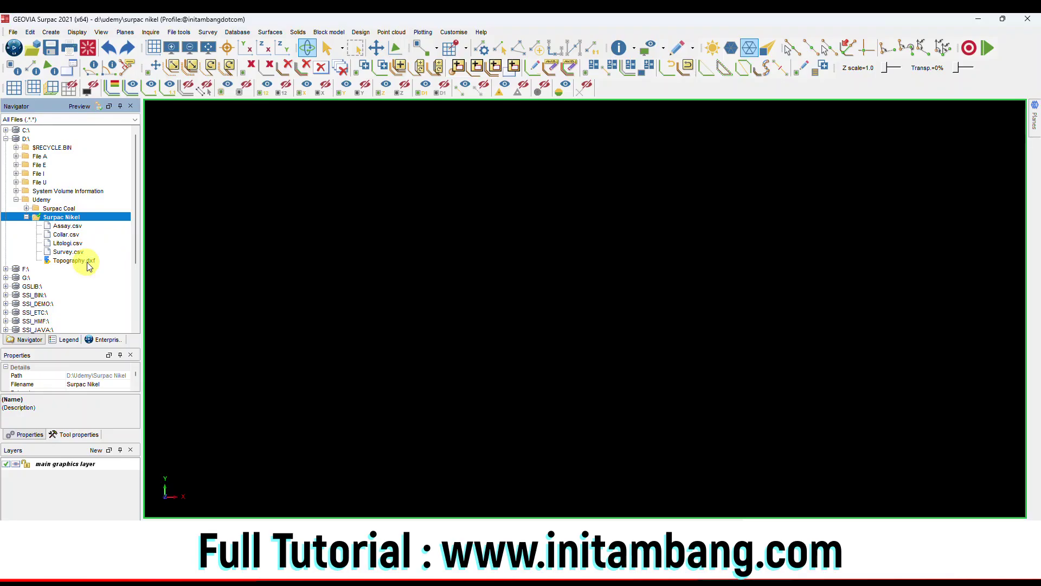
- Examine the string and DTM/3DM drawing styles in the main graphics layer's legend
left_click(67, 340)
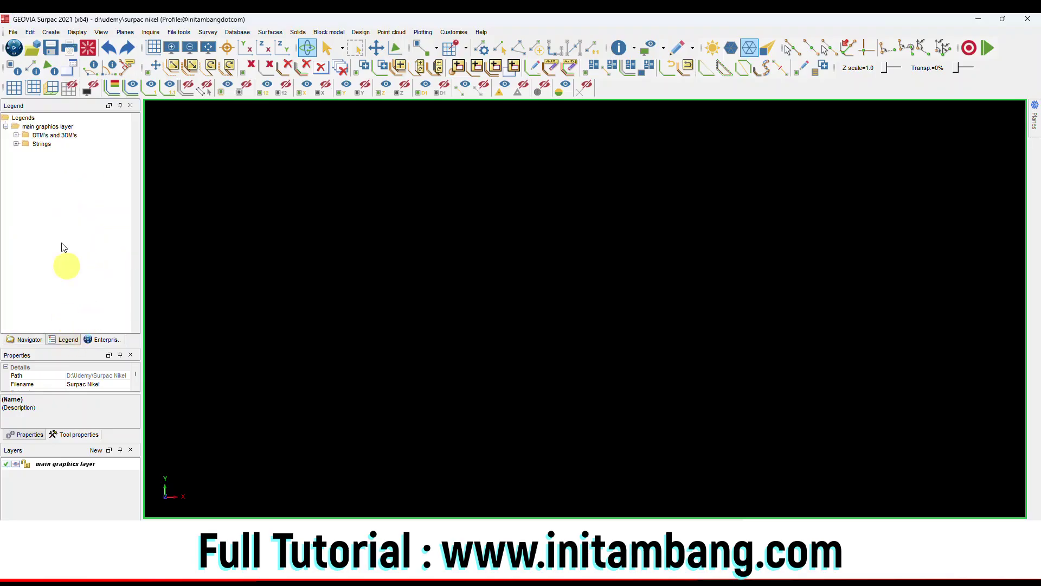
left_click(16, 144)
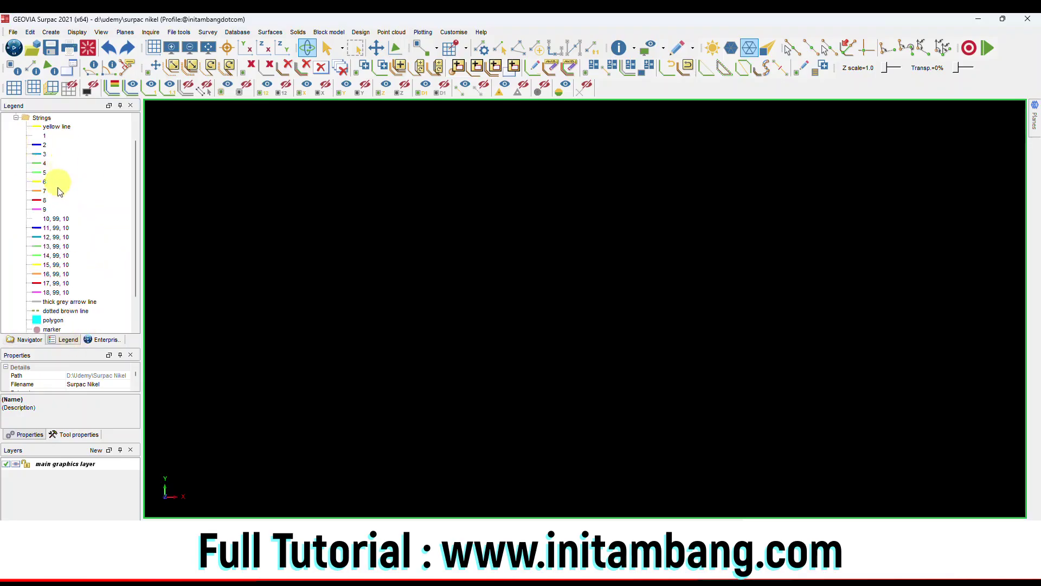
scroll(57, 193, "up", 1)
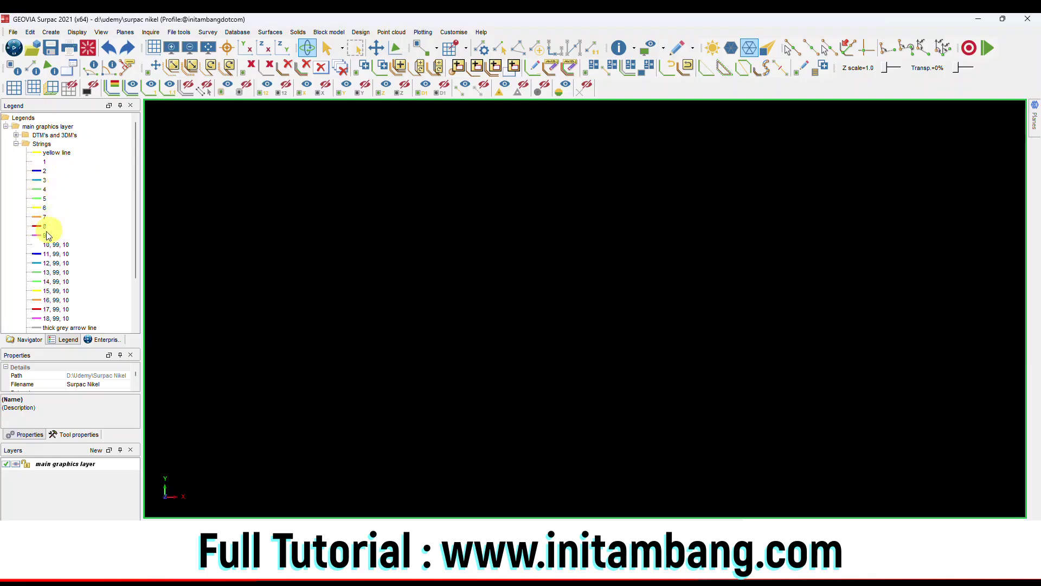
left_click(15, 144)
left_click(16, 135)
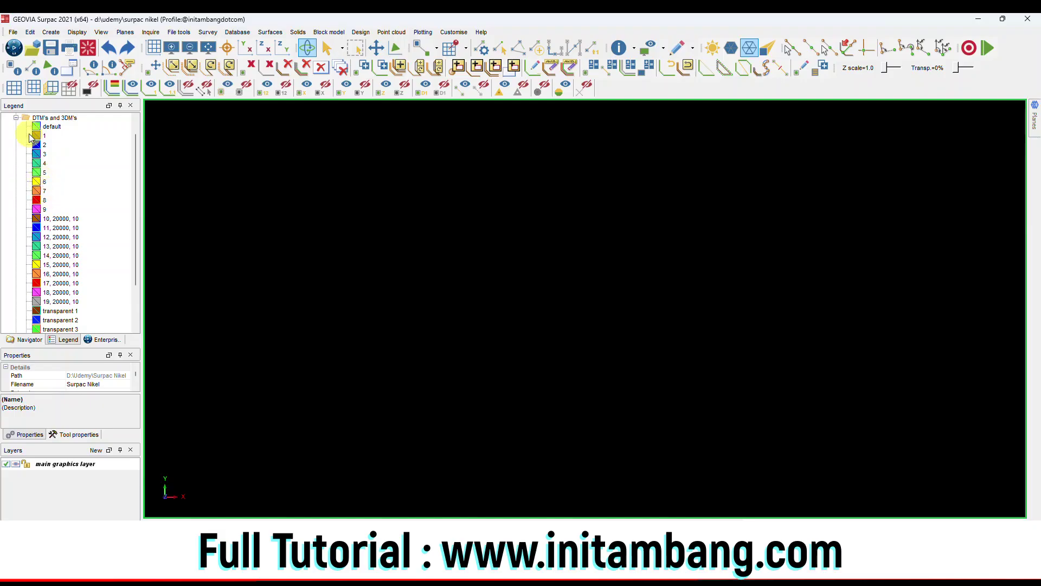
left_click(16, 117)
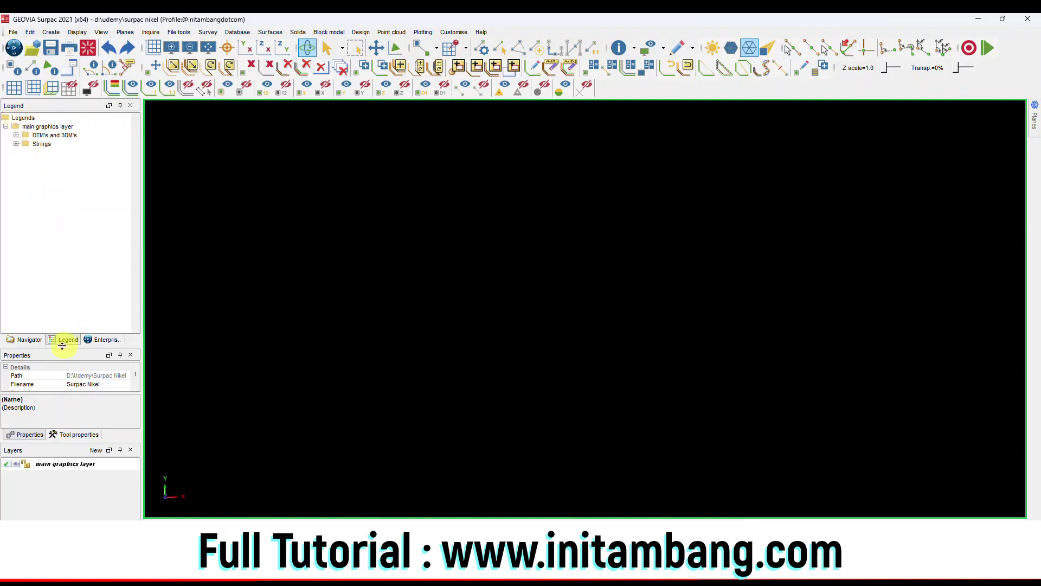
left_click(29, 339)
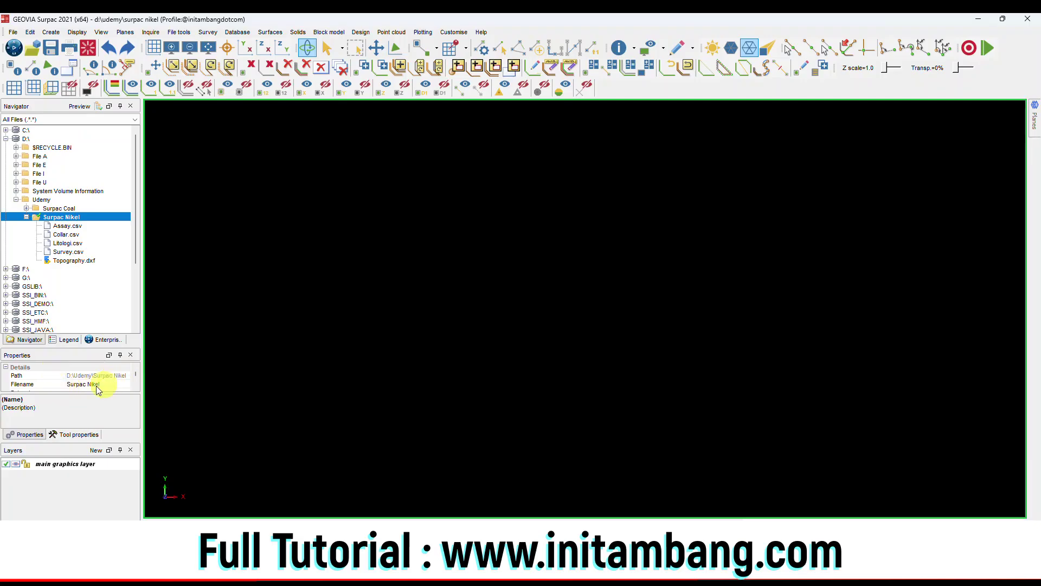
left_click(73, 244)
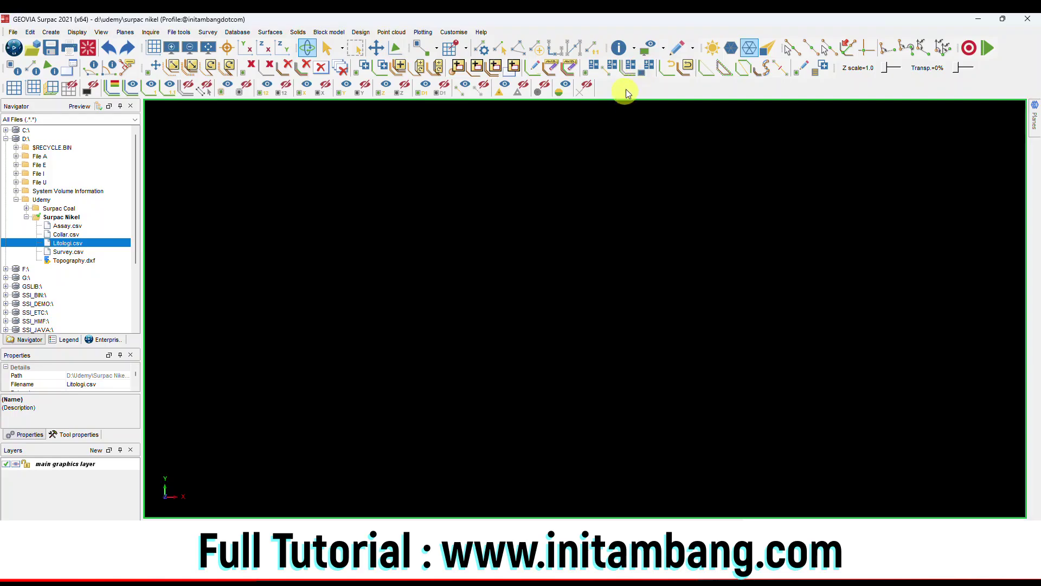
right_click(628, 29)
mouse_move(658, 61)
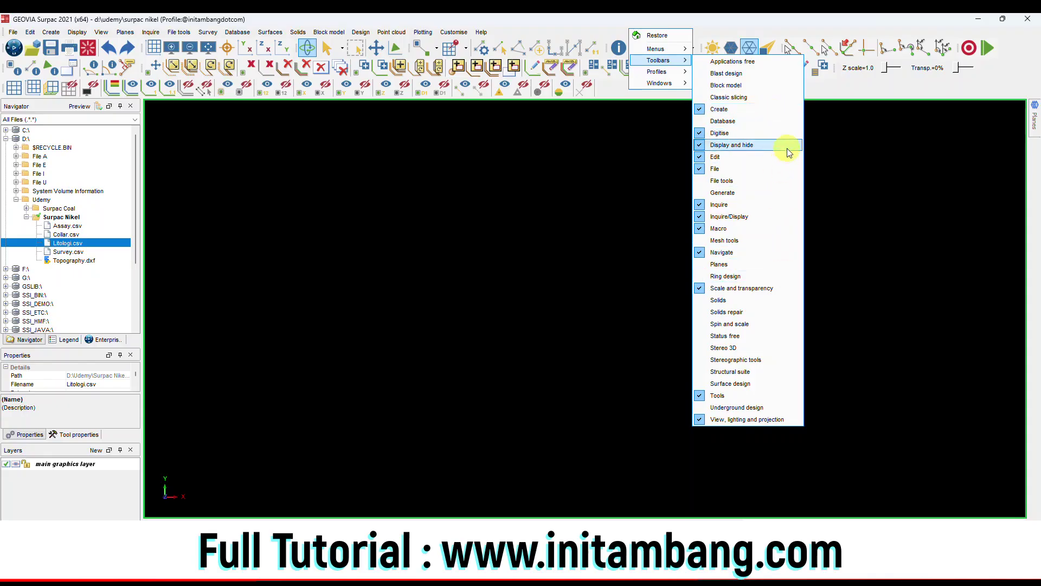
key("Escape")
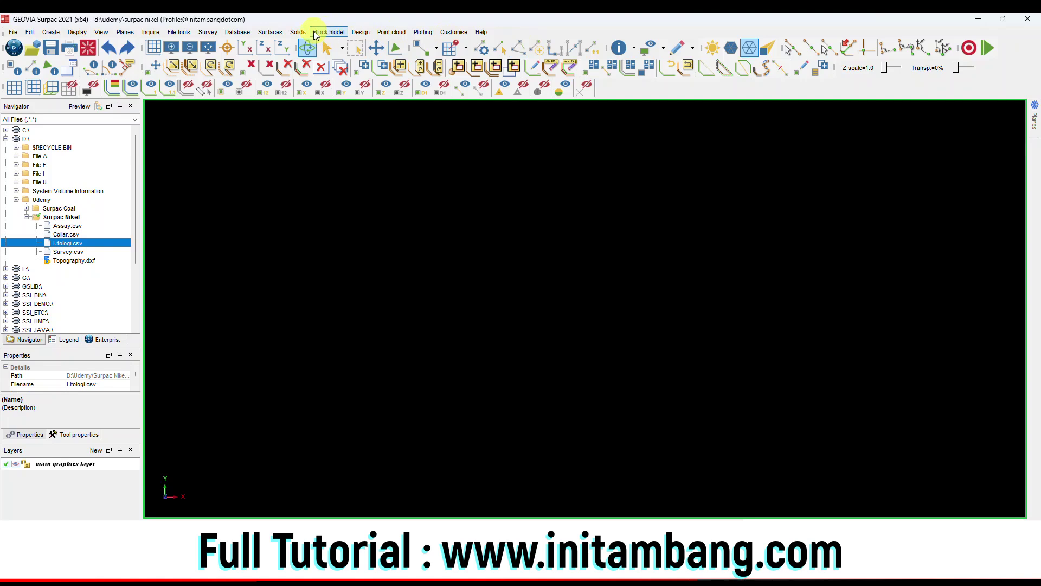
left_click(299, 34)
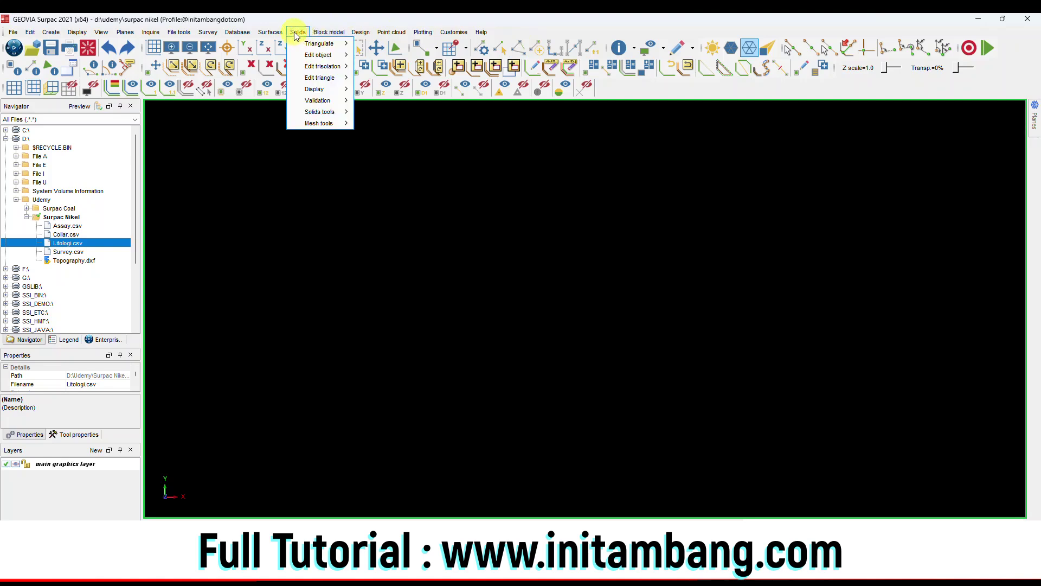
left_click(334, 32)
left_click(333, 32)
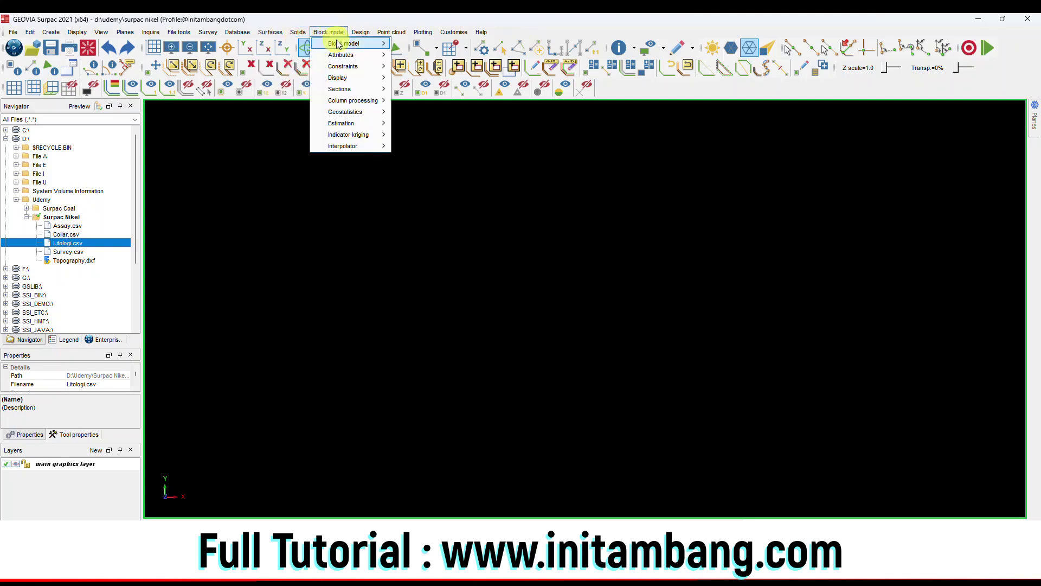
mouse_move(347, 43)
mouse_move(450, 156)
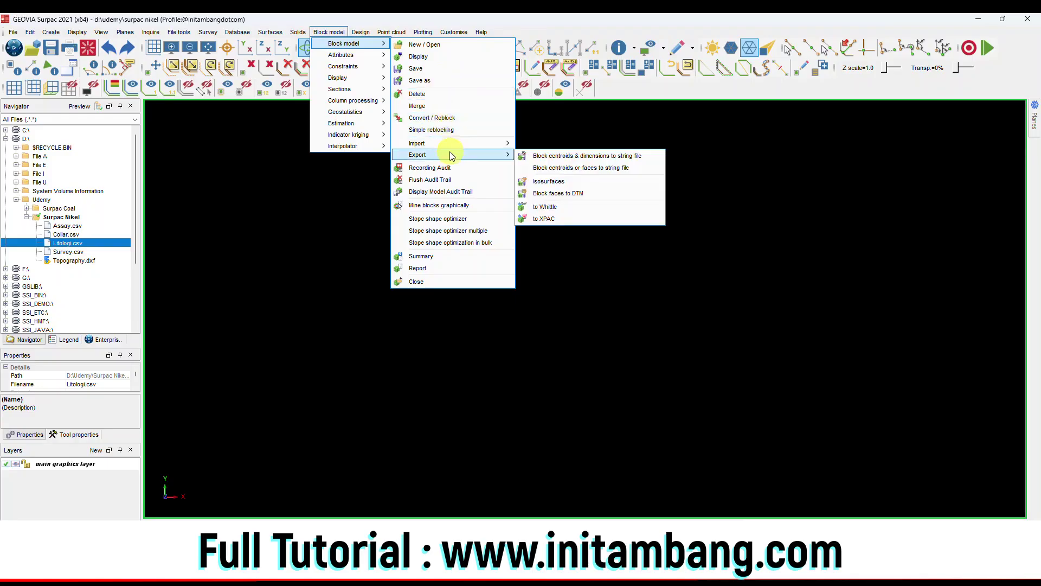
left_click(271, 32)
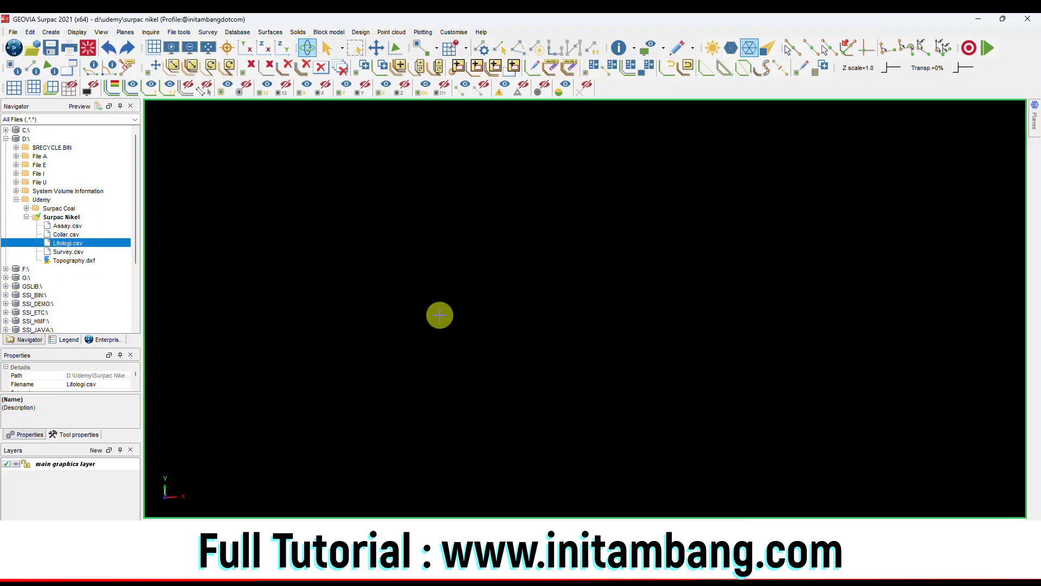
- Create a folder named 01 dtm inside Surpac Nikel and set it as the work directory
left_click(75, 217)
right_click(75, 220)
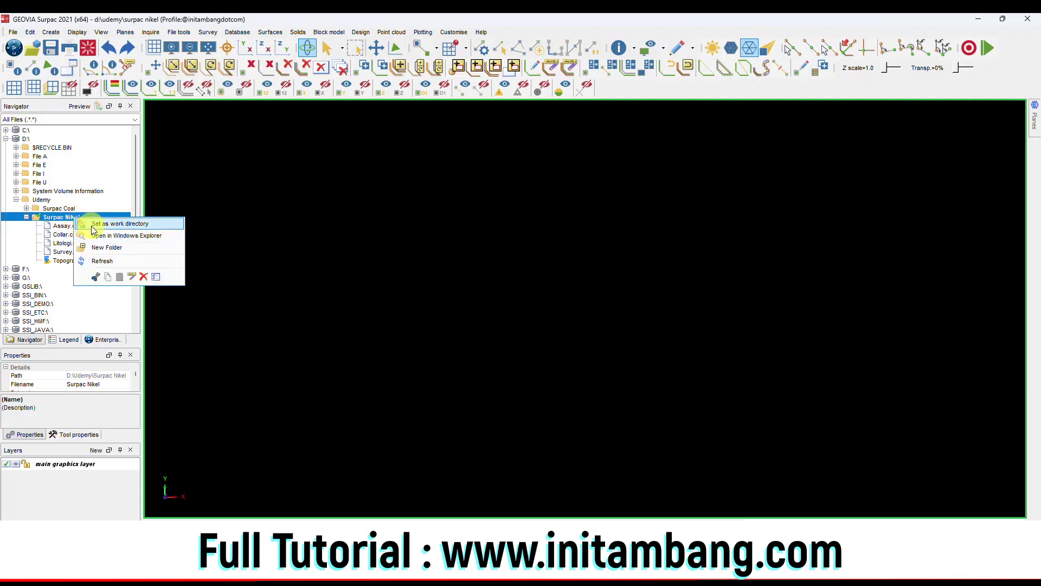
left_click(57, 216)
right_click(57, 215)
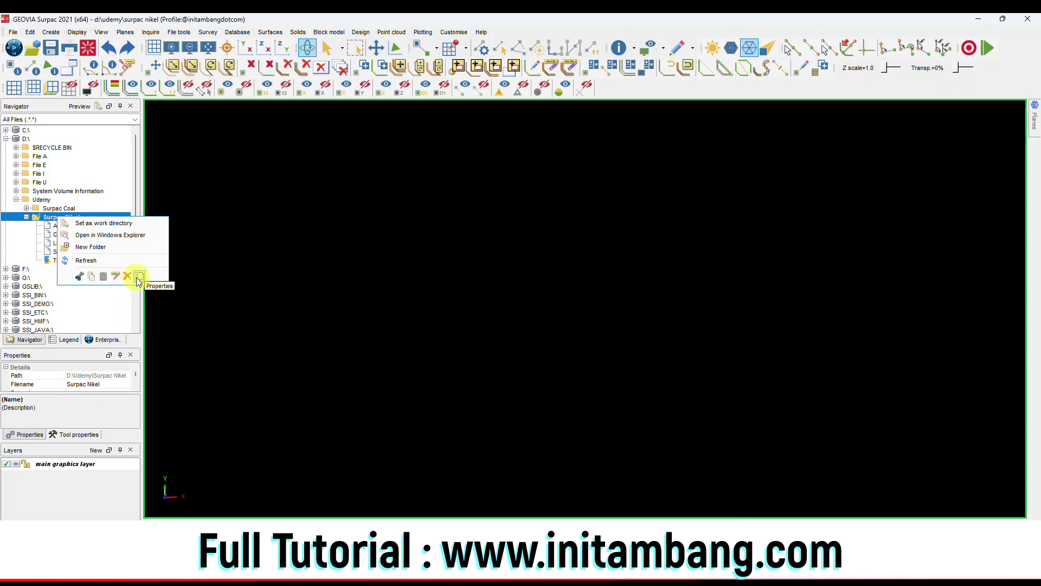
left_click(103, 246)
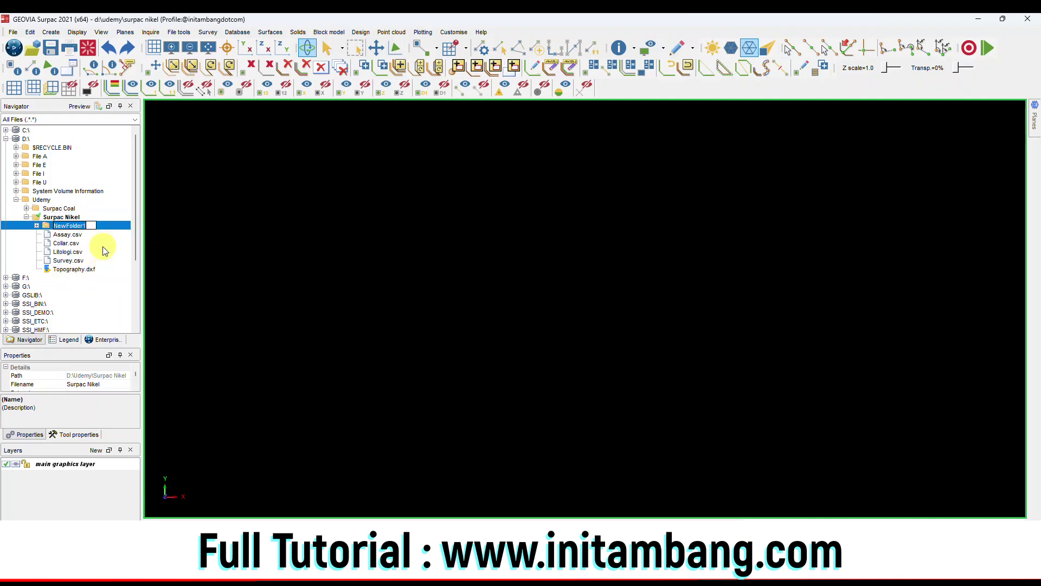
type("01 dtm")
key("Return")
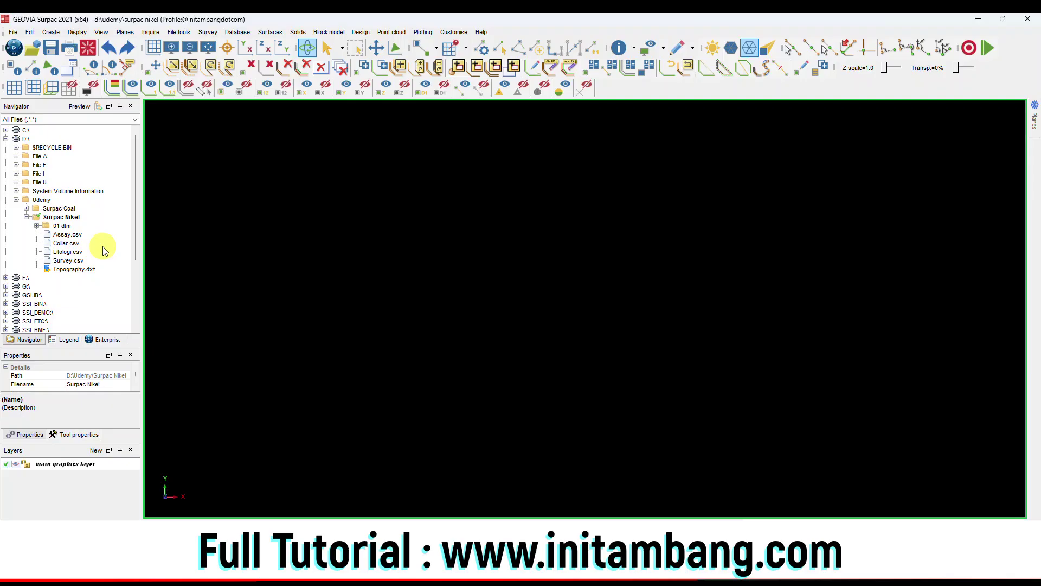
right_click(67, 227)
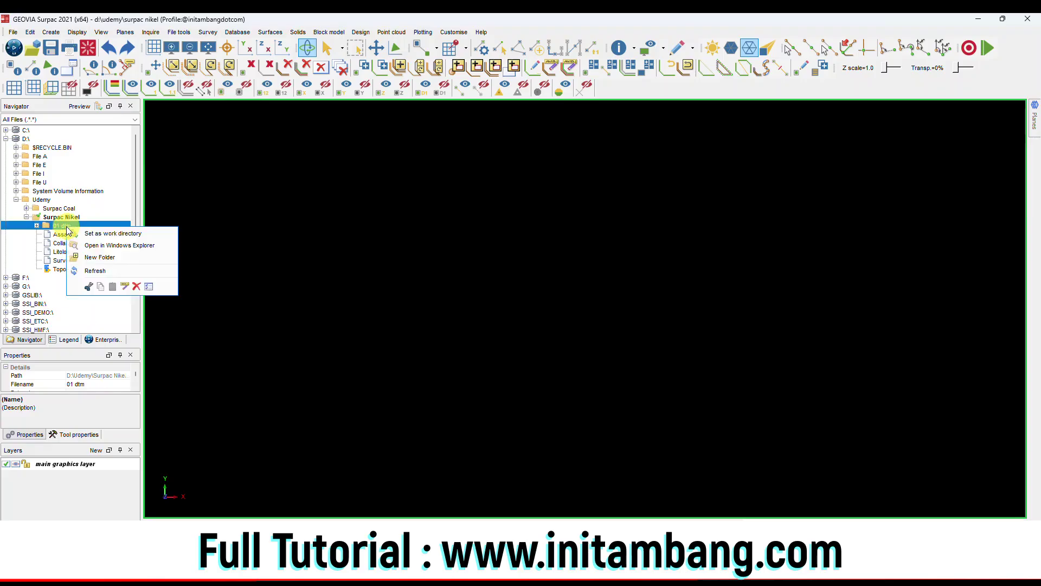
left_click(96, 233)
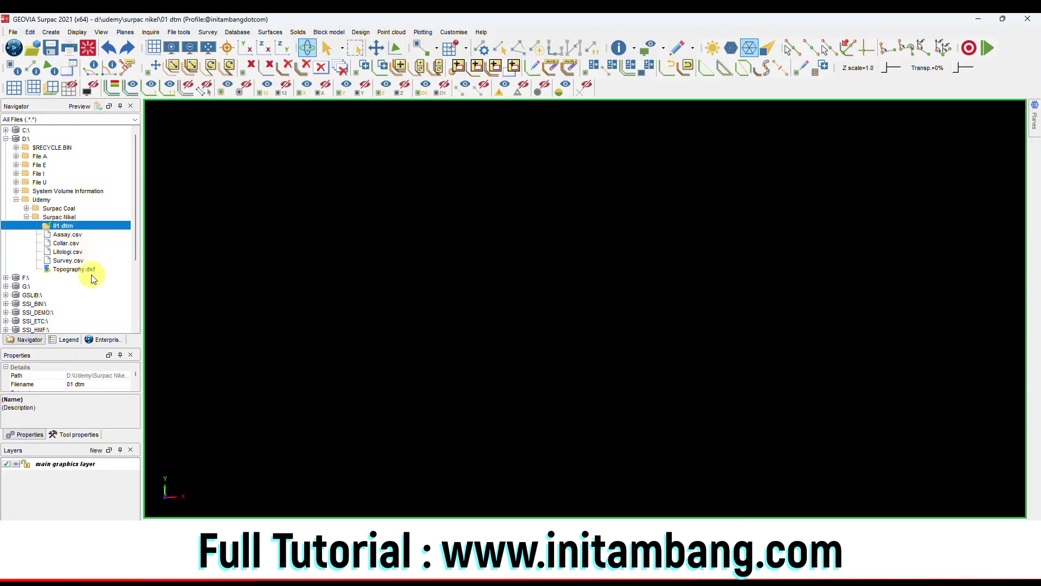
- Move Topography.dxf from the Surpac Nikel folder into the 01 dtm folder
left_click(76, 269)
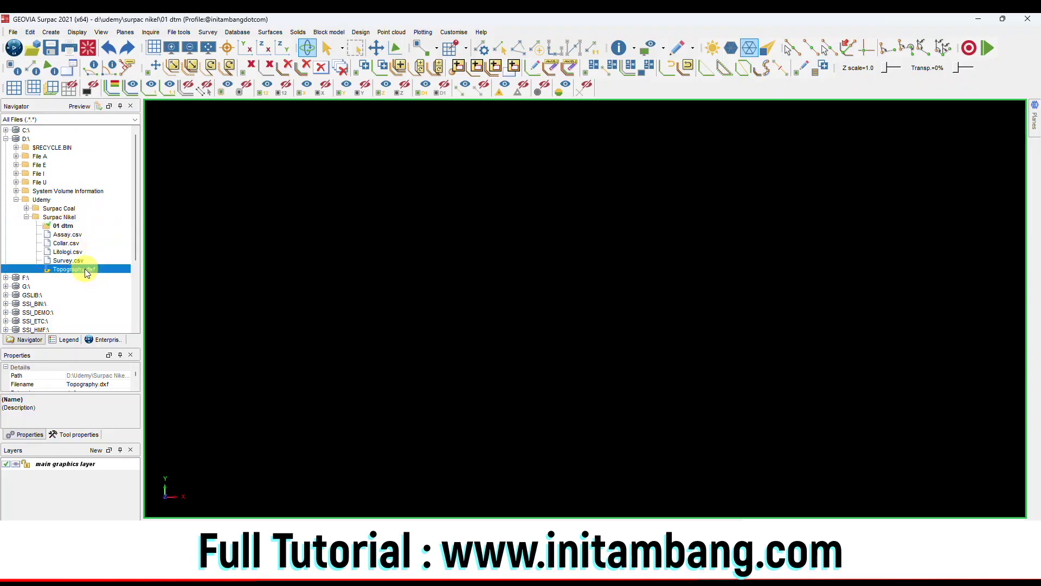
right_click(85, 270)
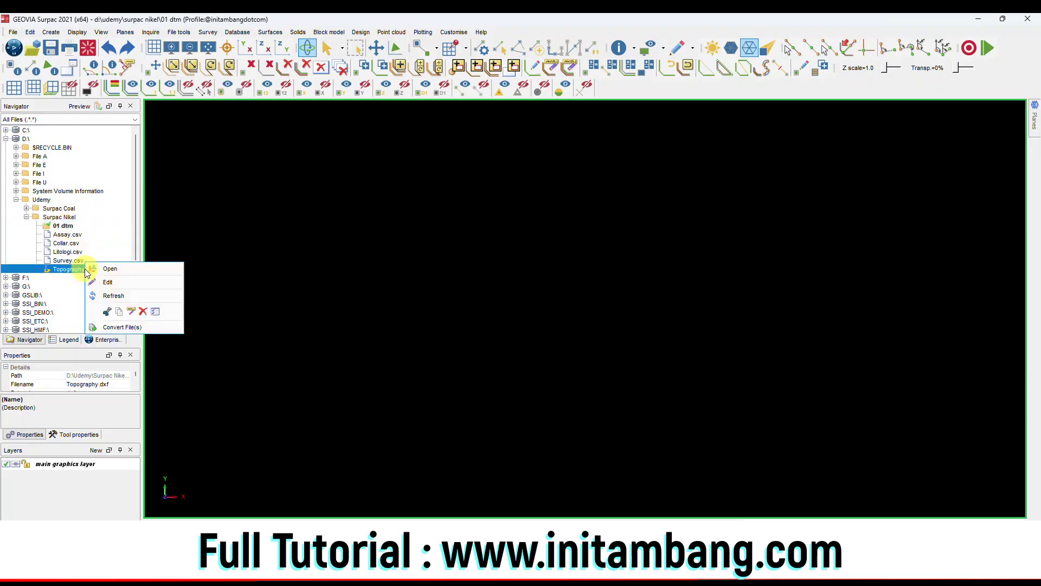
left_click(107, 312)
left_click(68, 227)
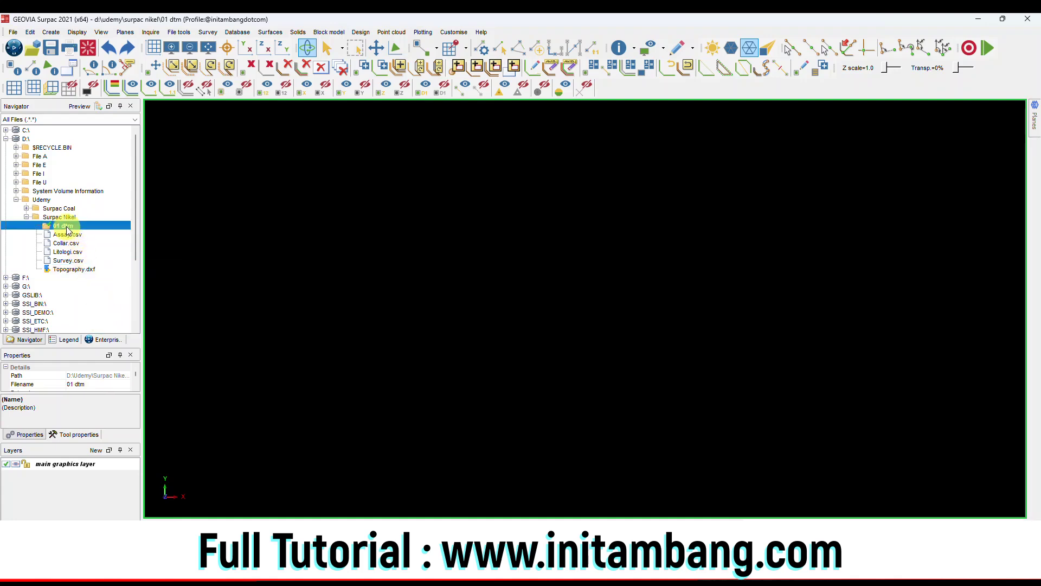
right_click(67, 228)
left_click(110, 286)
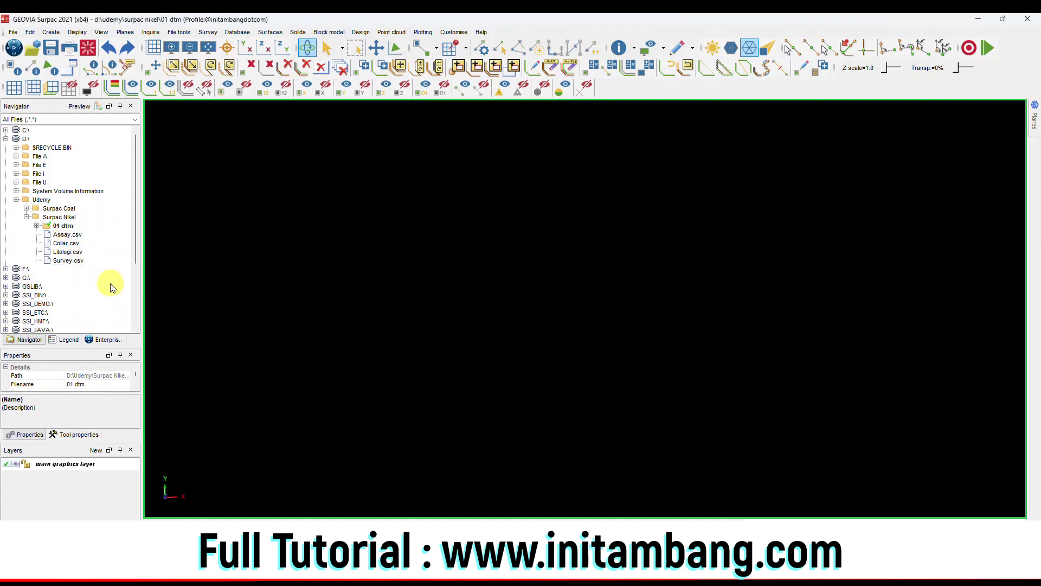
- Load Topography.dxf from the 01 dtm folder into the graphics view and inspect its contour lines
left_click(36, 226)
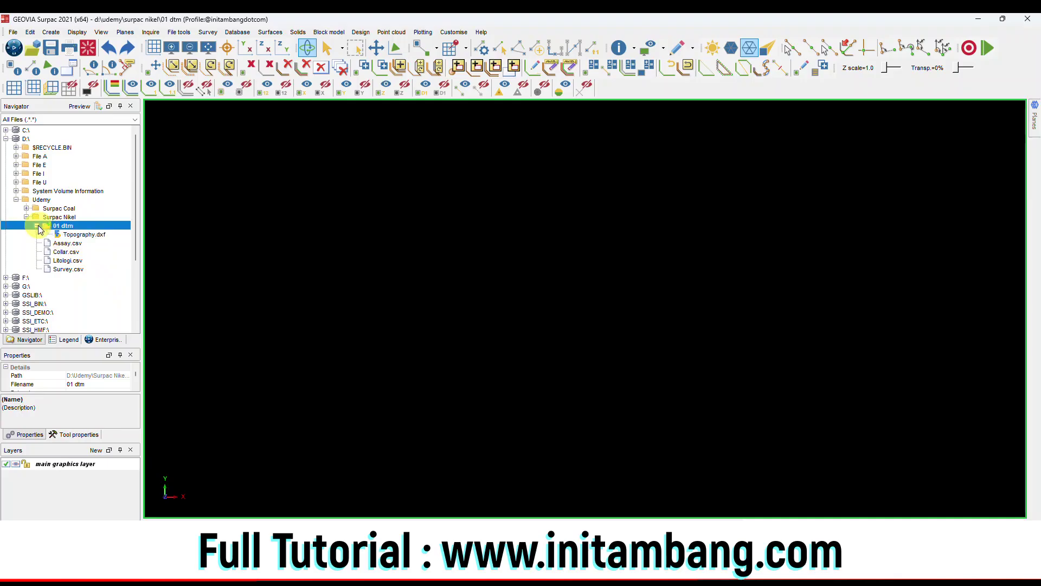
right_click(81, 235)
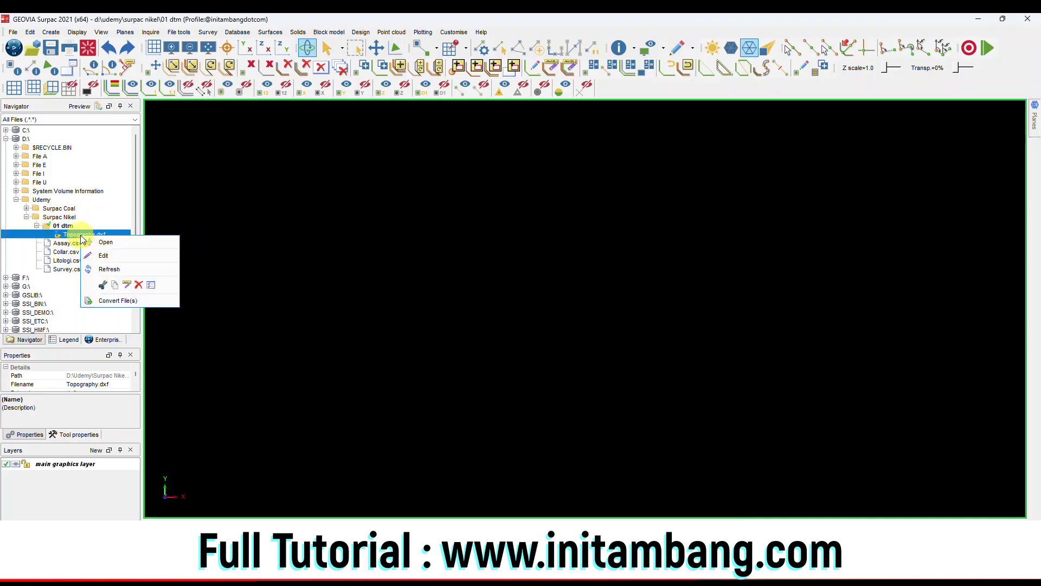
left_click(82, 236)
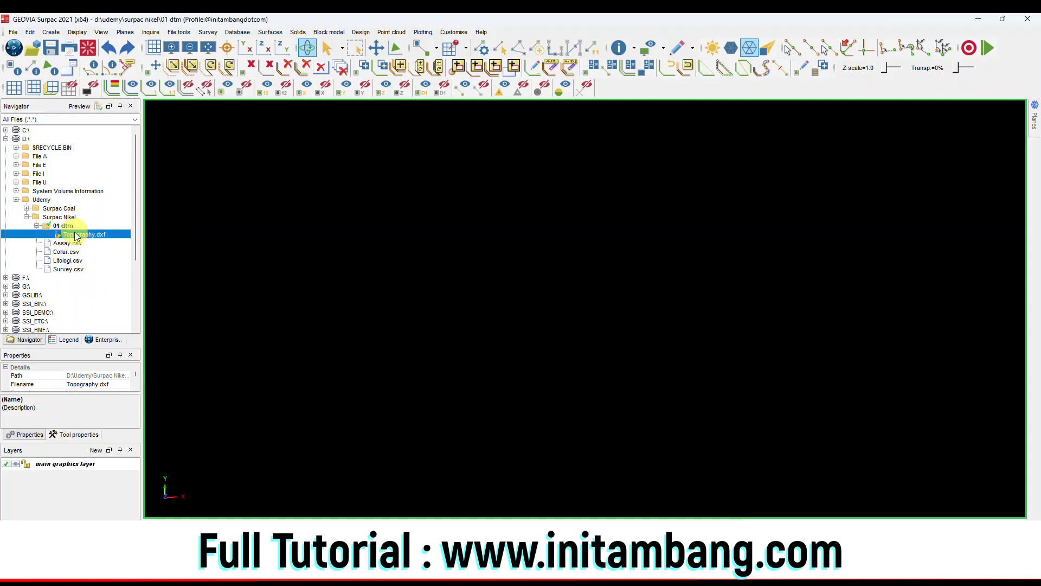
left_click_drag(73, 237, 383, 260)
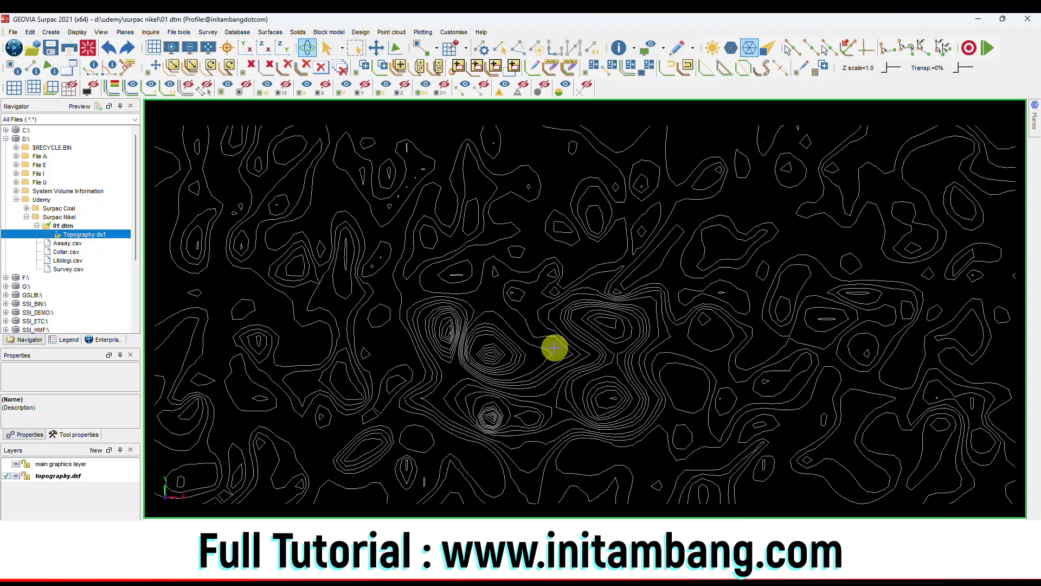
scroll(538, 311, "up", 5)
scroll(567, 279, "up", 3)
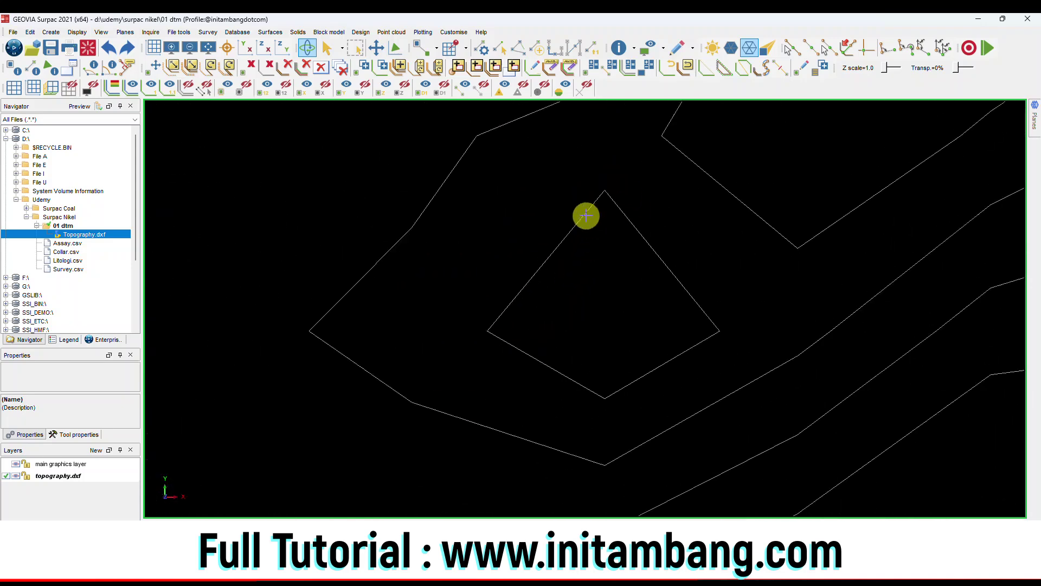
scroll(564, 327, "down", 8)
left_click(211, 66)
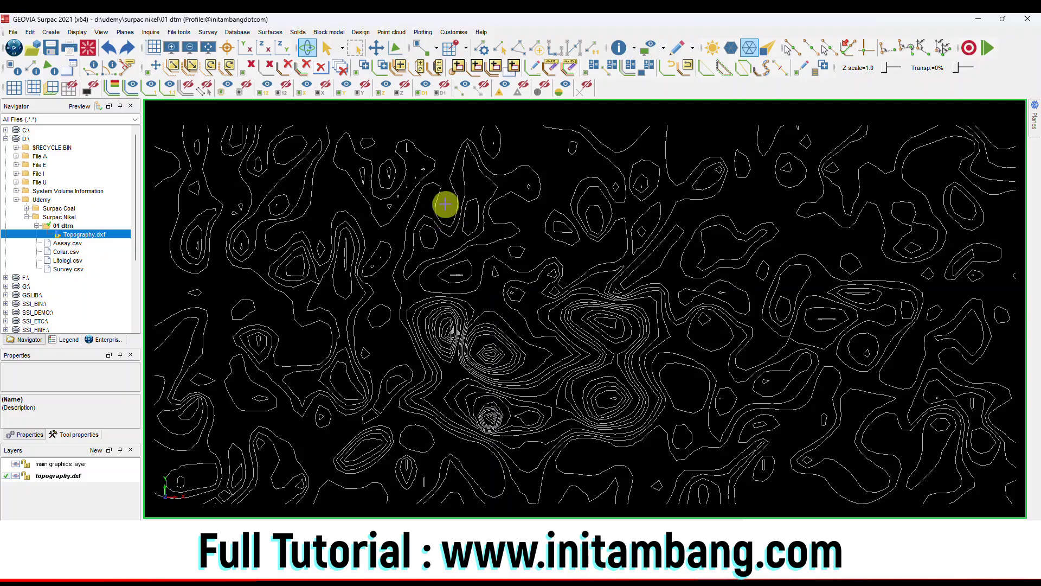
- Create a DTM with object ID 1 from the topography layer on the XY plane, with the breakline test turned off
left_click(271, 32)
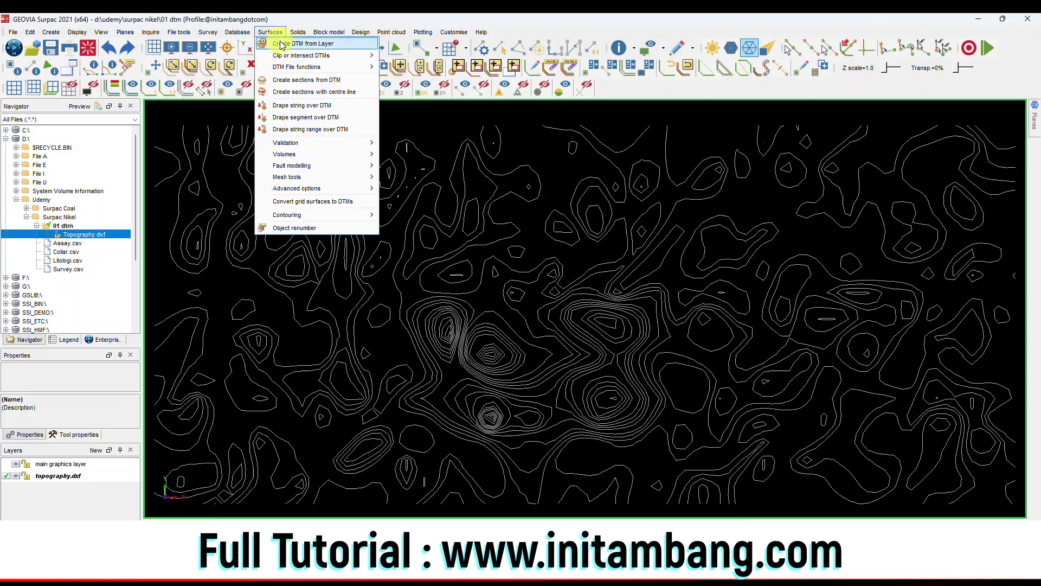
left_click(285, 42)
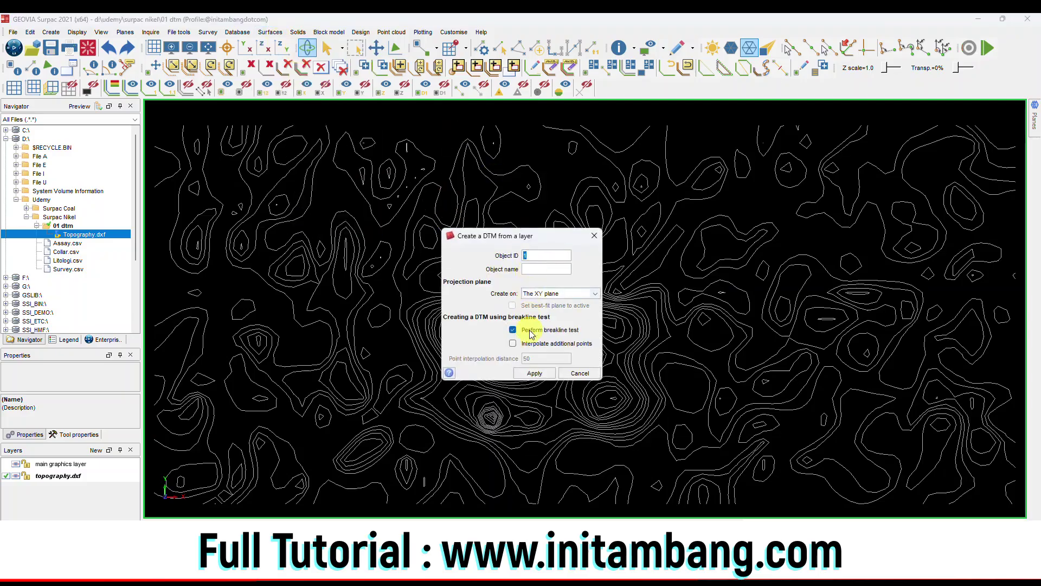
left_click(513, 330)
left_click(513, 331)
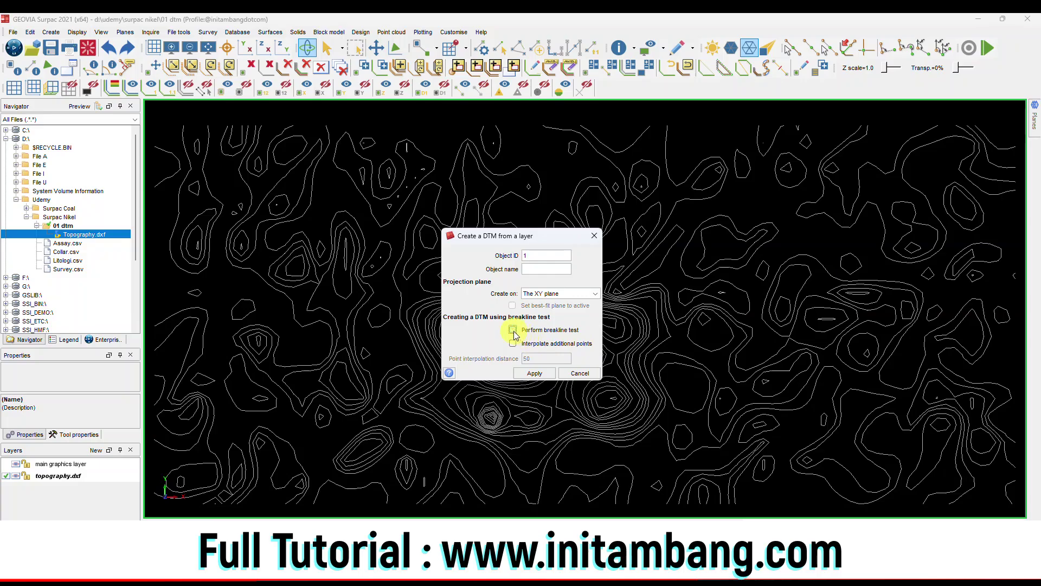
left_click(544, 374)
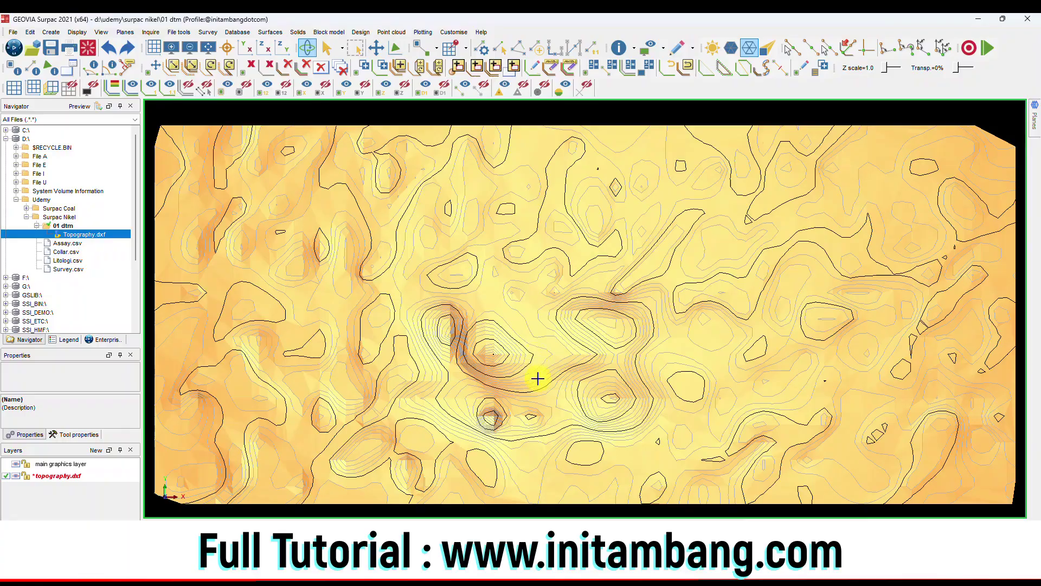
- Save the topography surface as a binary Surpac DTM file named topography, with its styles in topography.ssi
left_click_drag(537, 379, 446, 329)
scroll(446, 325, "up", 5)
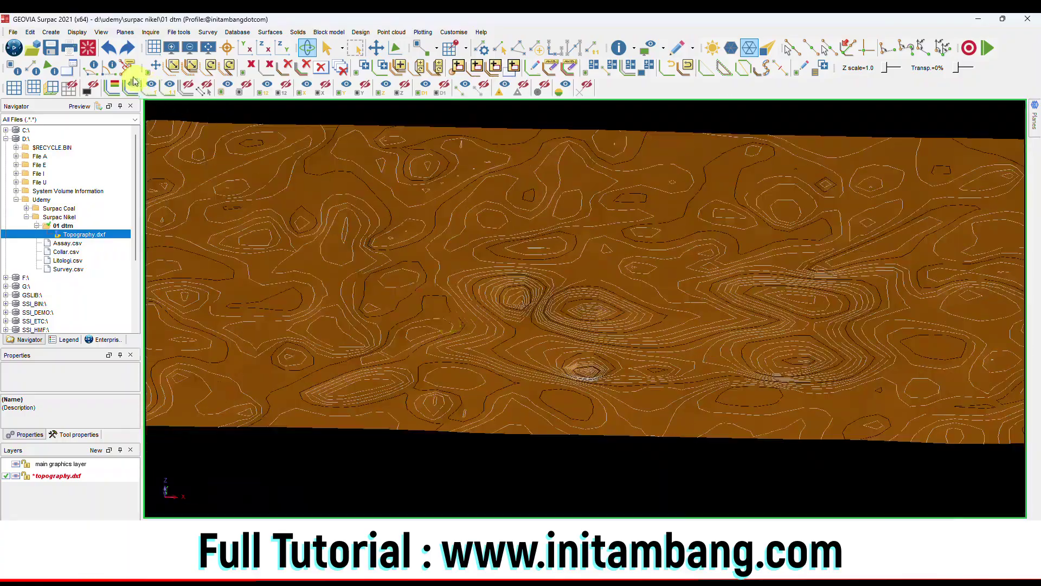
left_click(50, 48)
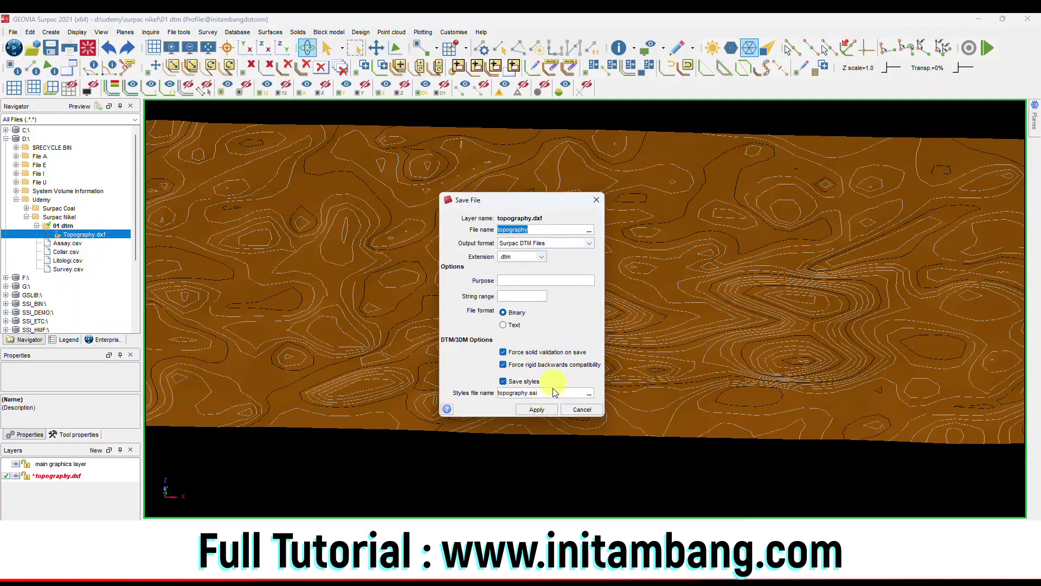
left_click(536, 409)
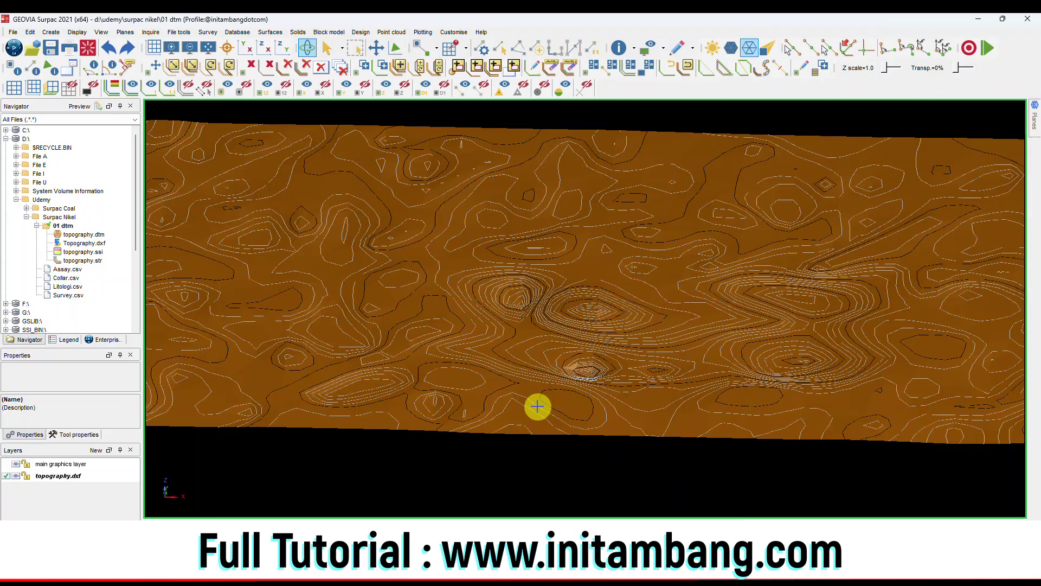
- Clear the graphics view, open topography.dtm from the 01 dtm folder, and inspect the surface in 3D
left_click(88, 50)
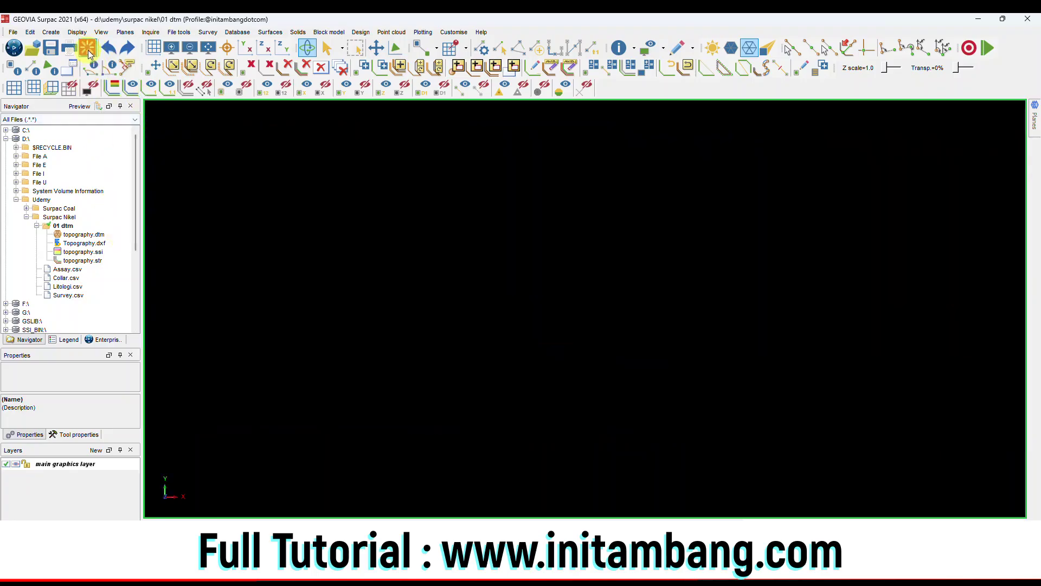
left_click(82, 234)
right_click(81, 235)
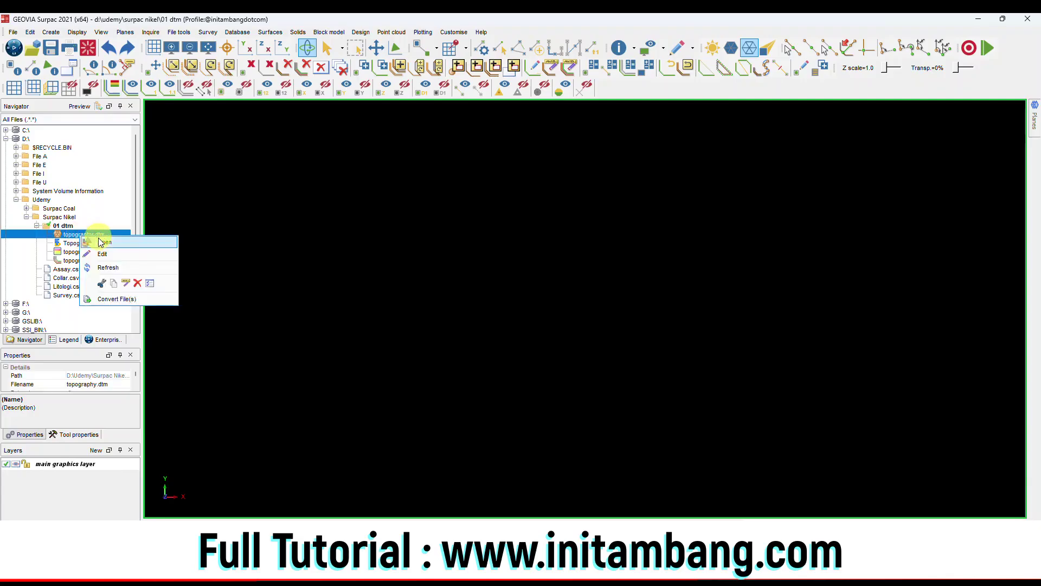
left_click(100, 241)
left_click_drag(599, 332, 490, 293)
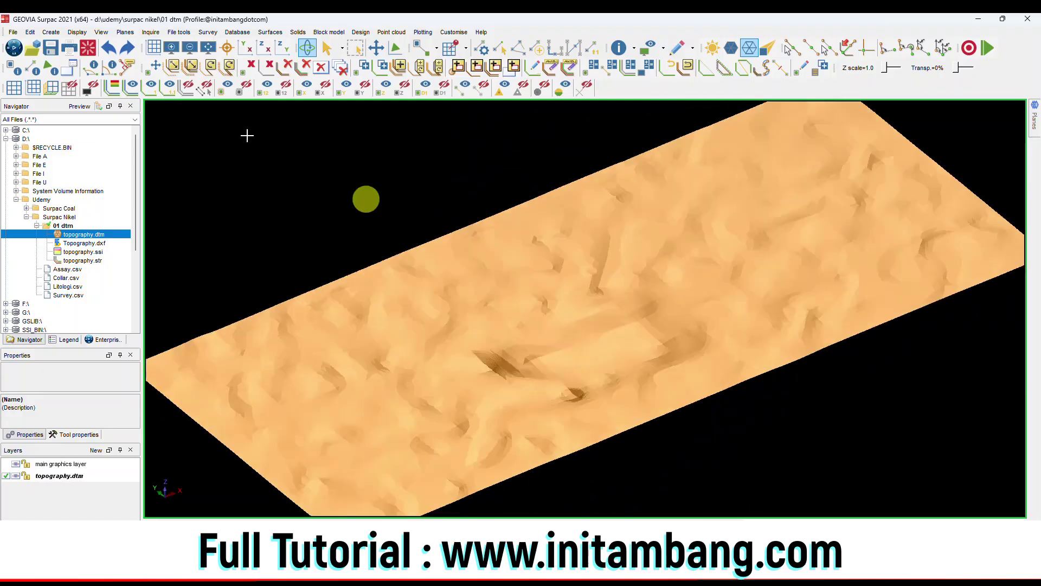
- Clear the graphics view, open topography.str from the 01 dtm folder, and inspect the contour strings in full extent
left_click(86, 49)
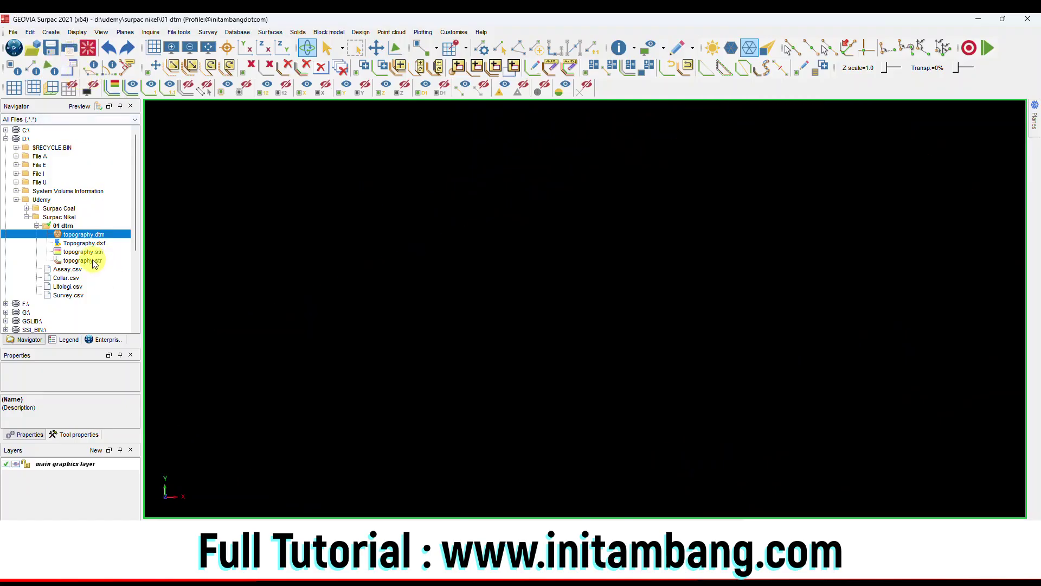
left_click(96, 262)
right_click(101, 262)
left_click(114, 264)
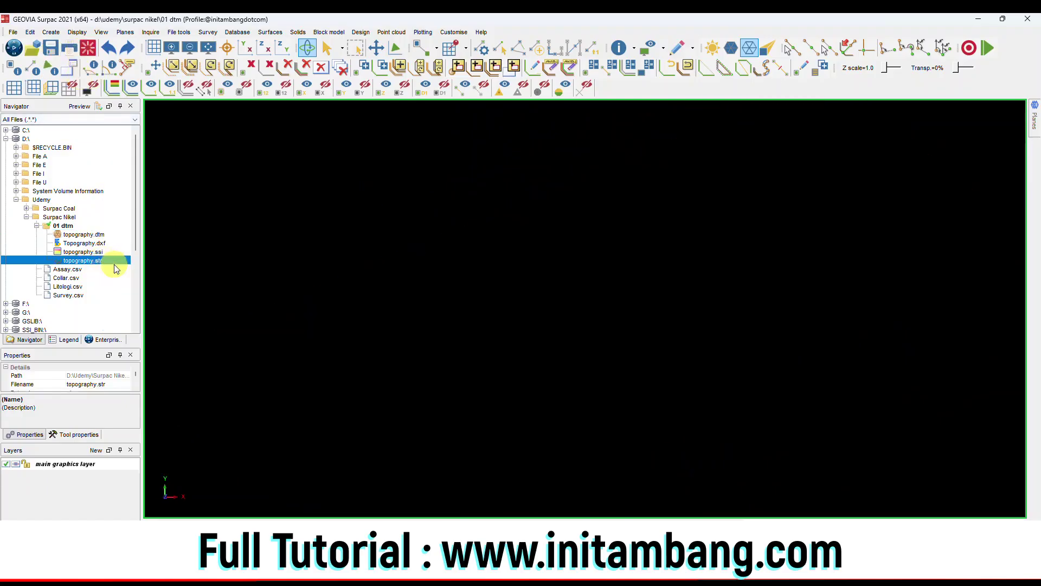
scroll(553, 352, "up", 5)
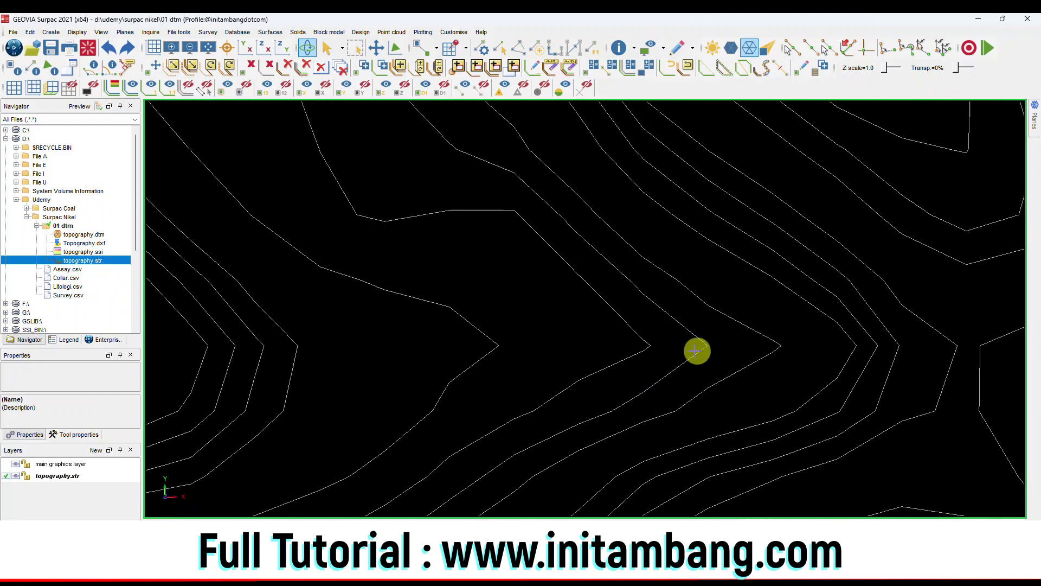
scroll(673, 348, "down", 5)
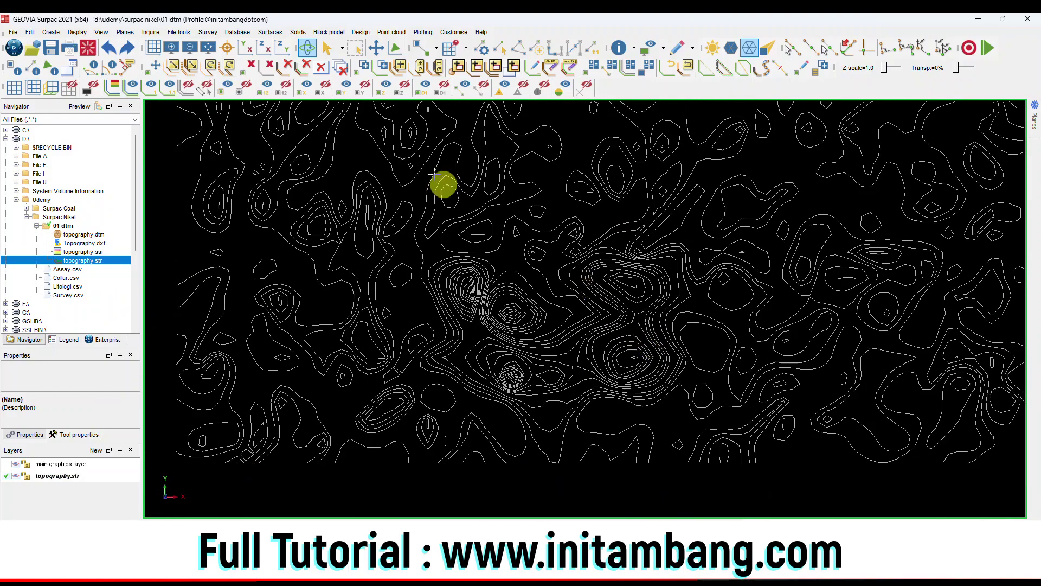
left_click(209, 48)
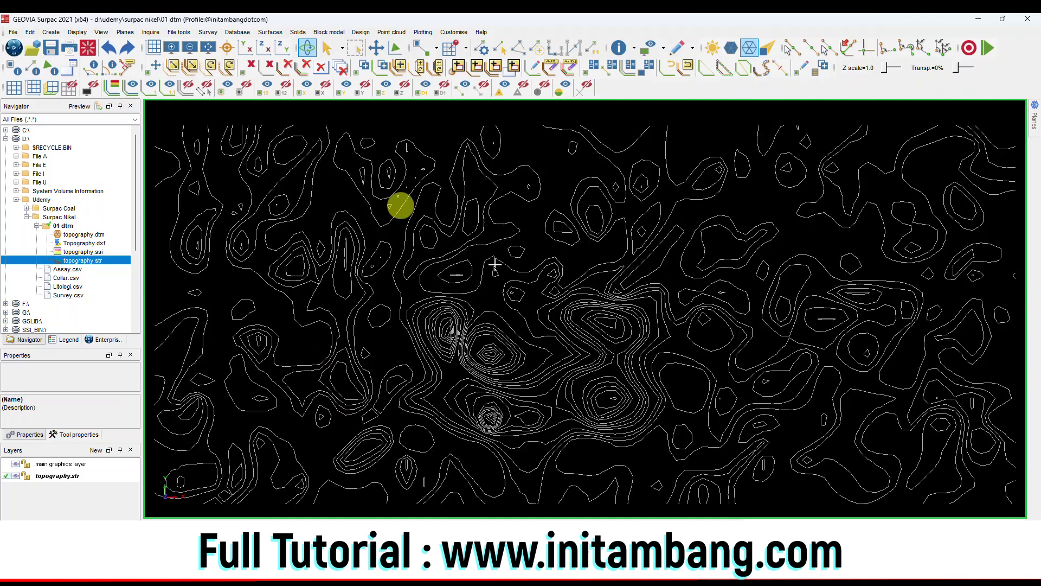
- Smooth the topography strings with the Spline method, using string range 1,999, segment range 1,999 and 3 lines per segment
left_click(270, 32)
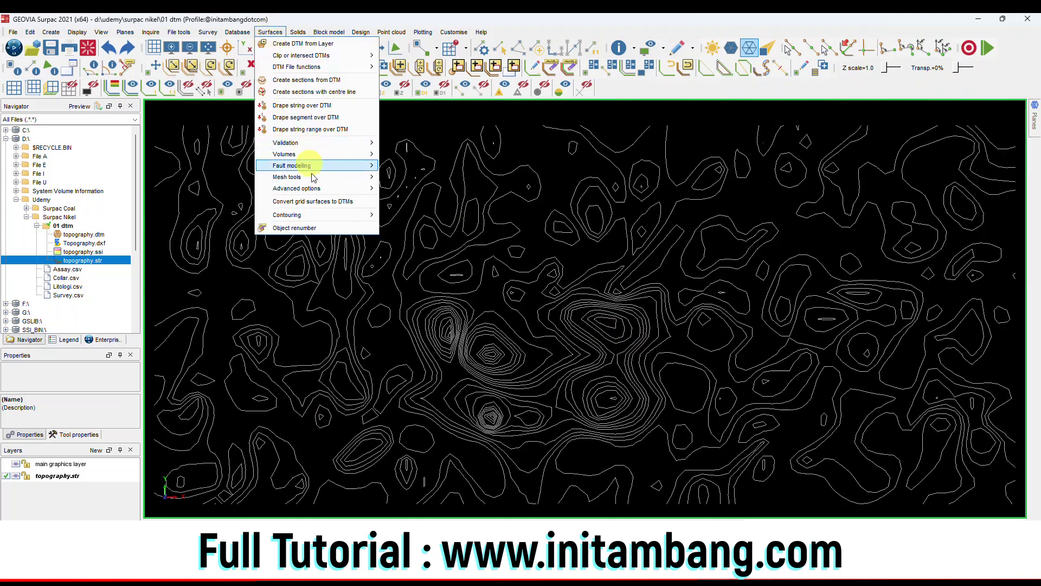
mouse_move(328, 216)
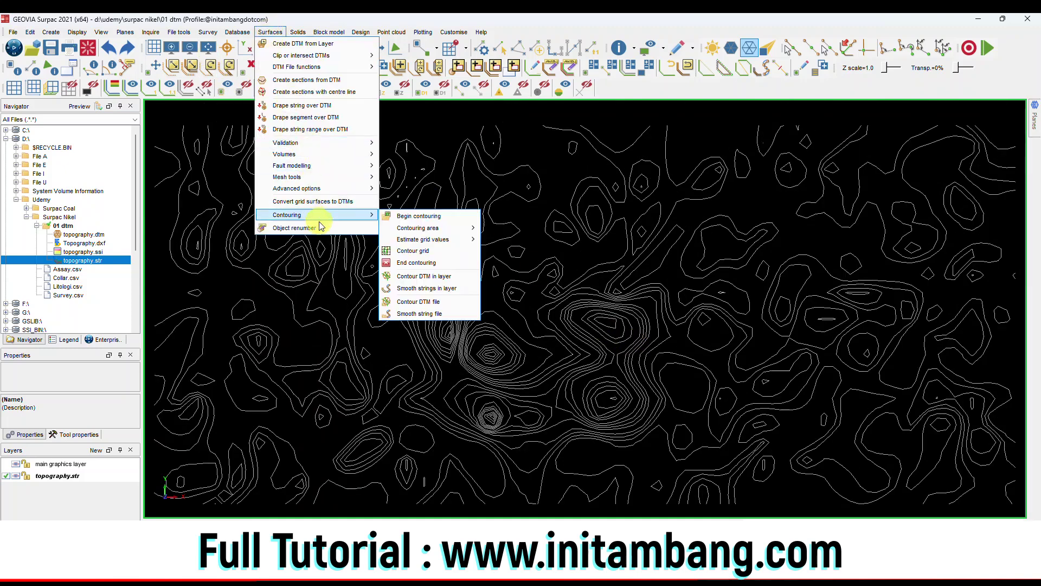
left_click(470, 290)
double_click(528, 283)
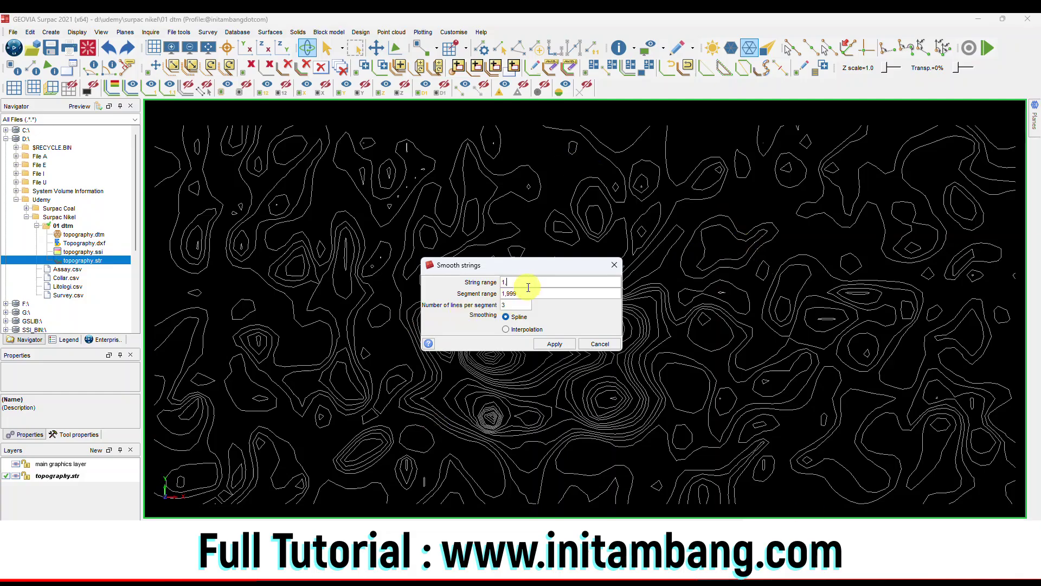
left_click(528, 286)
key("BackSpace")
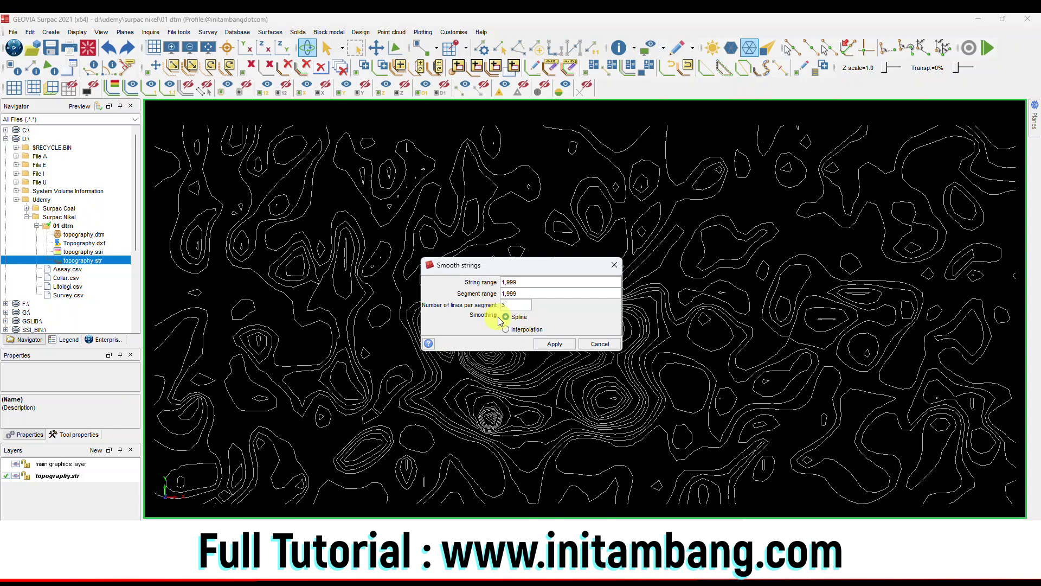
left_click(507, 329)
left_click(508, 318)
left_click(504, 306)
left_click(505, 316)
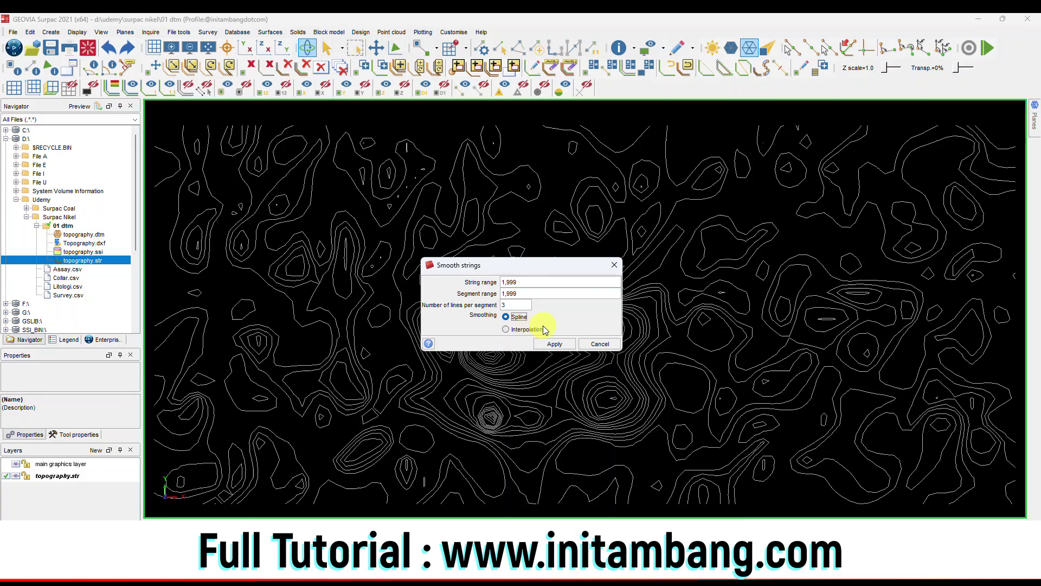
left_click(505, 317)
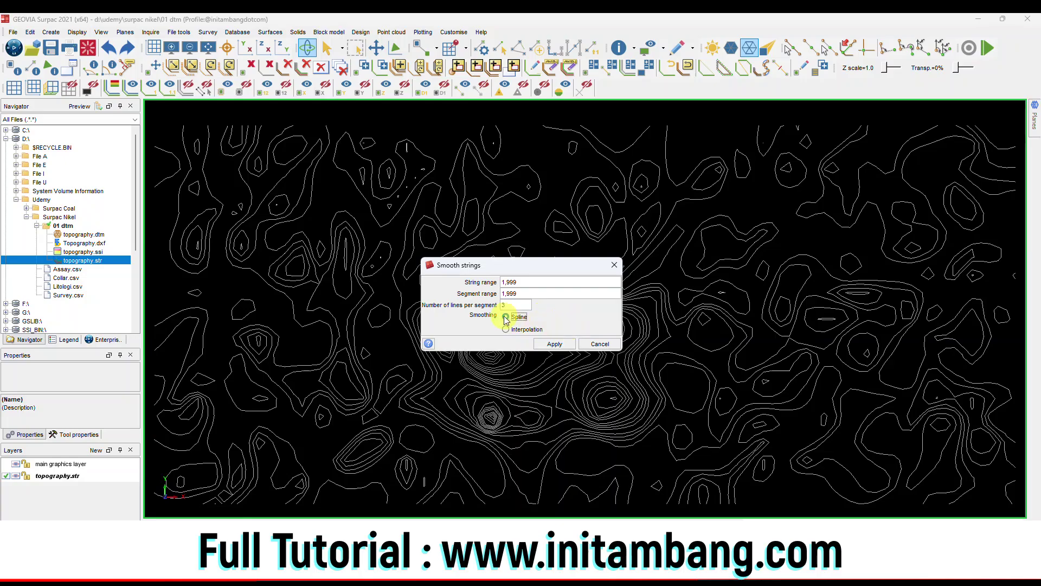
left_click(552, 344)
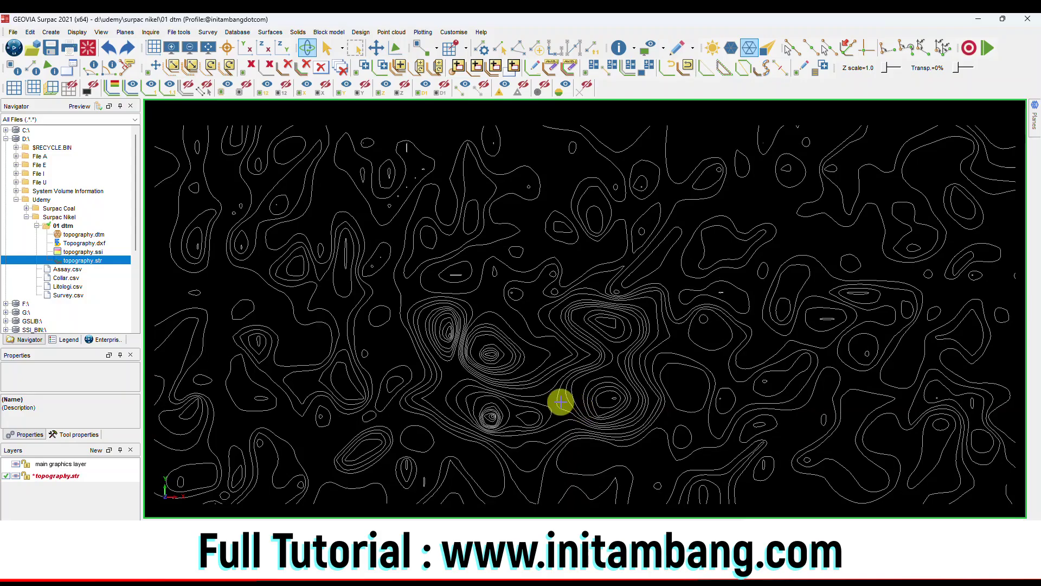
- Inspect the spline-smoothed contours and save them as a binary Surpac string file named topography_spline
scroll(526, 407, "up", 4)
scroll(526, 408, "down", 3)
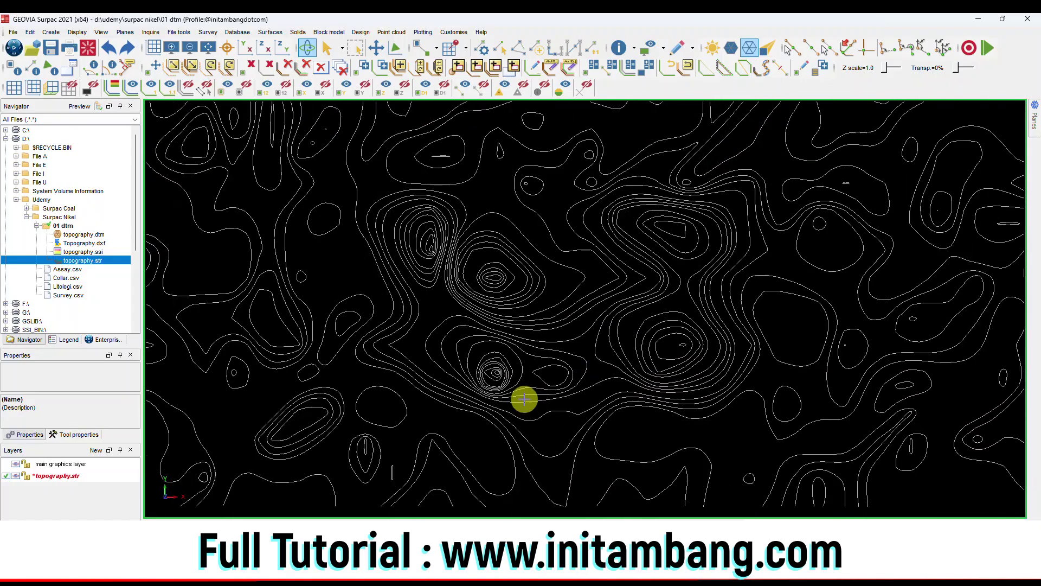
left_click(54, 52)
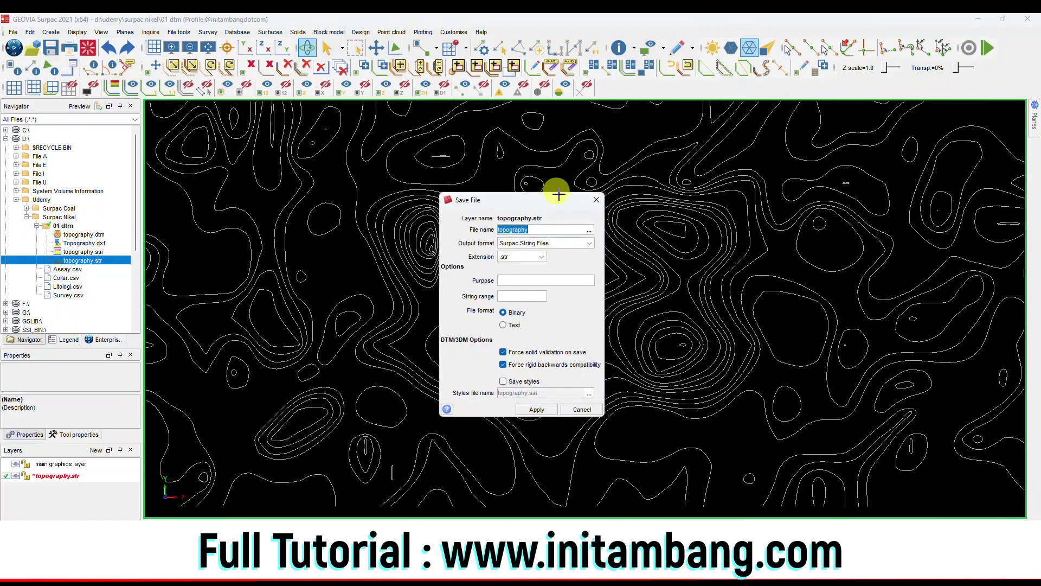
left_click(560, 230)
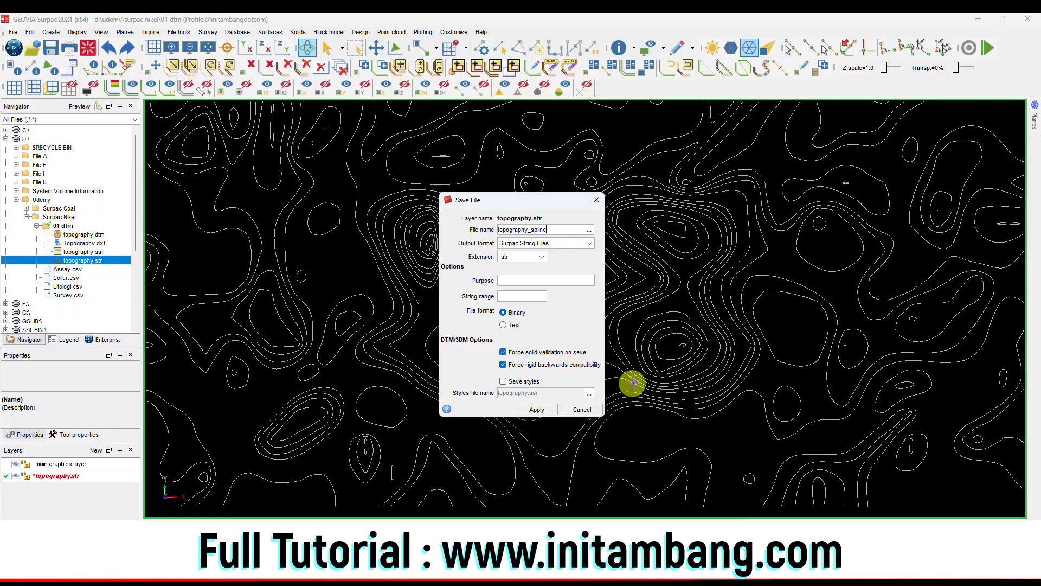
left_click(540, 411)
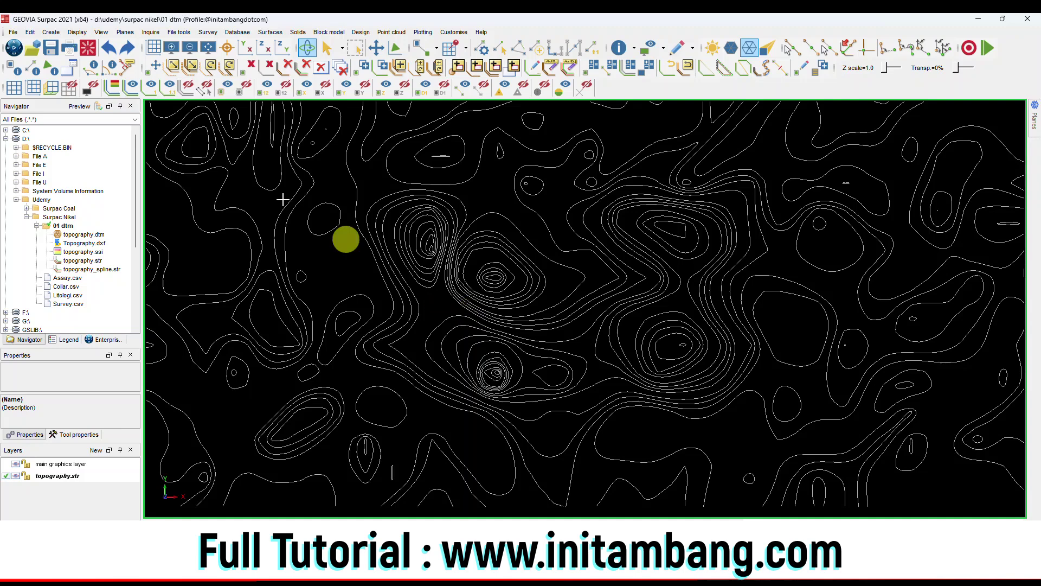
- Clear the graphics view and reload the original topography.str contours from the 01 dtm folder
left_click(88, 52)
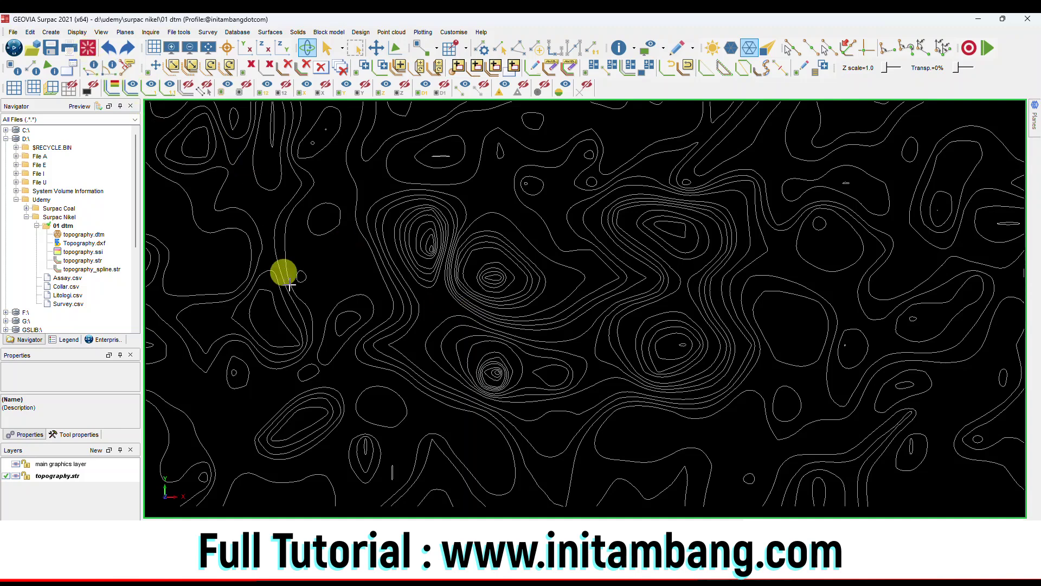
left_click(88, 262)
right_click(92, 264)
left_click(106, 269)
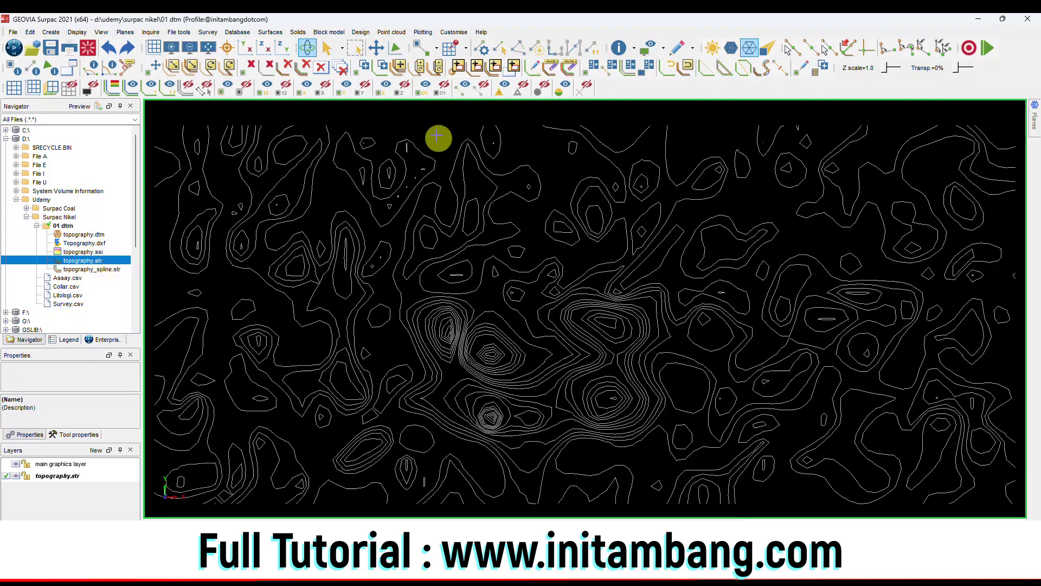
- Smooth the topography strings with the Interpolation method at 3 lines per segment and save them as string file topography_interpolation
left_click(270, 32)
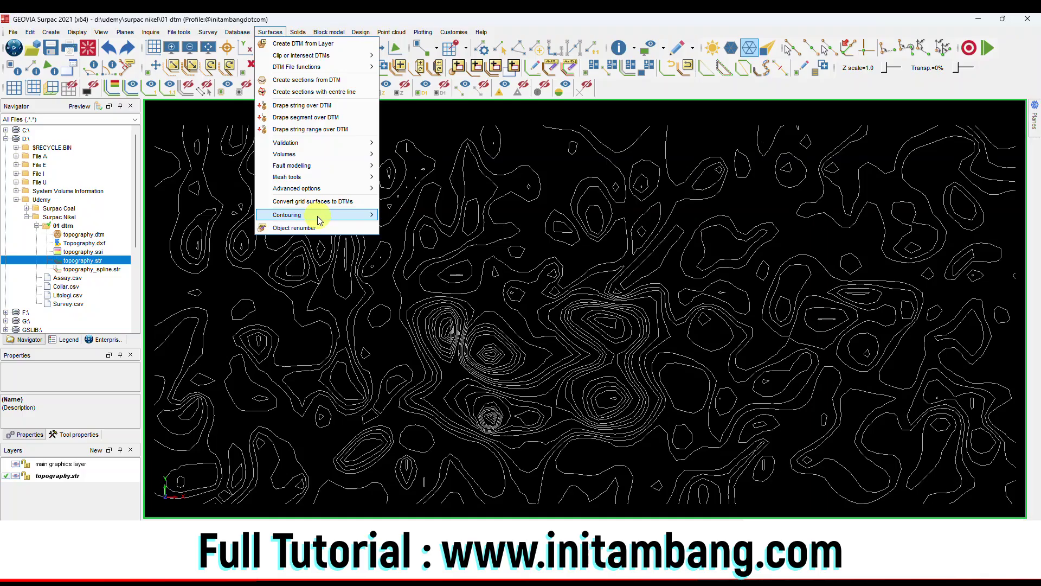
mouse_move(320, 217)
left_click(442, 287)
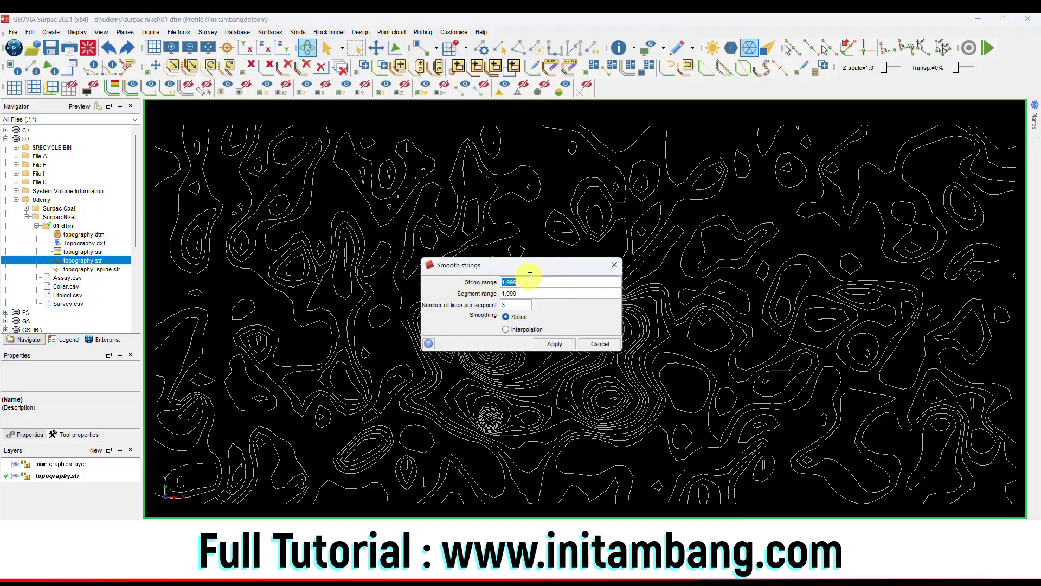
left_click(511, 330)
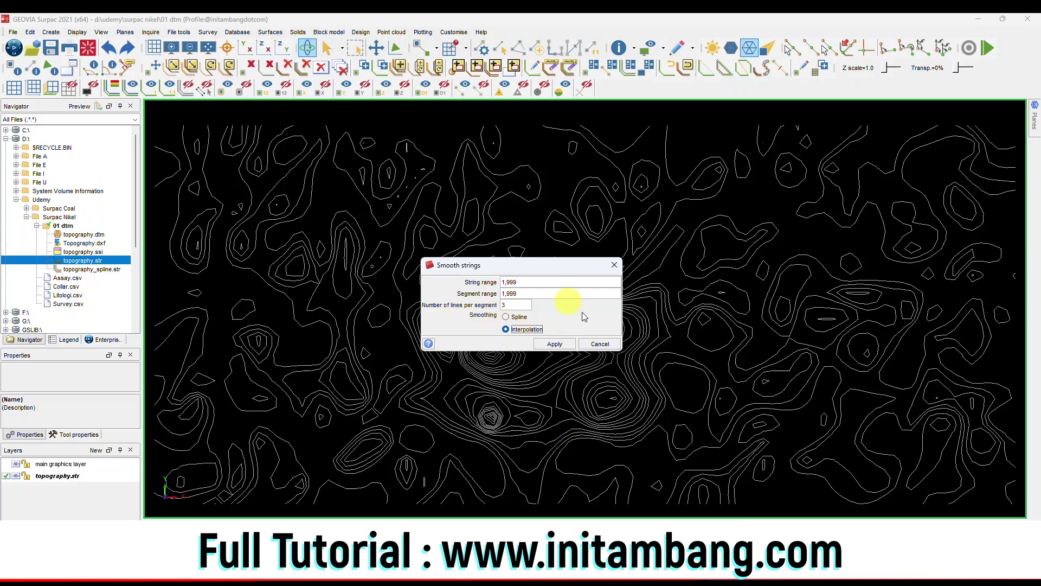
left_click(559, 342)
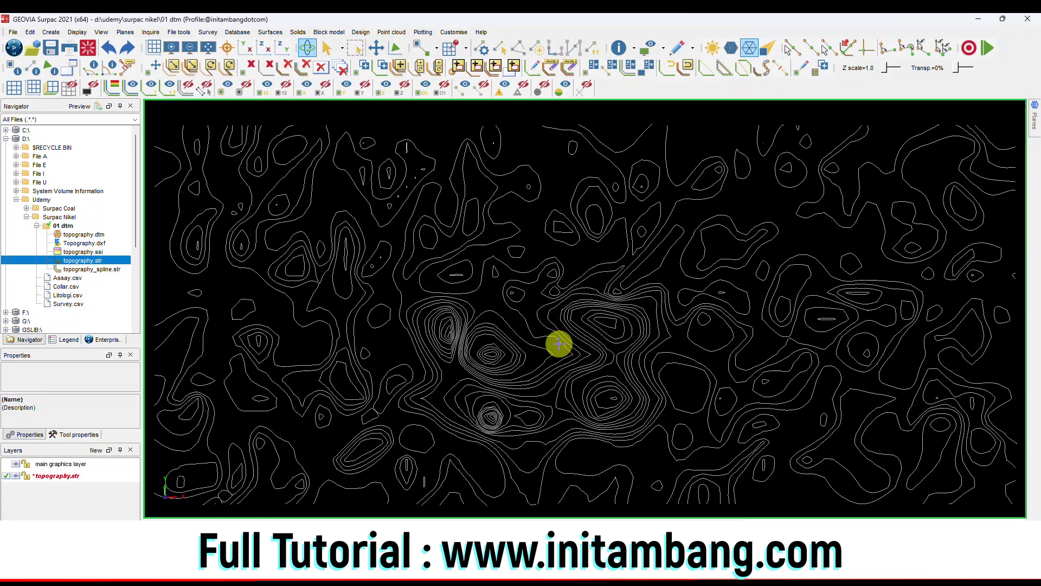
left_click(51, 49)
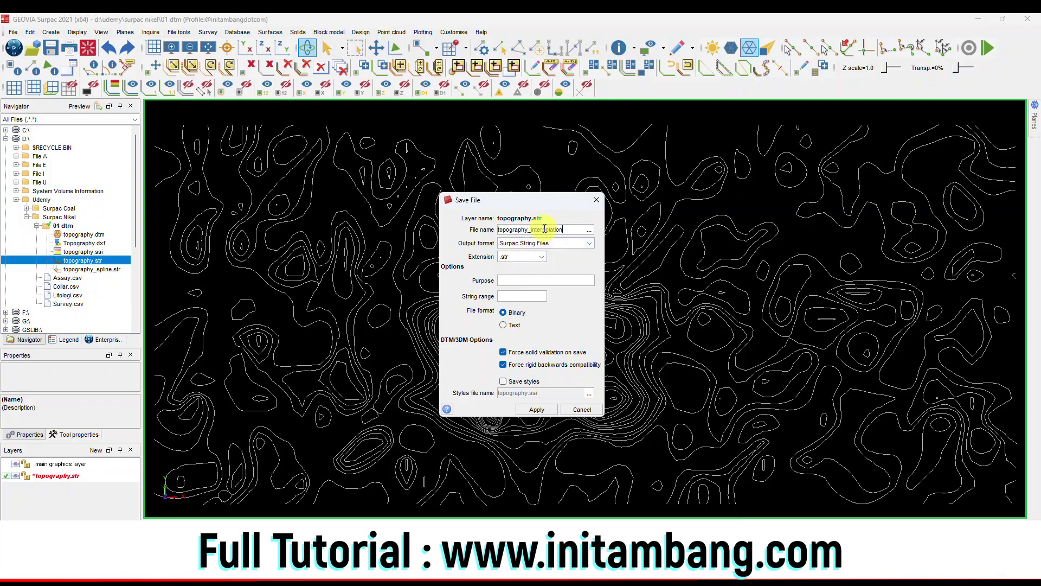
left_click(534, 411)
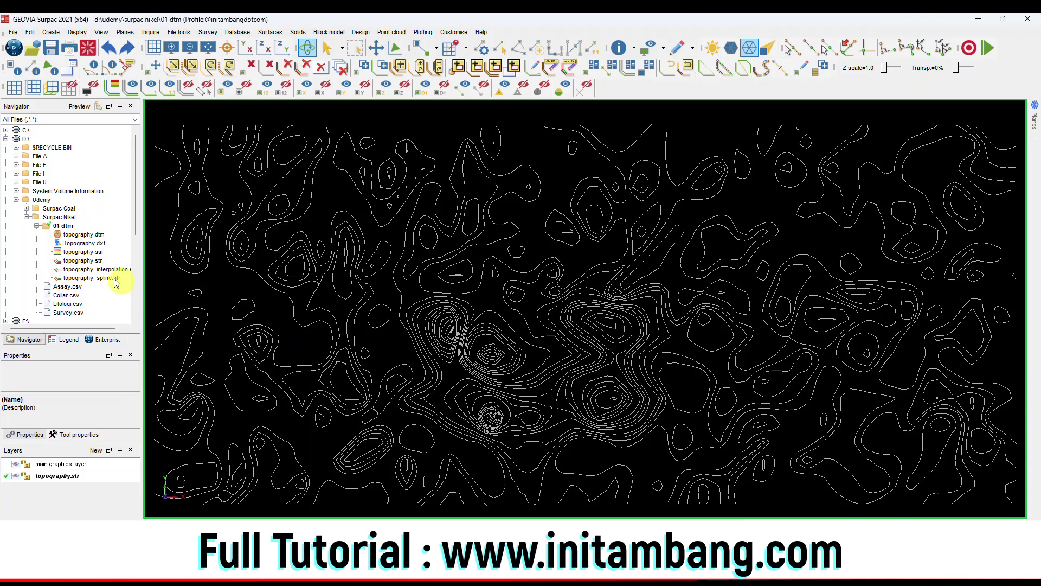
- Clear the graphics view and open topography.str, topography_interpolation.str and topography_spline.str together as separate layers
left_click(89, 48)
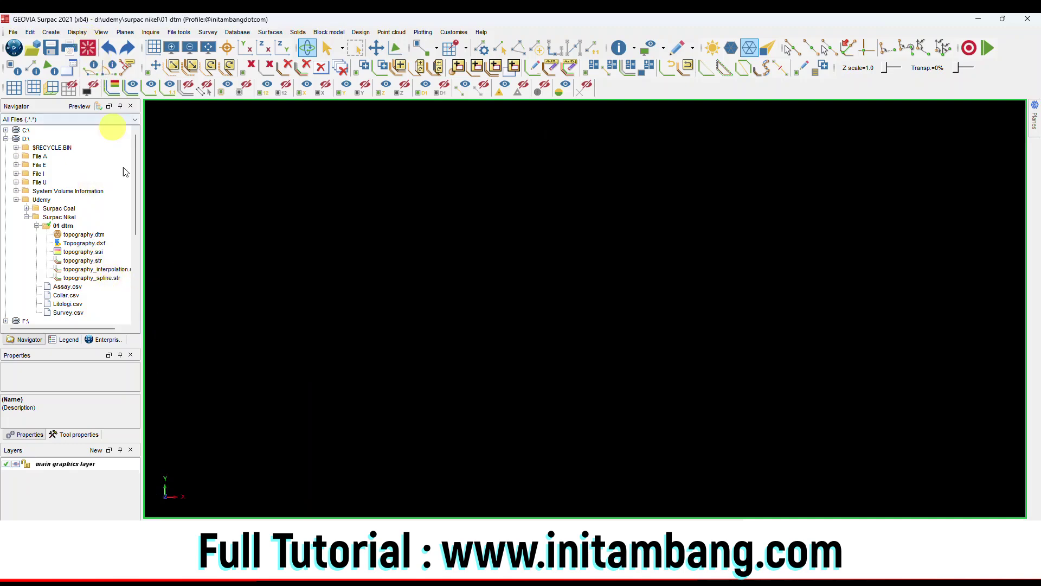
left_click(86, 261)
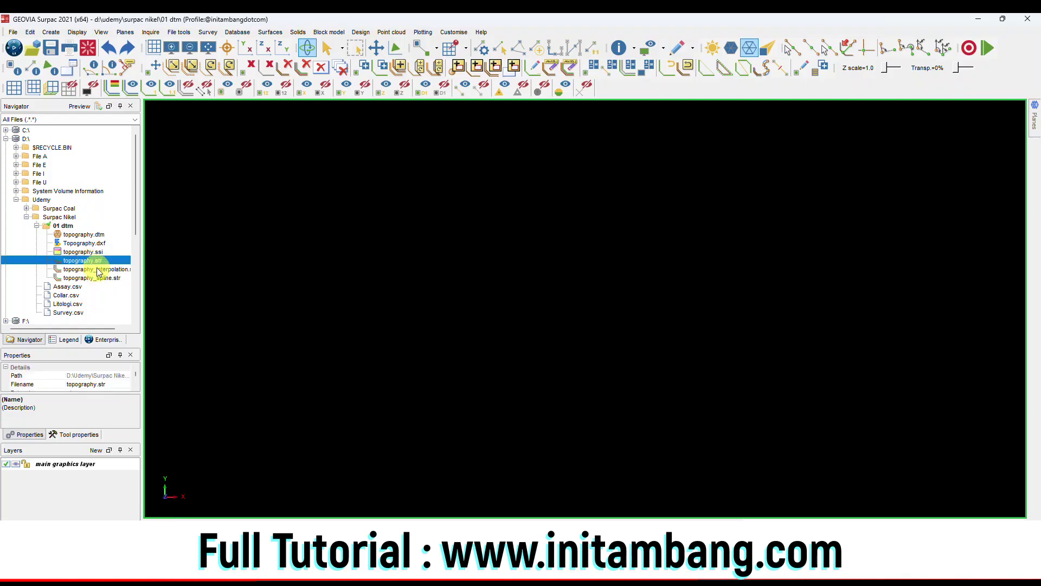
left_click(98, 269, "ctrl")
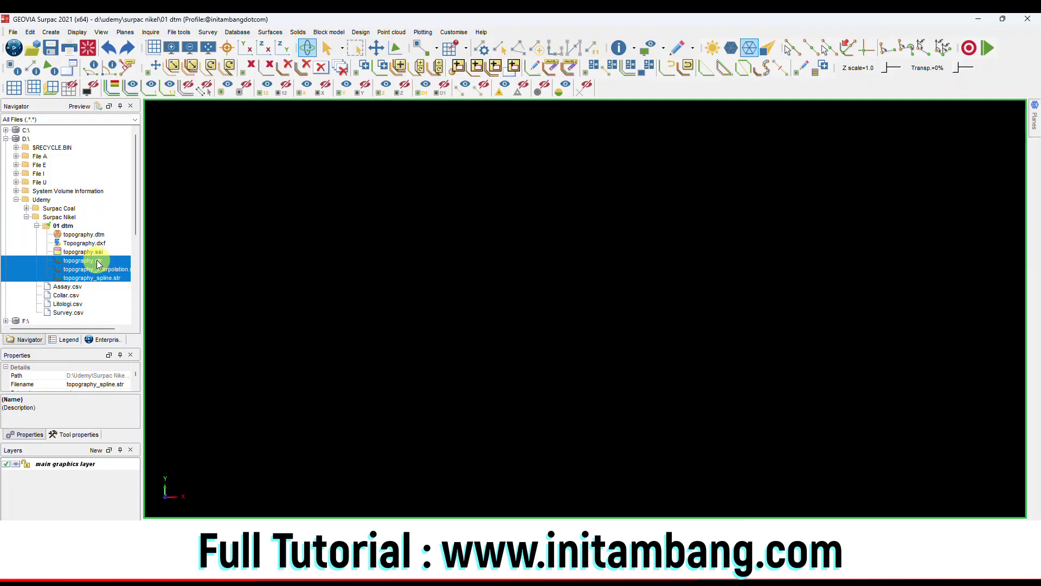
left_click(97, 261)
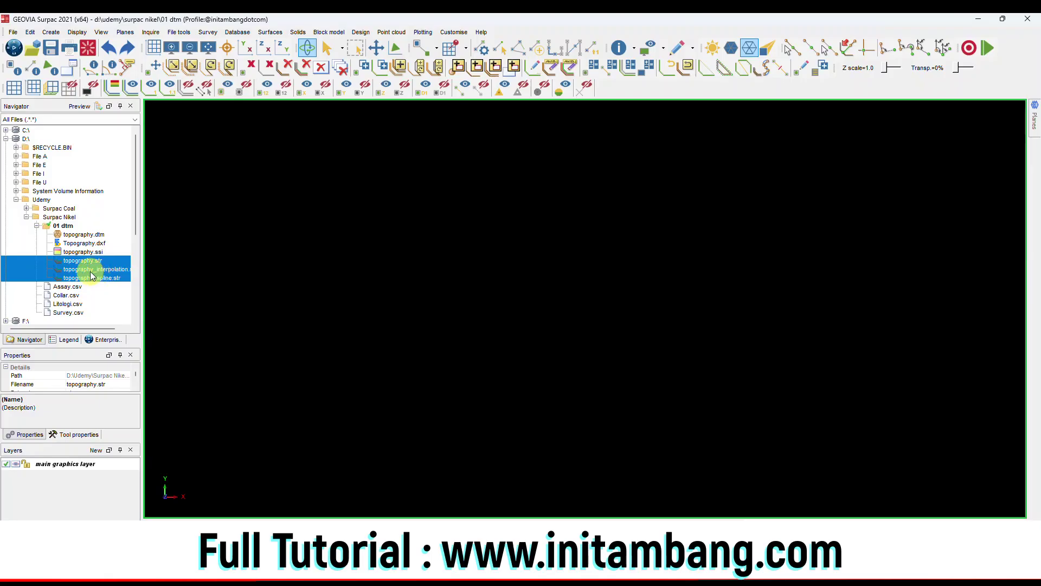
right_click(96, 269)
left_click(115, 269)
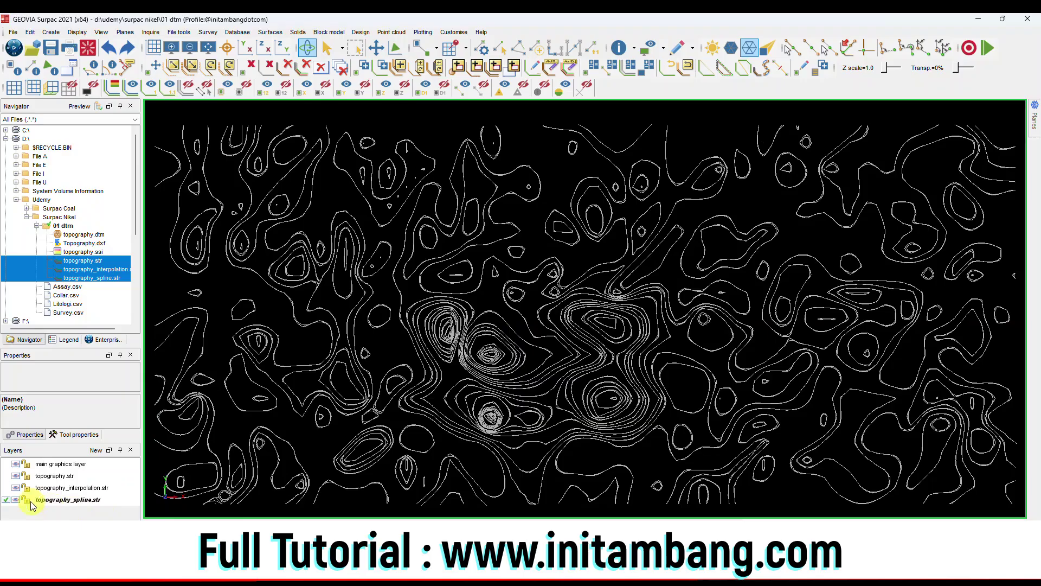
- Make topography_interpolation.str the active layer and hide the topography.str and topography_spline.str layers
left_click(8, 476)
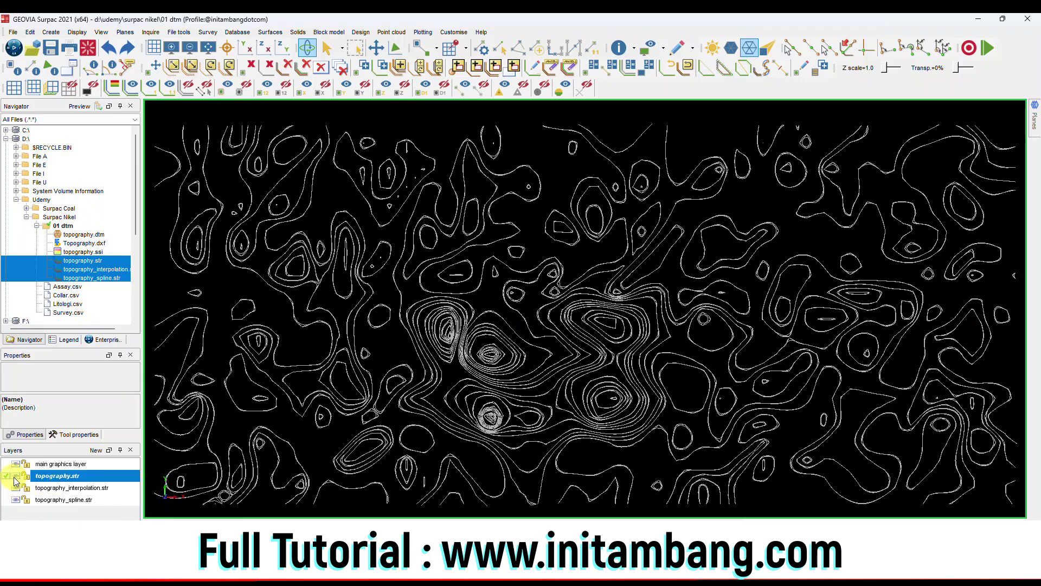
left_click(7, 487)
left_click(15, 502)
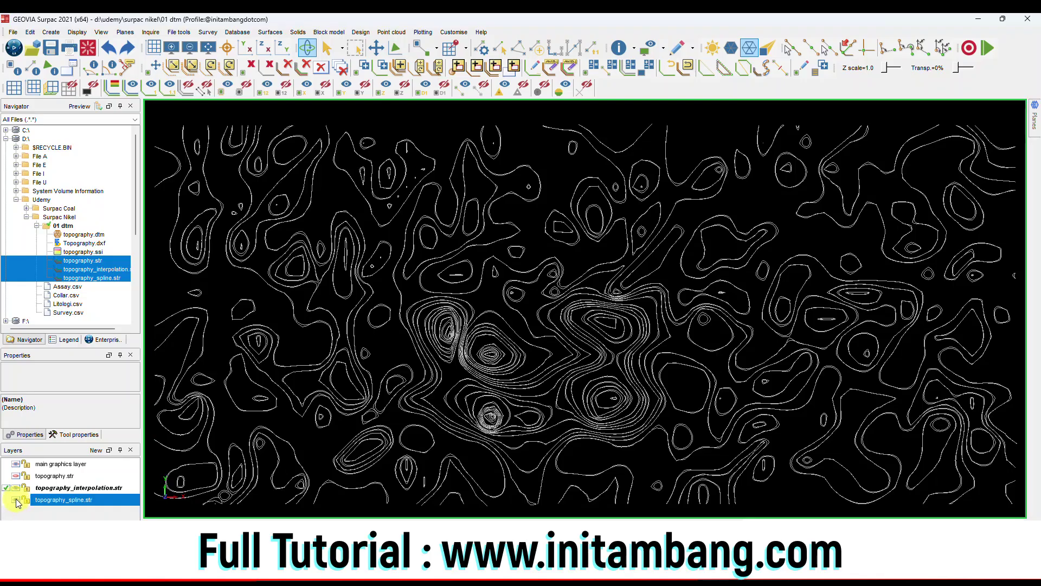
left_click(16, 500)
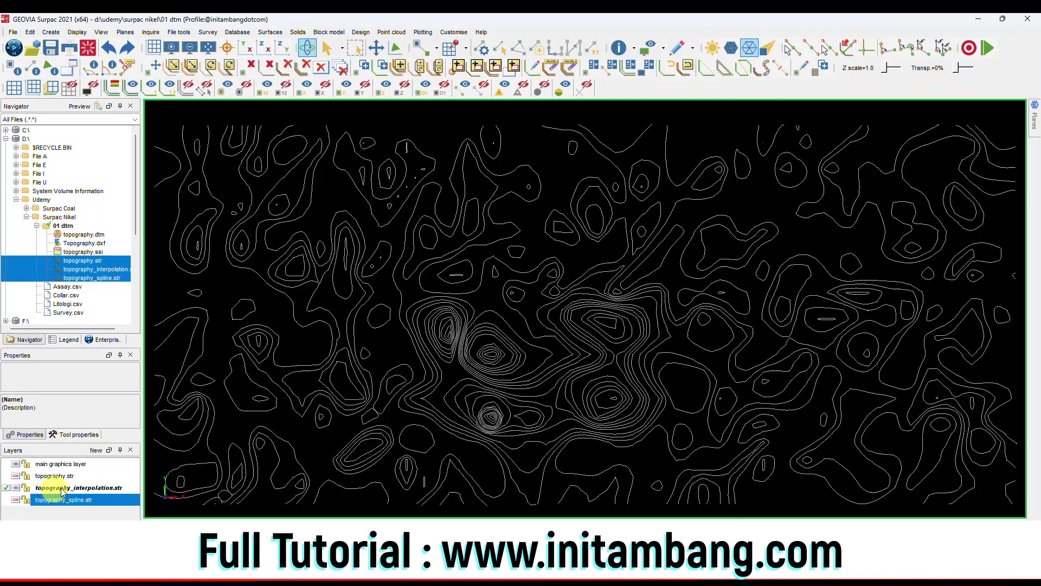
- Renumber string range 1,999 of the topography_interpolation.str layer to 2 and toggle the 3D background
left_click(29, 32)
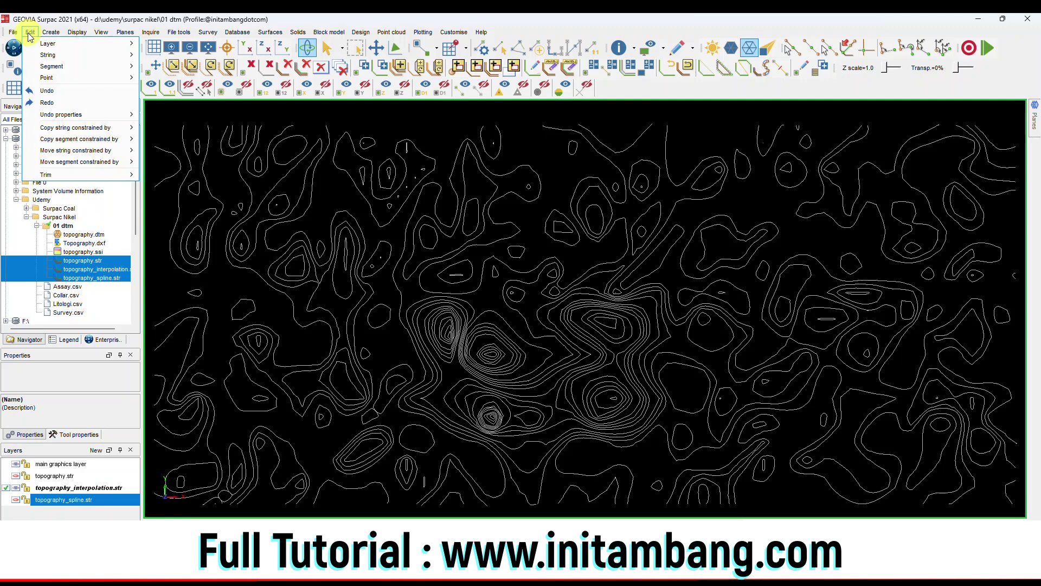
mouse_move(84, 57)
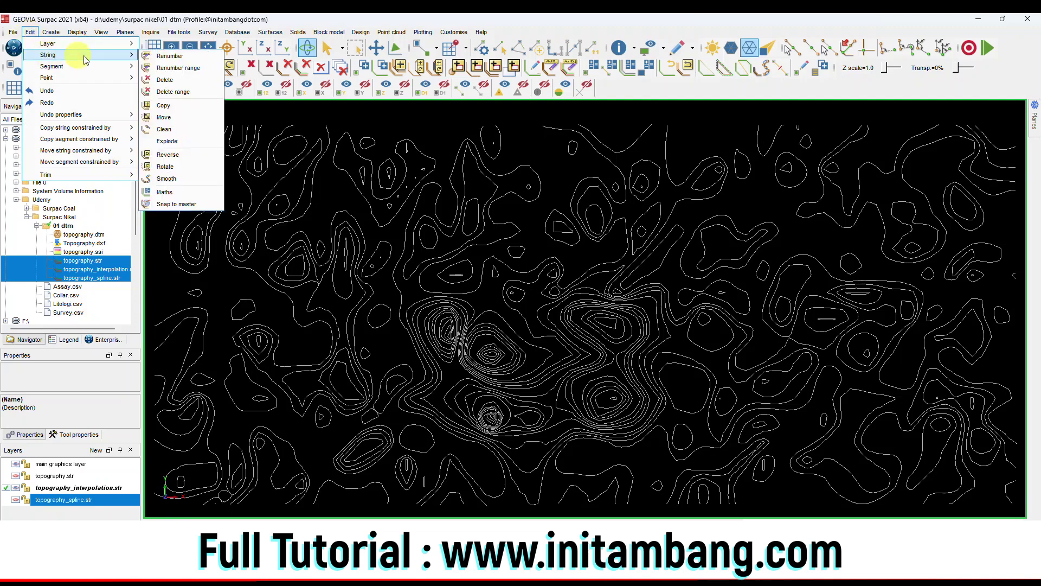
left_click(178, 72)
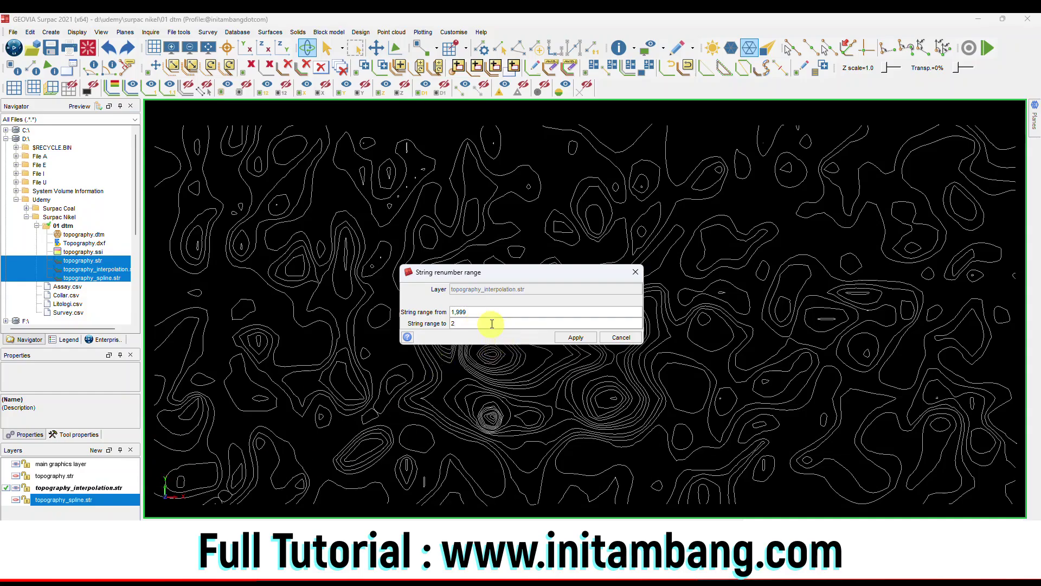
left_click(581, 337)
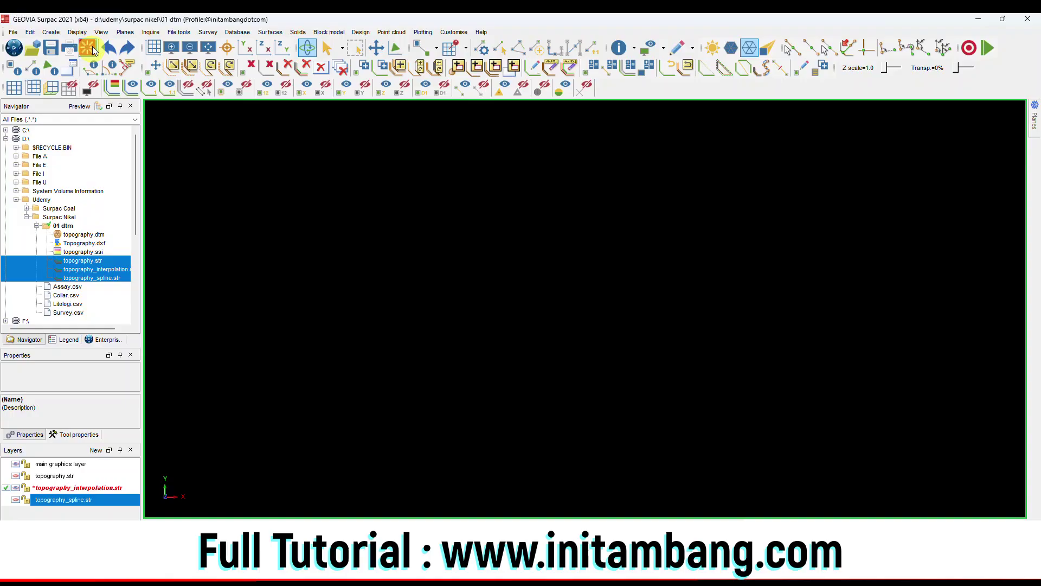
left_click(100, 32)
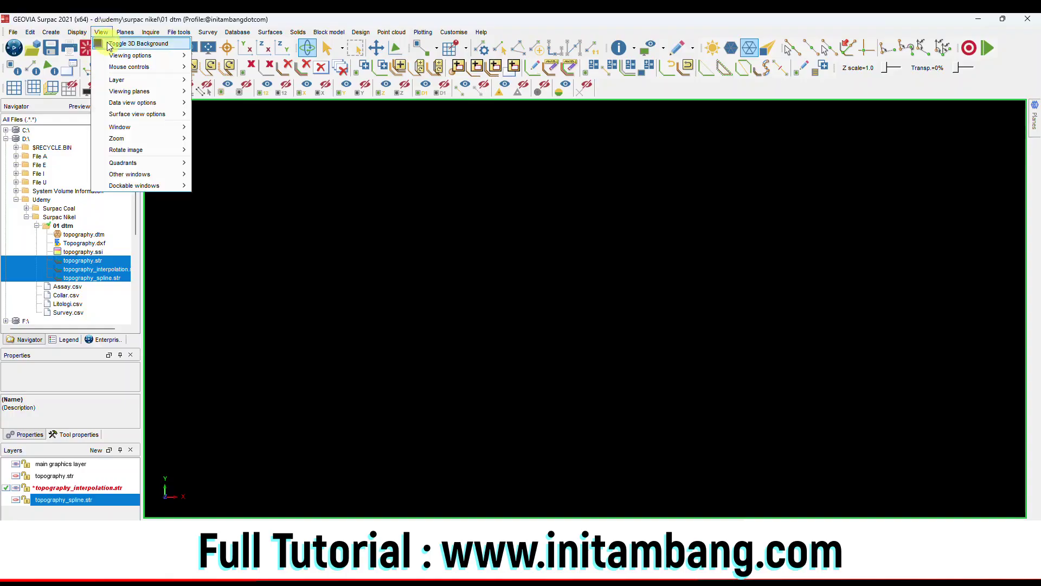
left_click(159, 44)
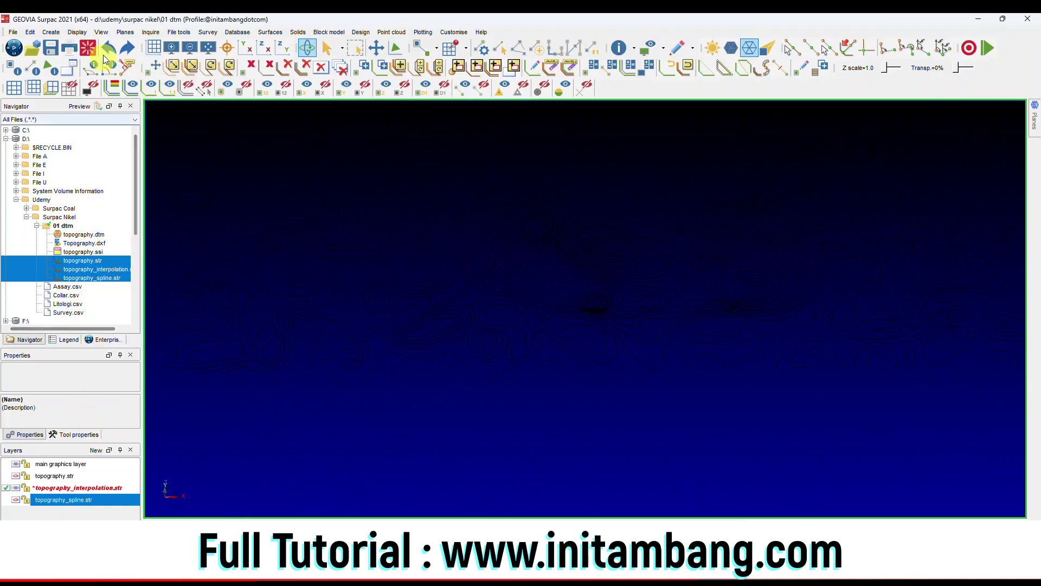
- Renumber string range 1,999 of the topography_interpolation.str layer to 3 and toggle the 3D background back to plain black
left_click(30, 32)
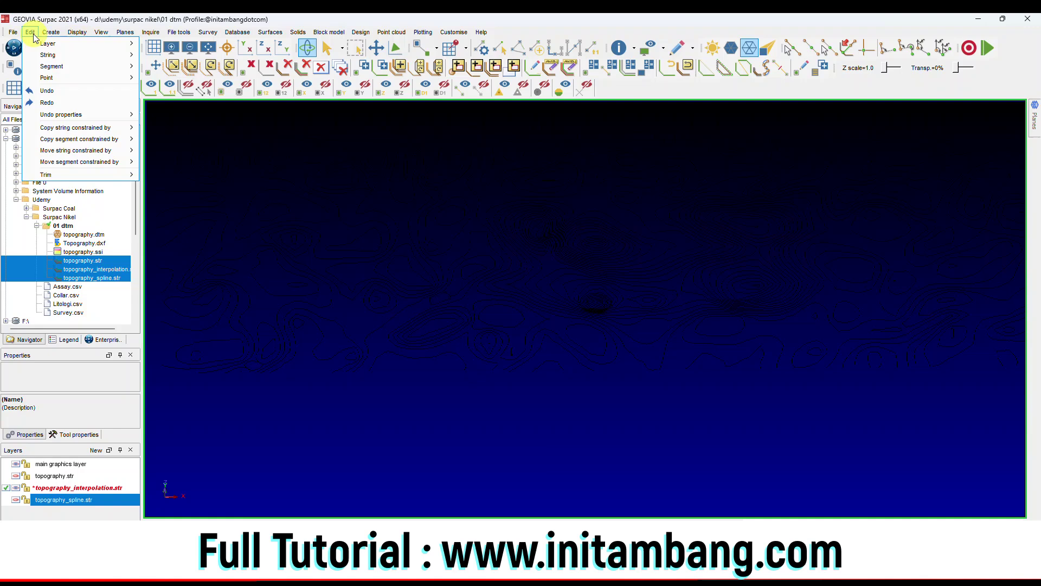
mouse_move(95, 56)
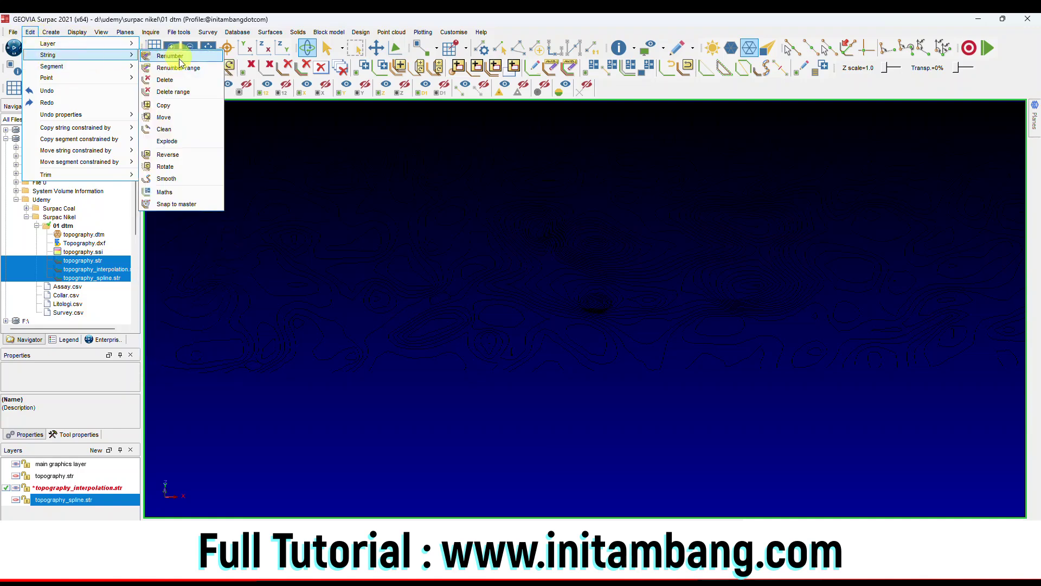
left_click(181, 68)
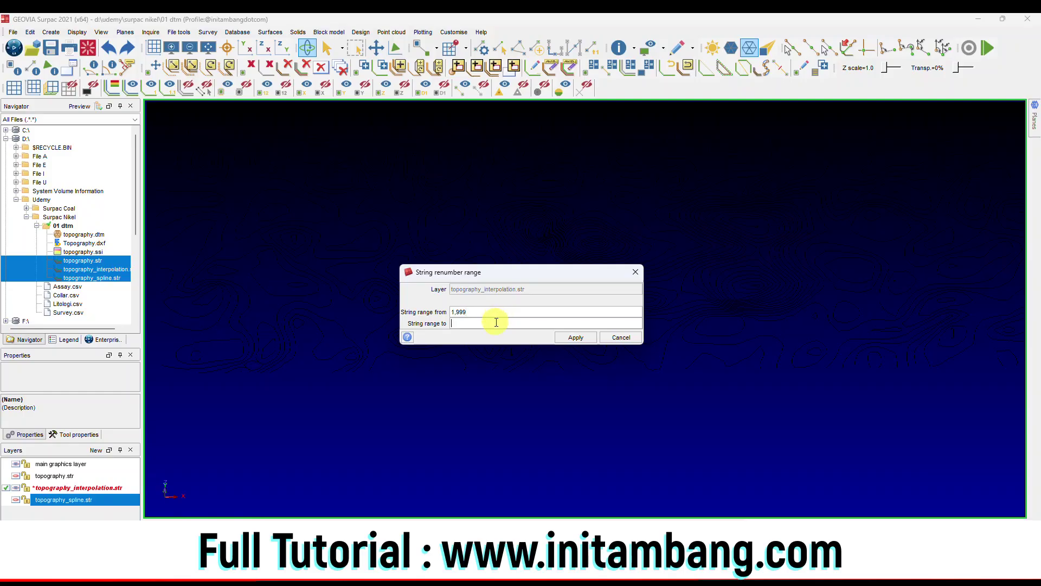
type("3")
left_click(575, 338)
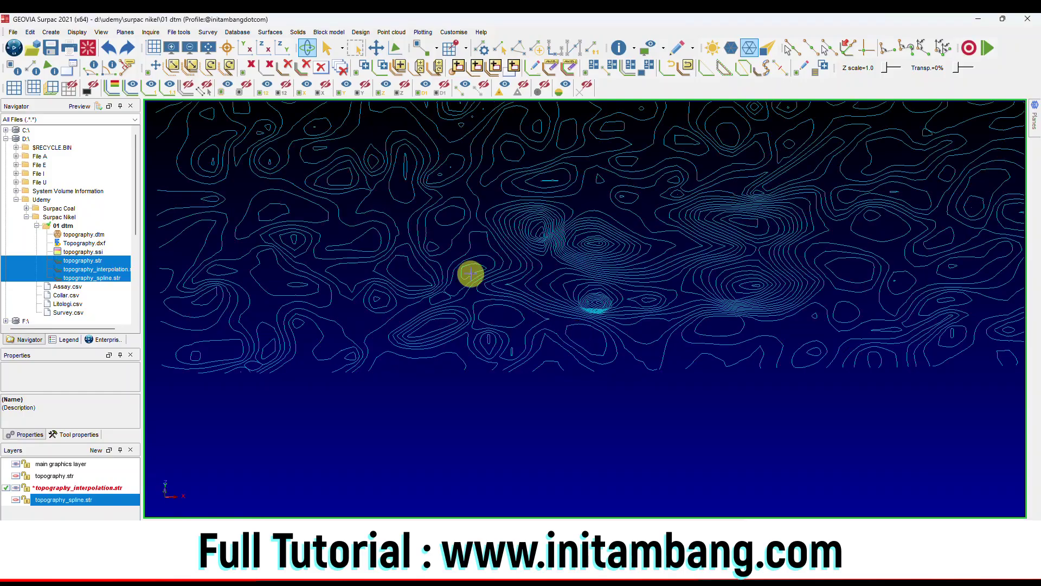
left_click(208, 47)
left_click(103, 33)
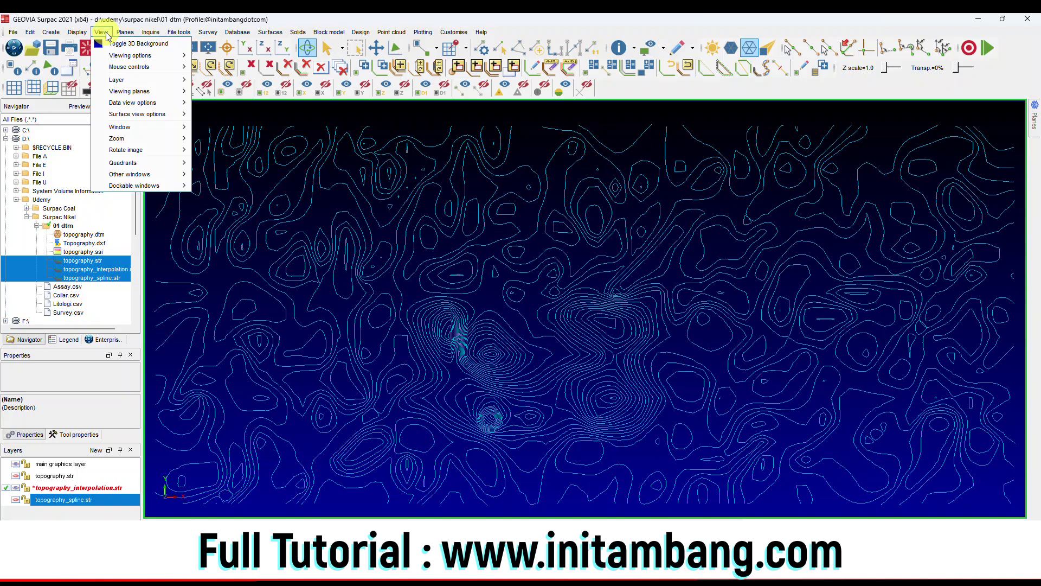
left_click(130, 44)
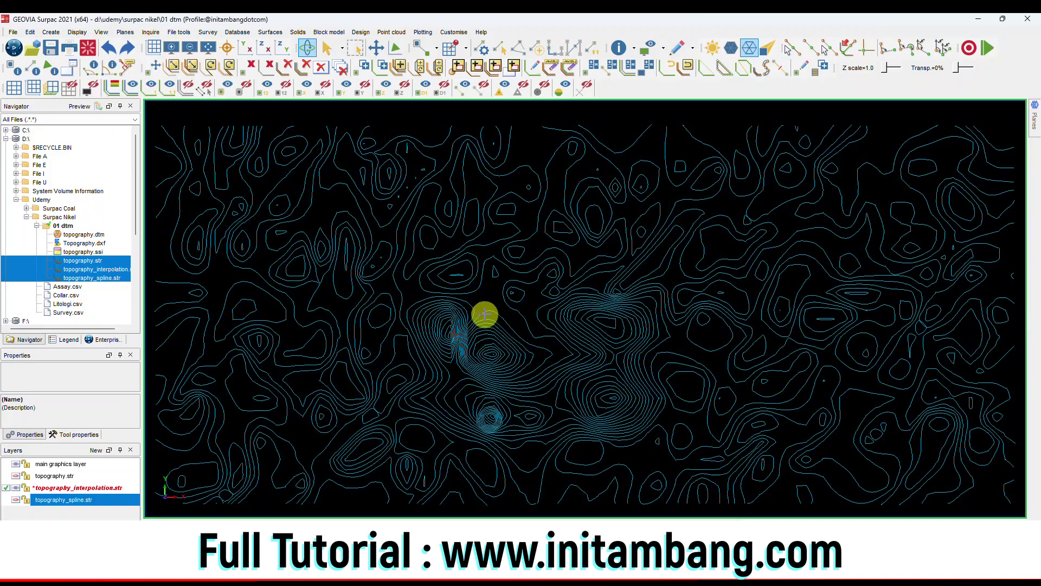
- Save the renumbered interpolation layer, overwriting topography_interpolation.str
left_click(51, 47)
left_click(534, 409)
left_click(538, 336)
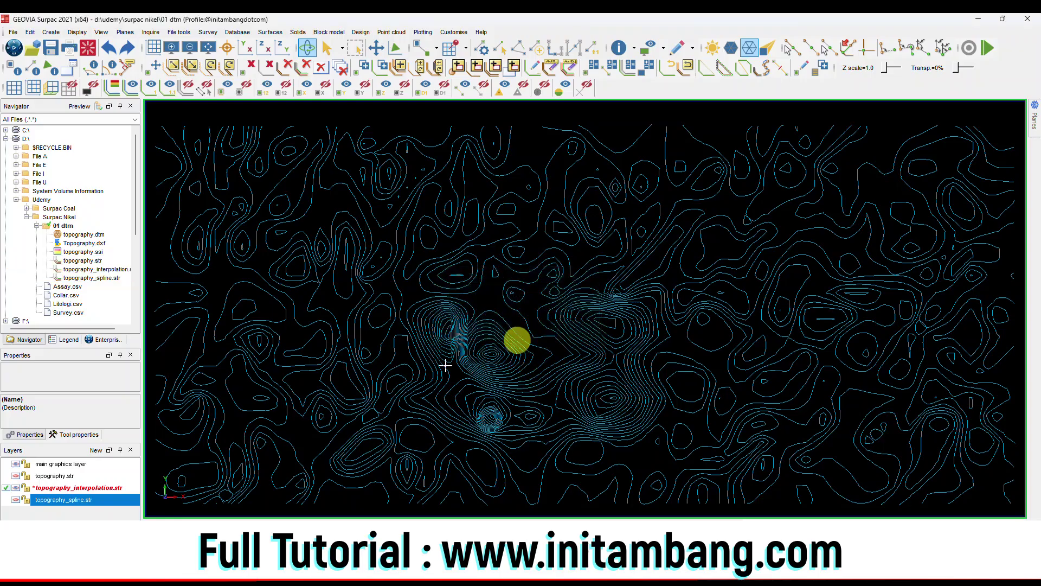
- Hide the topography_interpolation.str layer and make topography_spline.str the active, visible layer
left_click(17, 488)
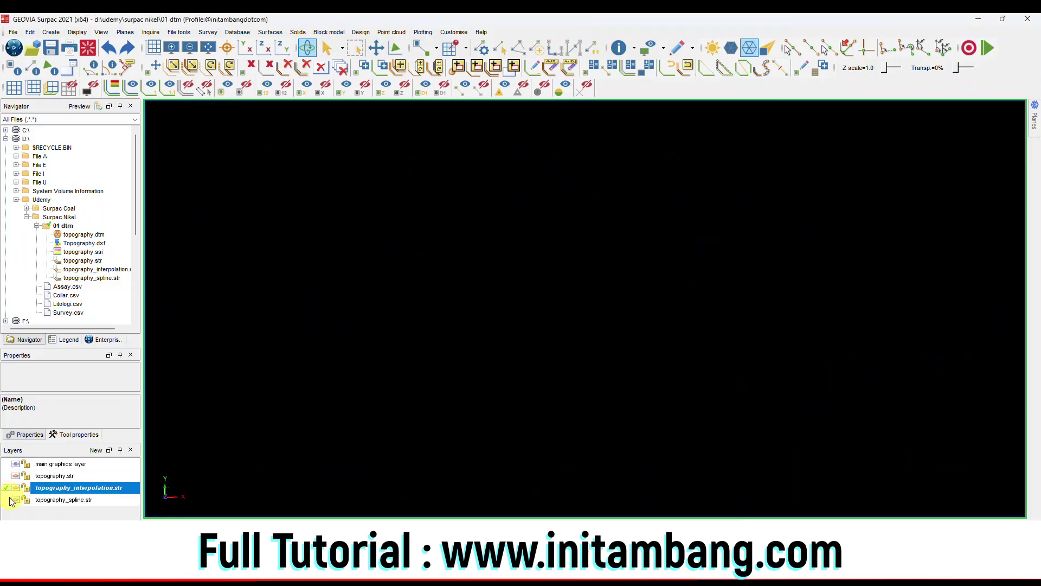
left_click(8, 501)
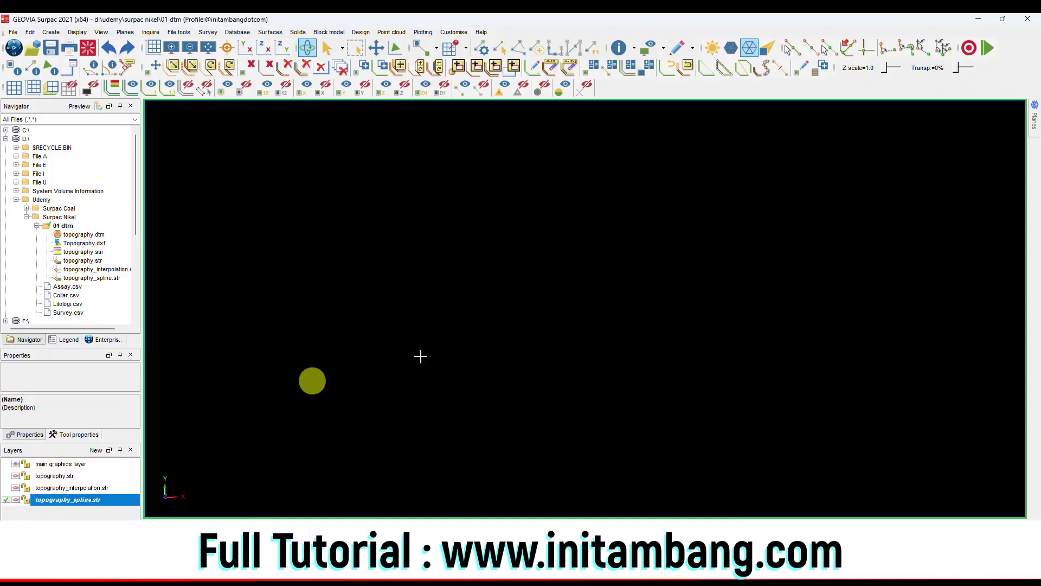
left_click(16, 499)
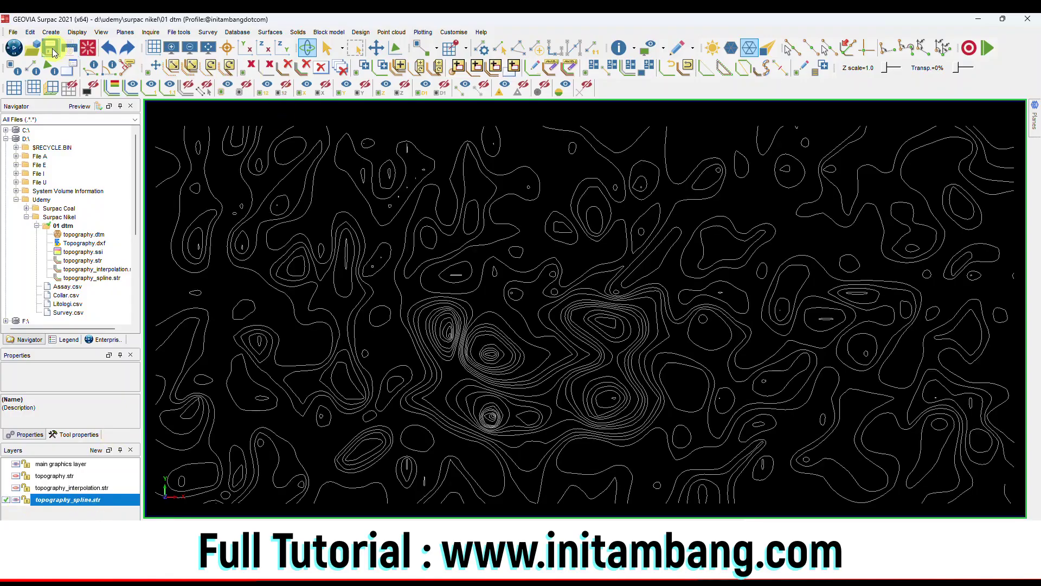
- Renumber string range 1,999 of the spline layer to its own string number and save it over topography_spline.str in binary format
left_click(568, 69)
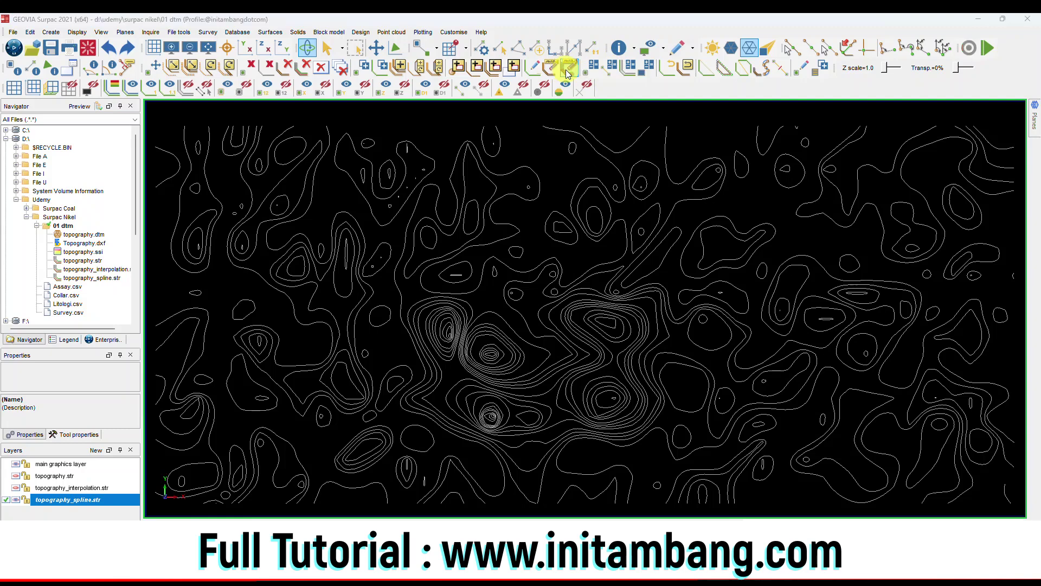
type("1,999")
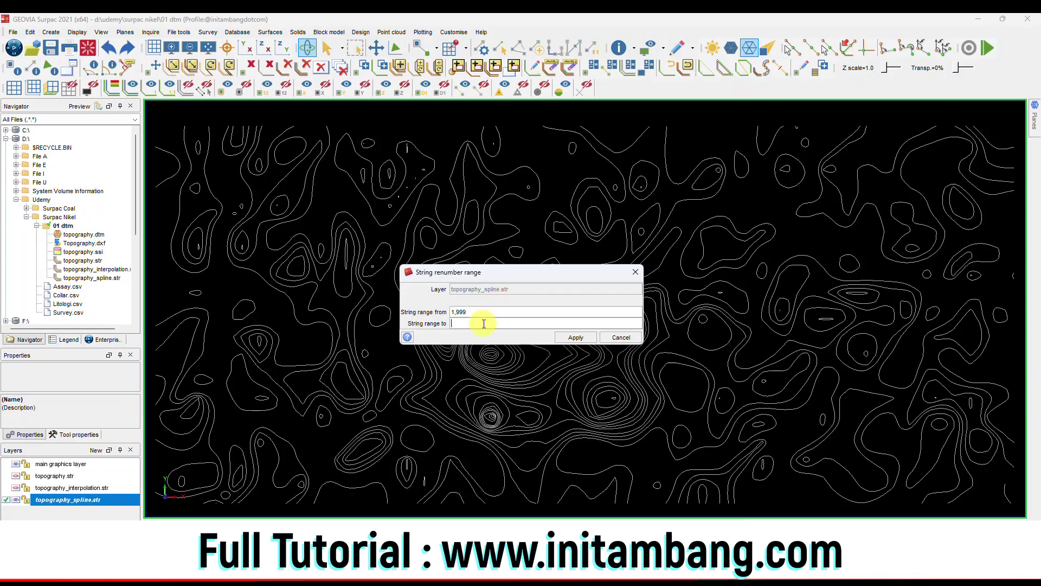
left_click(575, 337)
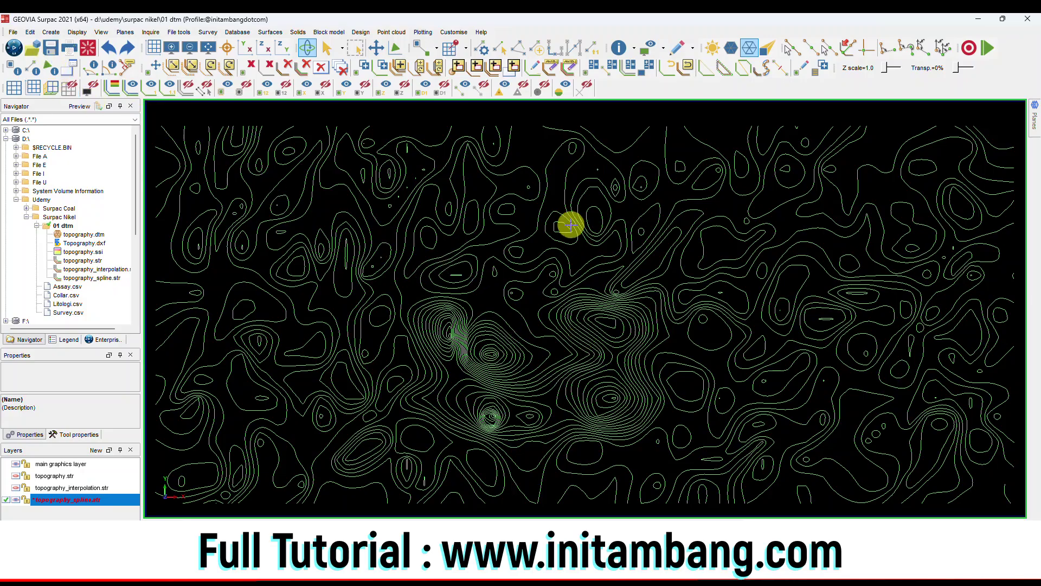
key("ctrl+s")
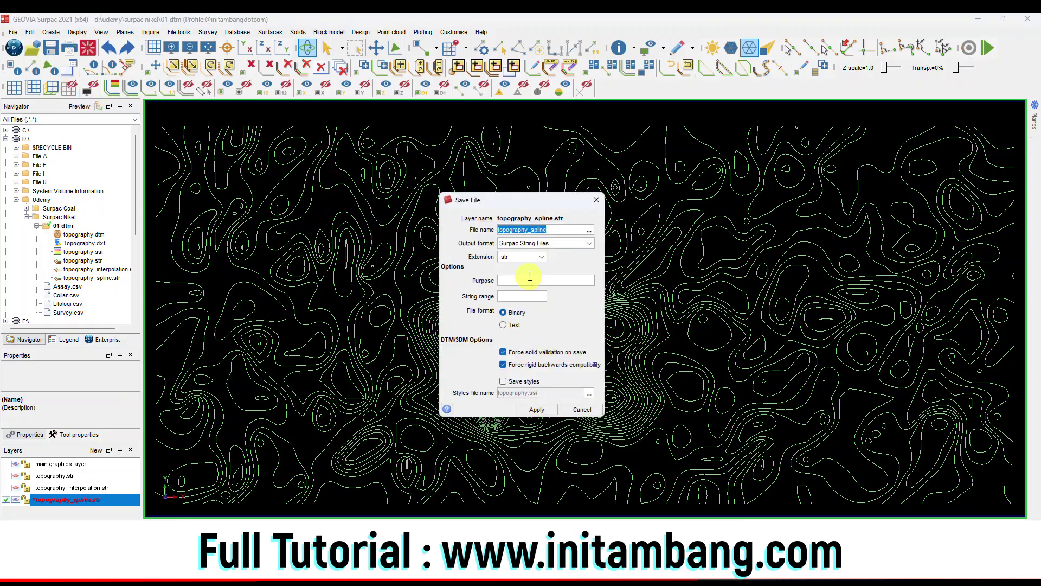
left_click(535, 407)
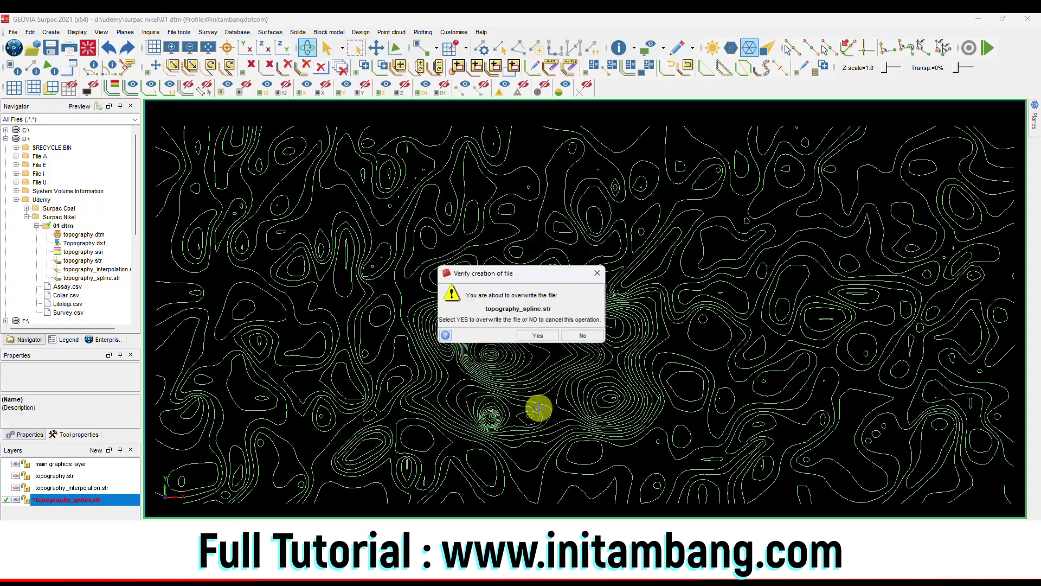
left_click(543, 341)
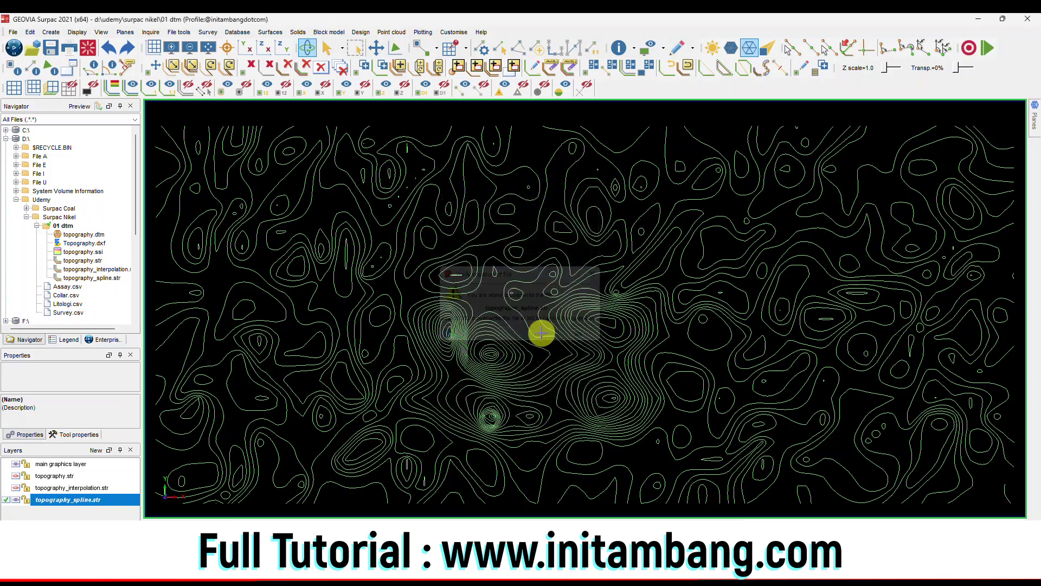
- Show the topography_interpolation.str and topography.str layers alongside the spline layer and make topography.str active
left_click(16, 489)
left_click(15, 477)
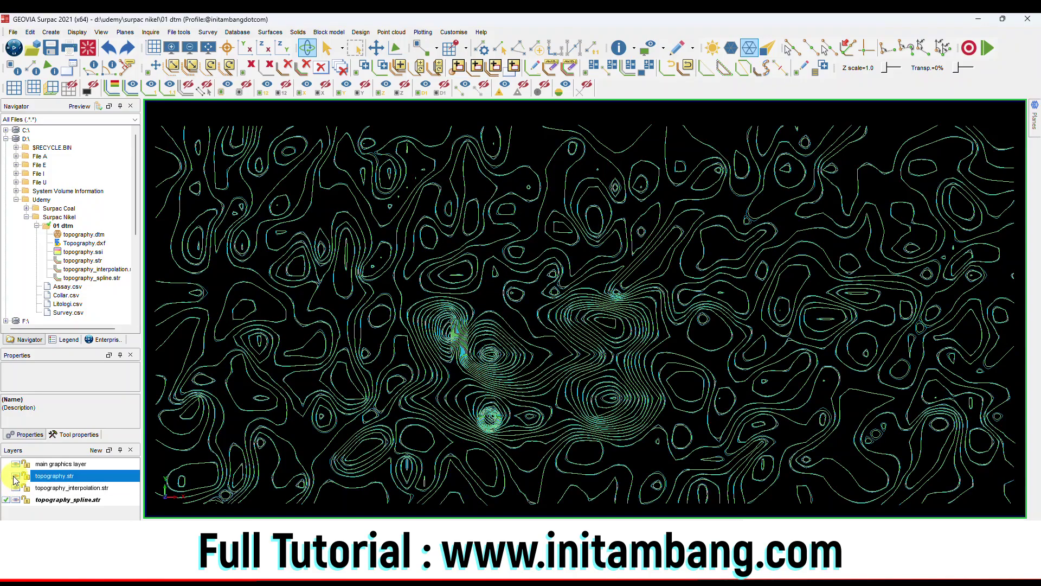
left_click(5, 477)
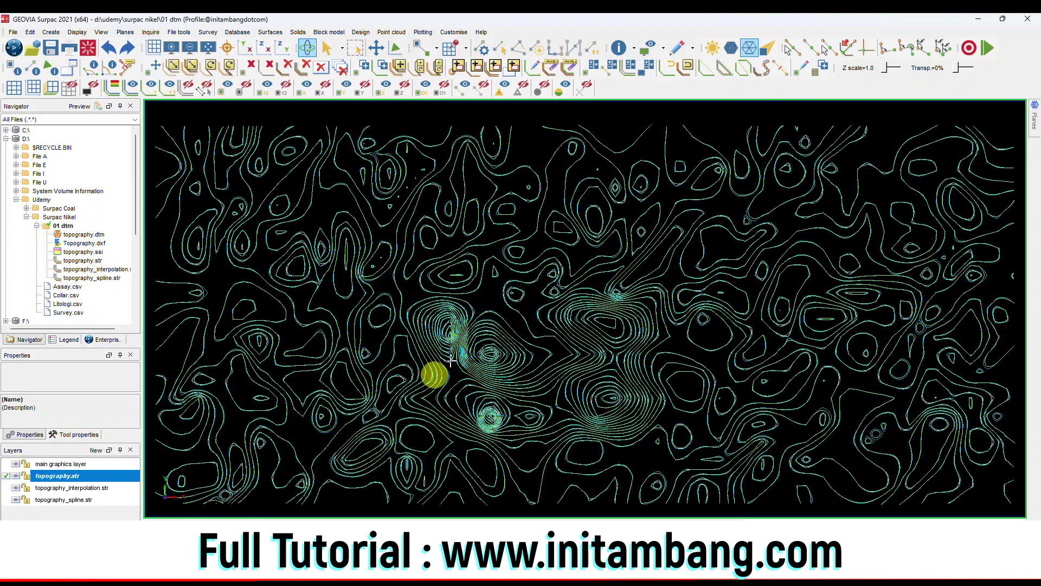
- Examine how the original, interpolation and spline contours differ around a sharp bend
scroll(496, 422, "up", 5)
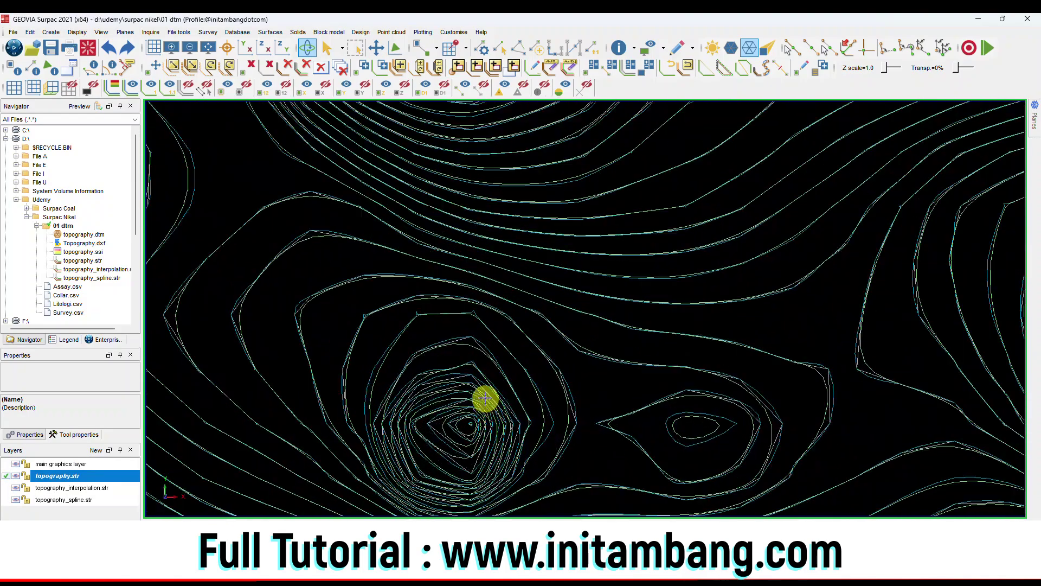
scroll(488, 397, "down", 5)
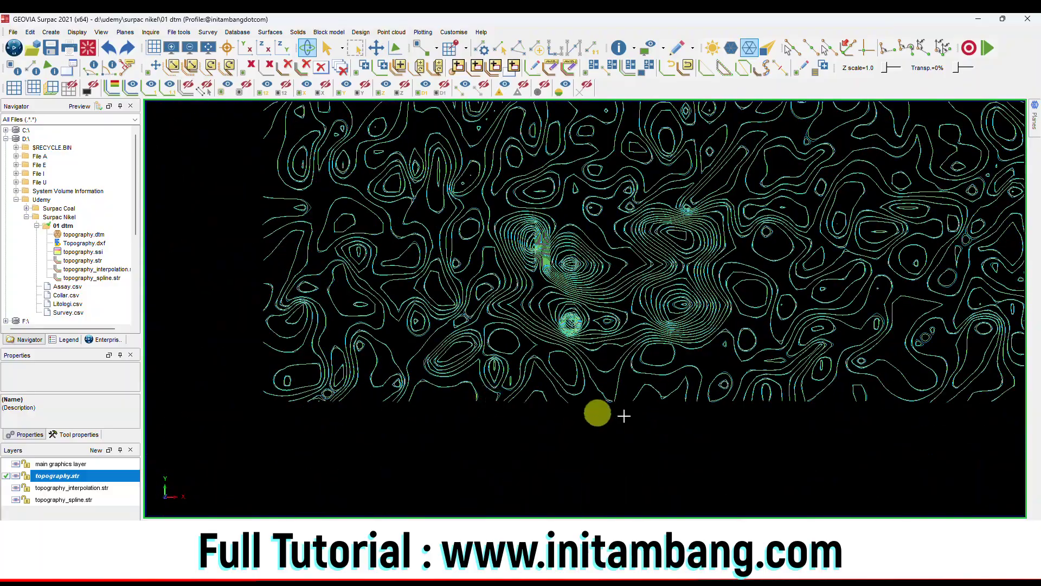
scroll(715, 393, "up", 1)
scroll(721, 386, "up", 8)
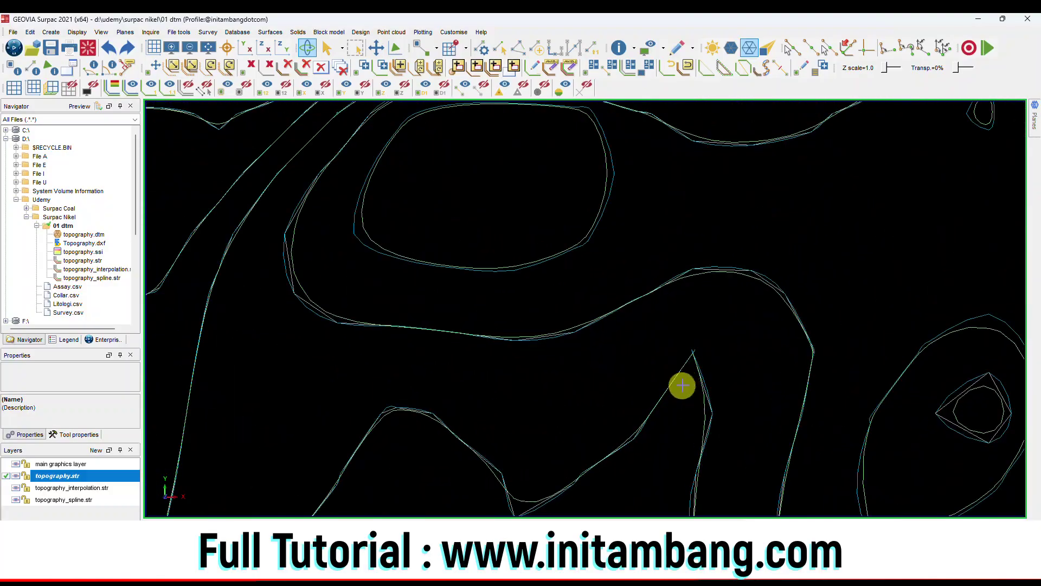
scroll(698, 364, "up", 3)
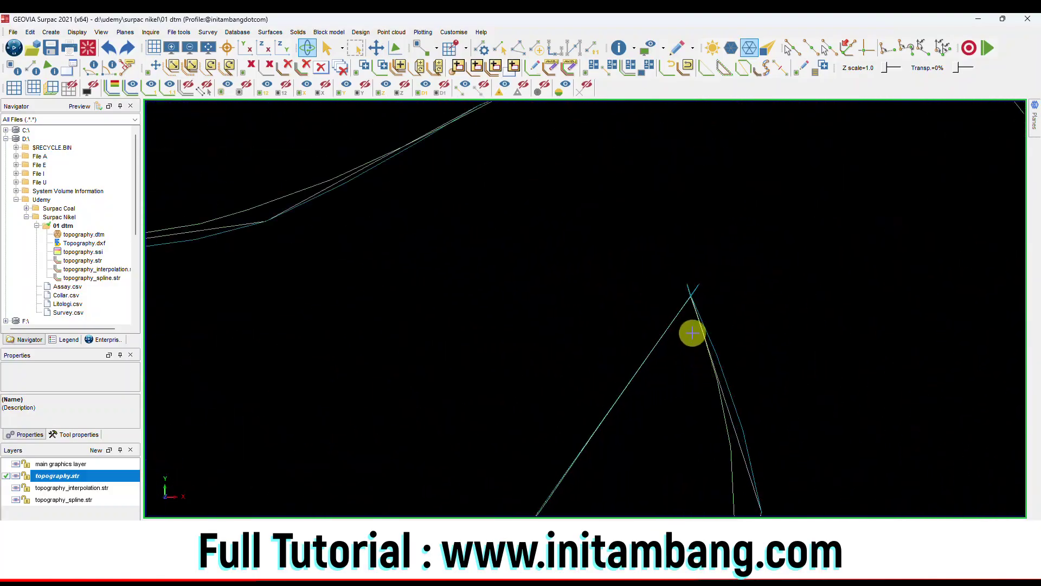
scroll(672, 337, "down", 1)
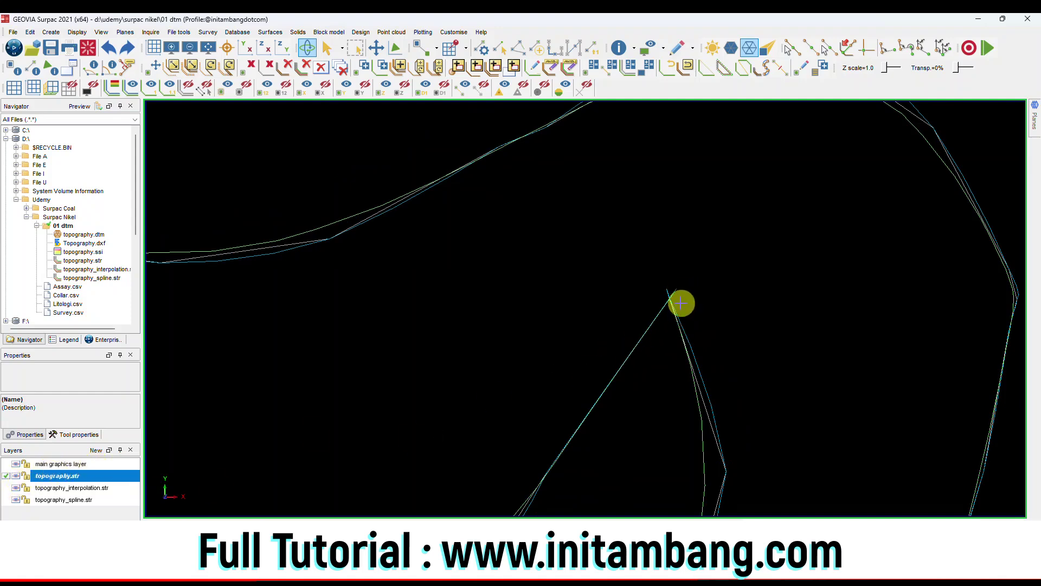
scroll(673, 298, "up", 3)
scroll(672, 295, "up", 2)
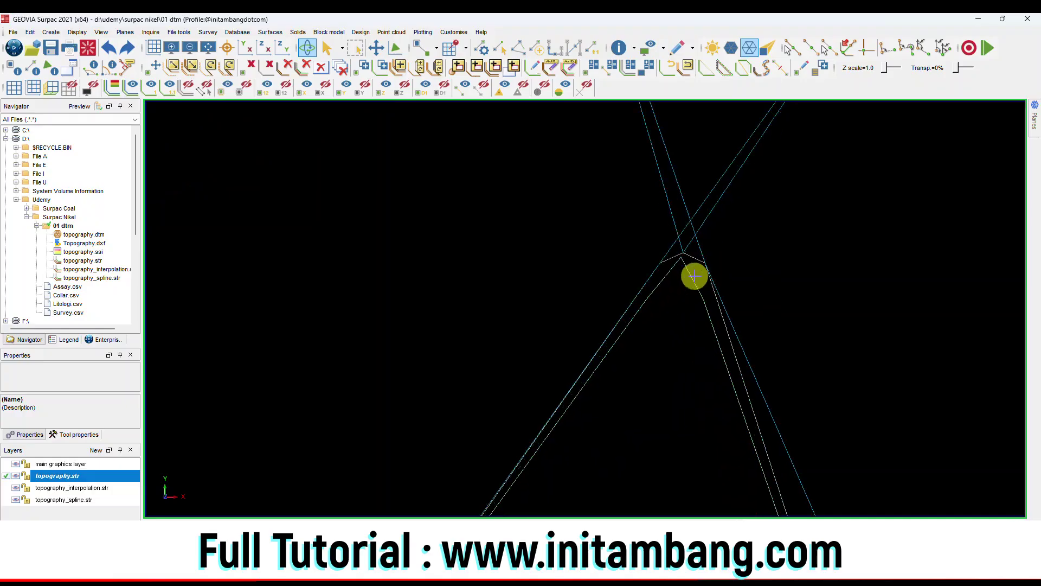
- Hide the topography_interpolation.str and topography_spline.str layers, leaving only the original topography.str contours displayed
left_click(16, 490)
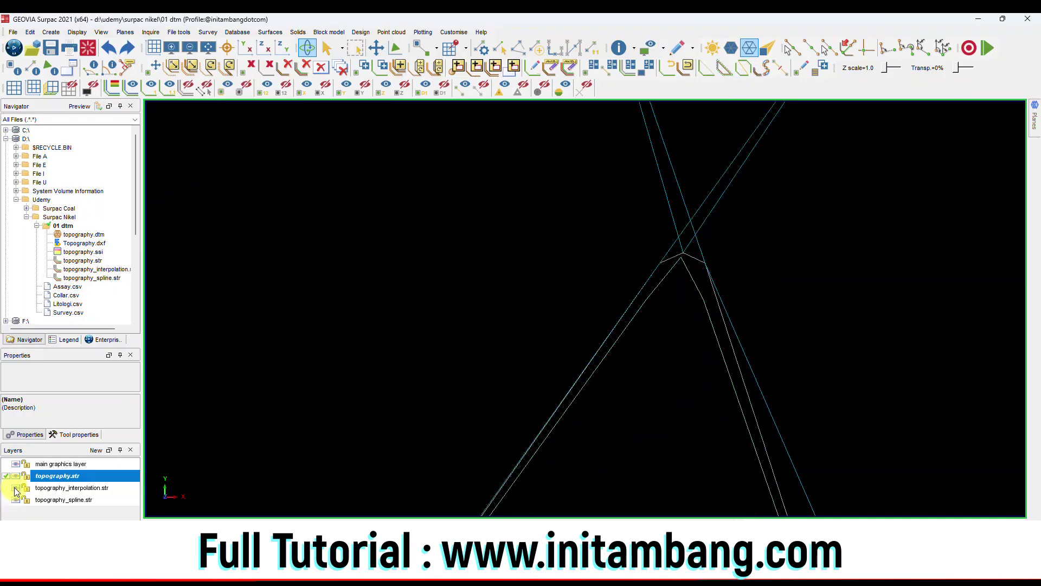
left_click(17, 499)
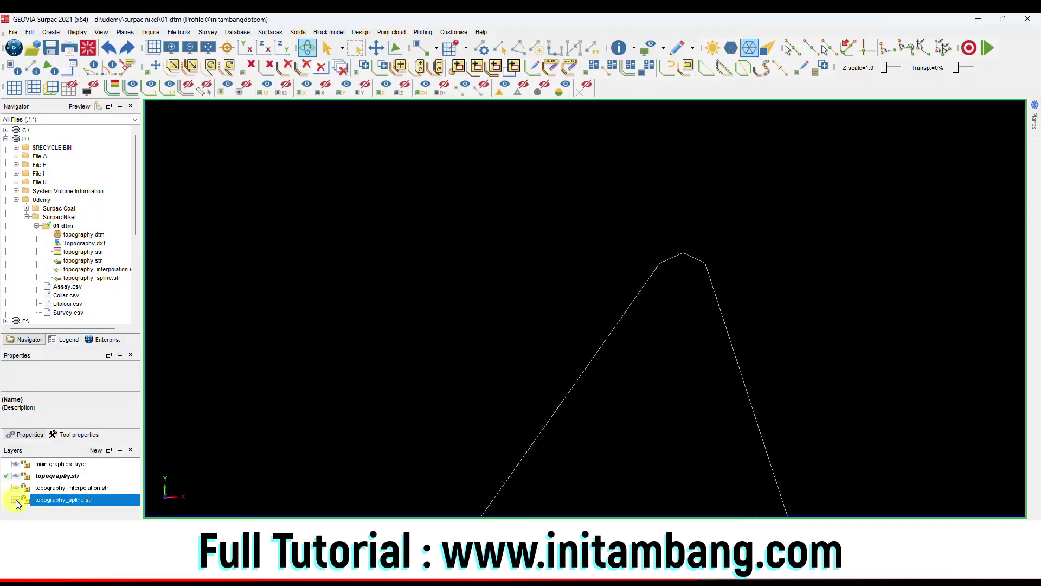
- Show the topography_spline.str and topography_interpolation.str layers over the original and compare the three contour versions around a small closed contour
left_click(18, 502)
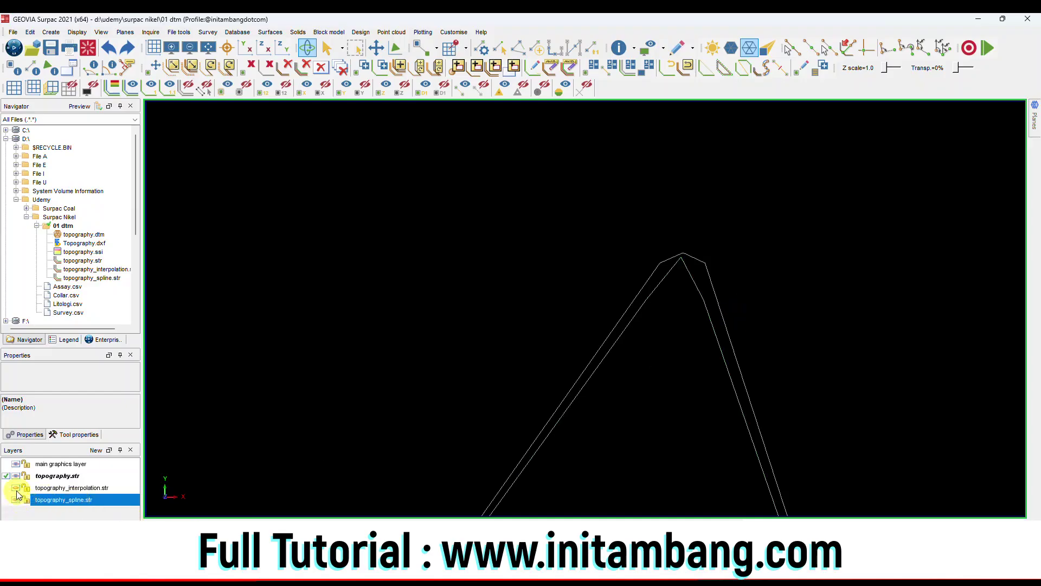
left_click(16, 490)
scroll(675, 363, "down", 5)
scroll(576, 374, "down", 3)
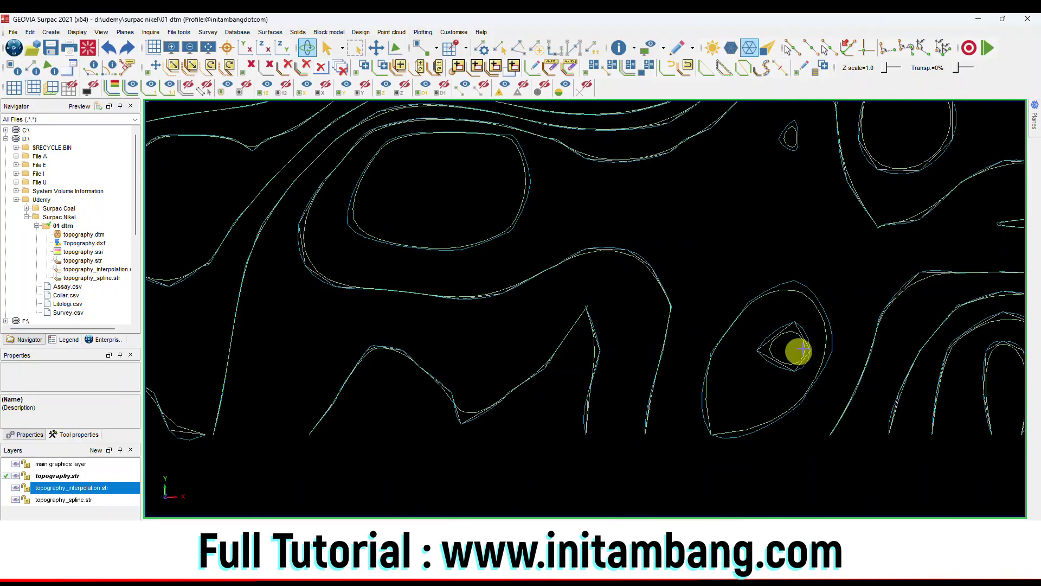
scroll(813, 339, "up", 3)
scroll(812, 339, "up", 2)
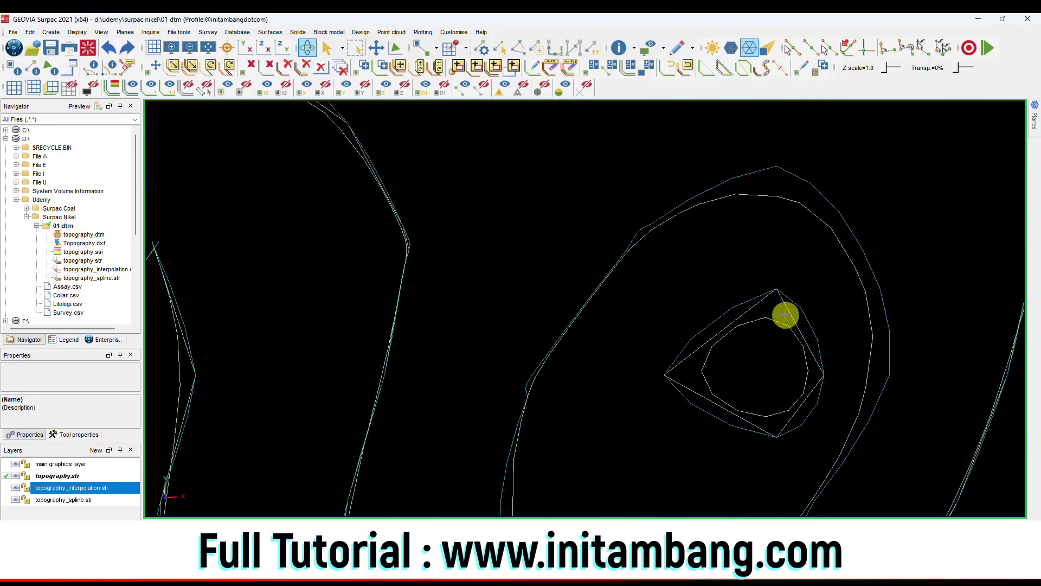
- Examine how the three overlaid contour versions differ across other parts of the map, including closed loops and sharp corners
scroll(586, 379, "down", 2)
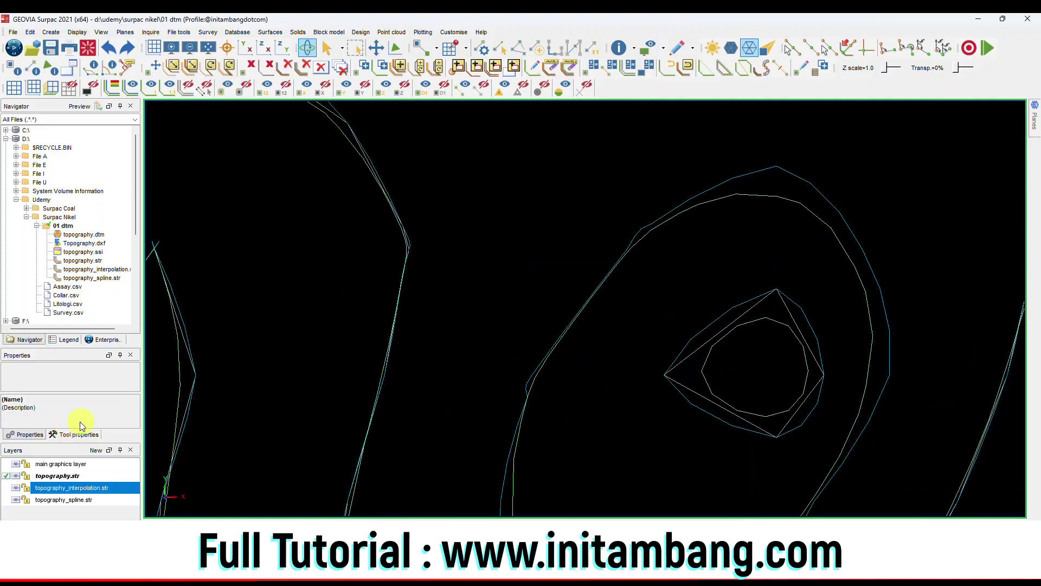
scroll(822, 311, "down", 2)
scroll(822, 311, "down", 1)
scroll(739, 282, "down", 1)
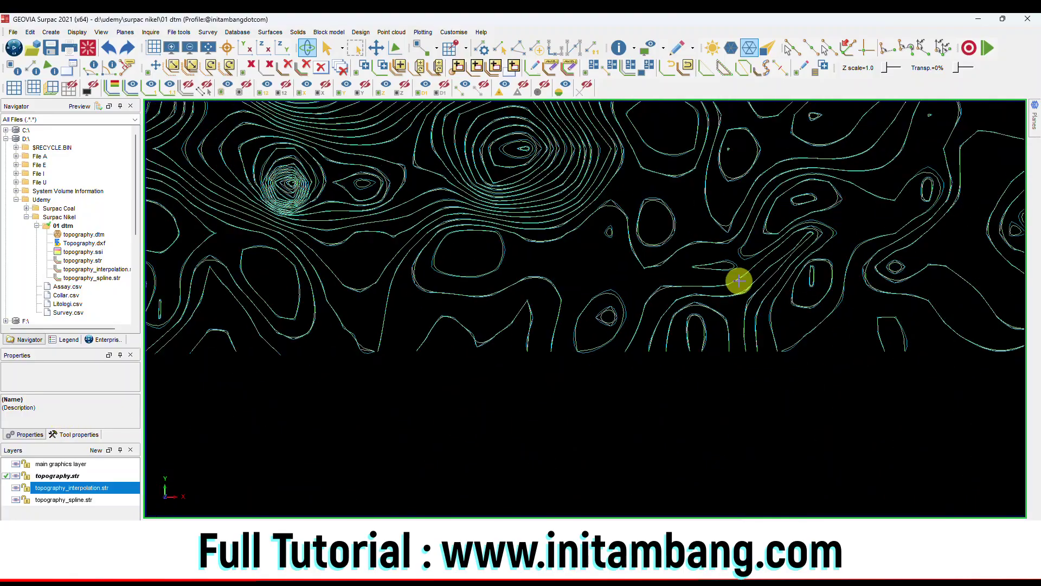
scroll(497, 294, "down", 1)
scroll(332, 249, "up", 1)
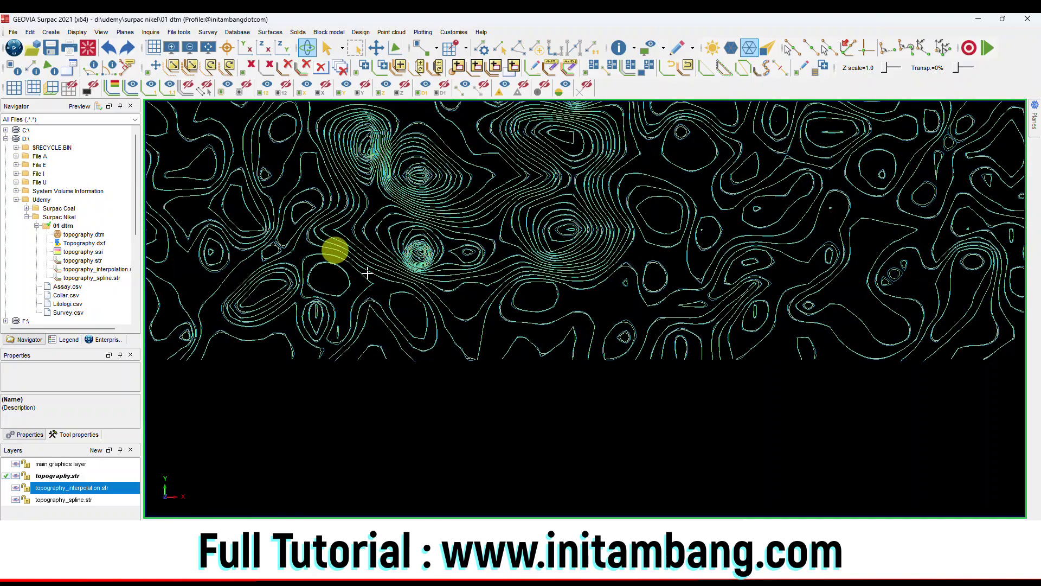
scroll(588, 356, "up", 1)
scroll(402, 259, "up", 2)
scroll(402, 258, "up", 2)
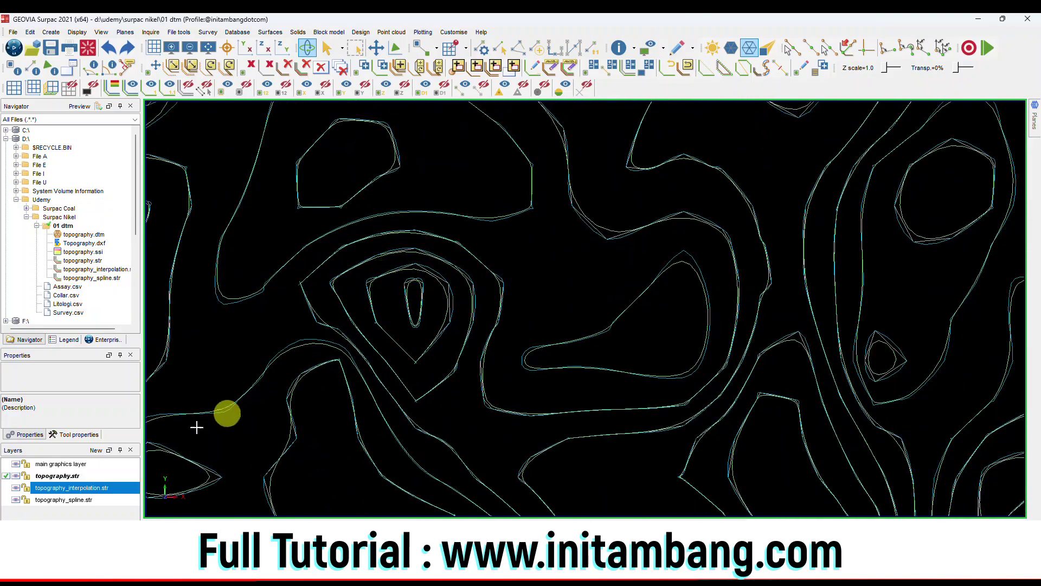
- Hide the topography.str layer and view the spline and interpolation contours individually and together over the full map extent
left_click(10, 487)
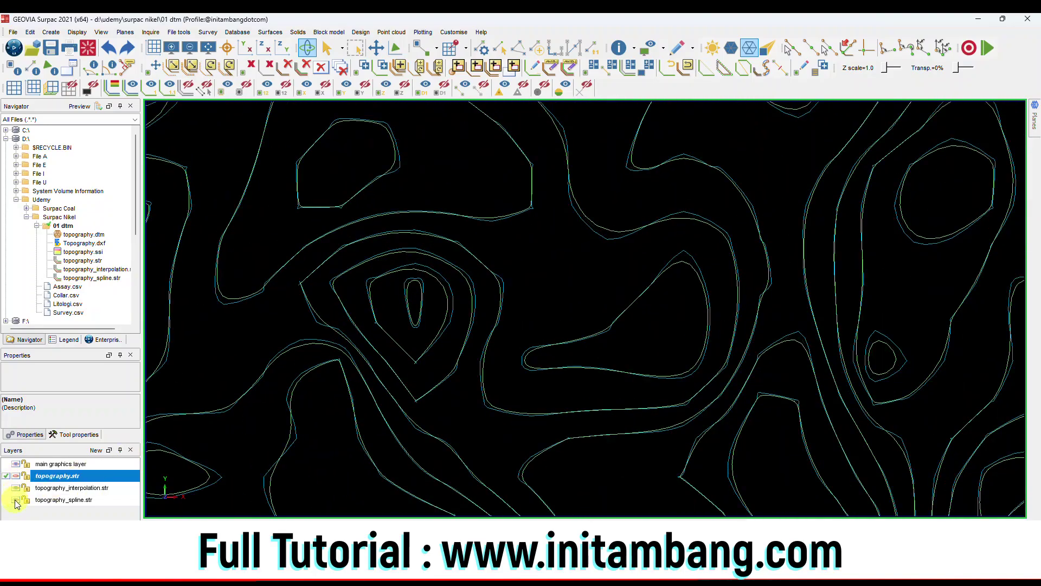
left_click(16, 488)
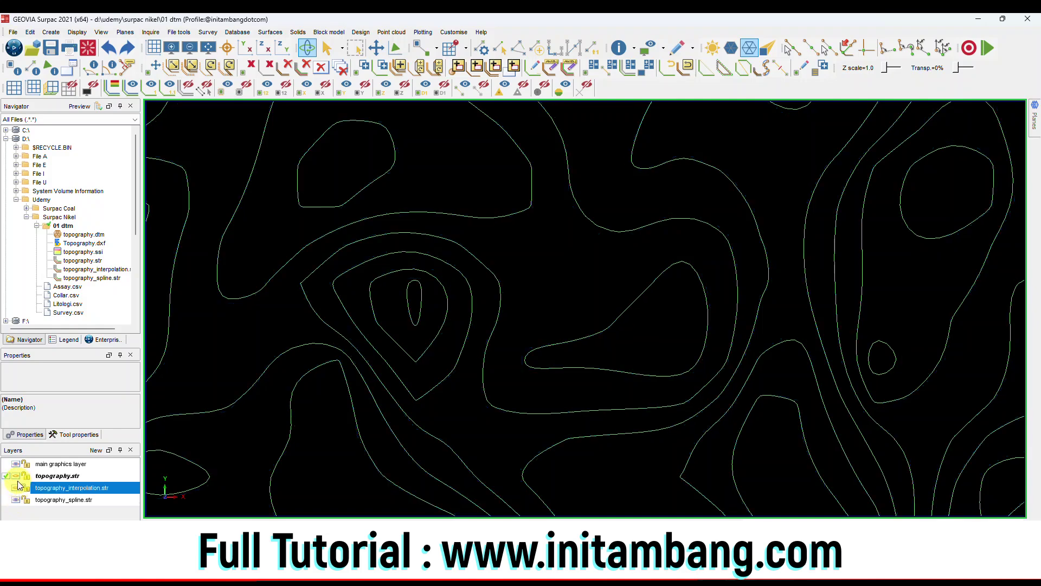
left_click(15, 499)
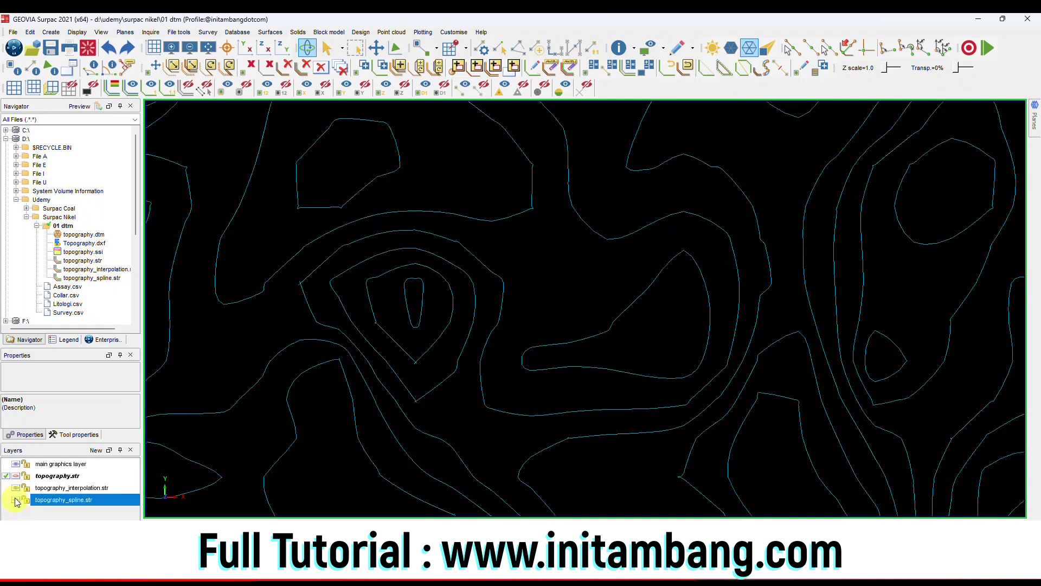
scroll(585, 334, "down", 5)
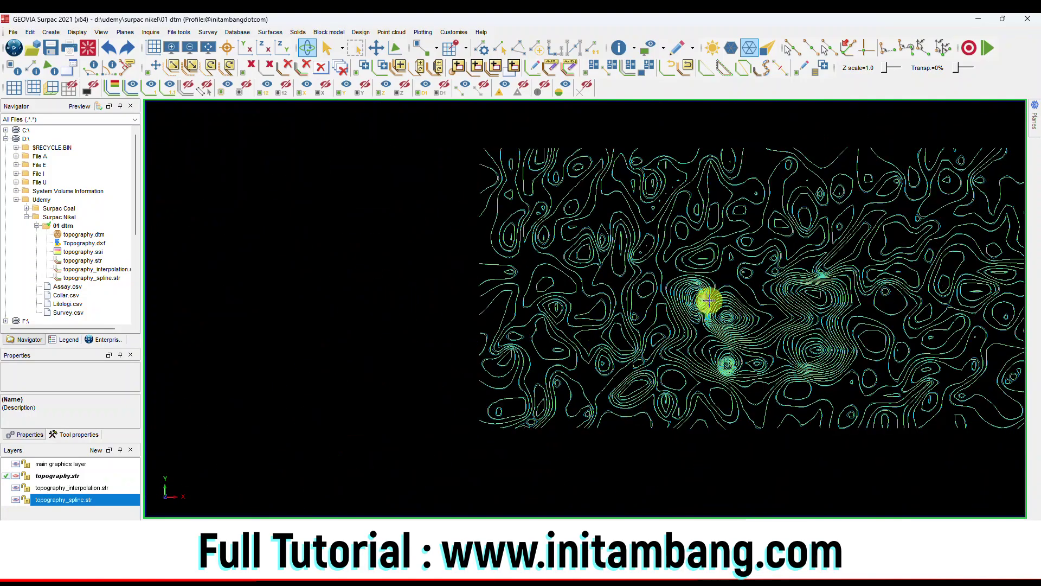
middle_click_drag(842, 307, 646, 319)
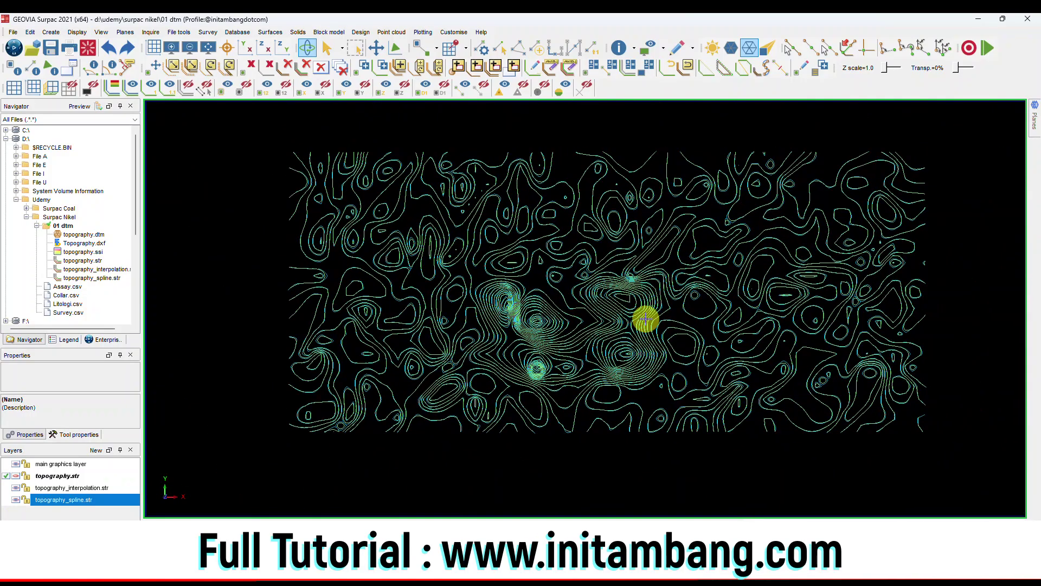
scroll(608, 339, "up", 2)
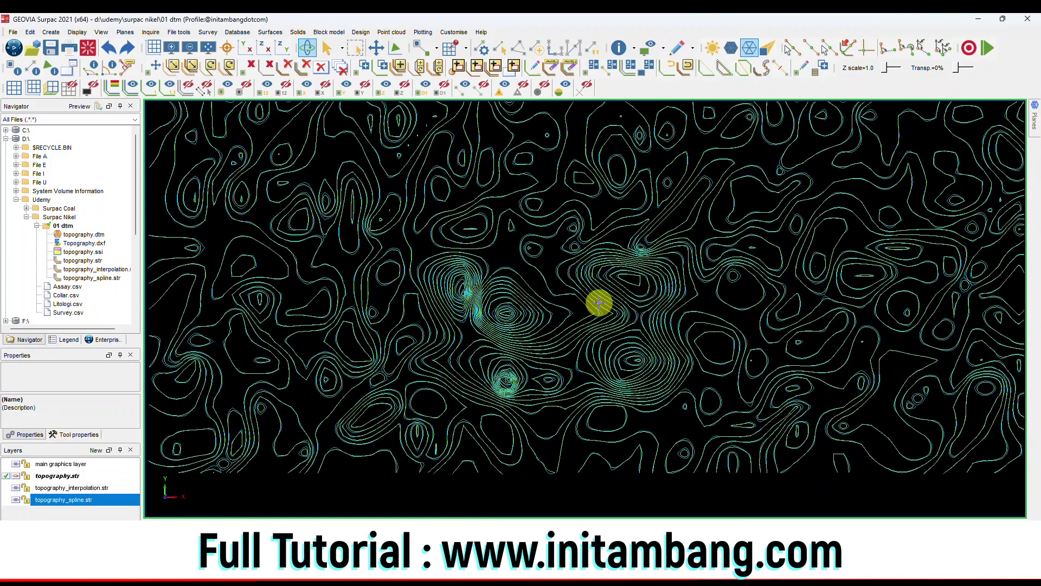
scroll(599, 302, "up", 1)
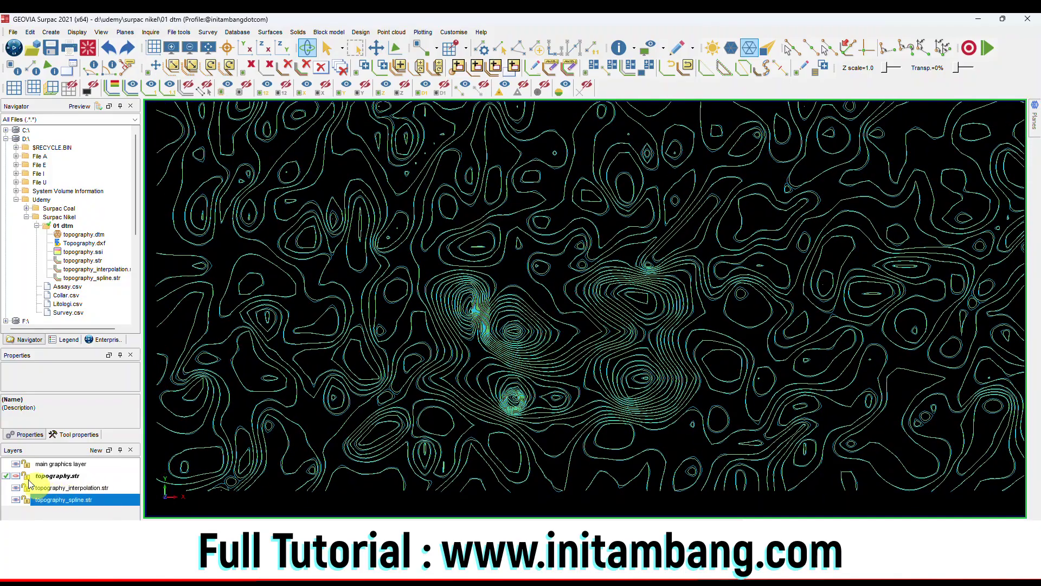
- Display only the original topography.str contours and examine their angular bends up close and across the full extent
left_click(16, 479)
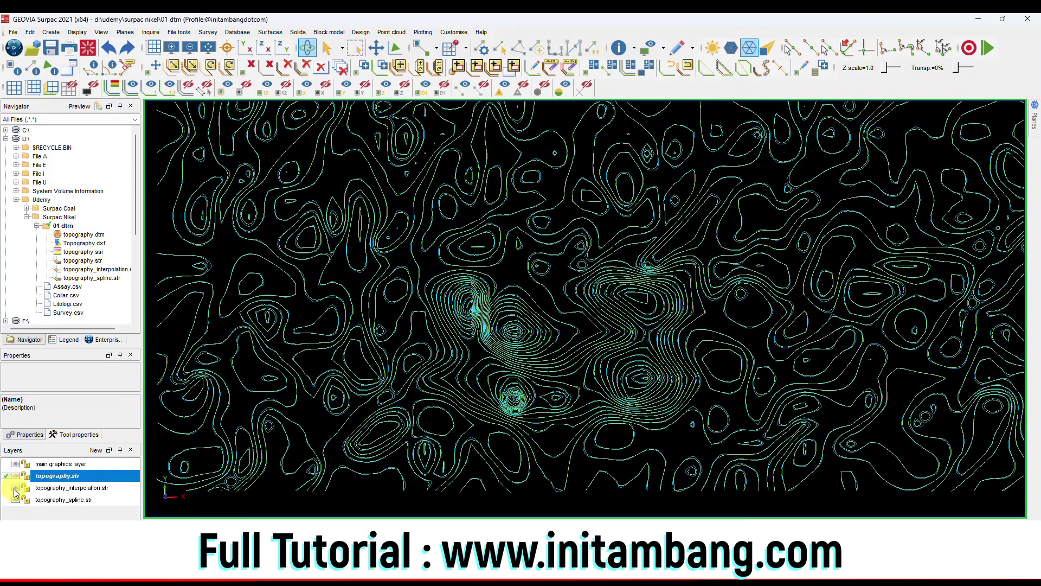
left_click(16, 488)
left_click(16, 500)
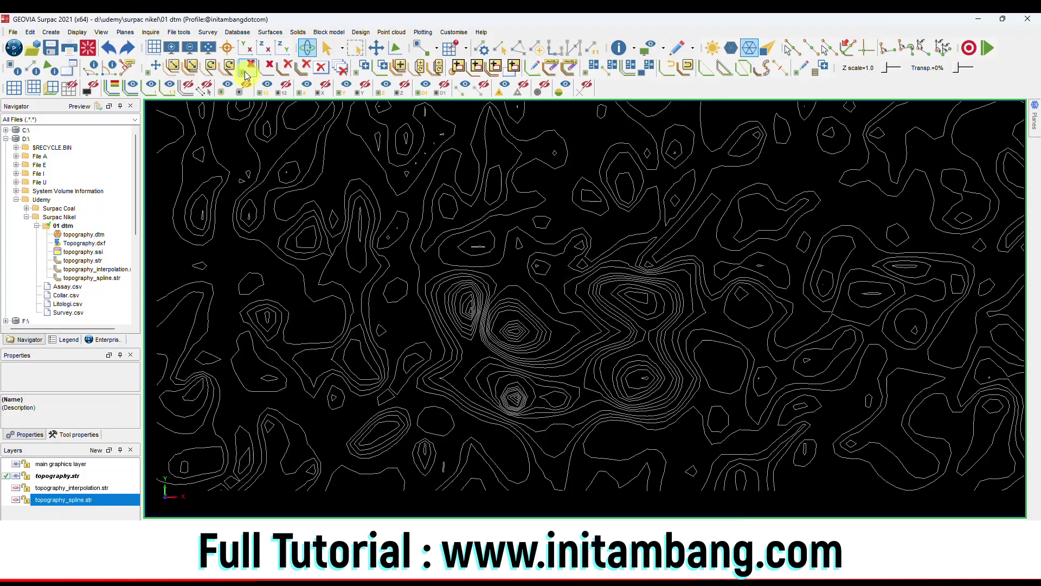
left_click(208, 47)
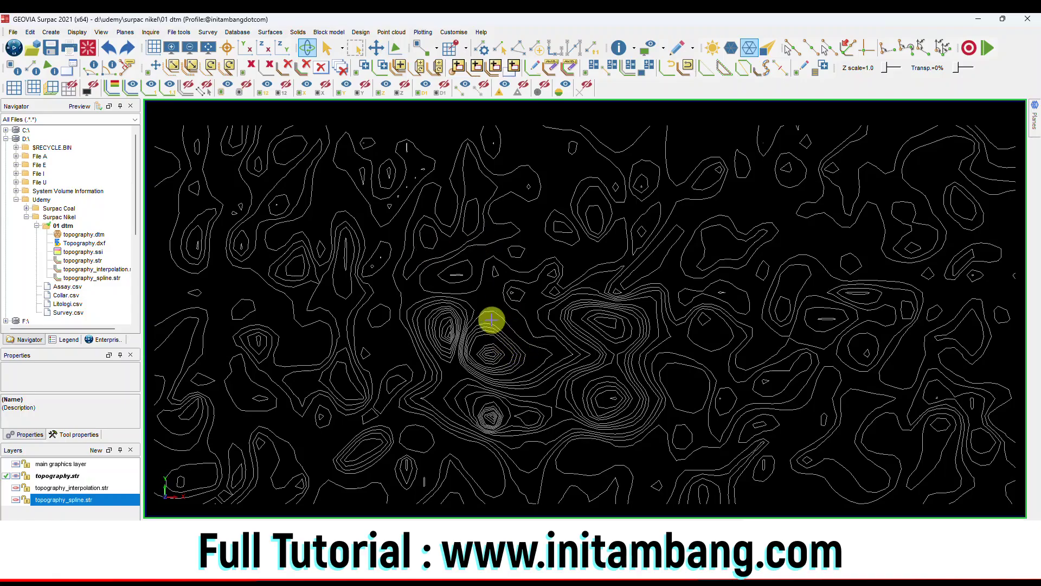
scroll(492, 277, "up", 2)
scroll(489, 248, "up", 2)
scroll(482, 183, "up", 3)
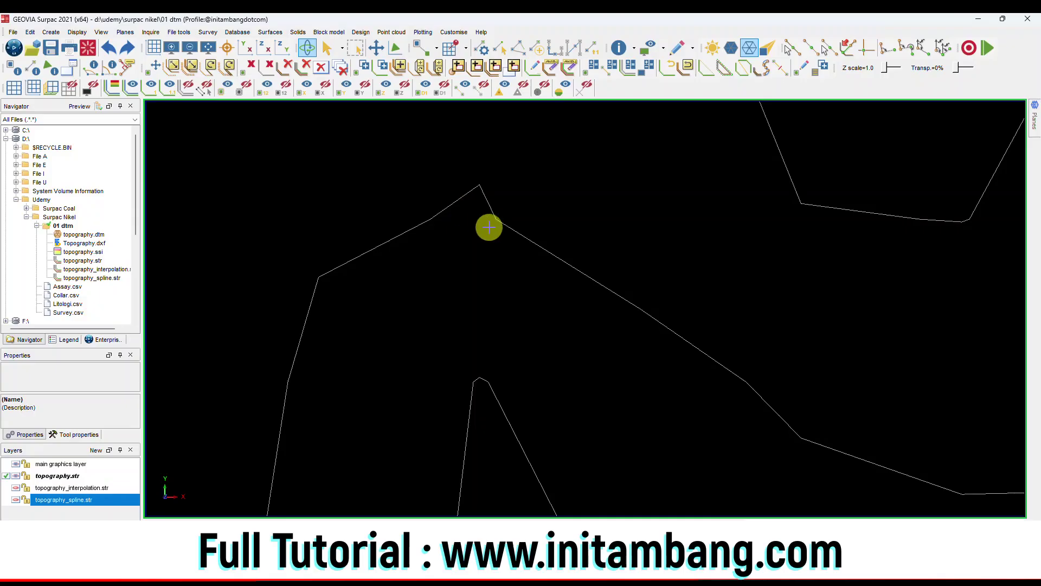
scroll(485, 259, "down", 10)
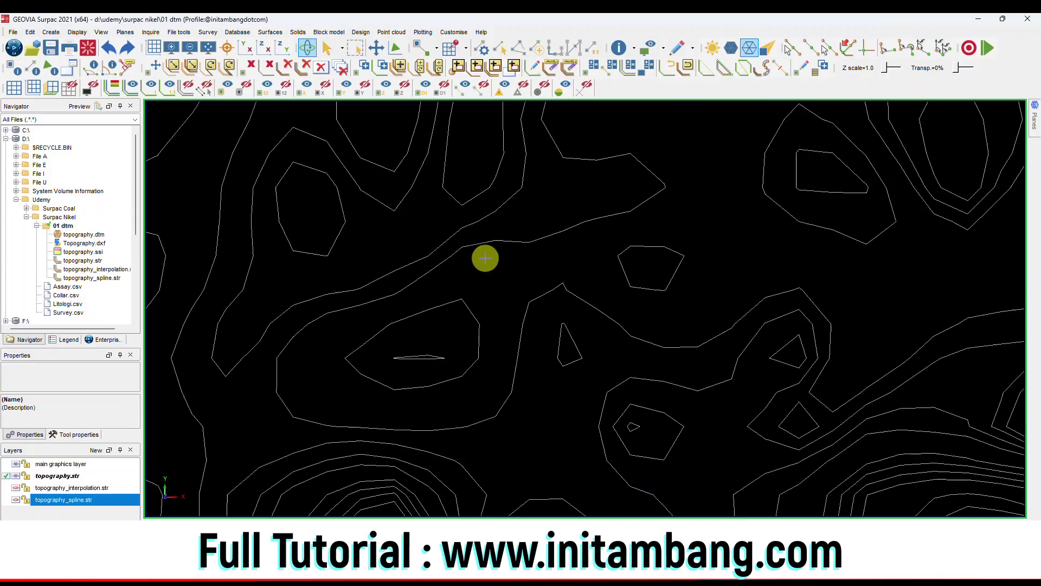
scroll(485, 258, "down", 5)
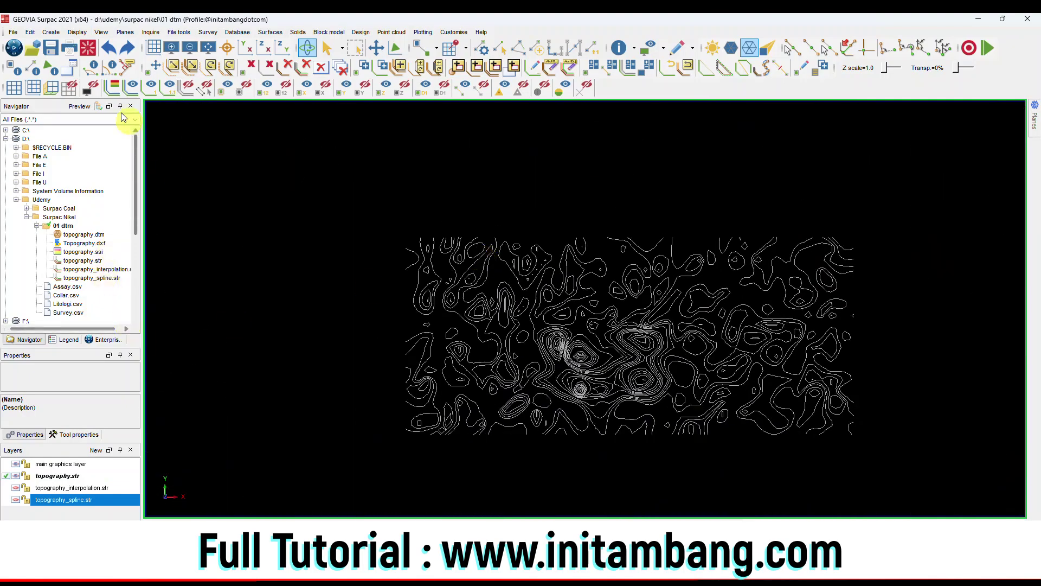
- Clear all loaded string layers and open the topography.dtm surface in plan view
left_click(87, 47)
left_click(81, 235)
right_click(86, 235)
left_click(108, 241)
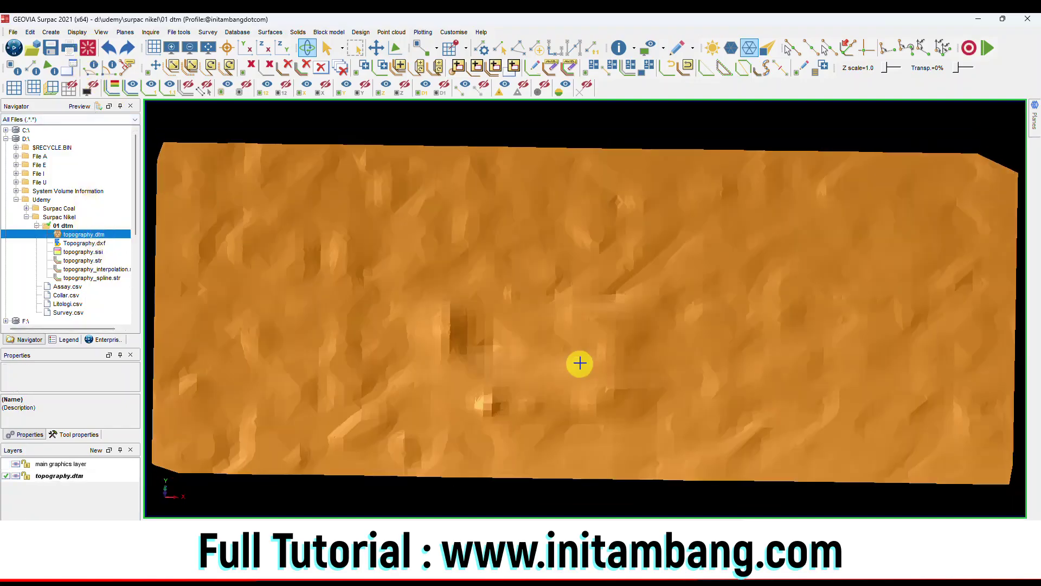
left_click_drag(580, 363, 587, 358)
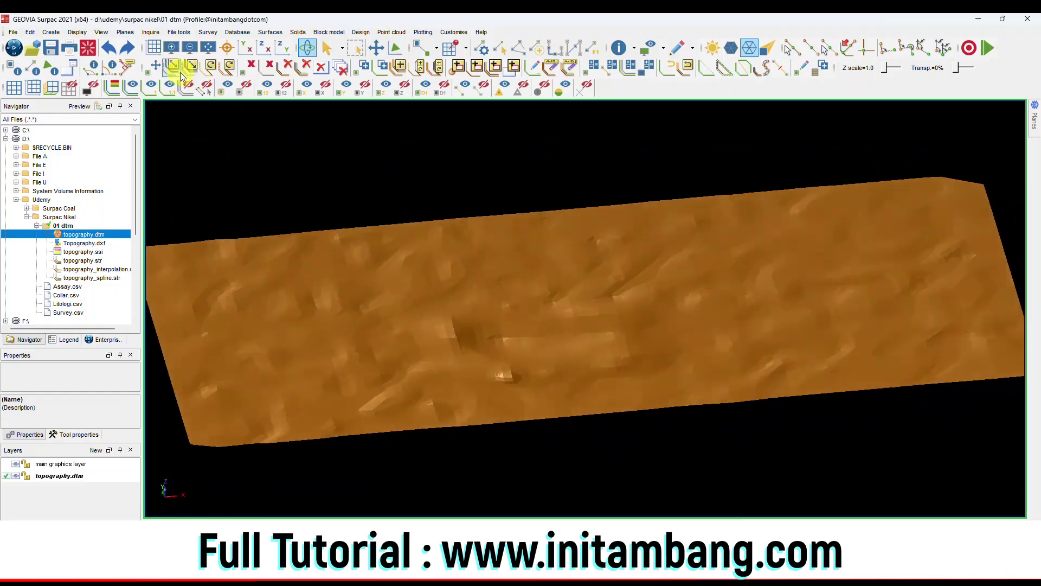
left_click(209, 52)
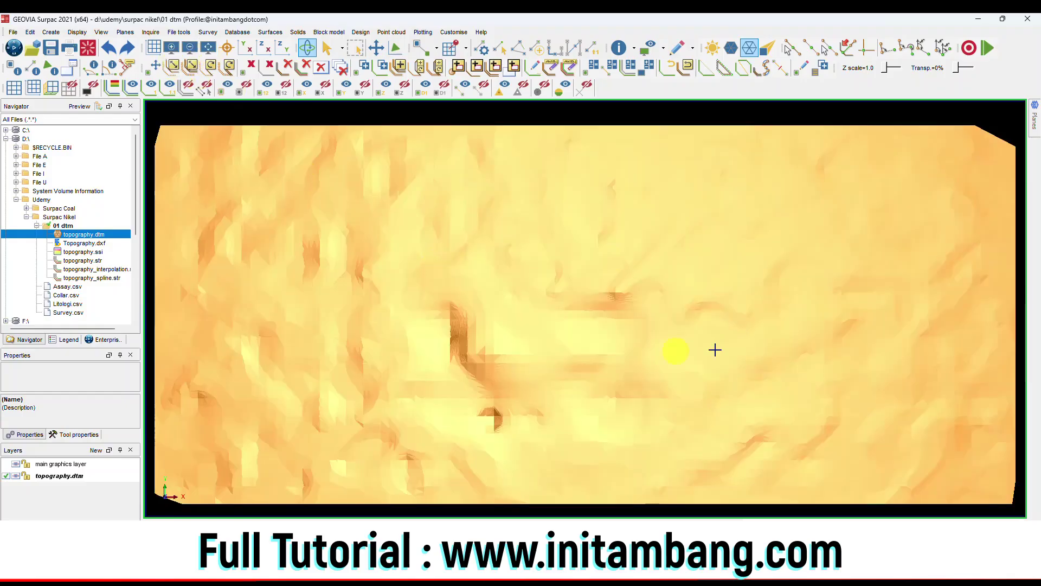
scroll(686, 390, "down", 1)
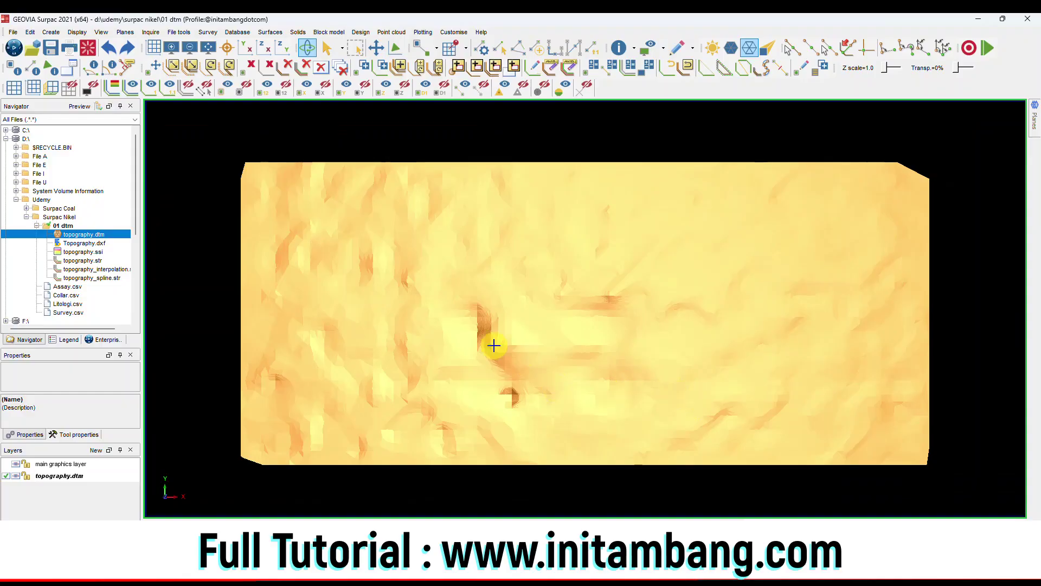
- Review the none, bands of specified size and set number of bands options of surface colour banding for topography.dtm, without applying any
left_click(77, 32)
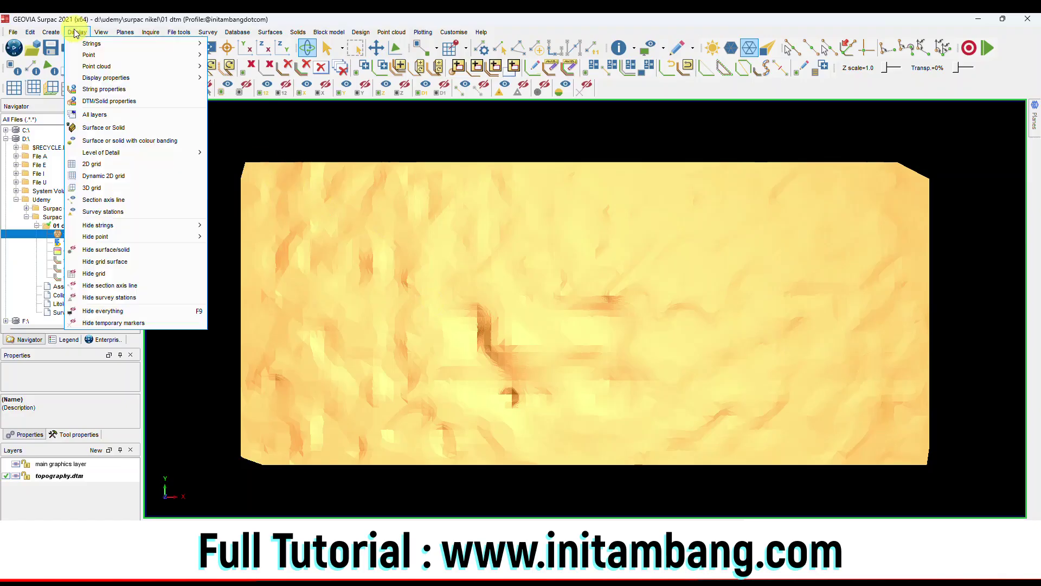
left_click(102, 141)
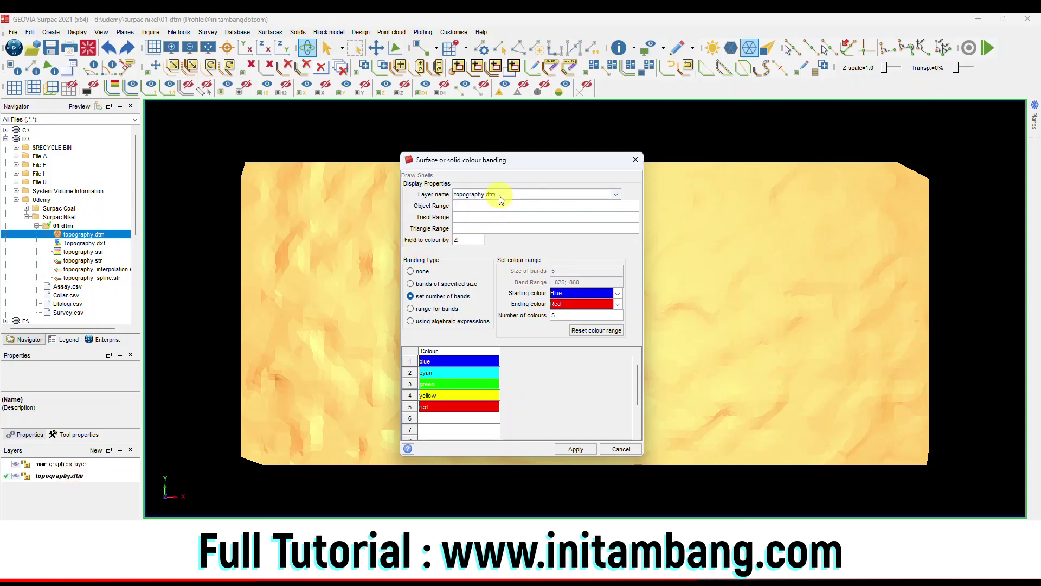
left_click(476, 206)
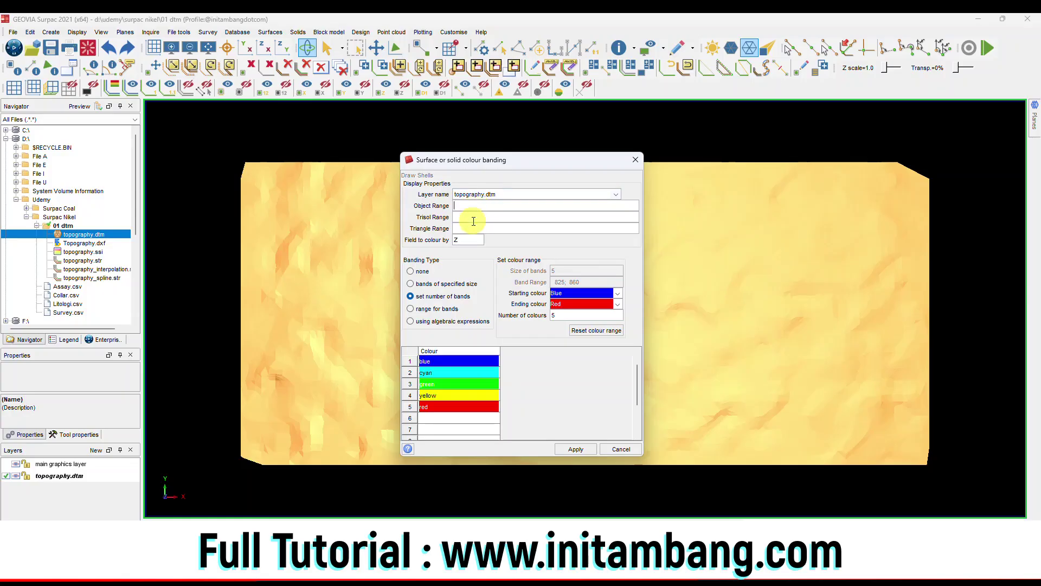
left_click(411, 271)
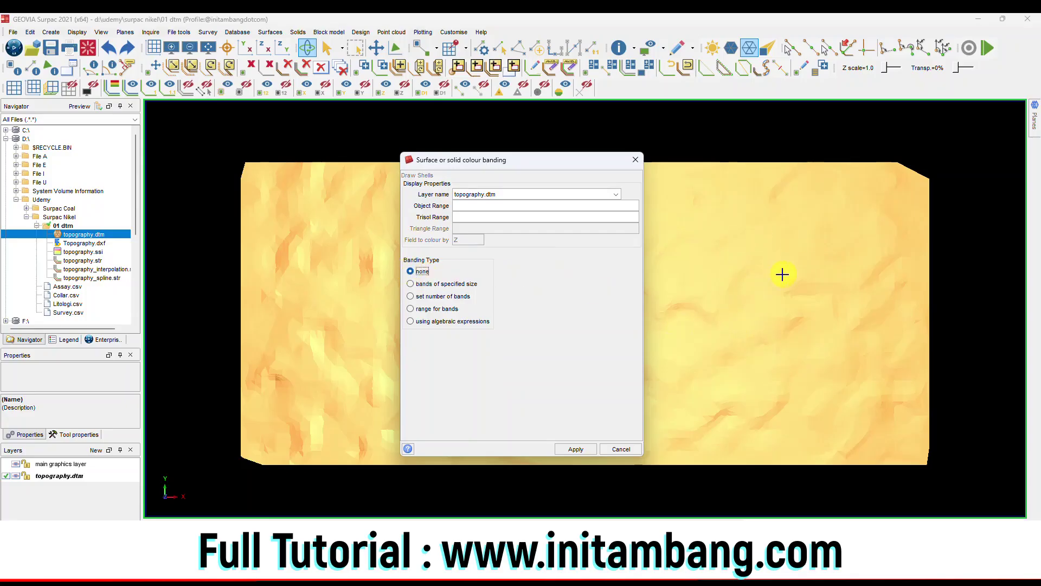
left_click(411, 284)
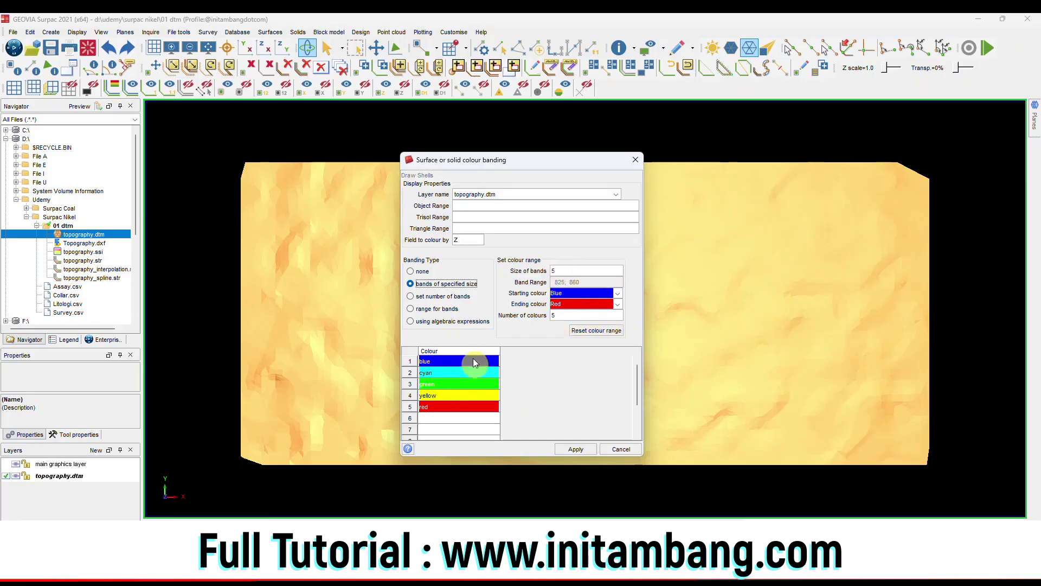
left_click(445, 299)
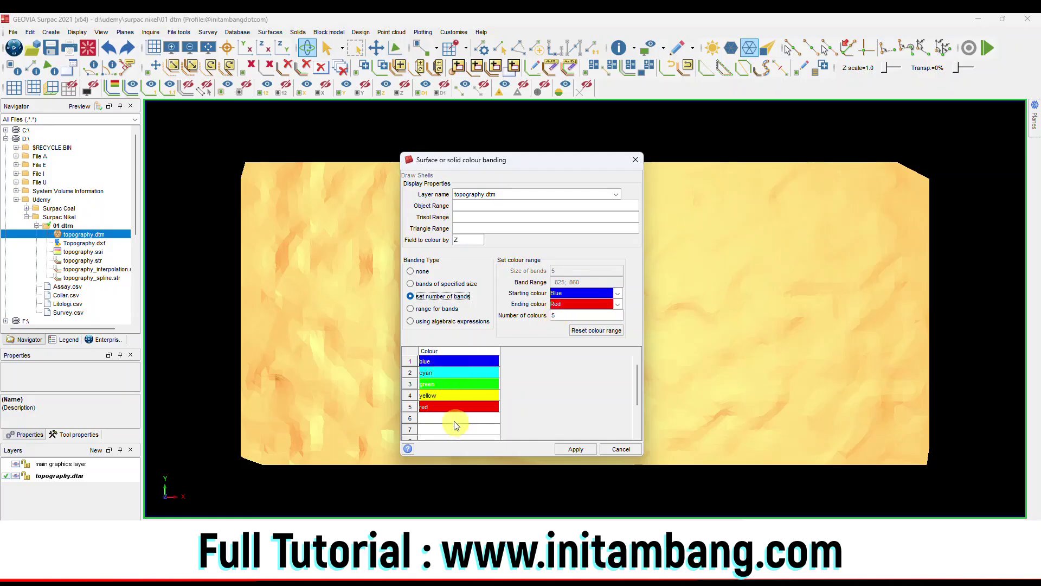
left_click(626, 449)
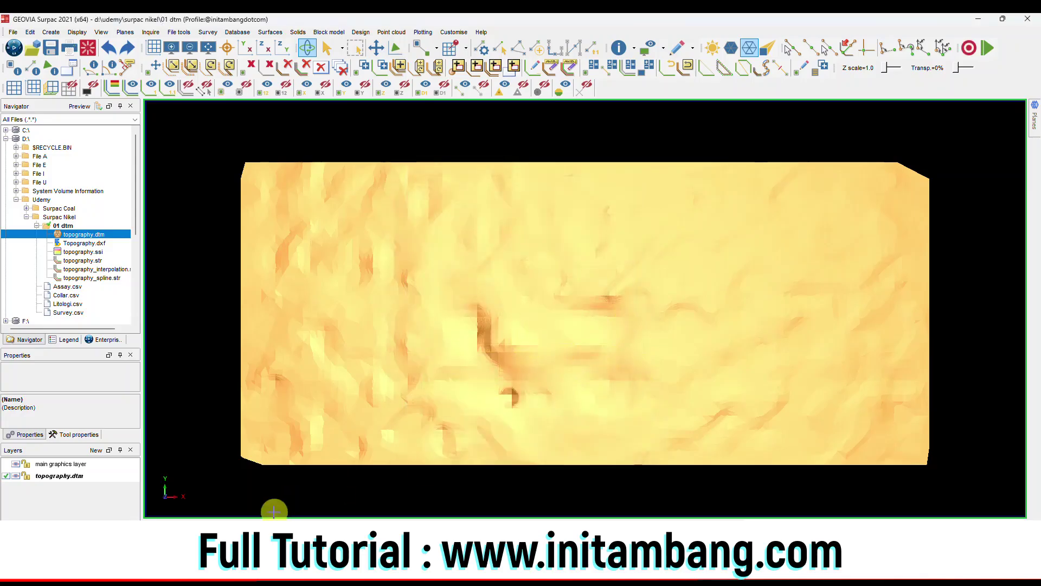
left_click(149, 34)
left_click(186, 181)
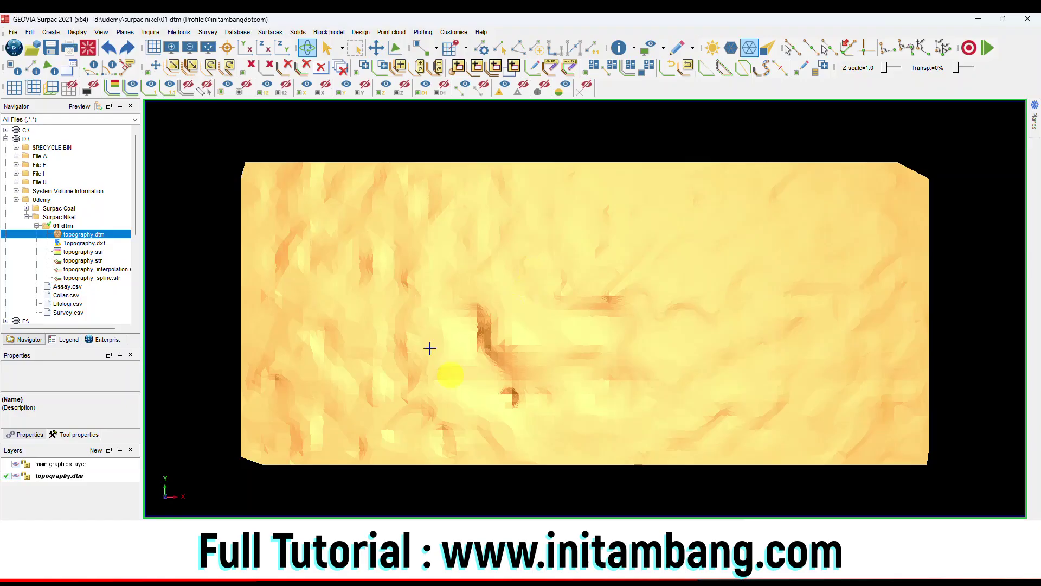
- Colour topography.dtm by Z using a set number of bands with 5 colours from Blue to Red
left_click(77, 32)
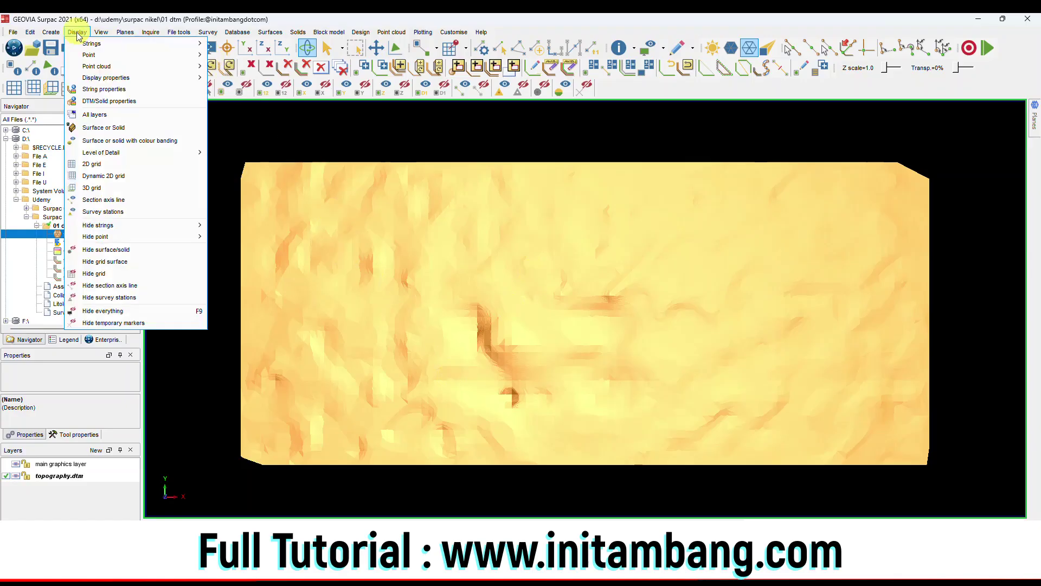
left_click(117, 140)
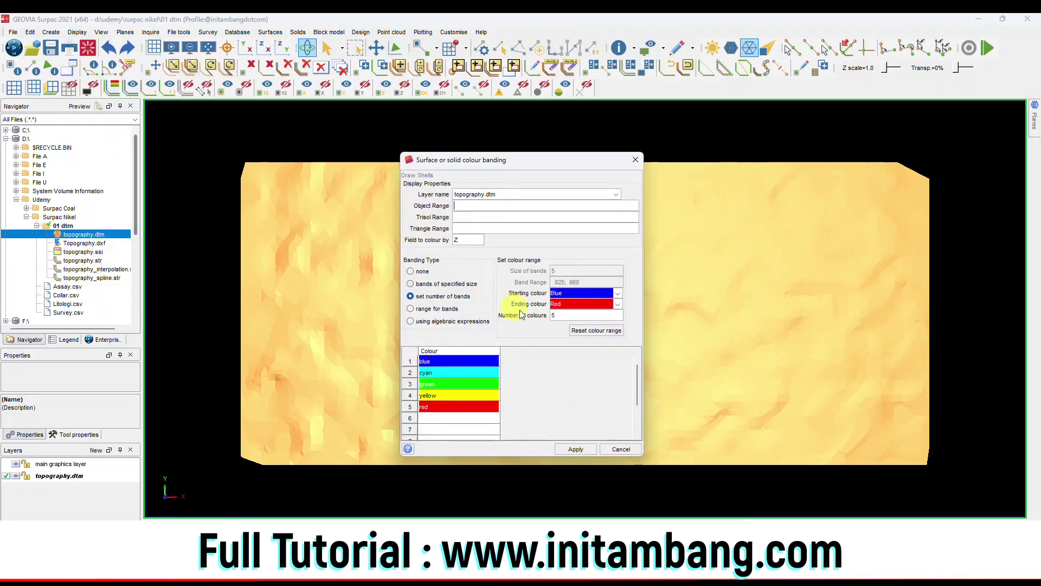
left_click(430, 296)
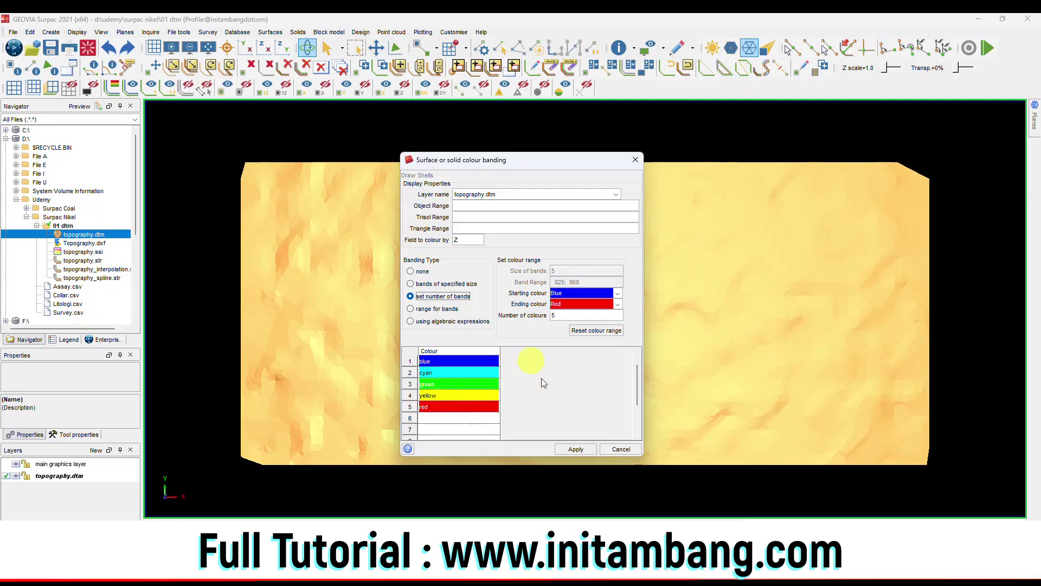
left_click(571, 449)
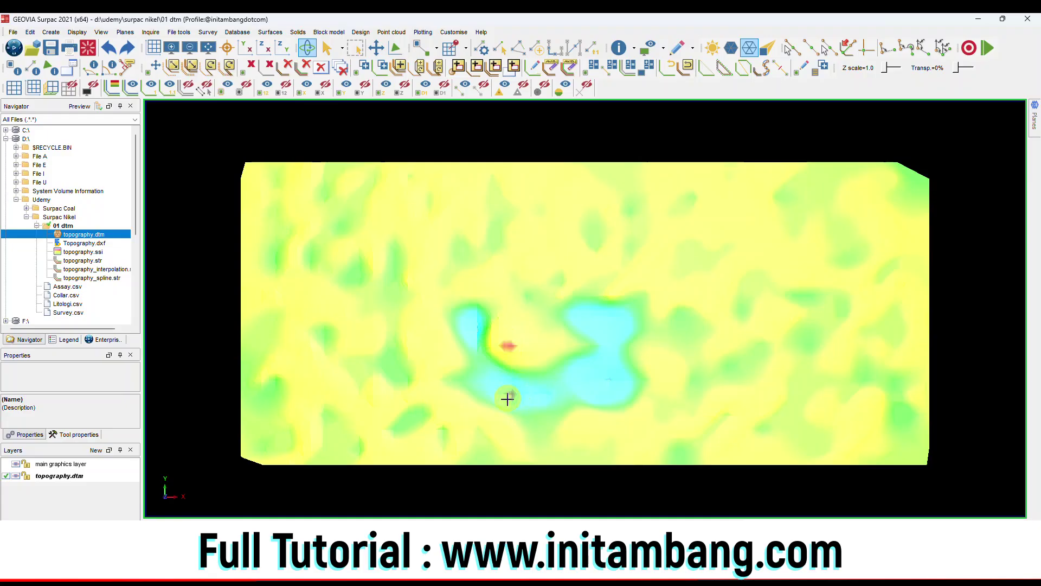
- Examine the colour-banded topography.dtm surface up close, tilted, at full extent, and in plan and section views
scroll(516, 399, "up", 5)
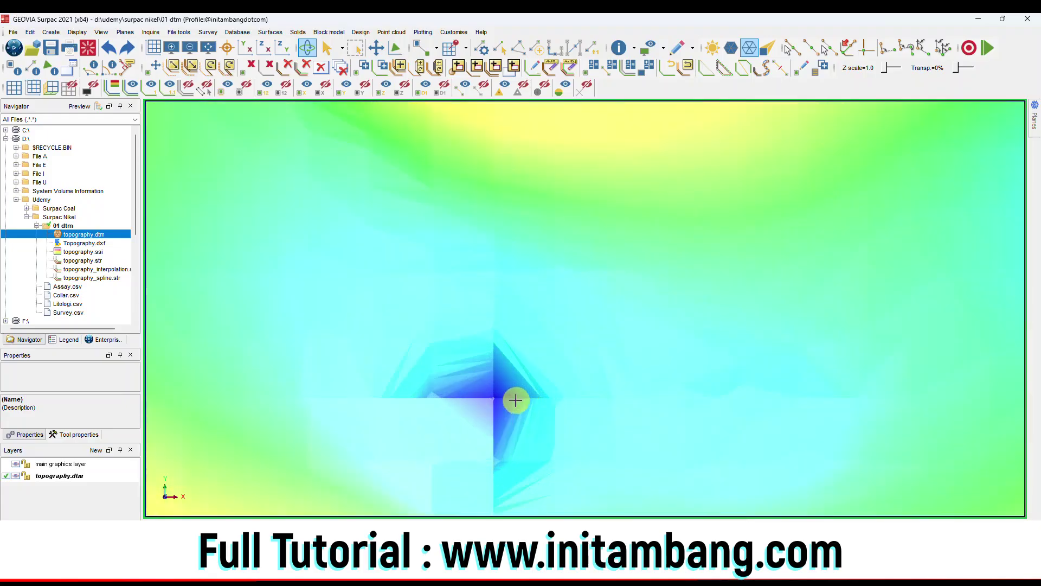
scroll(517, 394, "down", 4)
scroll(516, 393, "down", 2)
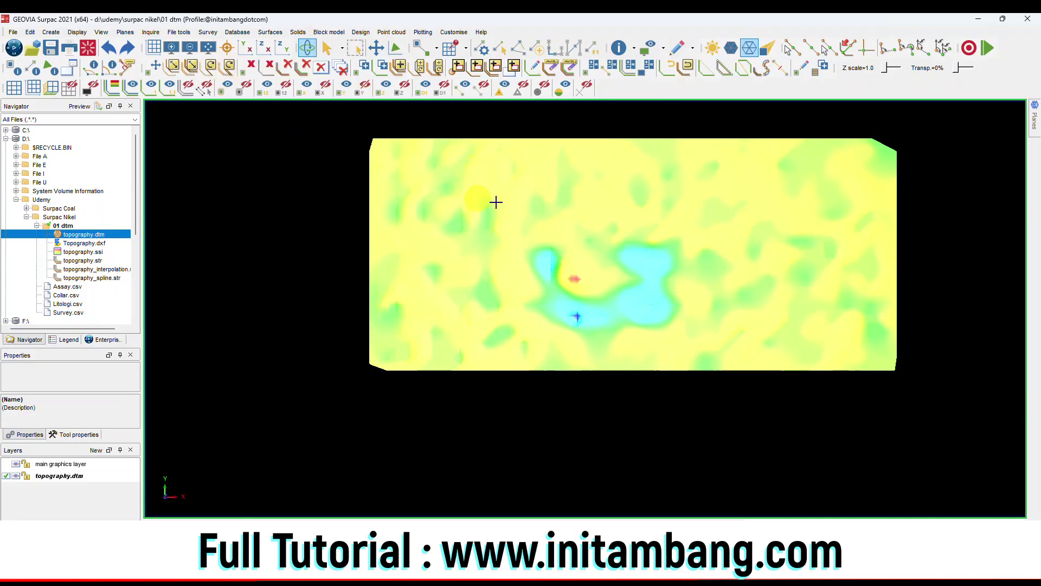
left_click_drag(602, 235, 600, 179)
scroll(620, 309, "up", 3)
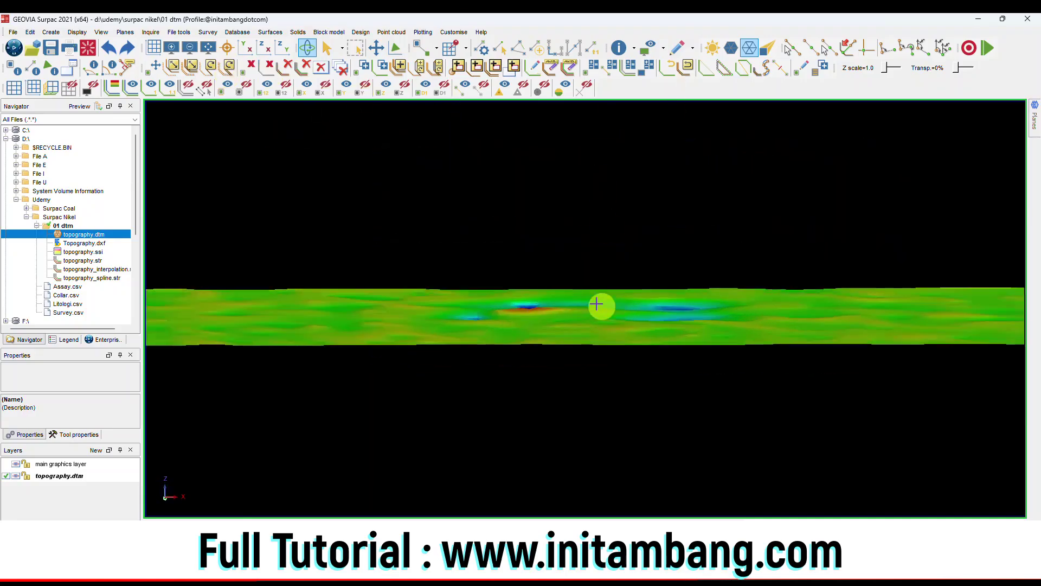
left_click_drag(589, 301, 464, 299)
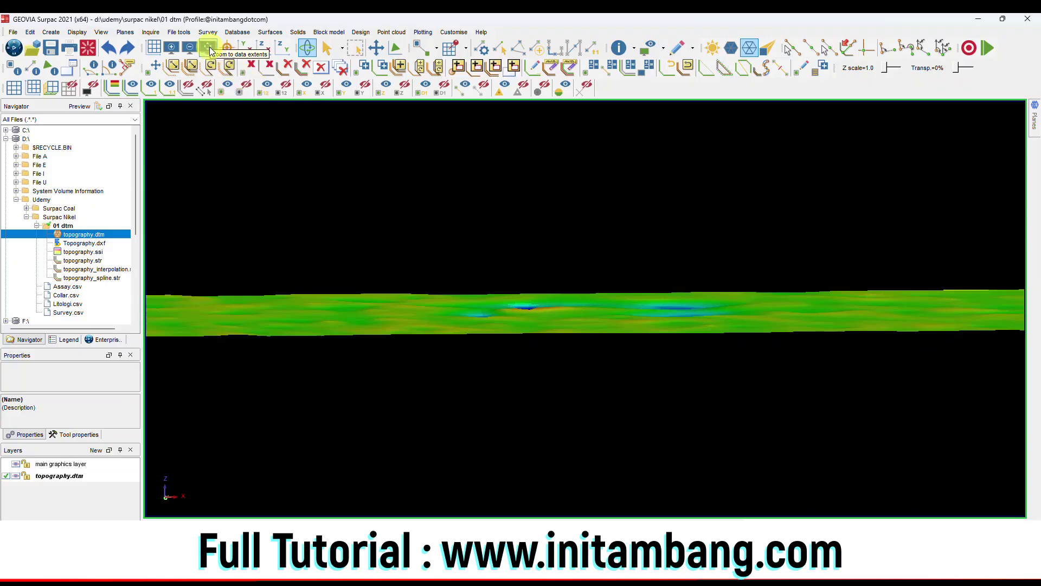
left_click(206, 49)
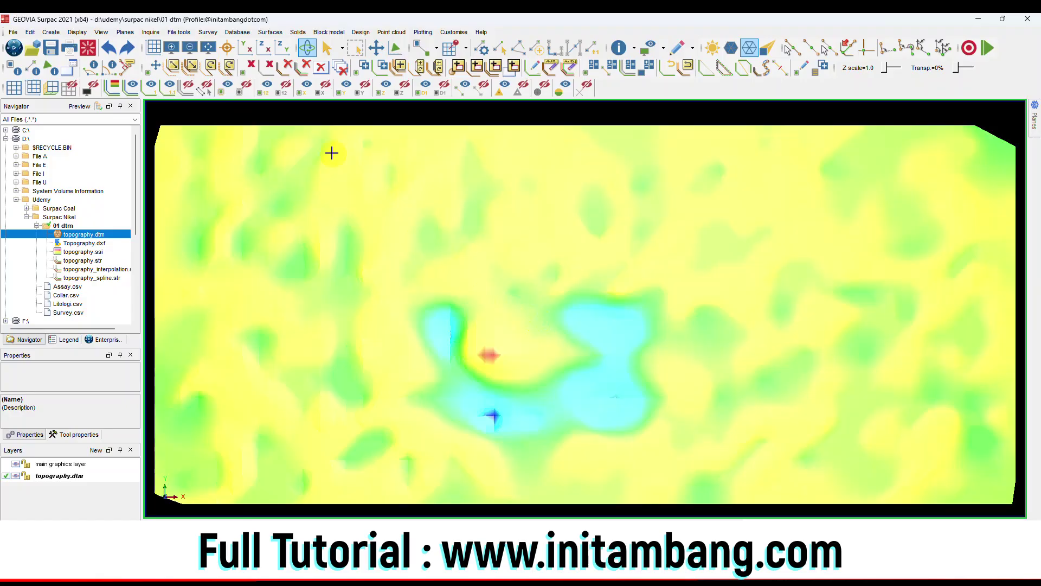
left_click(264, 50)
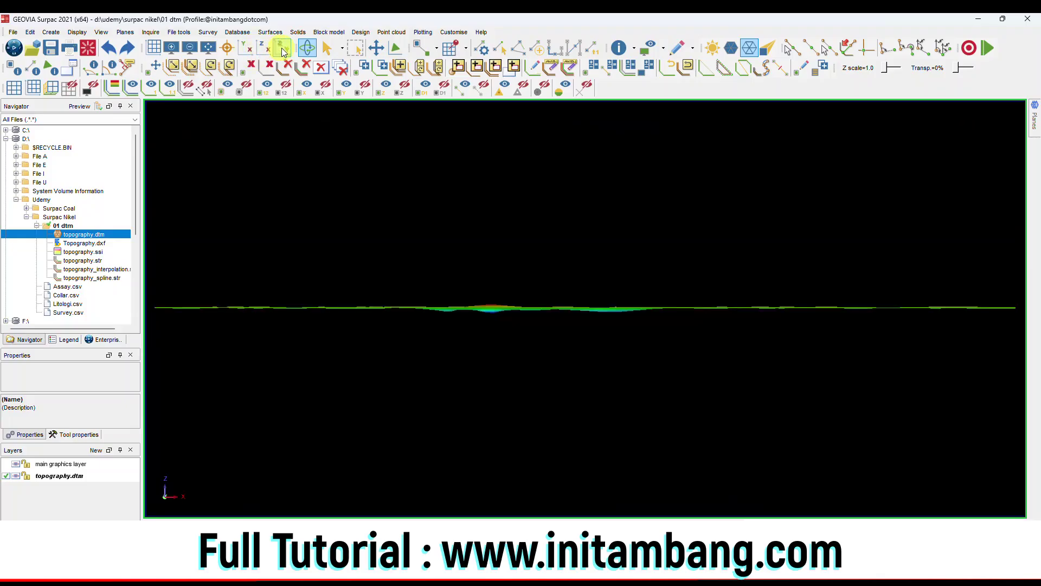
left_click(282, 50)
left_click(242, 51)
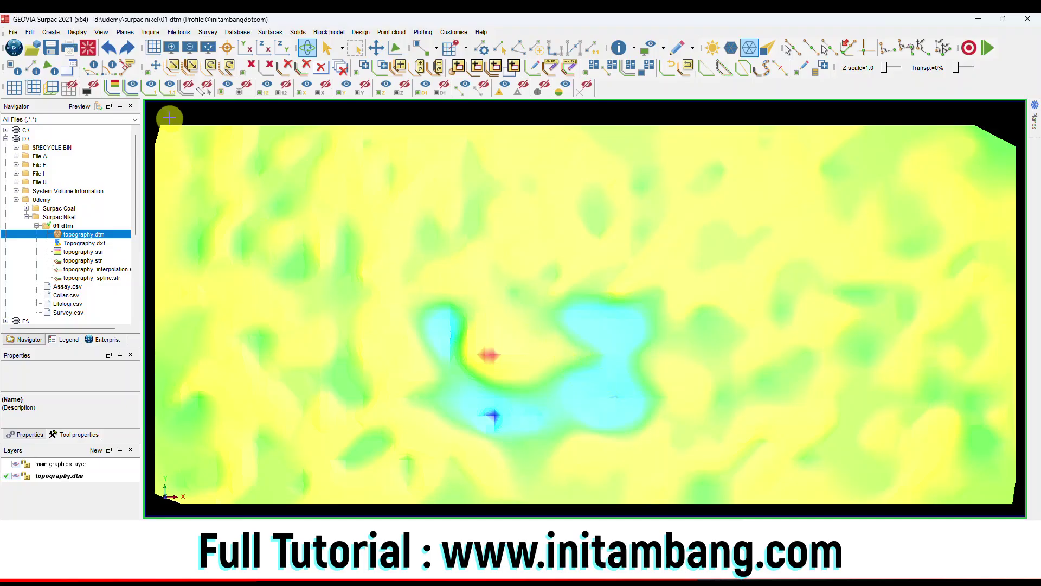
- Clear the colour-banded surface from graphics and open the topography.str contours
left_click(89, 52)
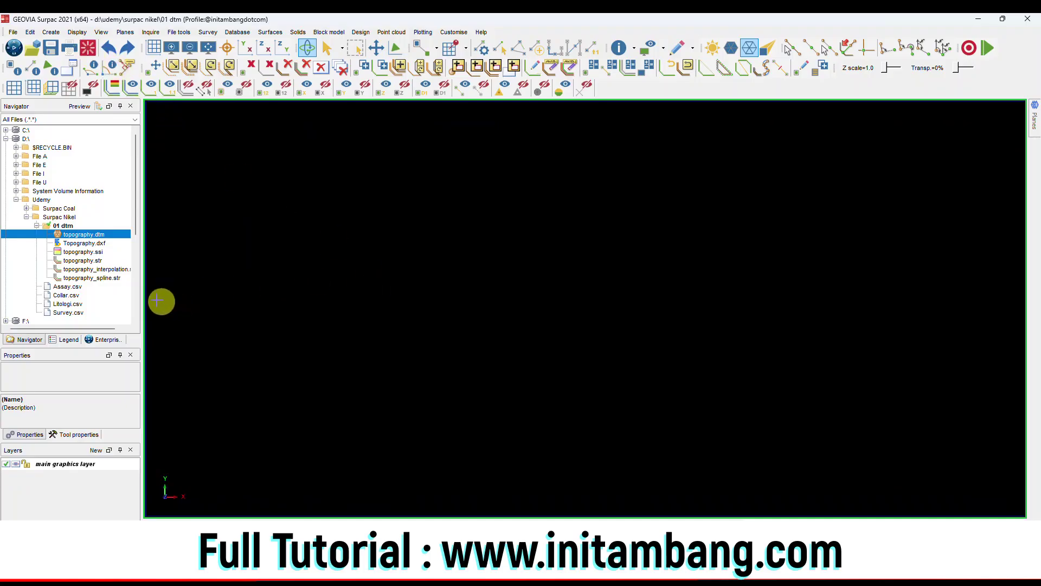
left_click(94, 261)
right_click(97, 261)
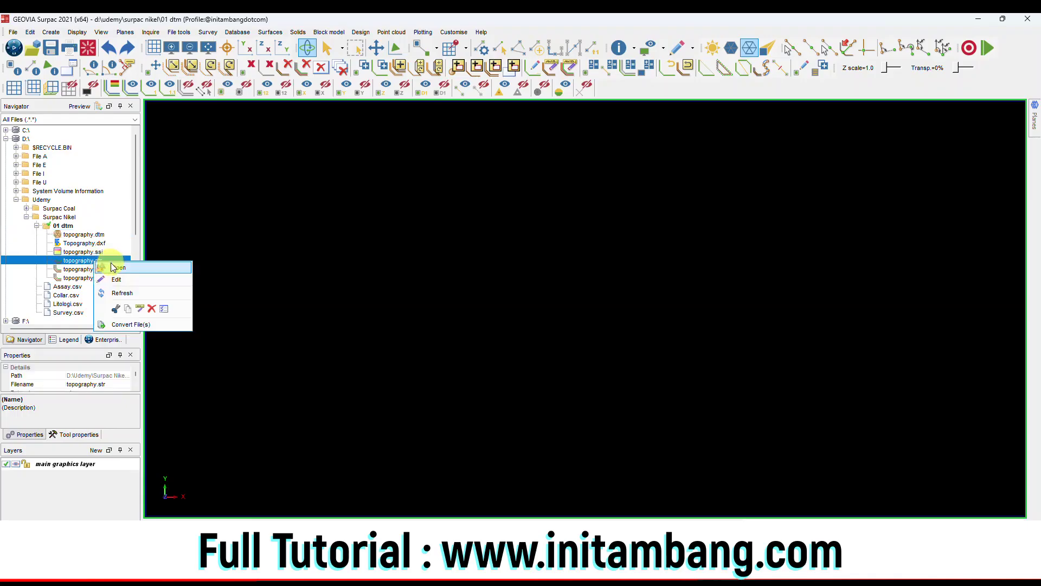
left_click(111, 266)
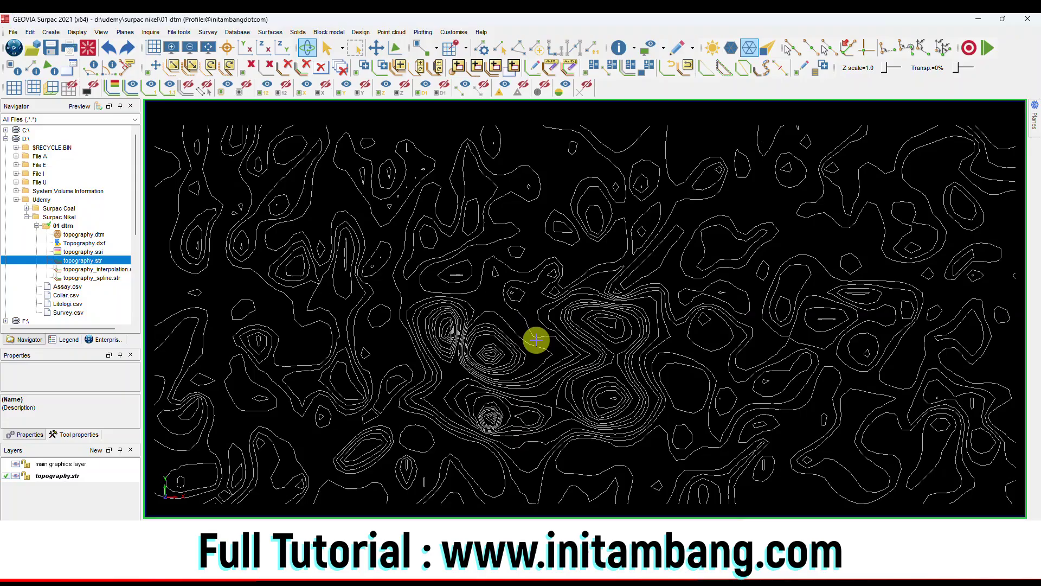
- Set up point attribute labels for topography.str with z as the description field
left_click(31, 32)
mouse_move(58, 69)
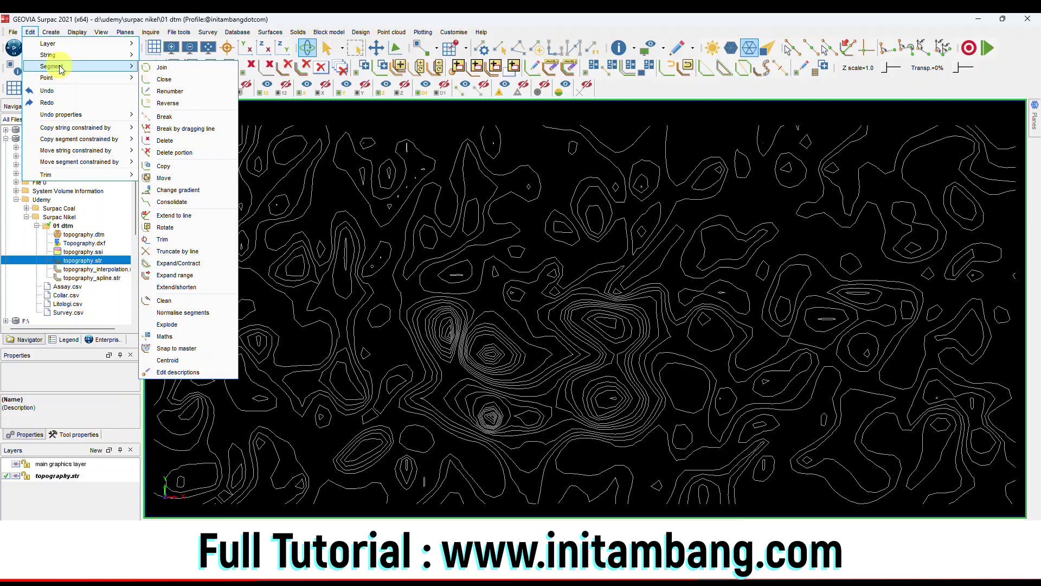
mouse_move(77, 32)
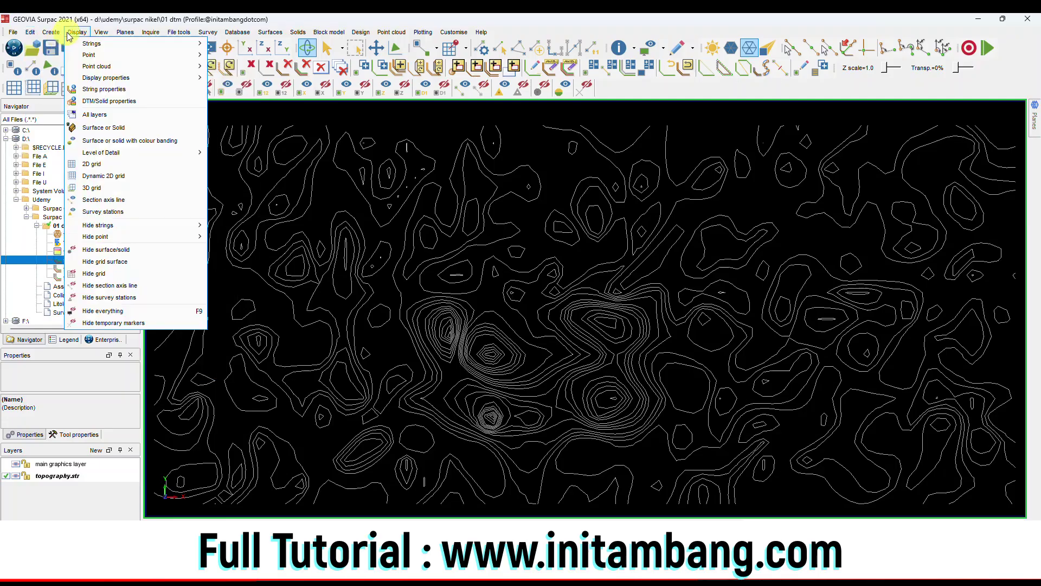
mouse_move(108, 54)
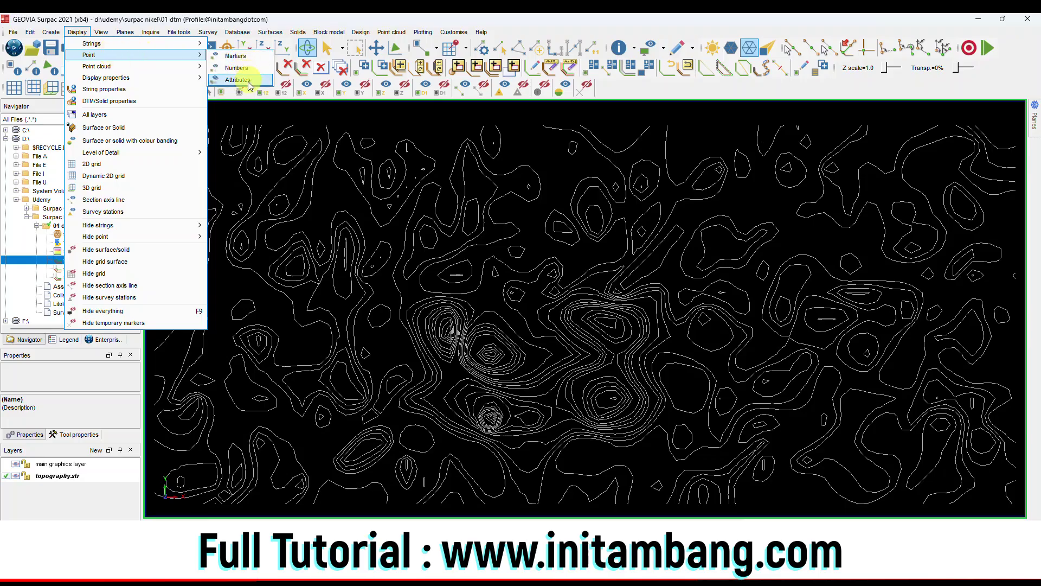
left_click(238, 80)
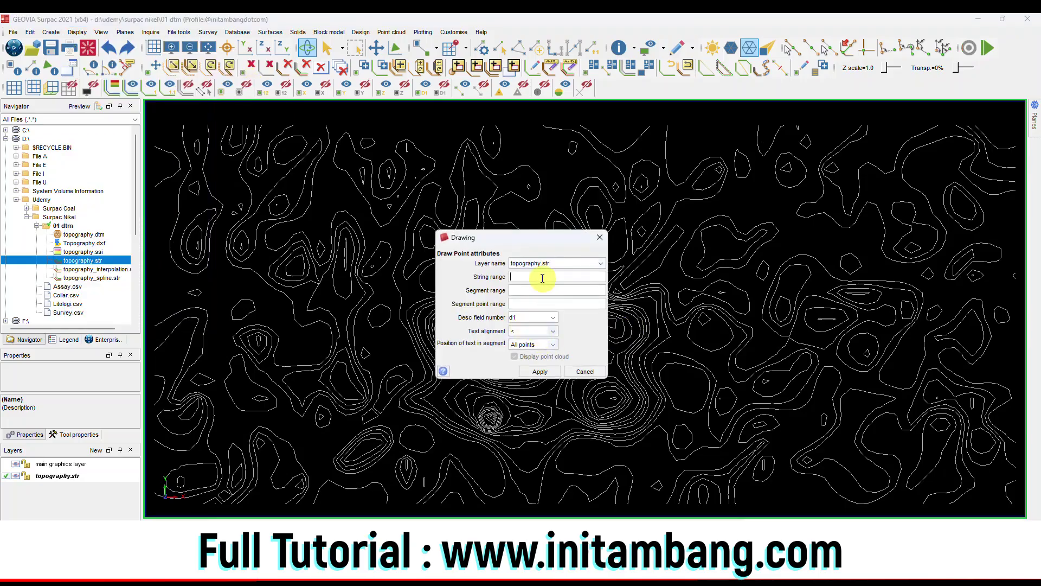
left_click(526, 279)
left_click(554, 317)
left_click(535, 353)
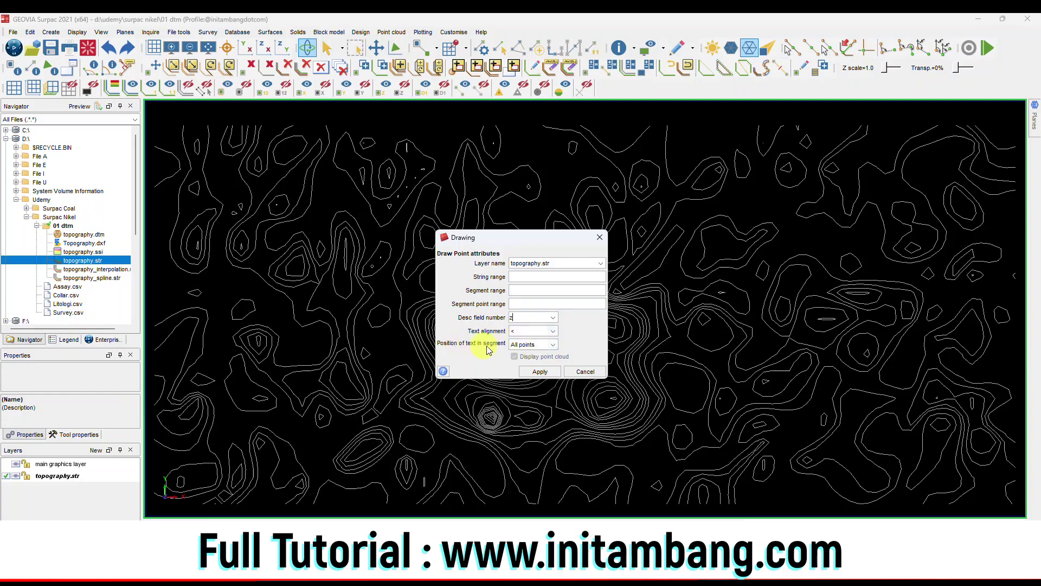
- Set the label text position in each segment to Centroid and draw the elevation labels on the contours
left_click(546, 347)
left_click(545, 353)
left_click(553, 347)
left_click(540, 349)
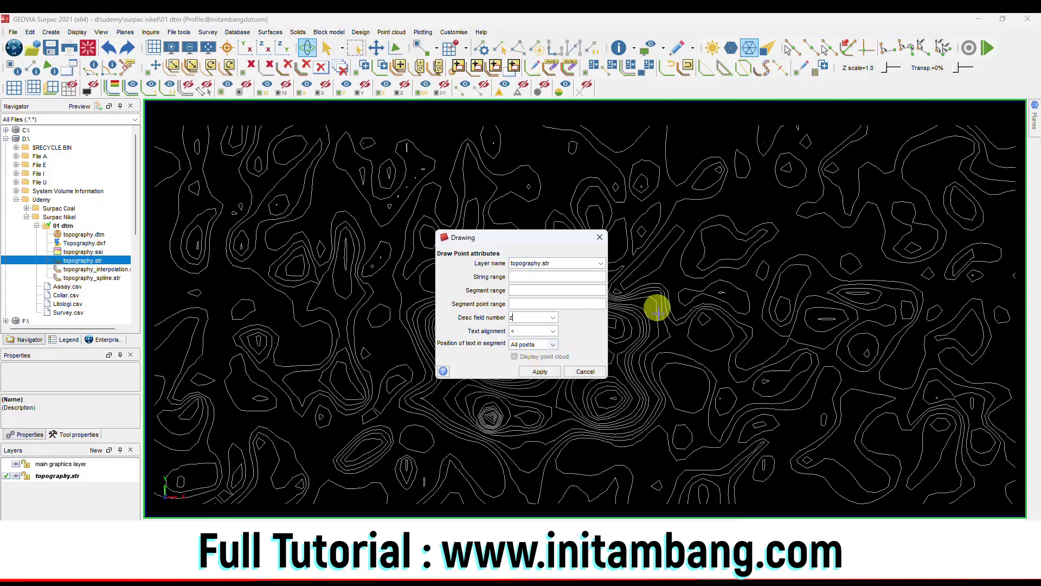
left_click(552, 345)
left_click(534, 359)
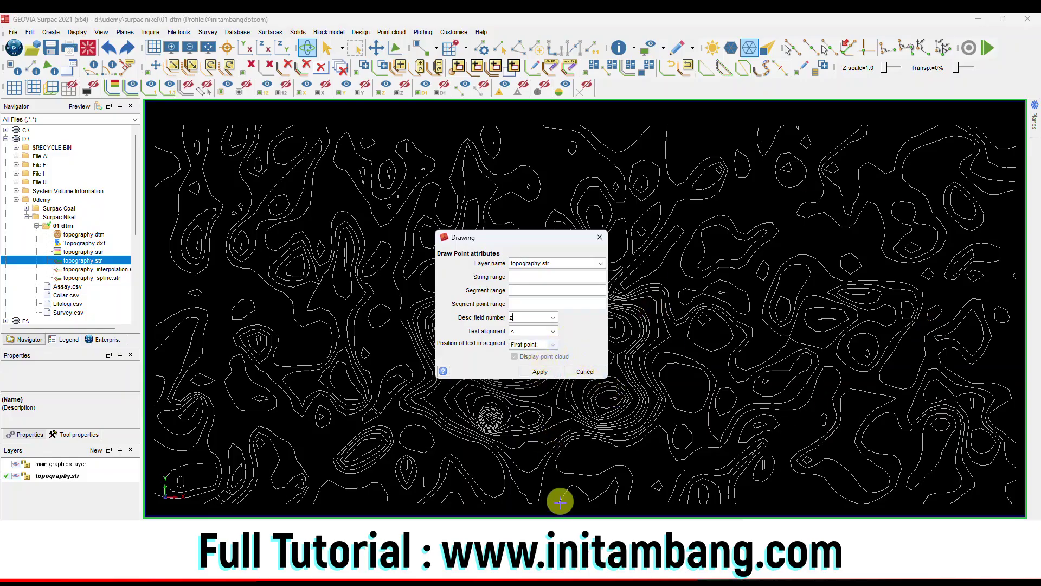
left_click(554, 345)
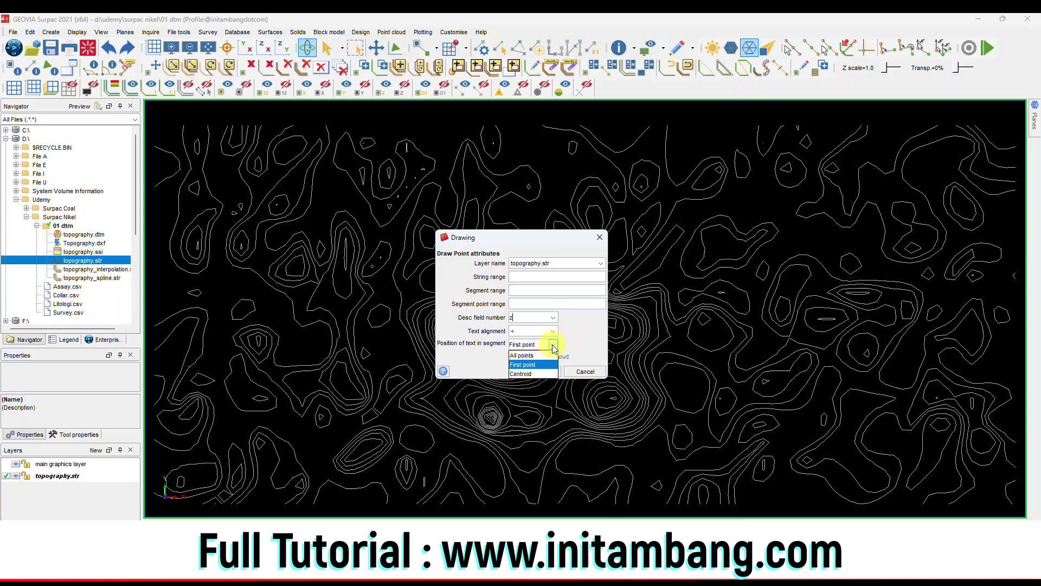
left_click(531, 358)
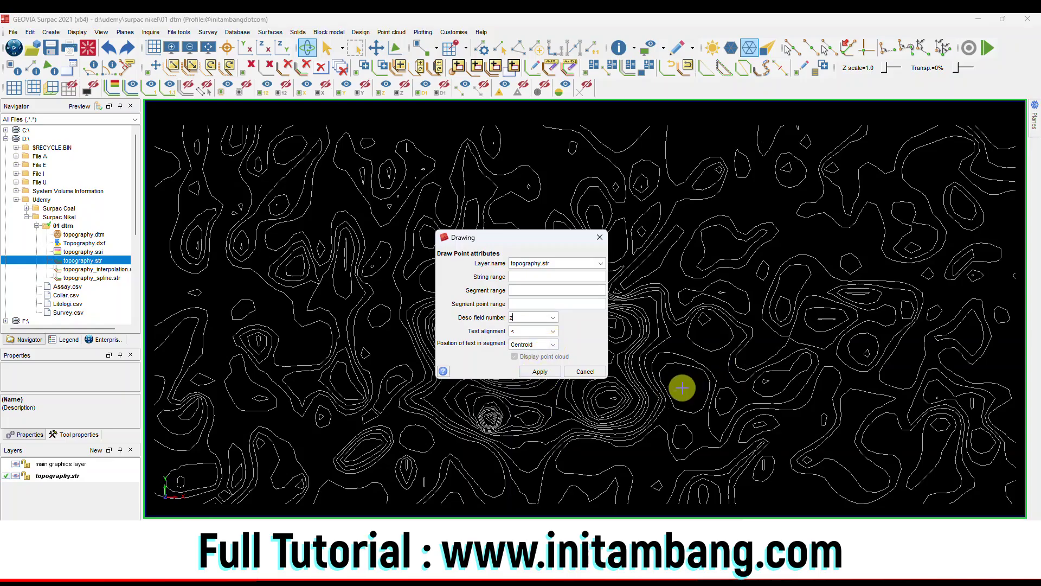
left_click(538, 372)
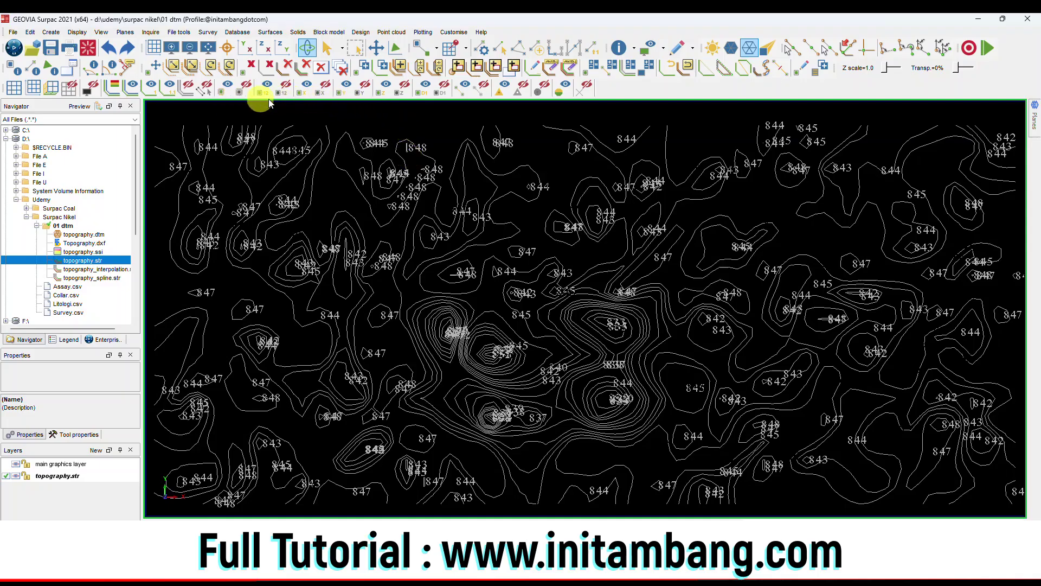
- Erase the point attribute labels from the topography.str layer
left_click(401, 90)
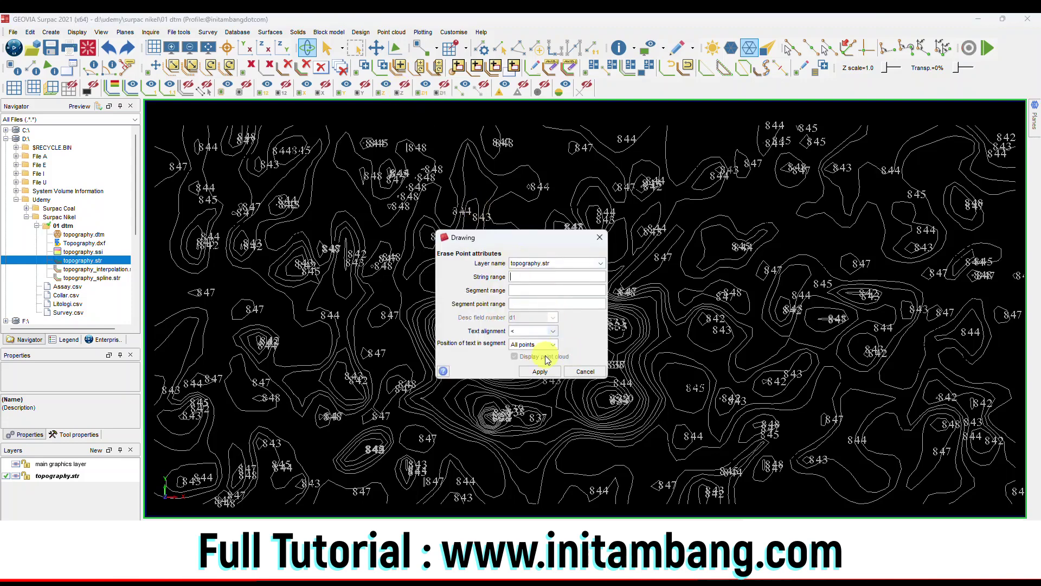
left_click(540, 372)
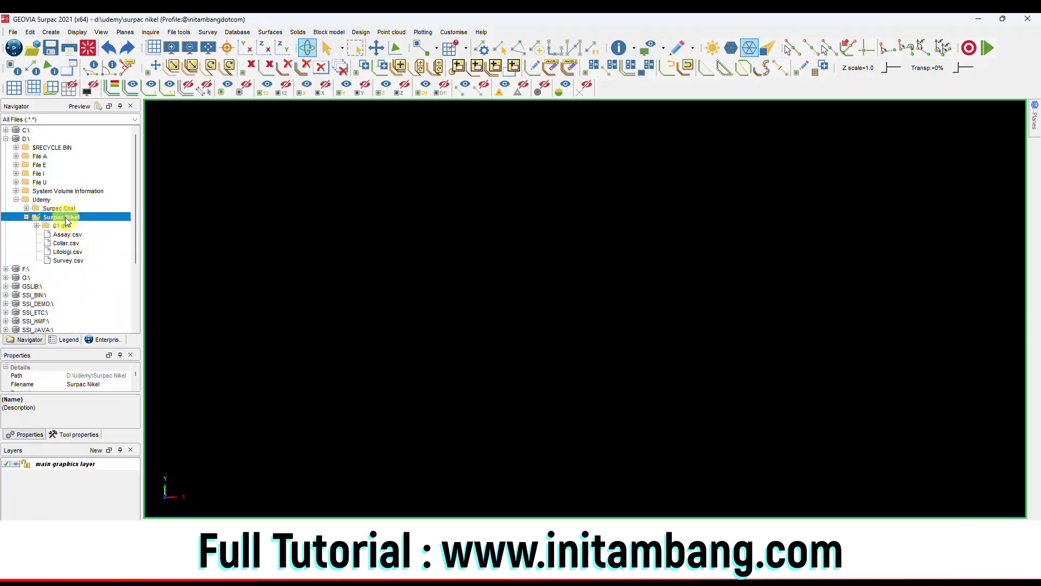
- Create a folder named 02 database inside Surpac Nikel and set it as the work directory
right_click(66, 218)
left_click(91, 249)
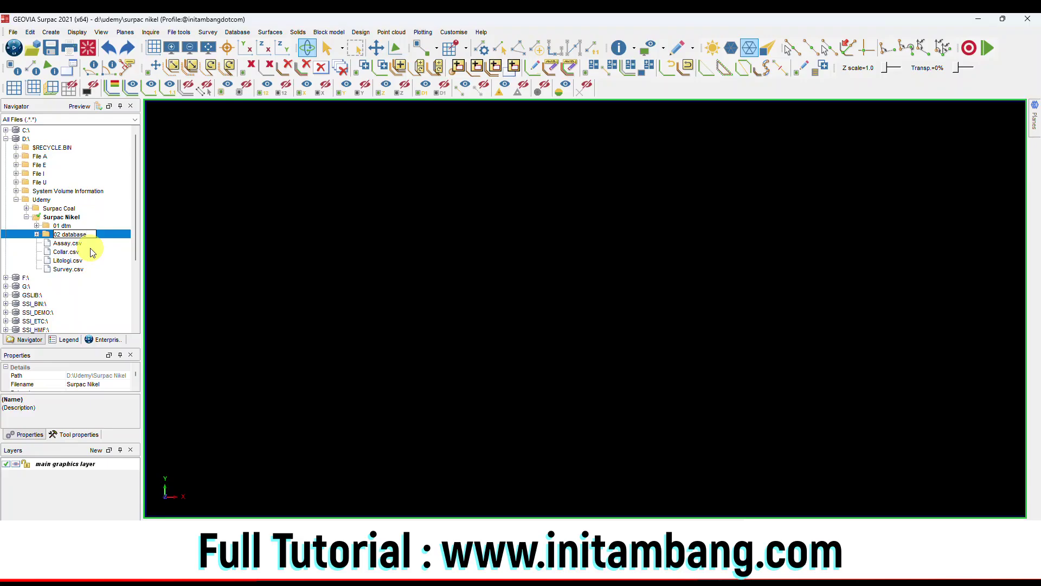
type("02 database")
key("Return")
left_click(77, 237)
right_click(77, 236)
left_click(108, 240)
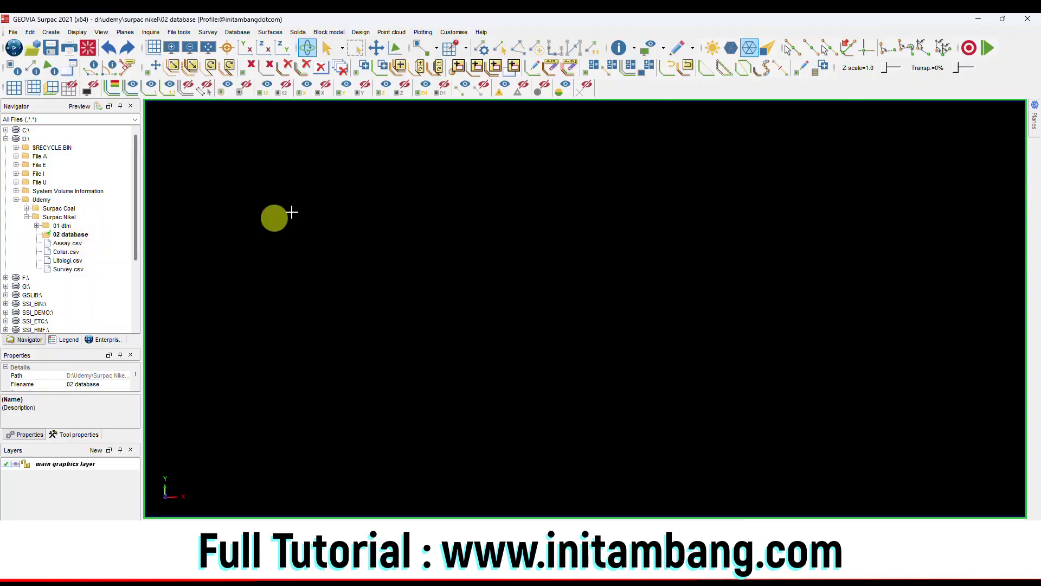
- Select the assay table of the database for viewing
left_click(250, 36)
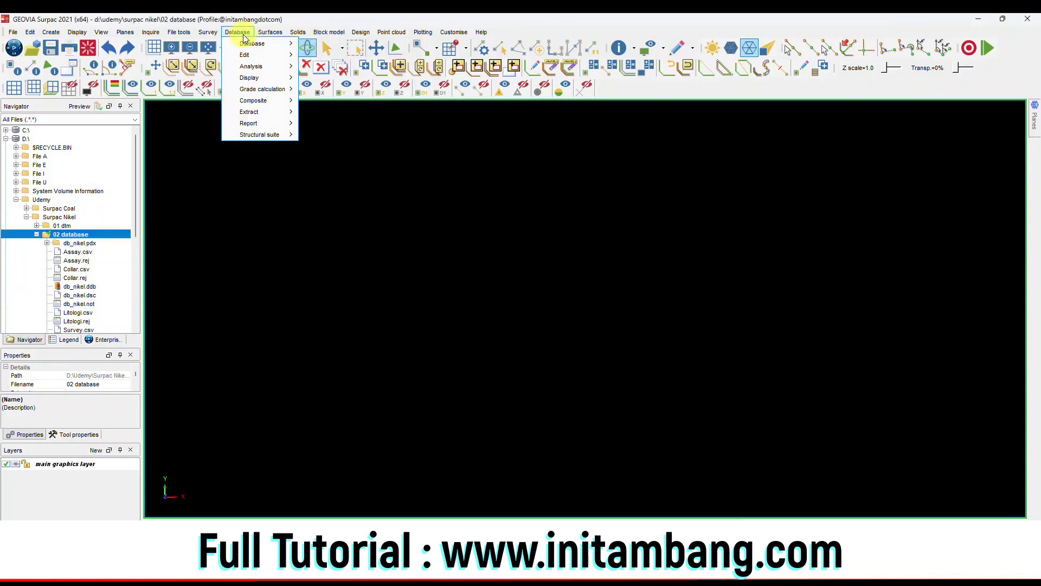
mouse_move(247, 46)
left_click(326, 54)
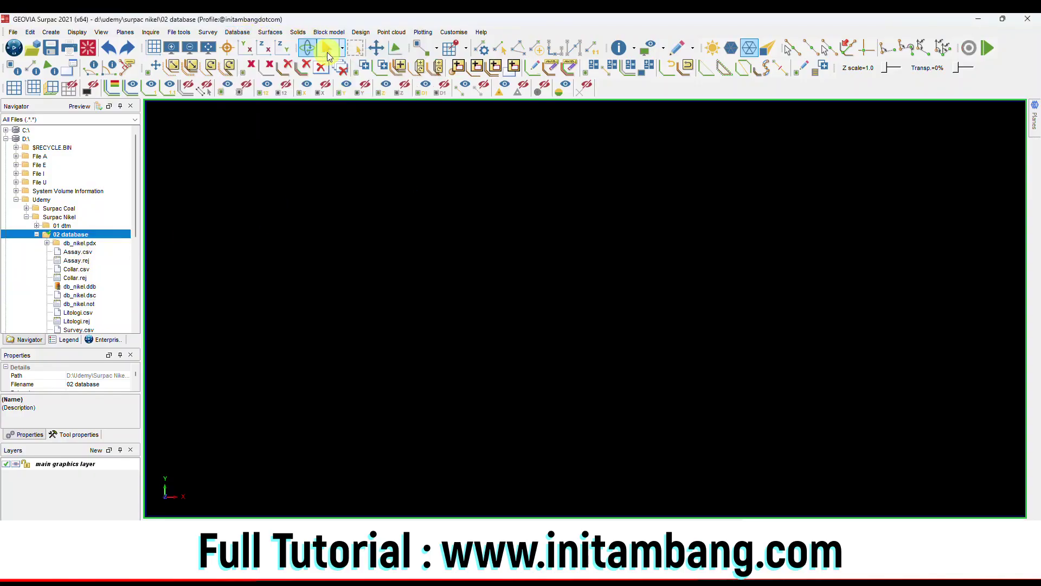
left_click(528, 337)
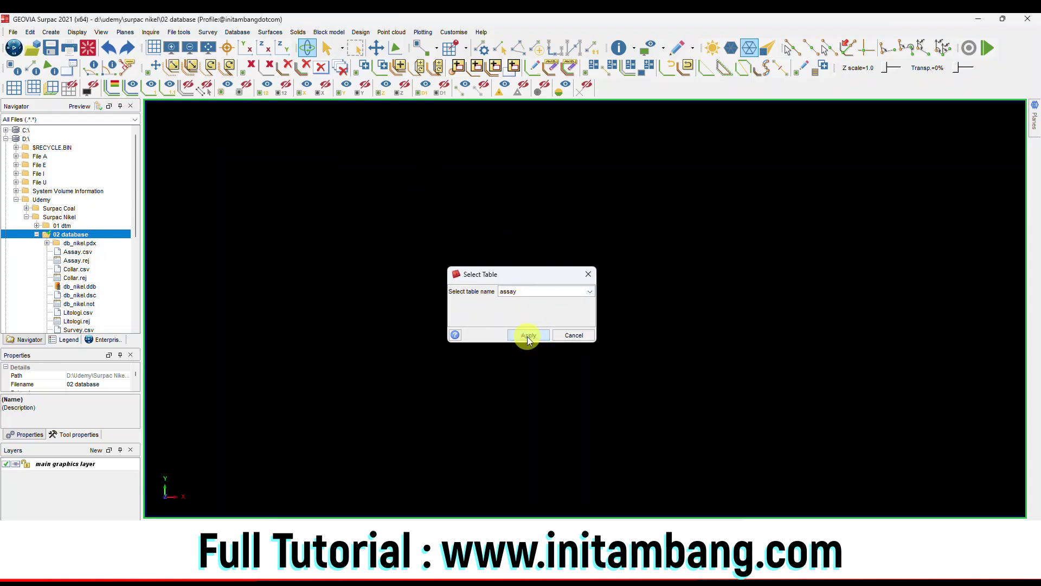
left_click(578, 365)
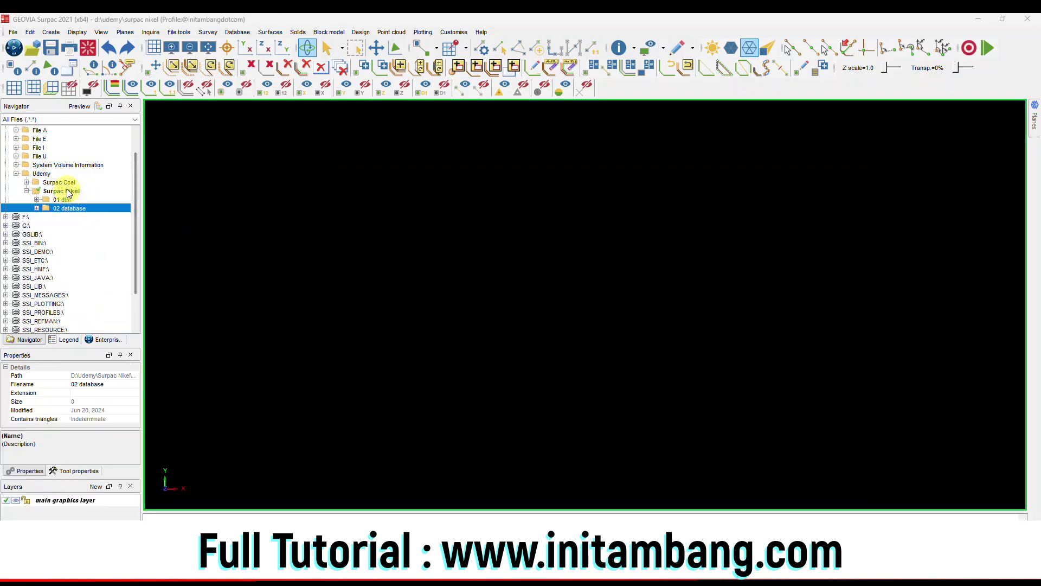
- Create a folder named 03 bor geologi inside Surpac Nikel
left_click(68, 193)
right_click(68, 193)
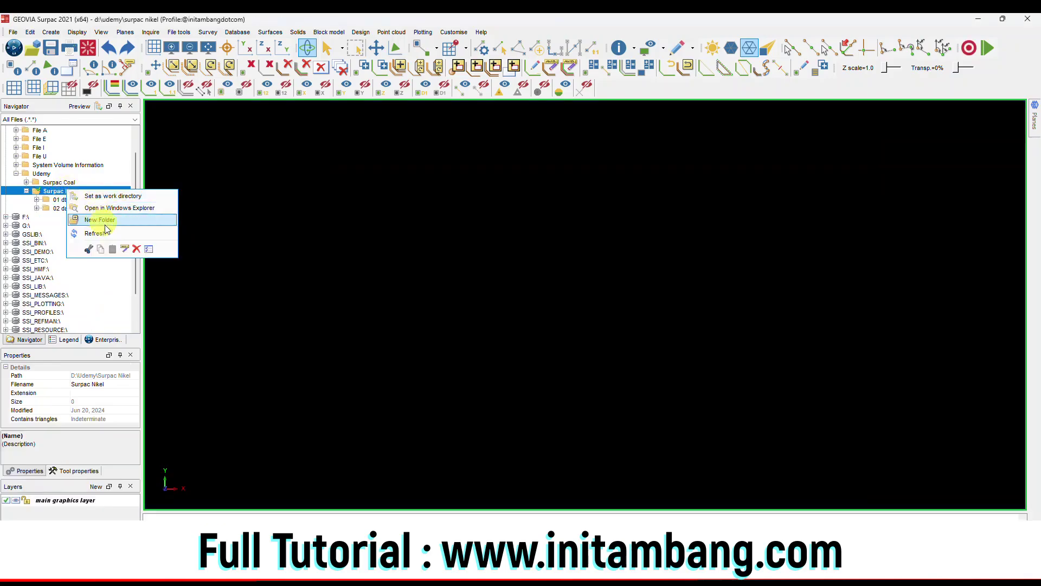
left_click(105, 224)
type("0")
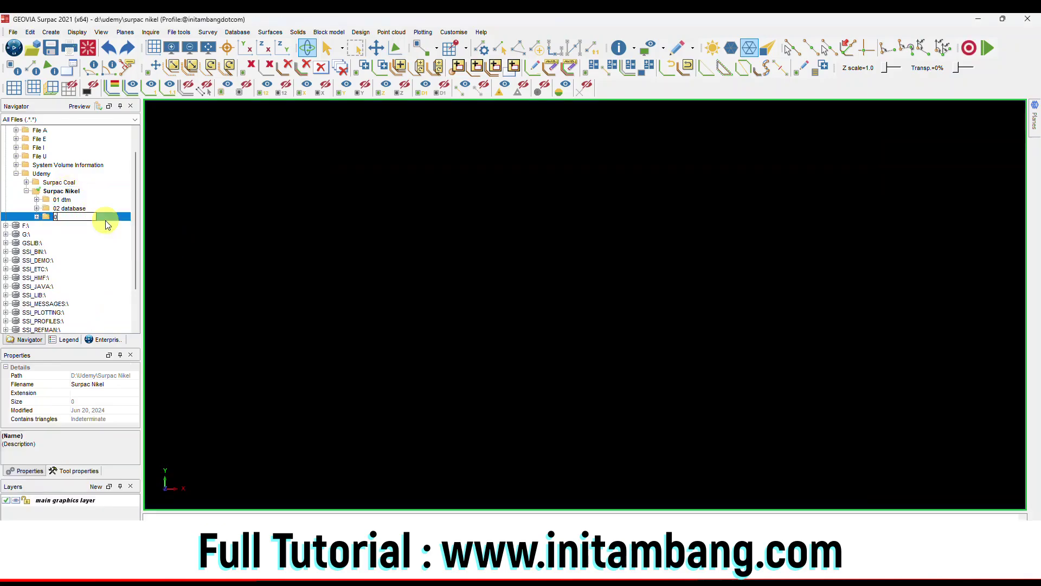
type("3 bor geologi")
key("Return")
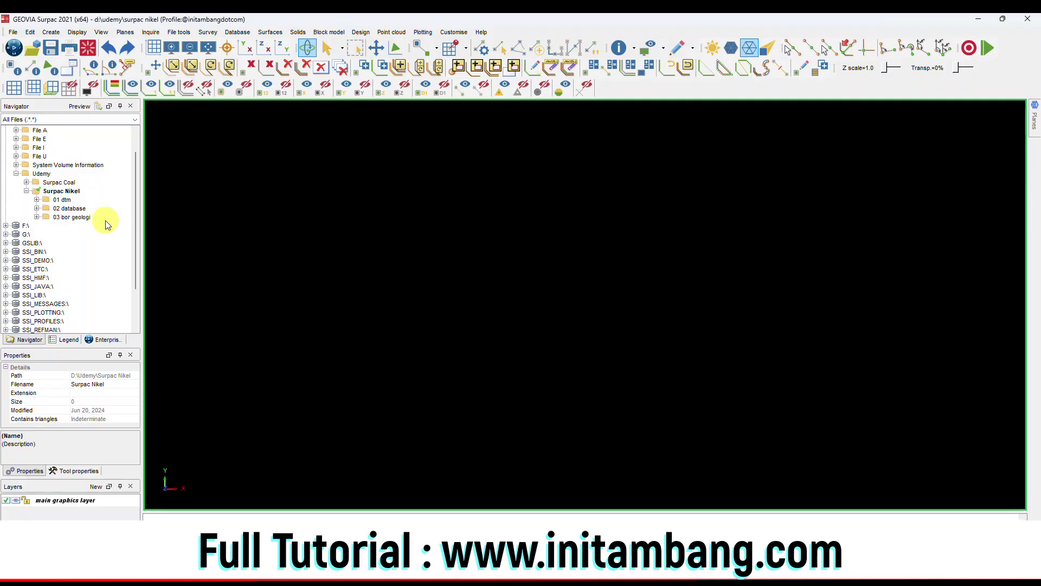
- Set the 03 bor geologi folder as the work directory
left_click(84, 218)
right_click(85, 219)
left_click(113, 227)
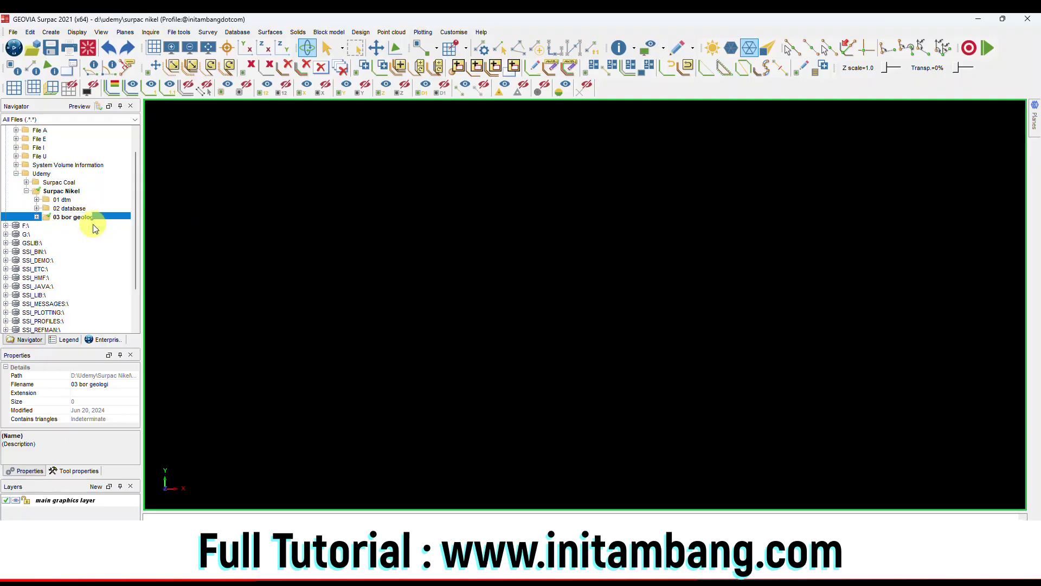
left_click(709, 394)
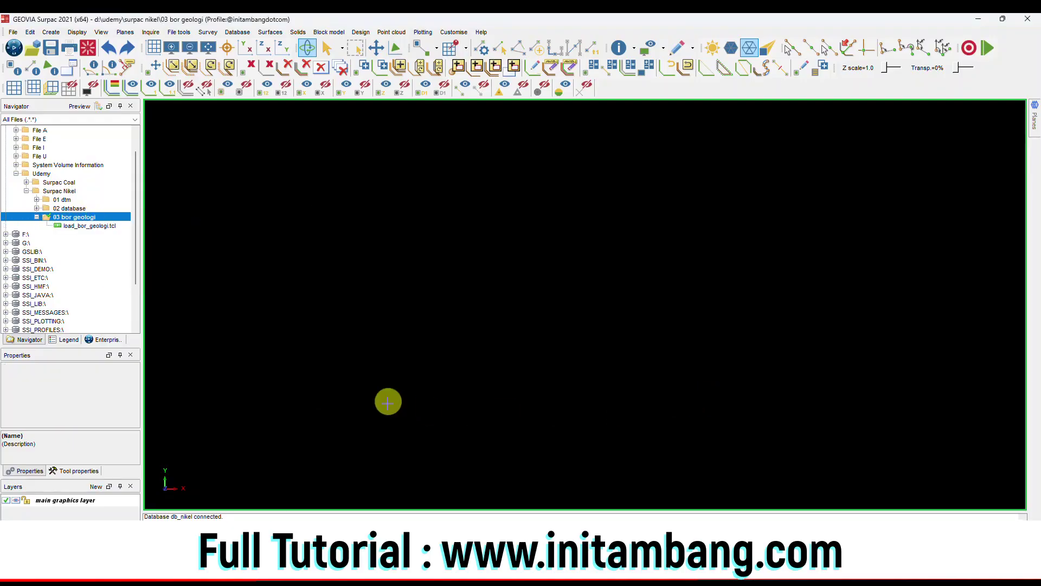
- Run the load_bor_geologi.tcl macro from 03 bor geologi to display the drillholes and look over their layout
left_click(89, 225)
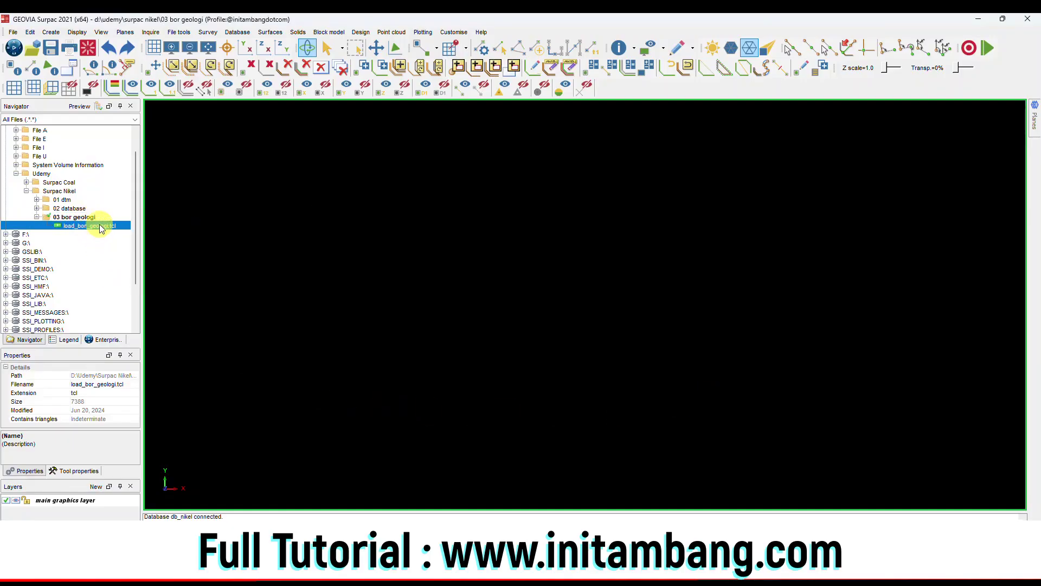
right_click(98, 225)
left_click(108, 230)
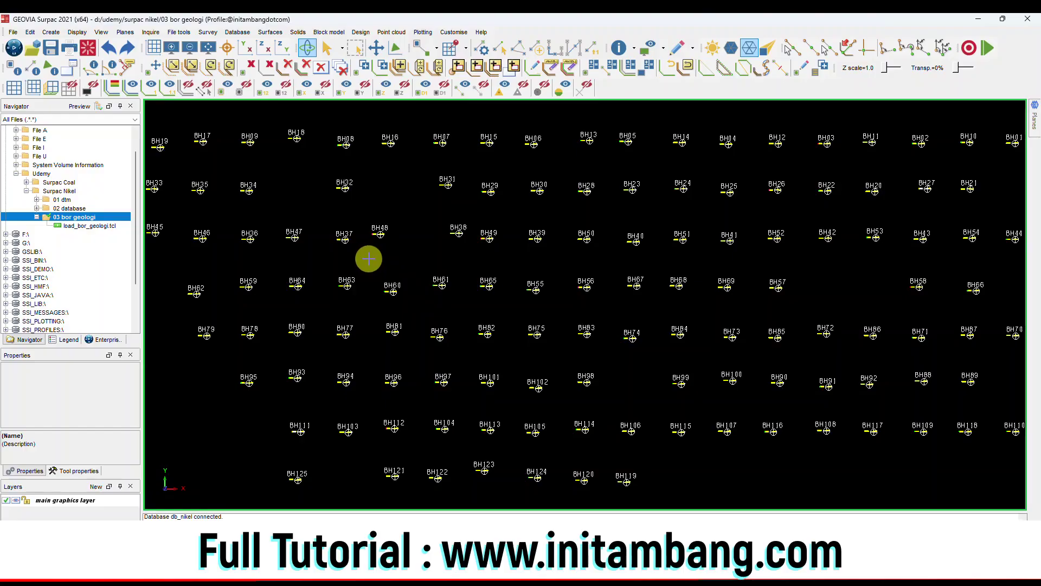
scroll(369, 258, "down", 1)
scroll(372, 249, "up", 1)
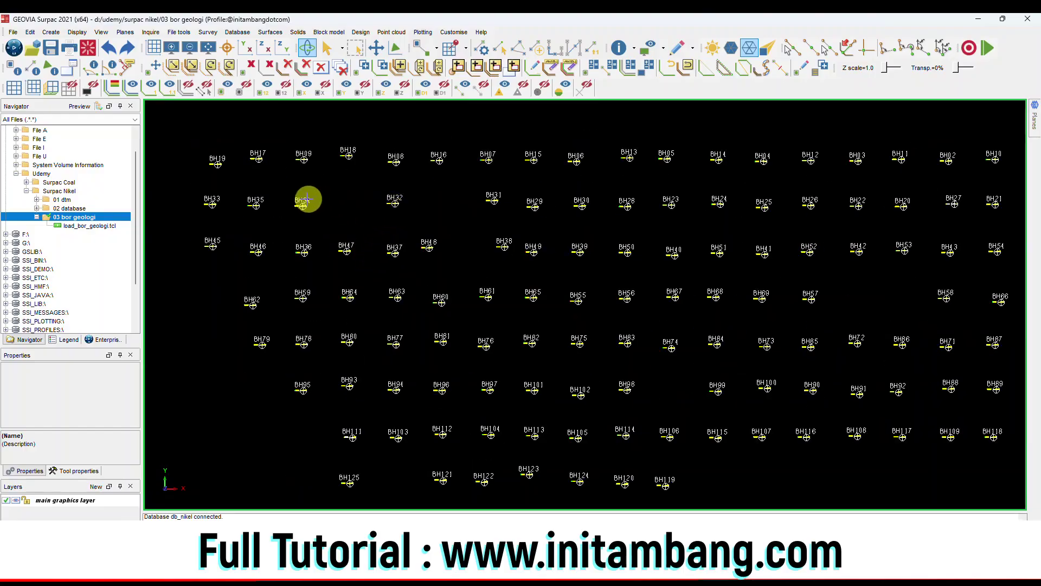
left_click_drag(616, 409, 503, 372)
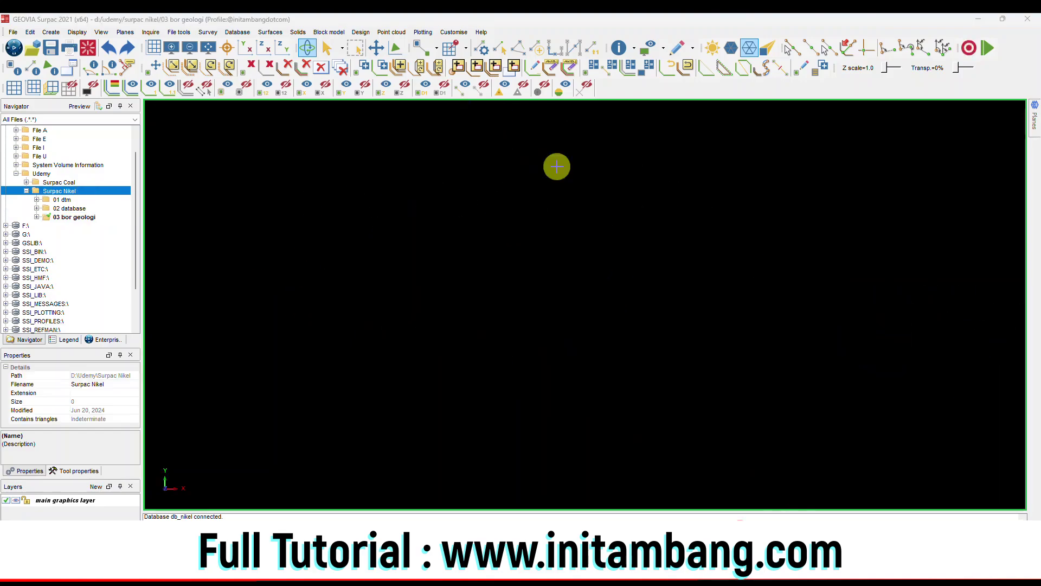
- Load the drillholes again into the cleared view with load_bor_geologi.tcl and tilt them into a 3D view
left_click(36, 217)
right_click(89, 225)
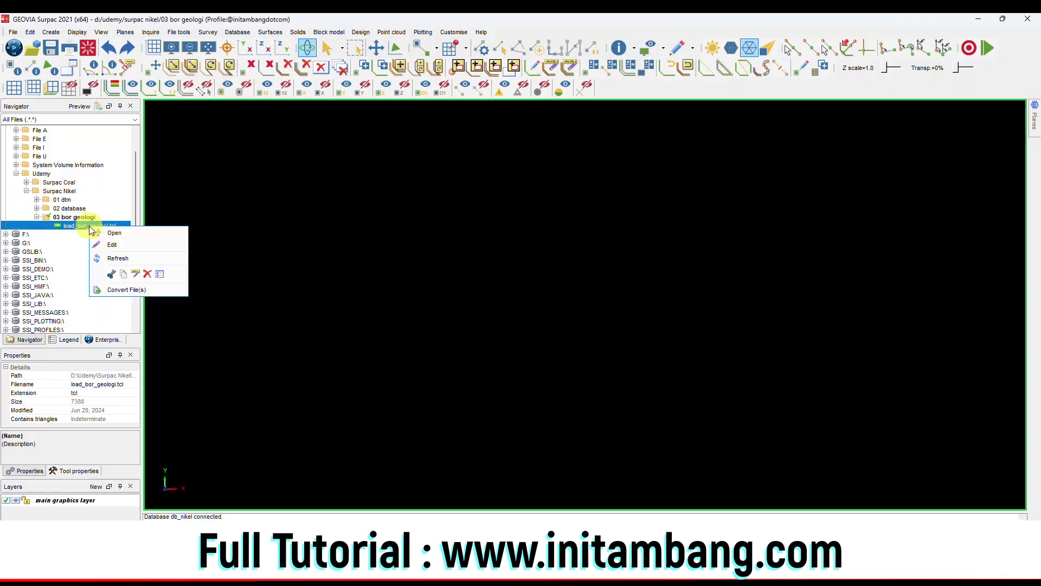
left_click(97, 233)
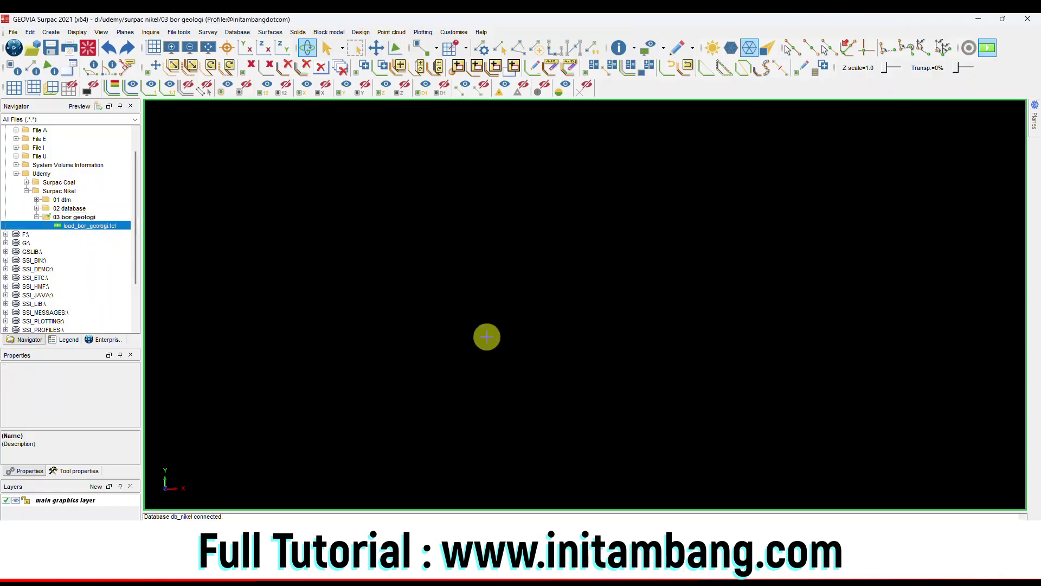
left_click_drag(574, 389, 560, 355)
- Examine the drillhole traces around BH81, BH96 and BH97, checking their depth marks and the LIM, SAP and BR intervals
scroll(469, 357, "up", 3)
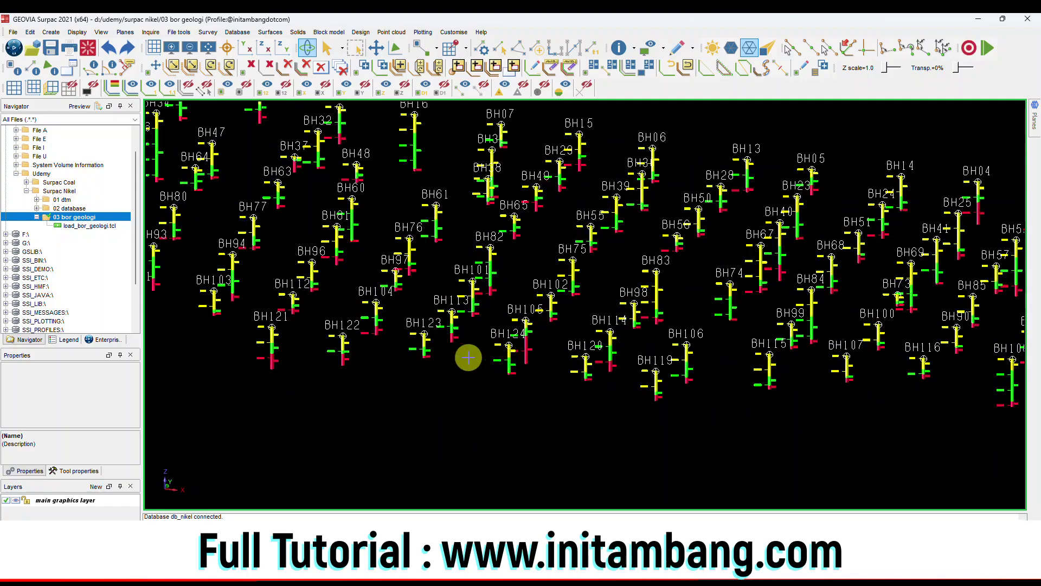
scroll(468, 357, "down", 3)
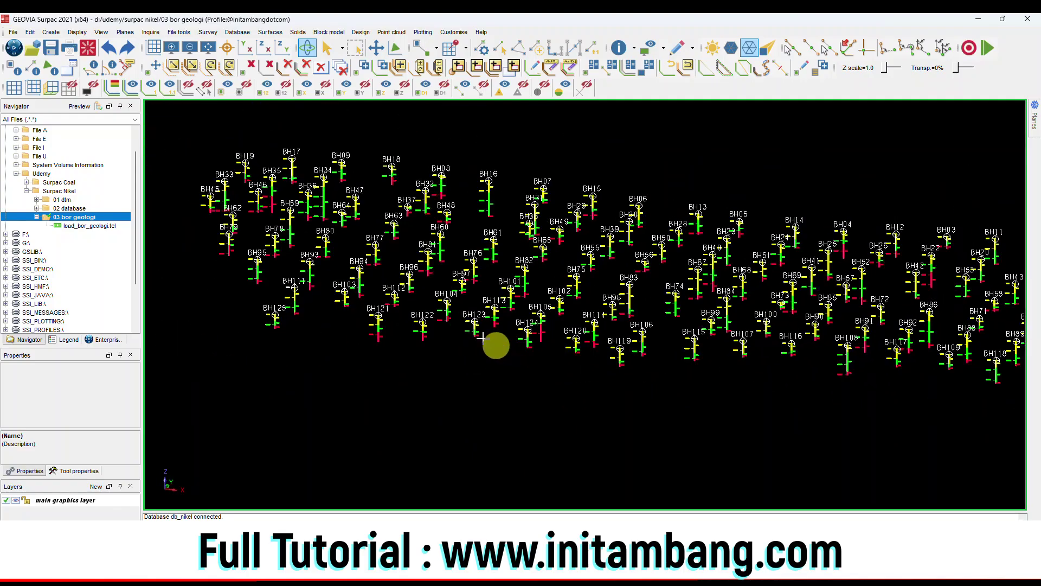
scroll(443, 278, "up", 2)
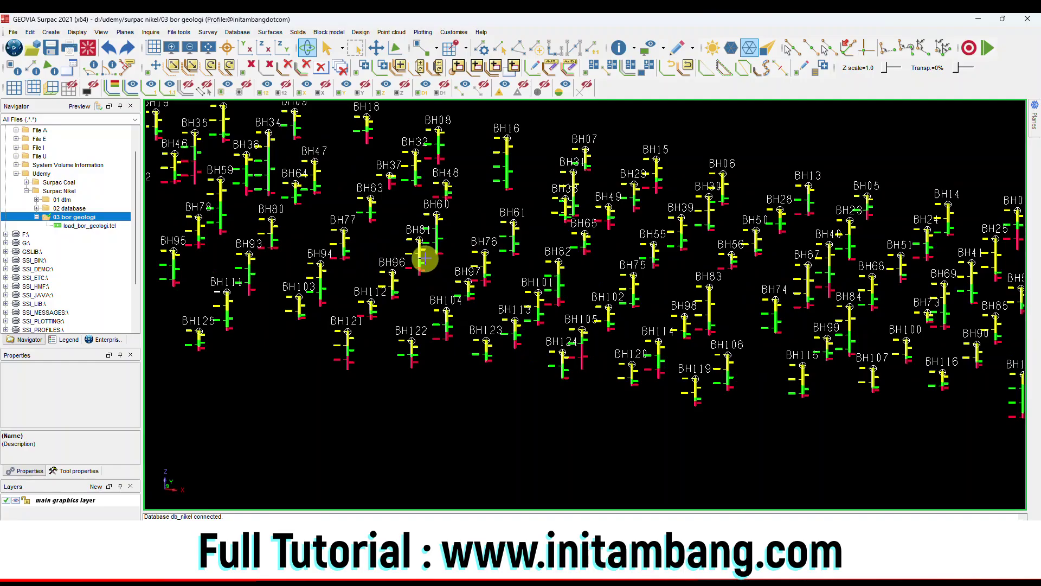
scroll(425, 258, "up", 3)
scroll(401, 221, "up", 1)
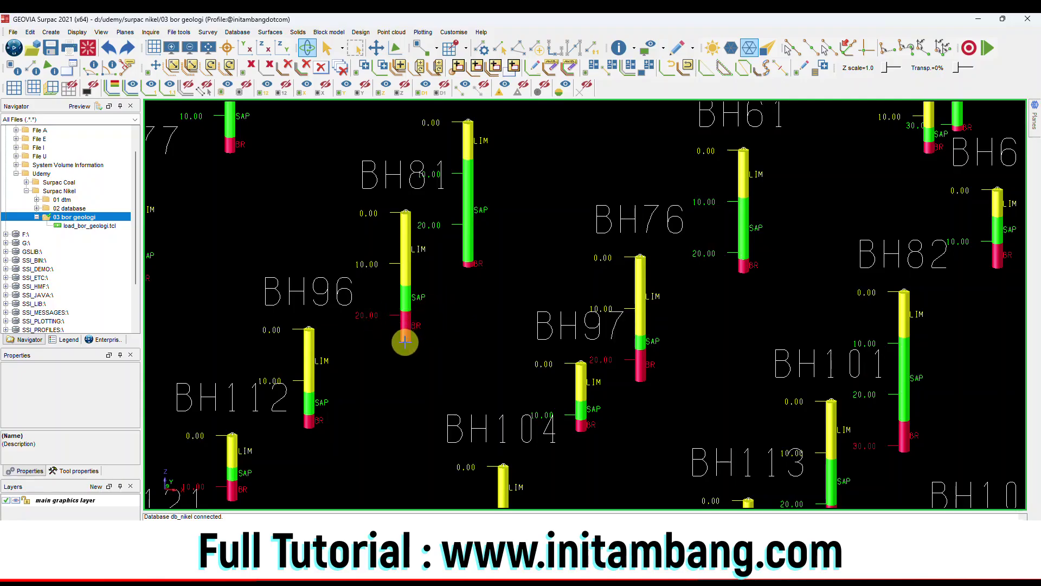
scroll(406, 340, "down", 2)
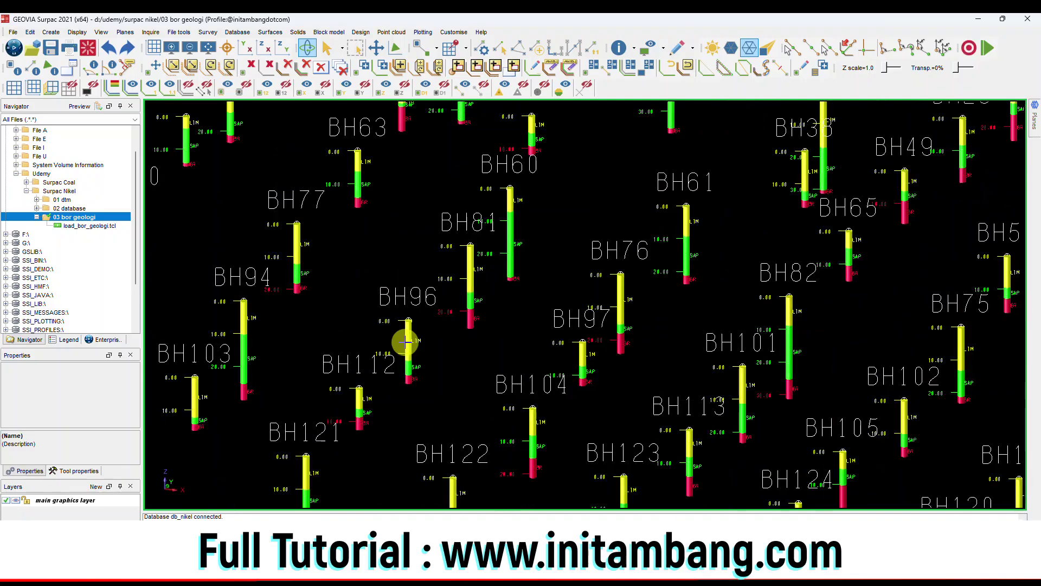
scroll(458, 332, "up", 2)
scroll(470, 302, "up", 3)
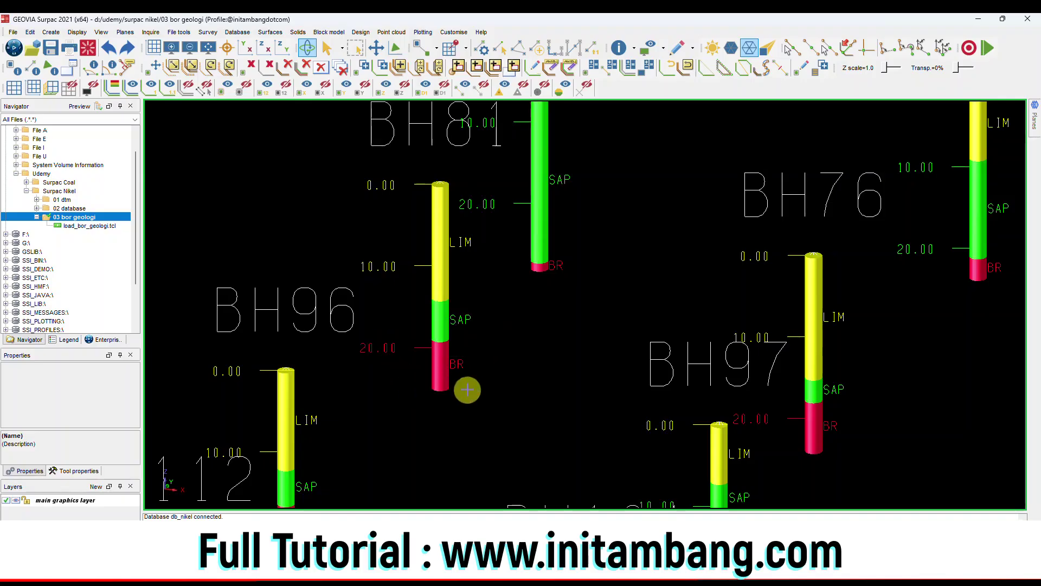
scroll(604, 246, "down", 3)
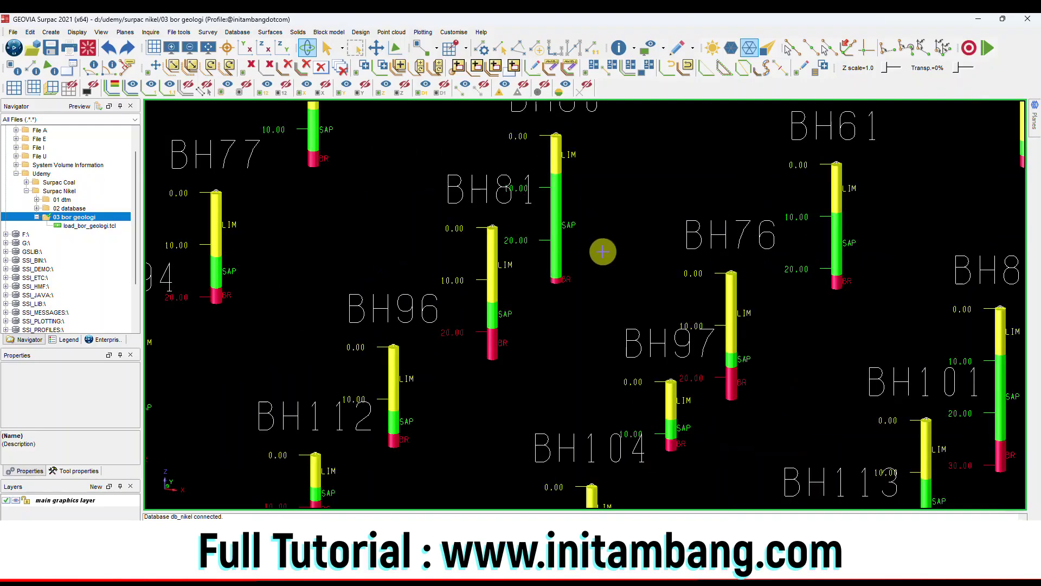
scroll(542, 309, "down", 4)
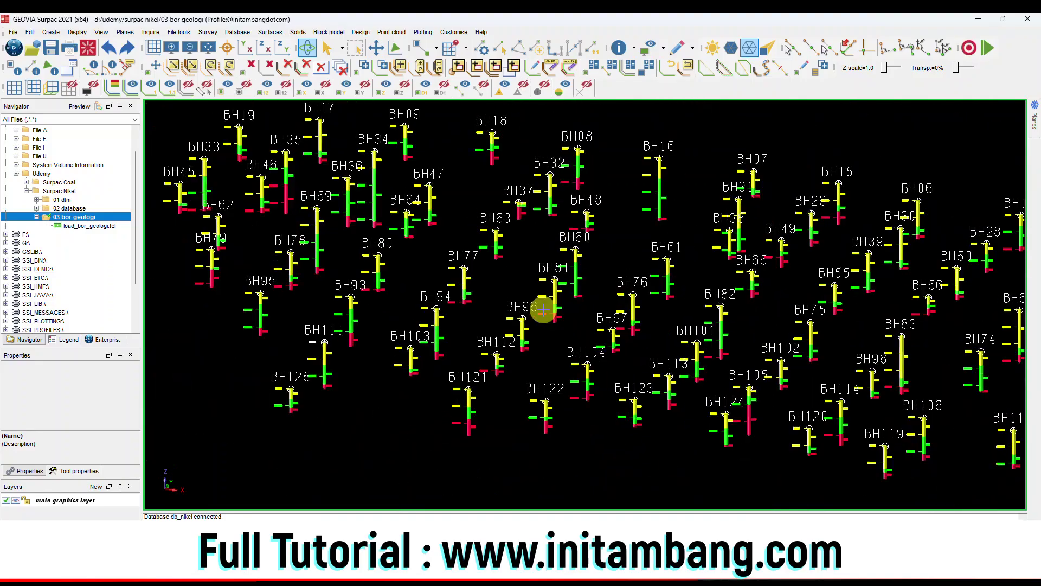
scroll(465, 309, "up", 4)
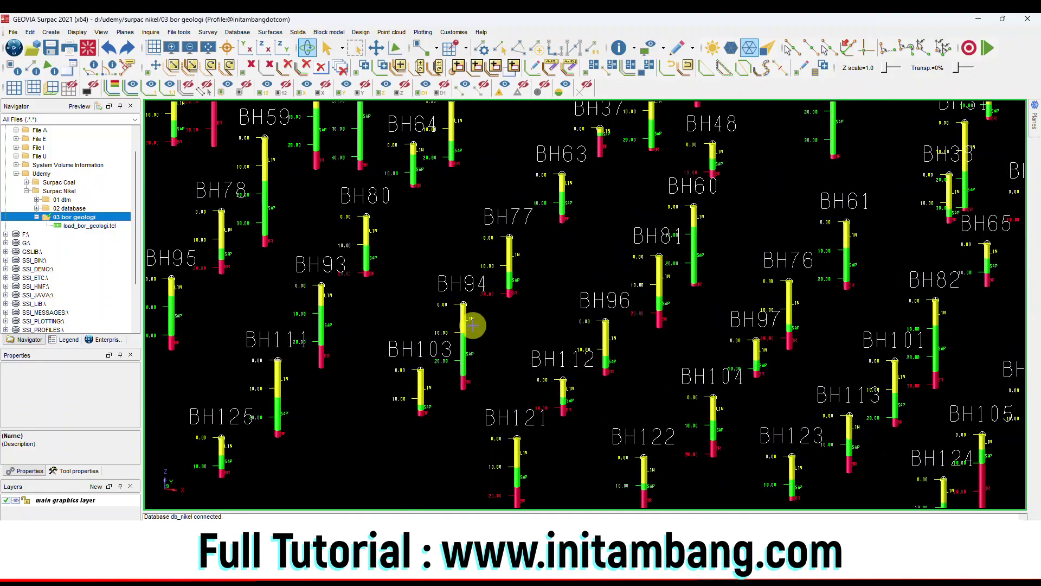
- Examine drillhole BH77 up close, focusing on the contact between its SAP and BR intervals
scroll(537, 260, "up", 2)
scroll(520, 257, "down", 4)
scroll(542, 246, "up", 4)
scroll(559, 260, "up", 5)
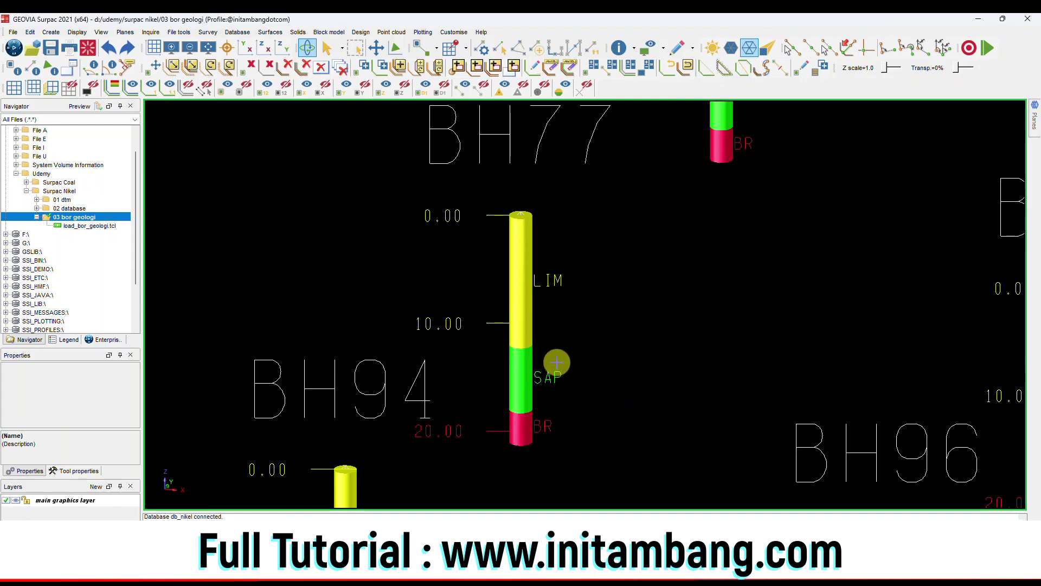
scroll(557, 362, "down", 4)
scroll(559, 358, "up", 3)
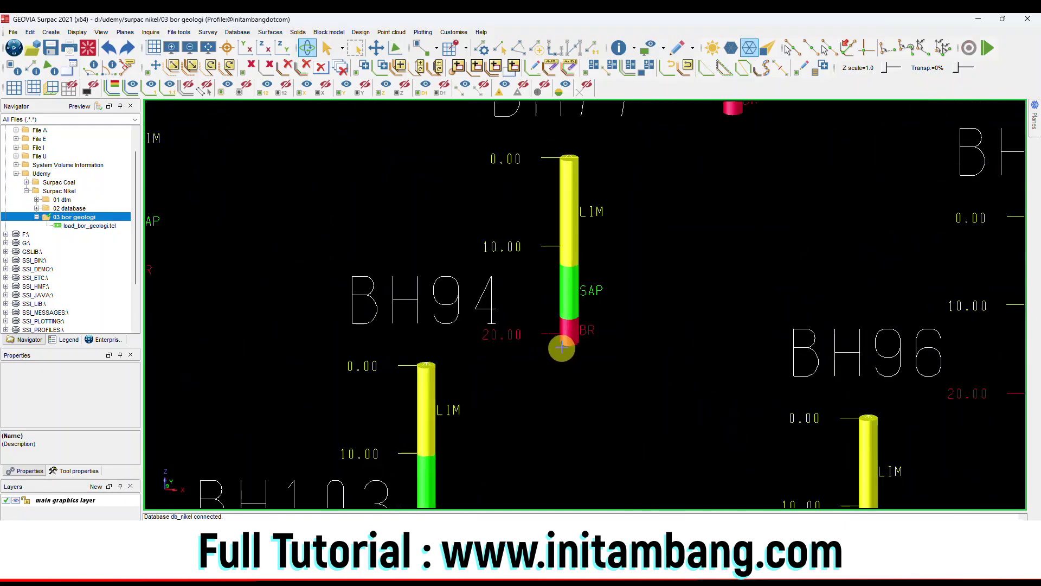
scroll(564, 328, "up", 3)
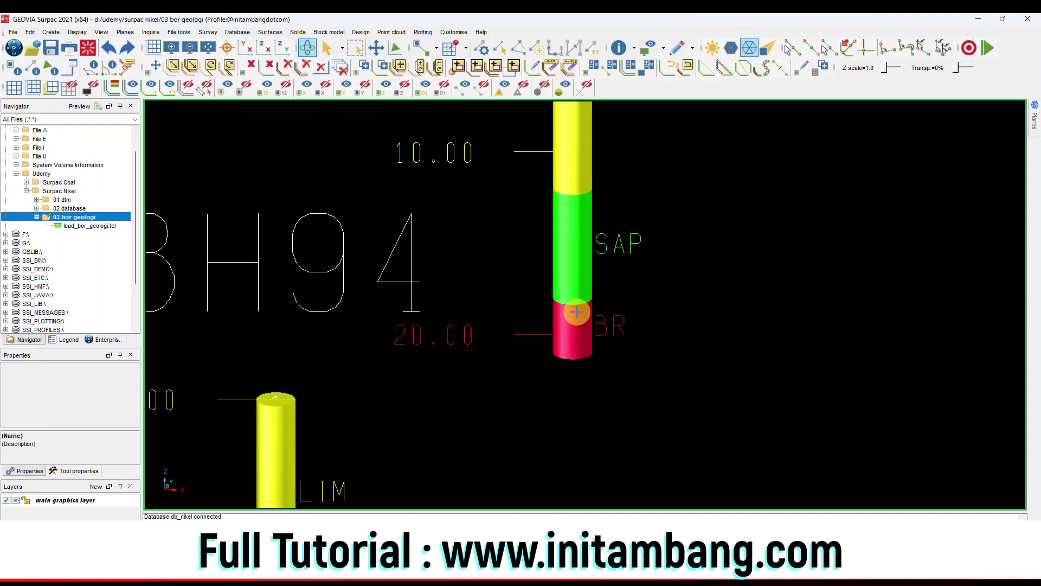
left_click(584, 325)
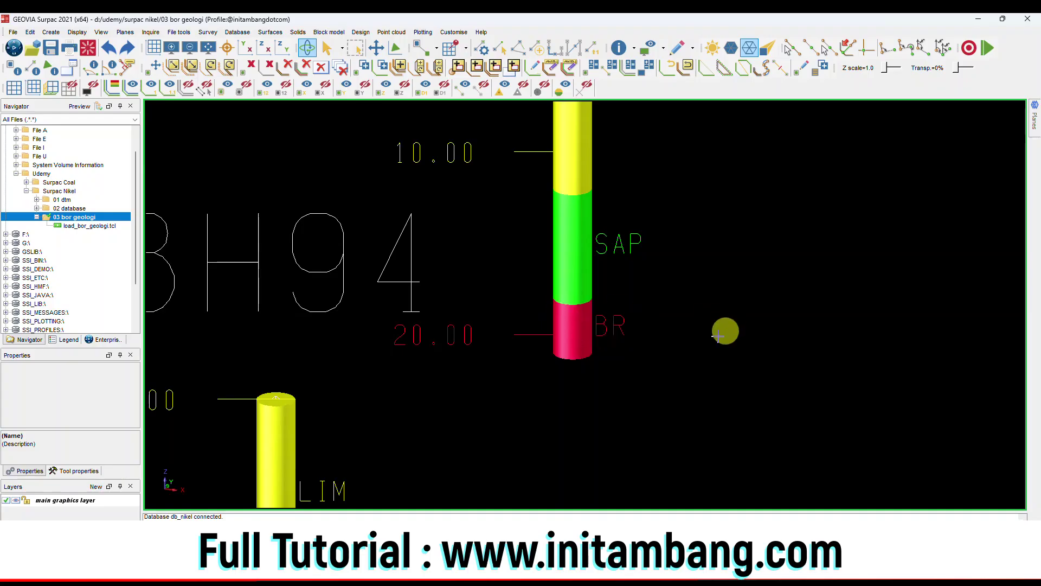
left_click(582, 315)
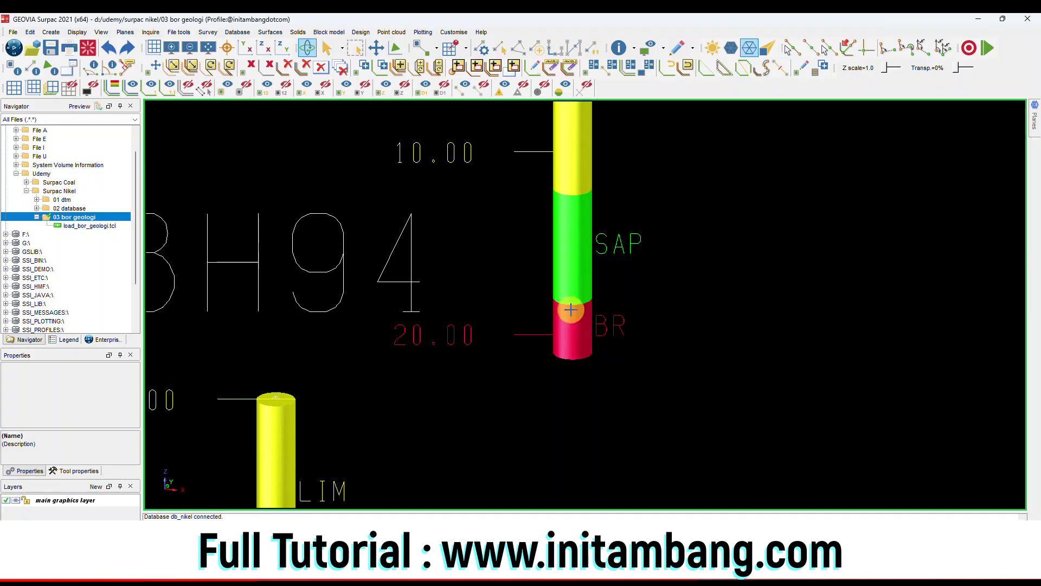
scroll(569, 307, "down", 4)
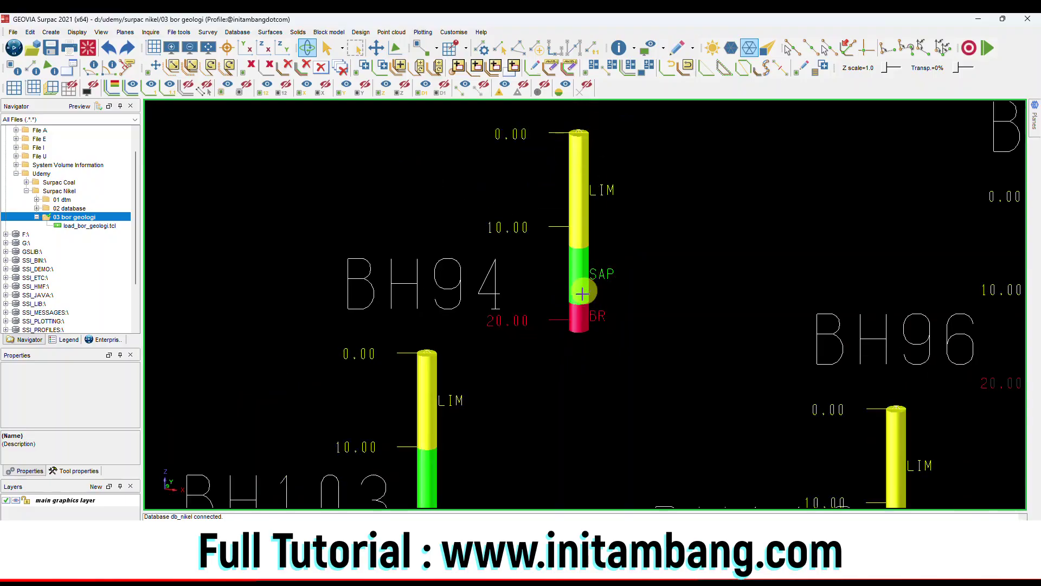
scroll(582, 294, "down", 3)
scroll(580, 296, "down", 5)
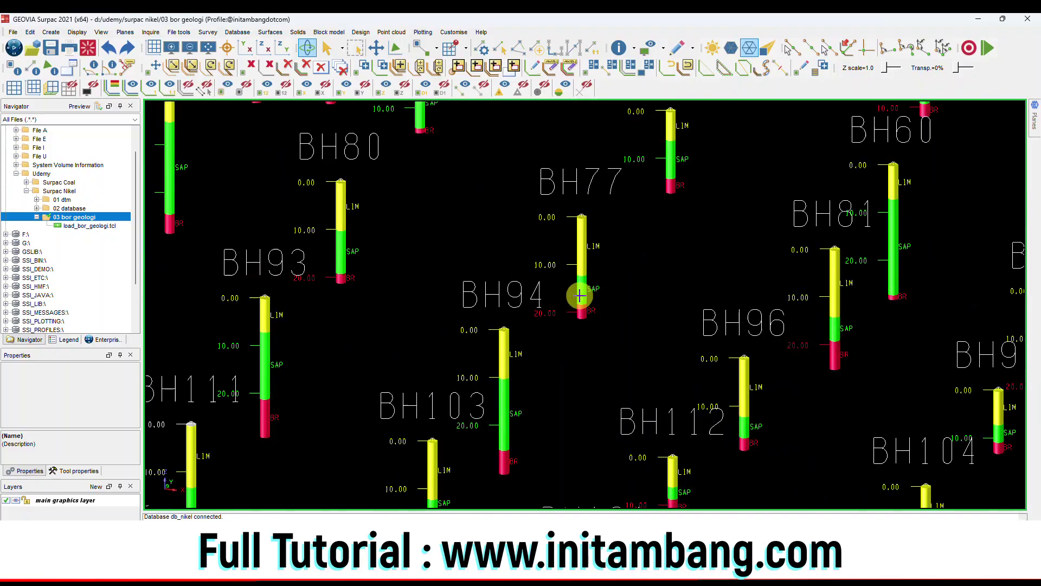
scroll(579, 295, "up", 10)
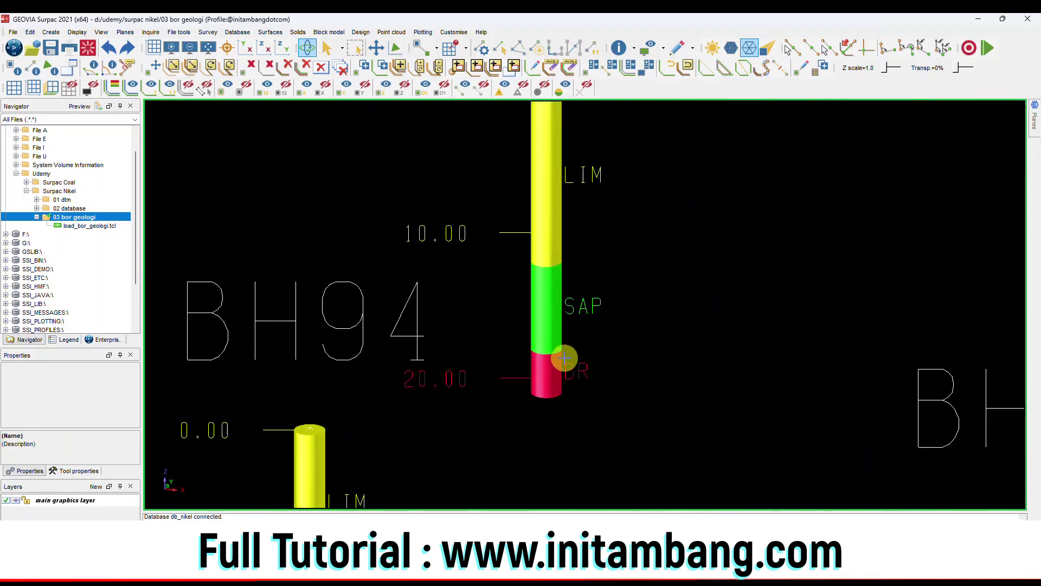
scroll(562, 358, "down", 1)
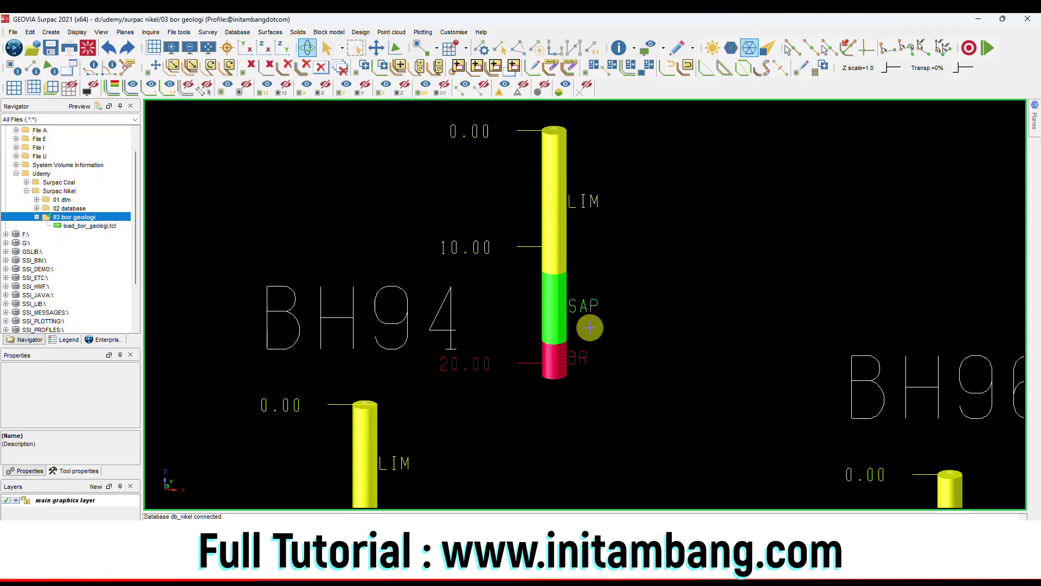
left_click(552, 345)
scroll(552, 345, "down", 6)
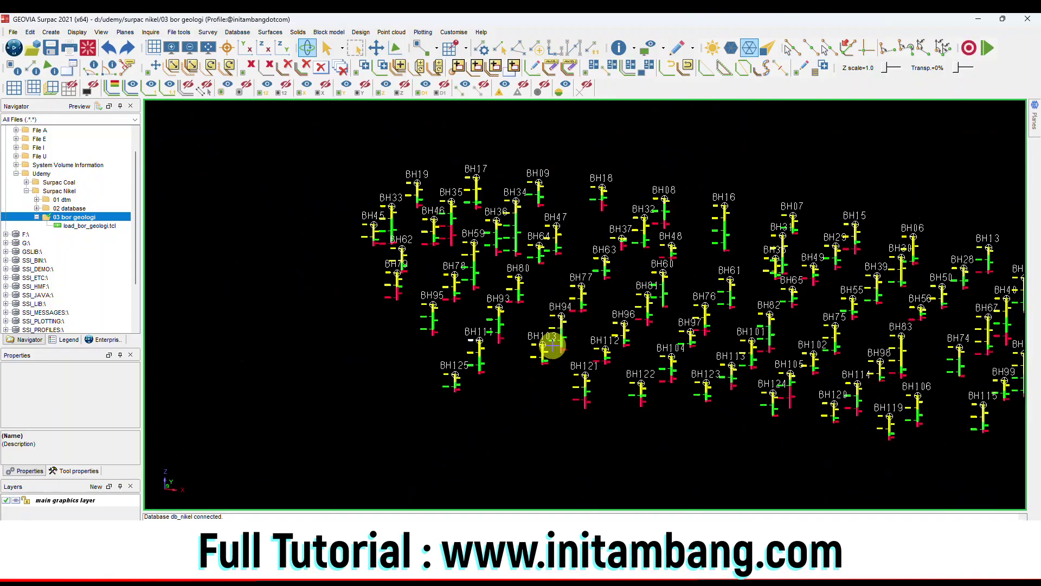
- Create a folder named 04 perlapisan inside Surpac Nikel and set it as the work directory
left_click(36, 217)
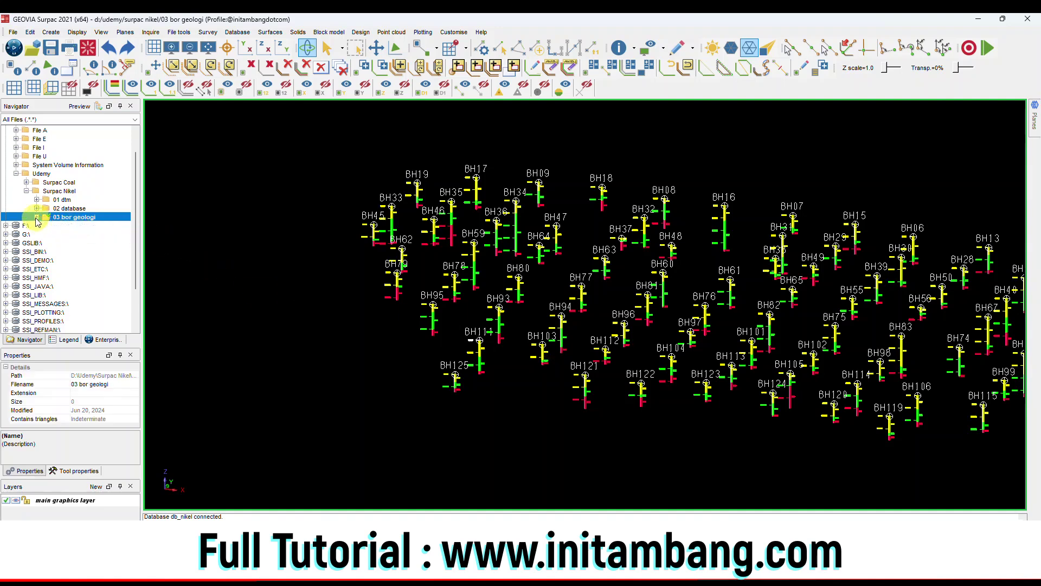
left_click(65, 195)
right_click(65, 195)
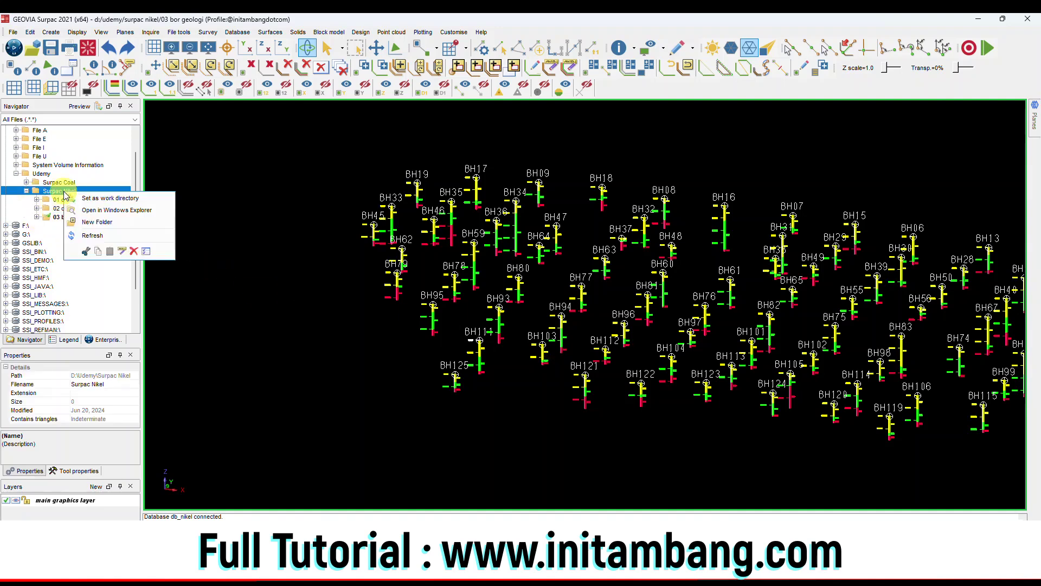
left_click(93, 199)
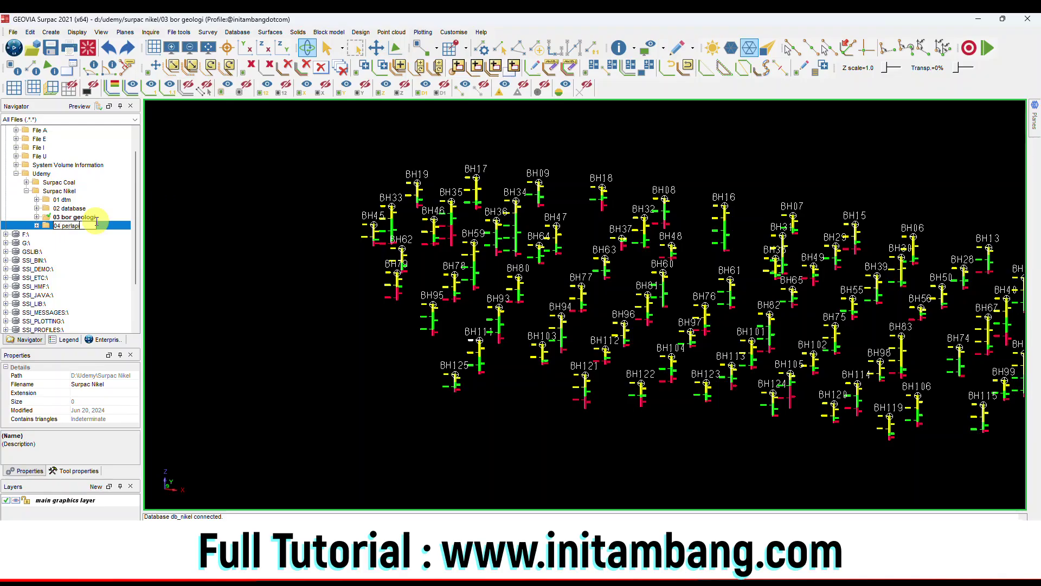
type("04 perlapisan")
key("Return")
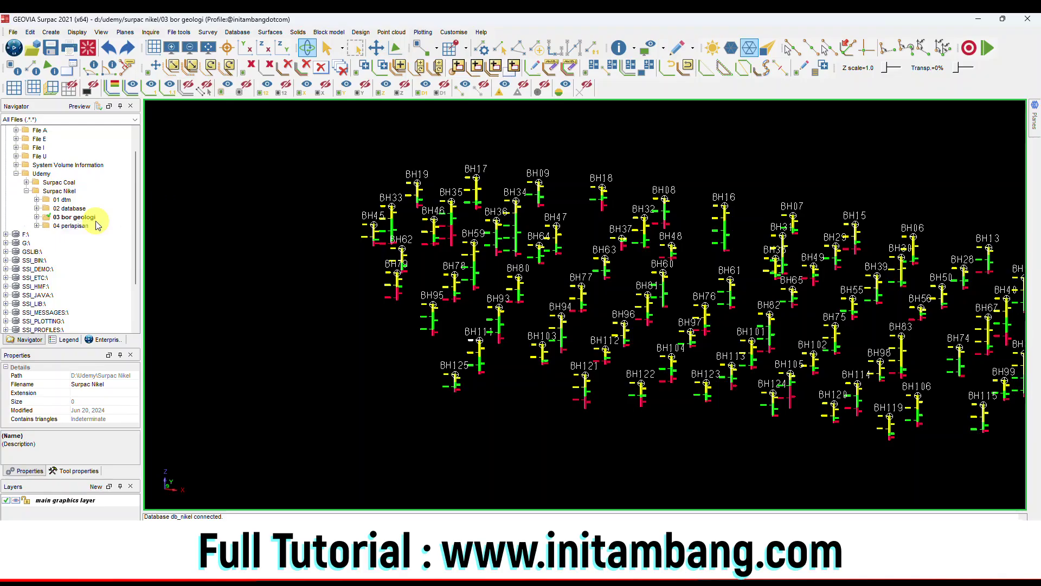
right_click(82, 224)
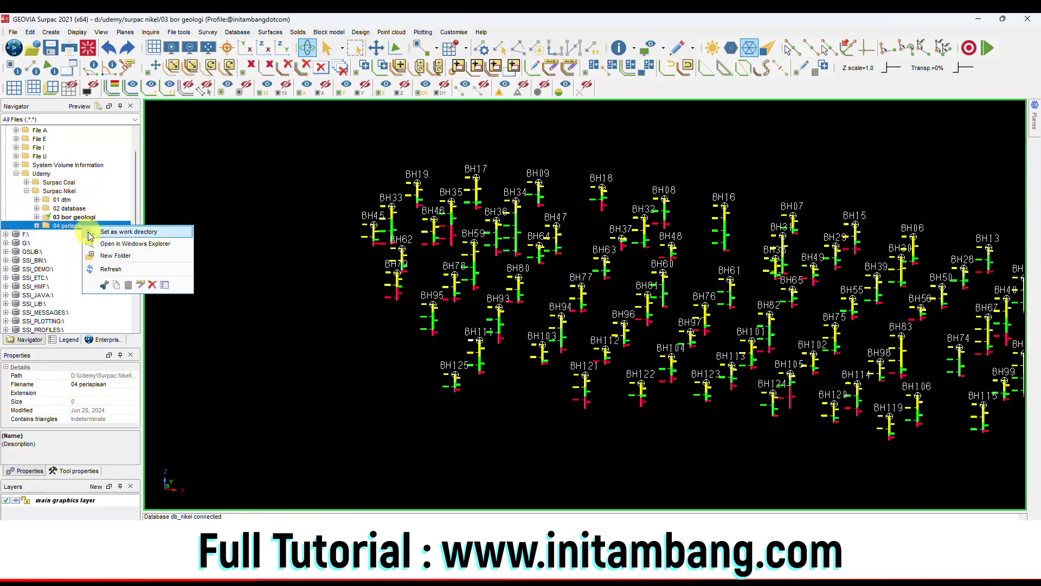
left_click(125, 230)
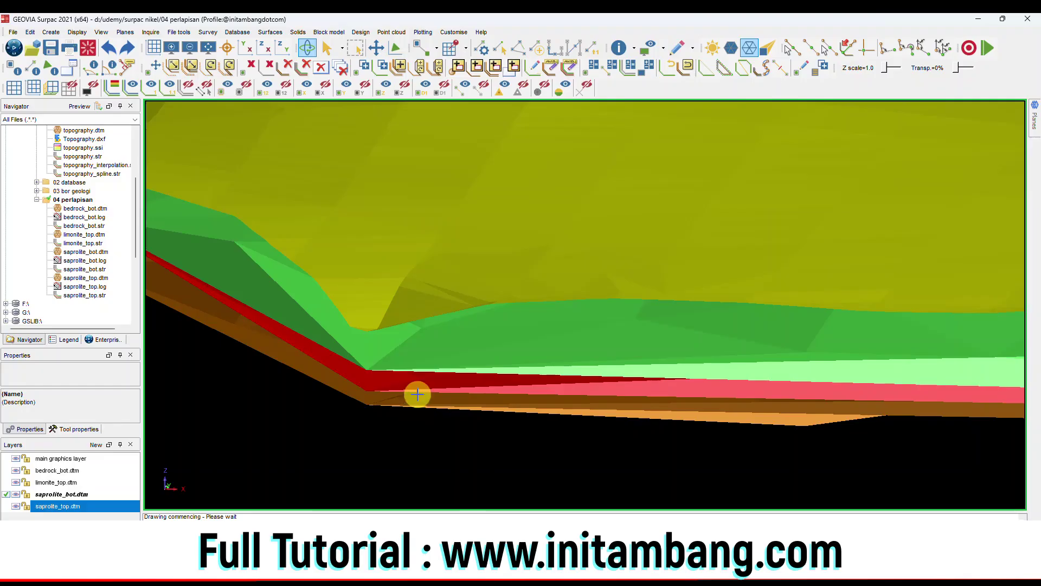
- Create a folder named 05 solid model inside Surpac Nikel
scroll(417, 394, "down", 3)
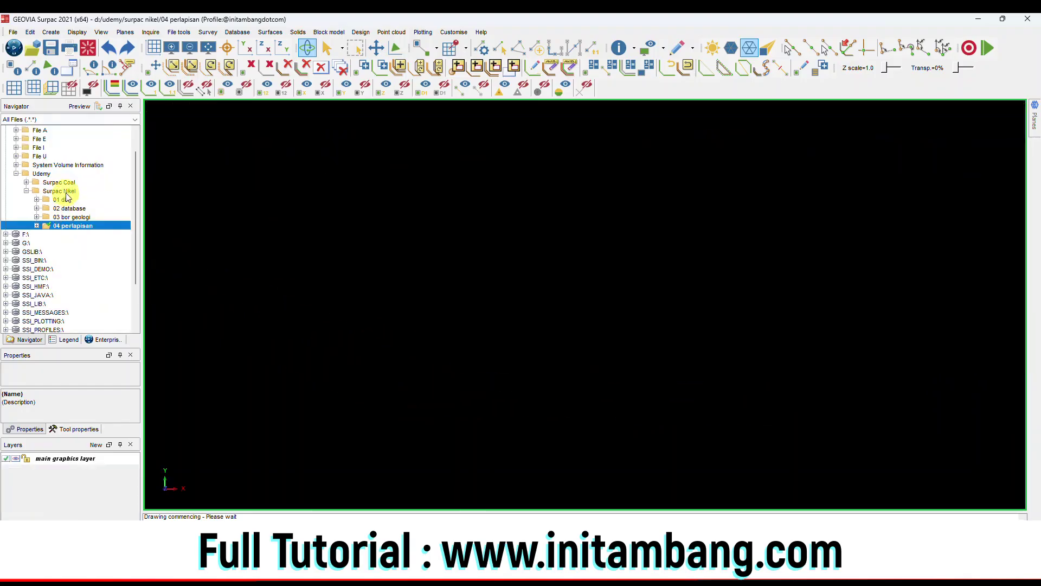
left_click(59, 191)
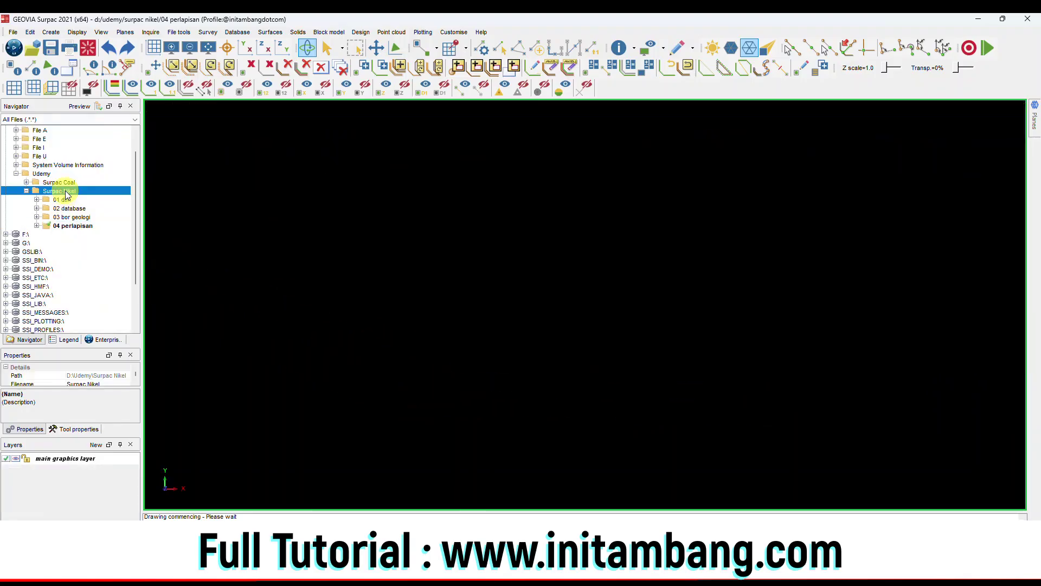
right_click(66, 194)
left_click(101, 217)
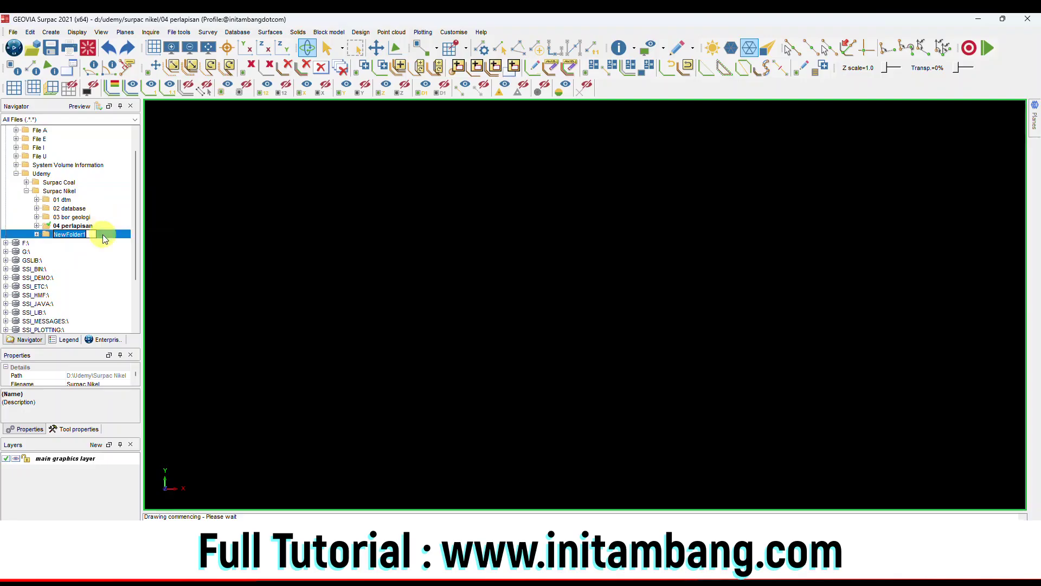
type("05 solid model")
key("Return")
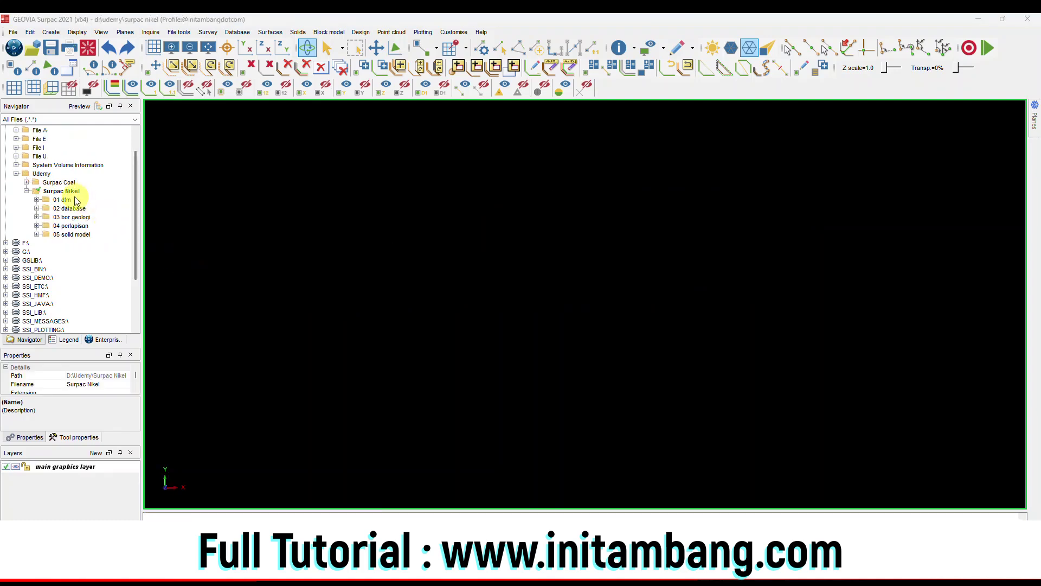
- Create a folder named 06 block model inside Surpac Nikel and set it as the work directory
left_click(73, 192)
right_click(75, 194)
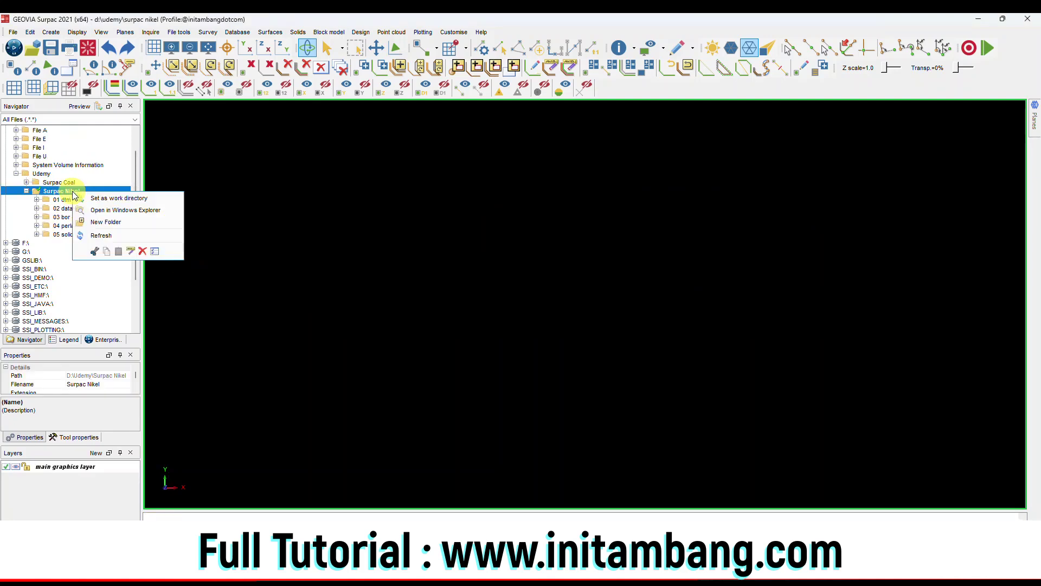
left_click(101, 221)
type("06 block model")
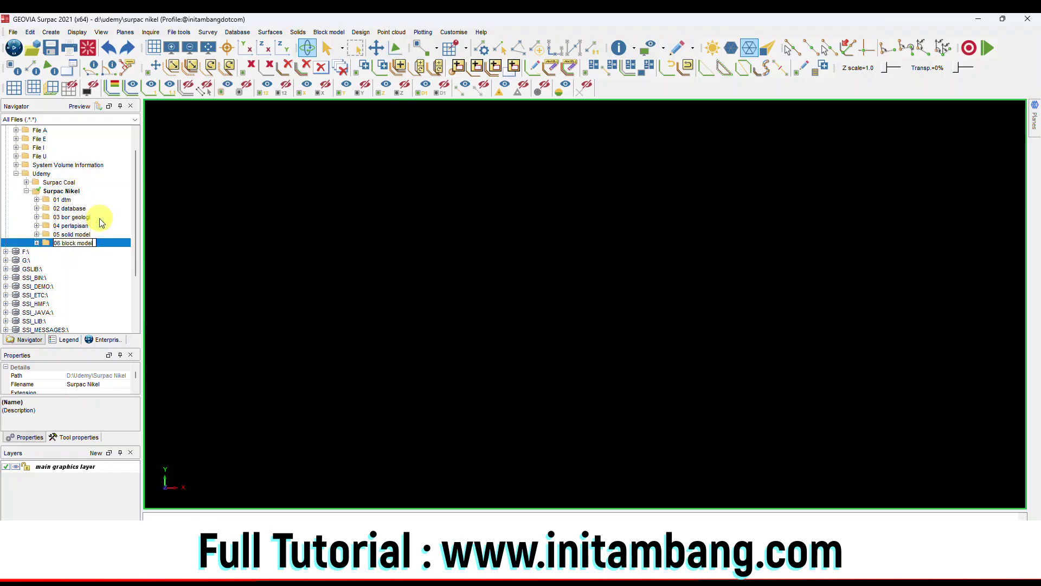
key("Return")
left_click(84, 242)
right_click(84, 242)
left_click(103, 245)
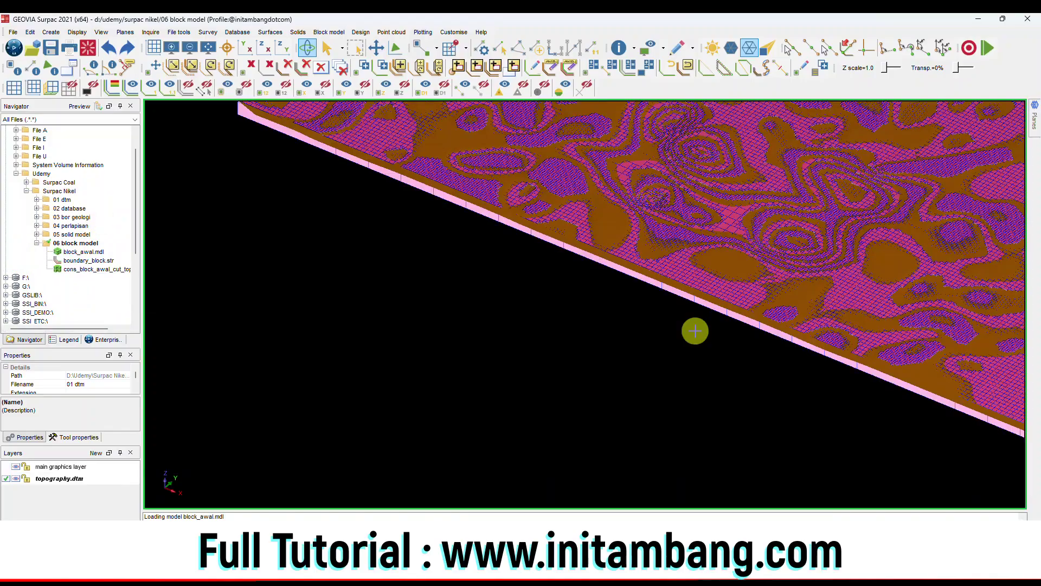
- Add another new folder inside Surpac Nikel, alongside 06 block model
scroll(693, 329, "down", 5)
left_click_drag(692, 330, 732, 311)
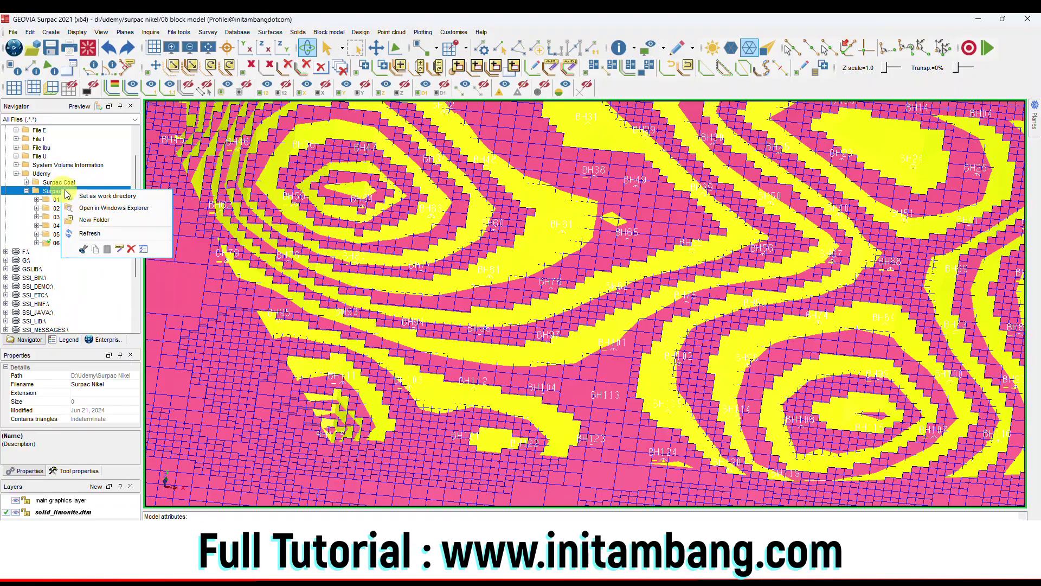
left_click(87, 212)
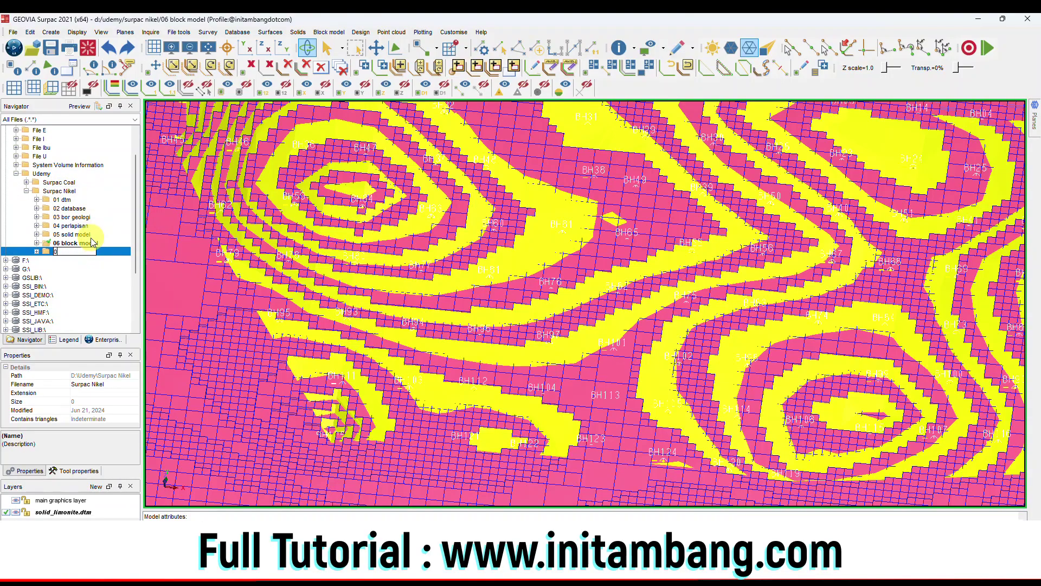
- Name the new folder in Surpac Nikel "07 attributes" and set it as the work directory
type("07 attributes")
key("Return")
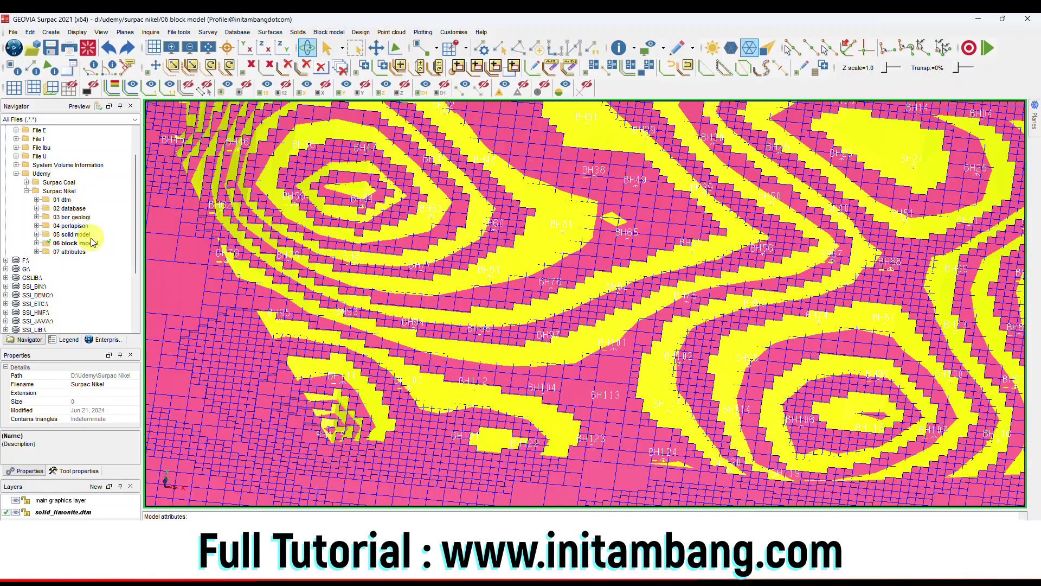
right_click(64, 254)
left_click(108, 259)
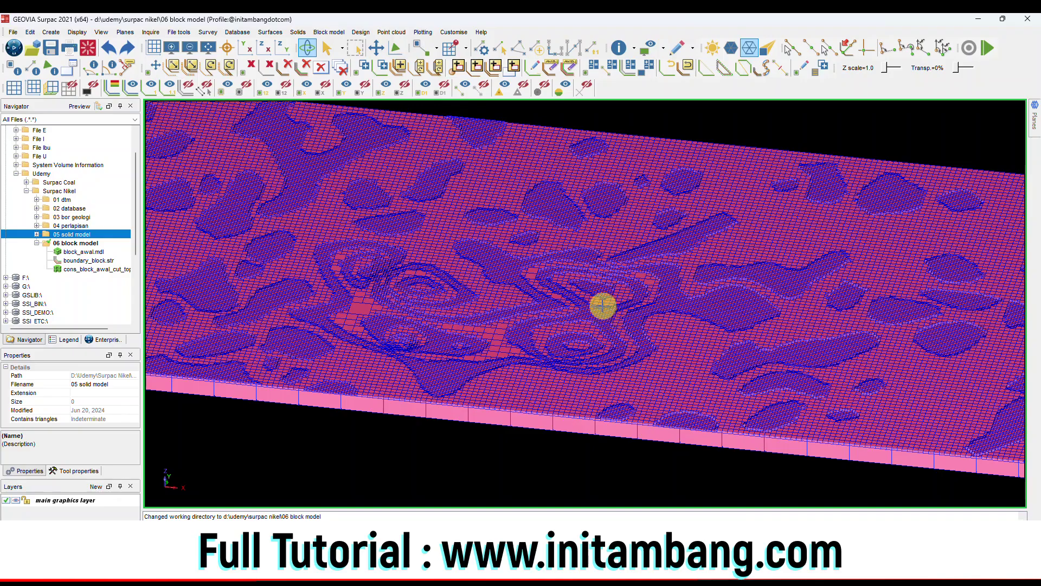
- Check the densitas, litologi and material attributes of individual blocks in the block model
left_click(602, 304)
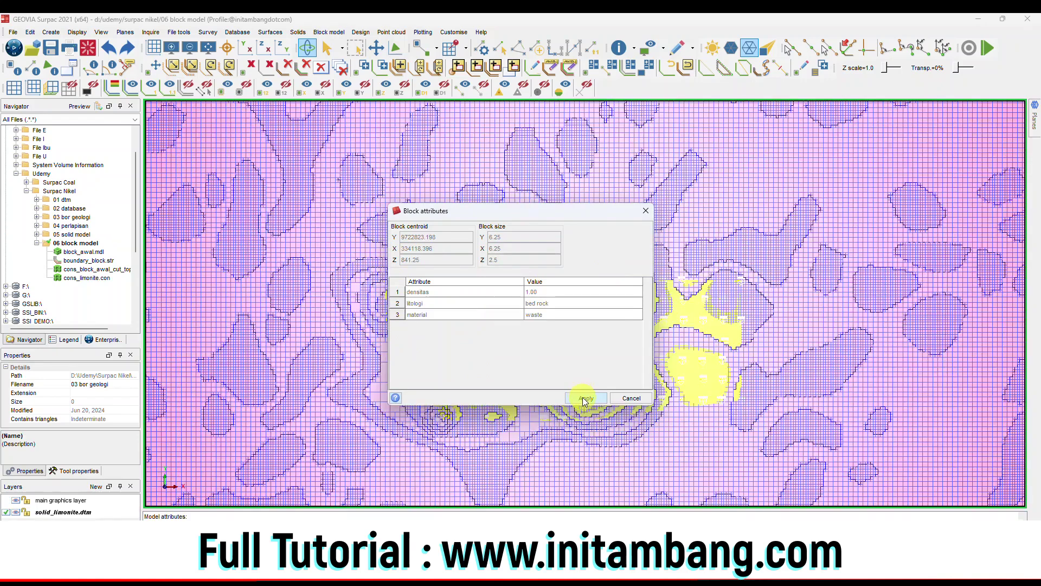
left_click(585, 398)
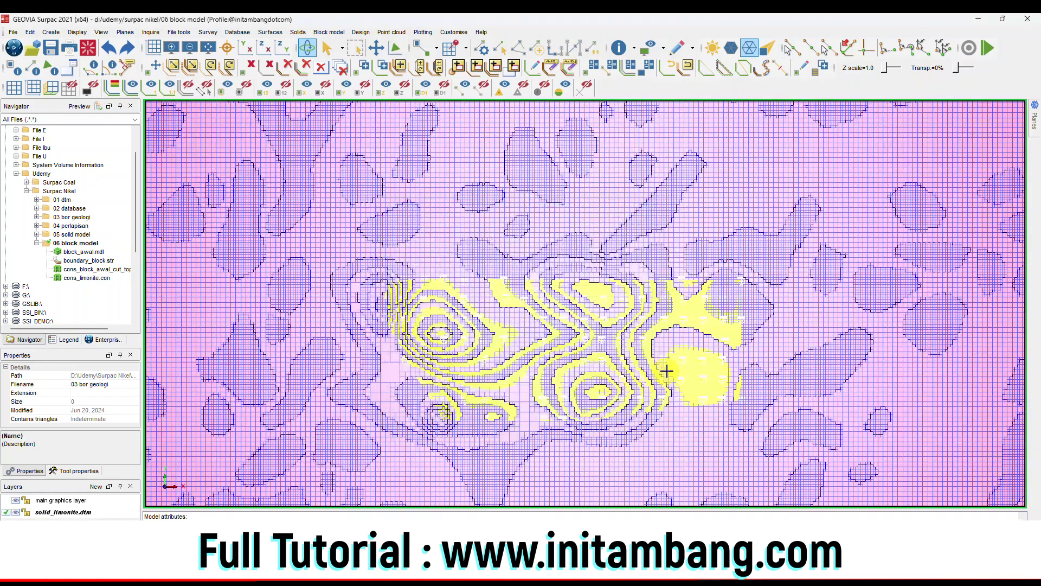
left_click(689, 365)
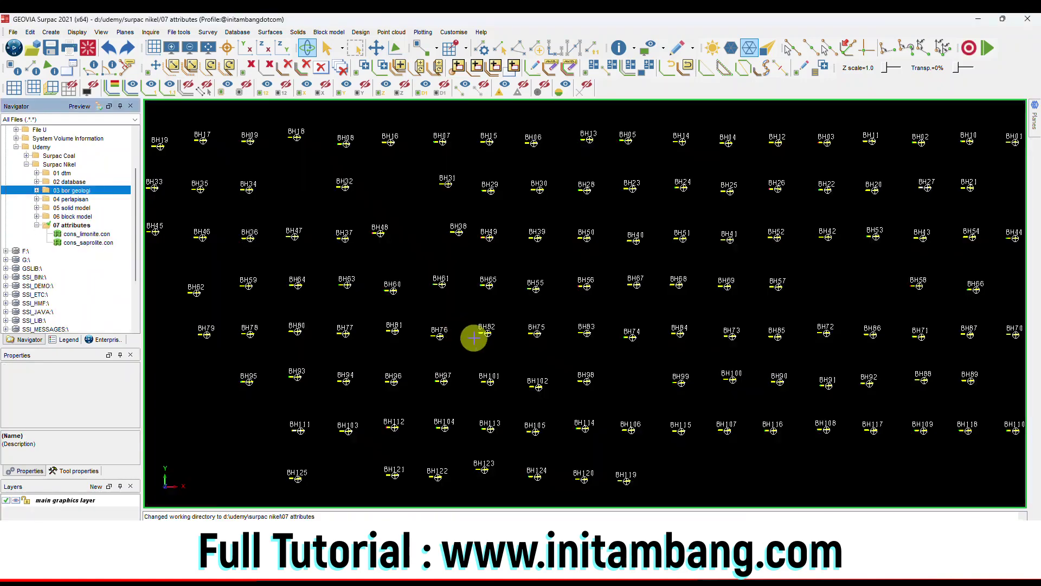
- Create a folder named "08 composite" inside Surpac Nikel and set it as the work directory
scroll(450, 317, "down", 1)
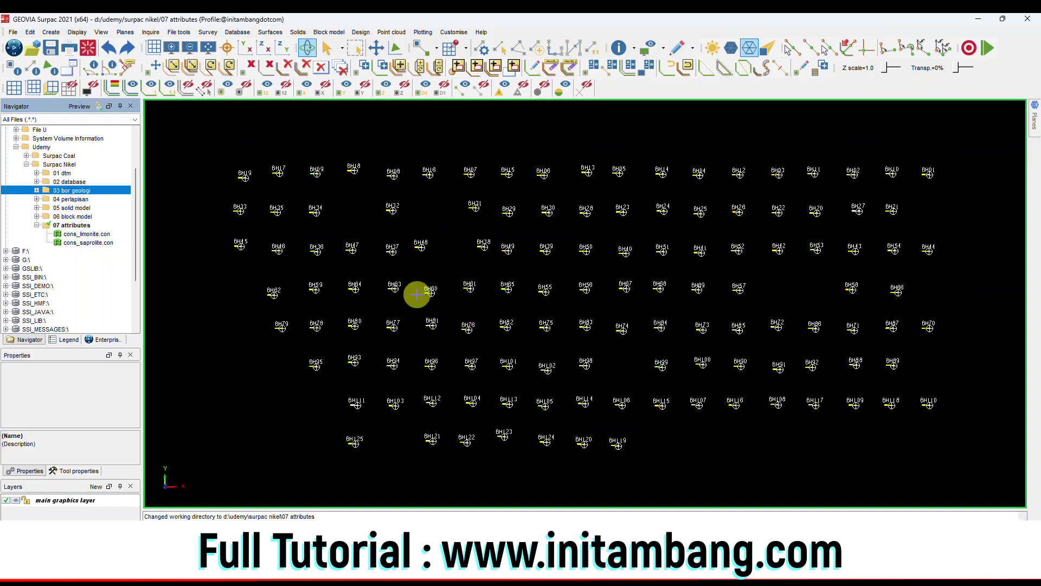
left_click(65, 164)
right_click(65, 164)
left_click(103, 194)
type("08 comp")
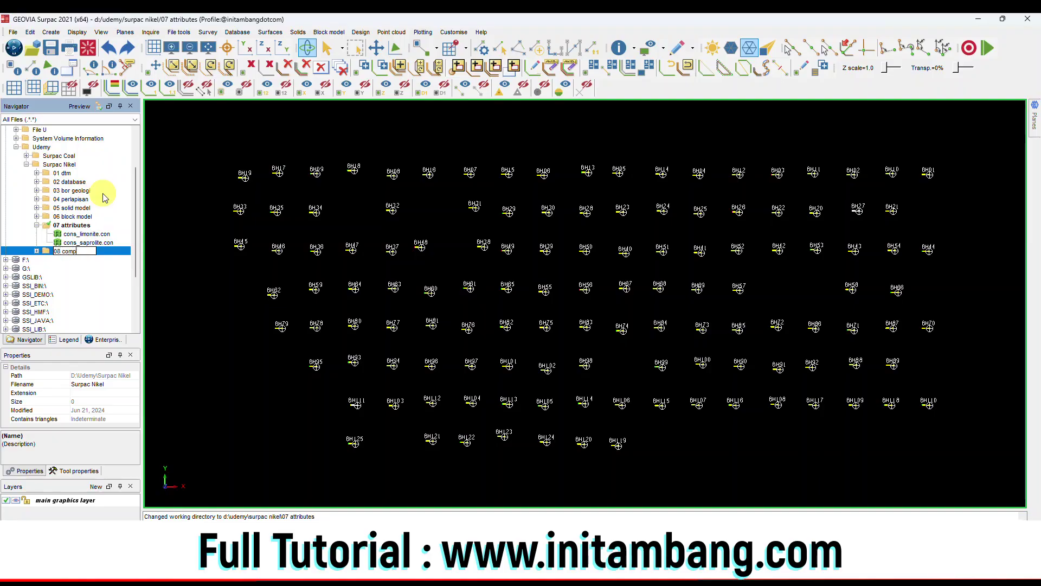
type("osite")
key("Return")
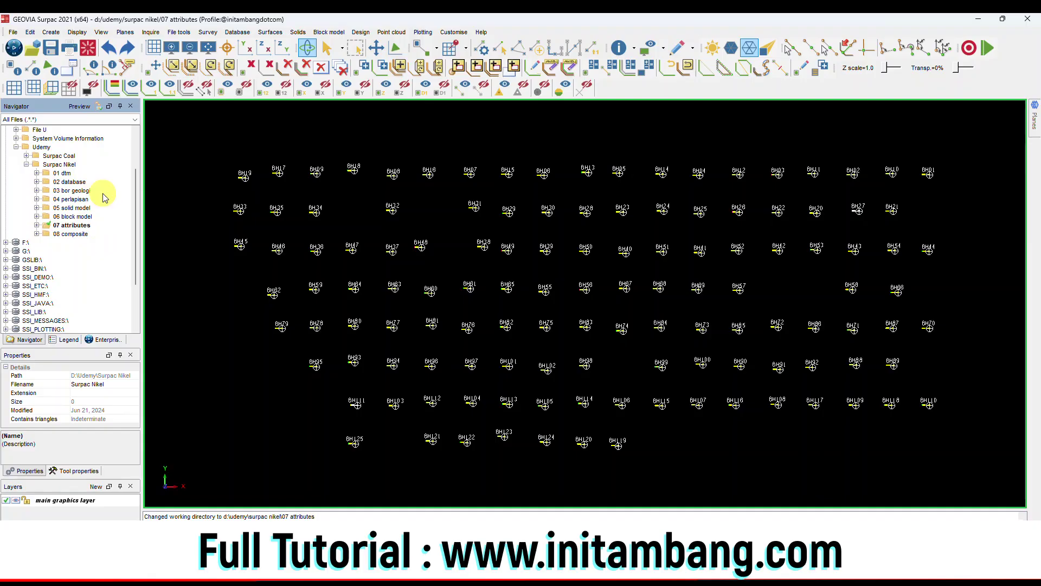
right_click(70, 234)
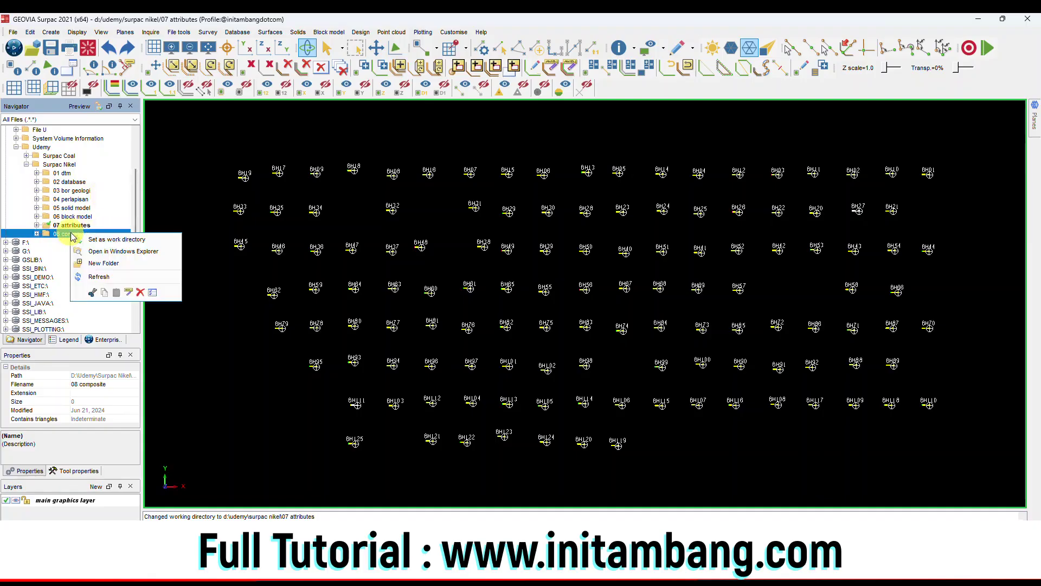
left_click(103, 239)
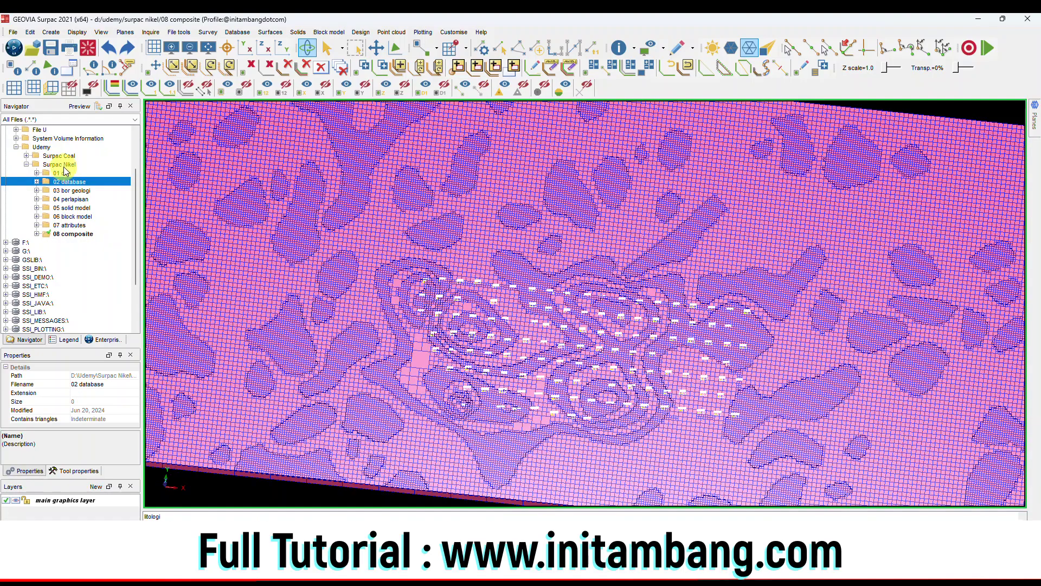
- Create a folder named "09 geostatistik" inside Surpac Nikel and set it as the work directory
left_click(64, 166)
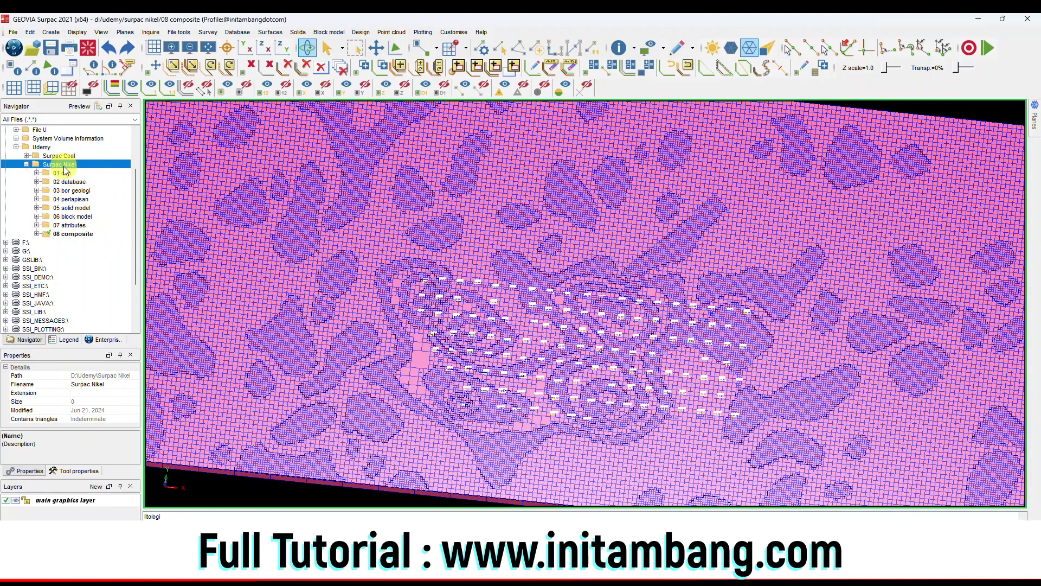
right_click(64, 167)
left_click(93, 198)
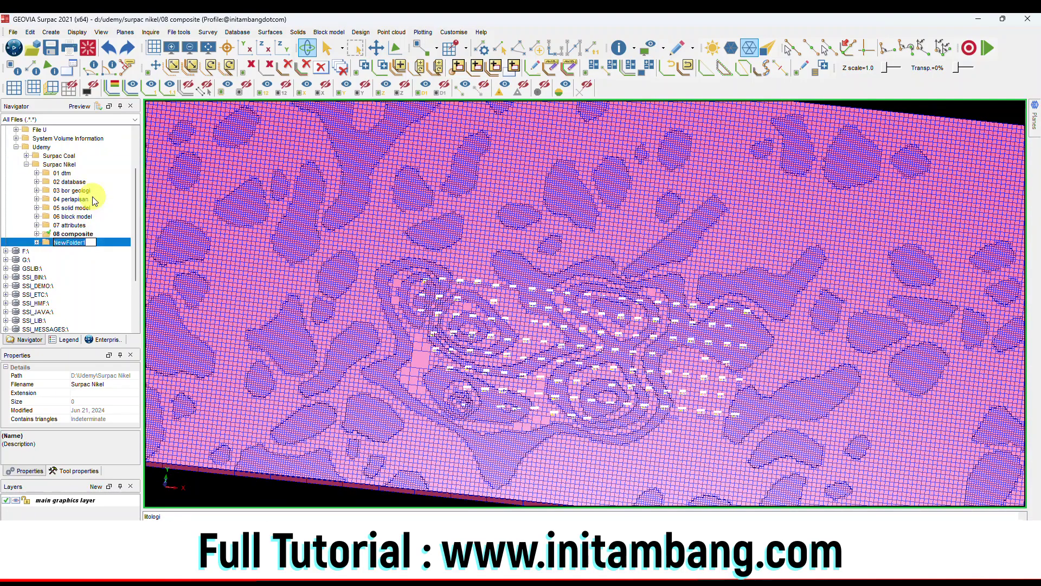
type("09 geostatistik")
key("Return")
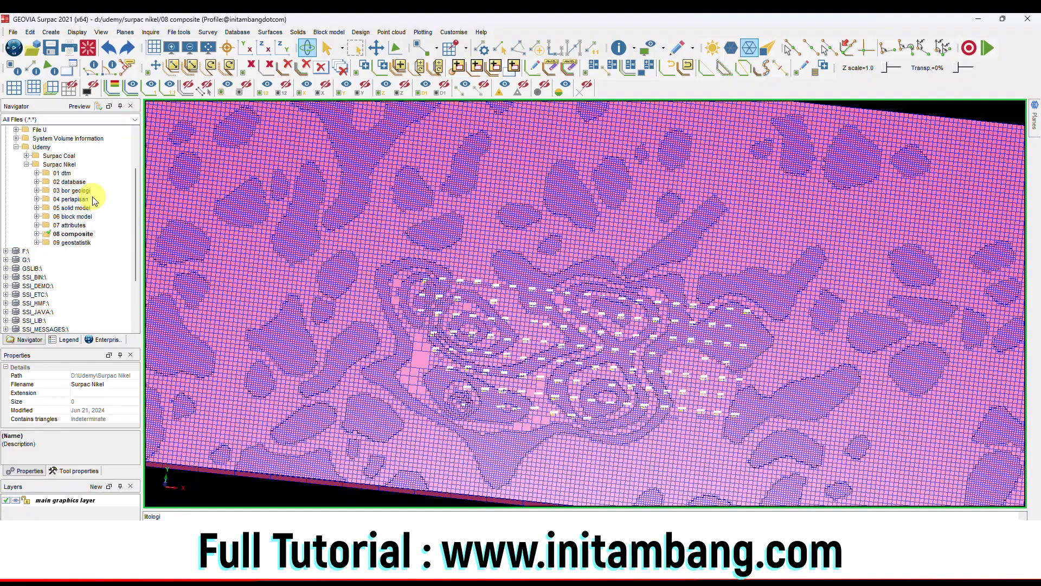
left_click(78, 243)
right_click(78, 243)
left_click(87, 247)
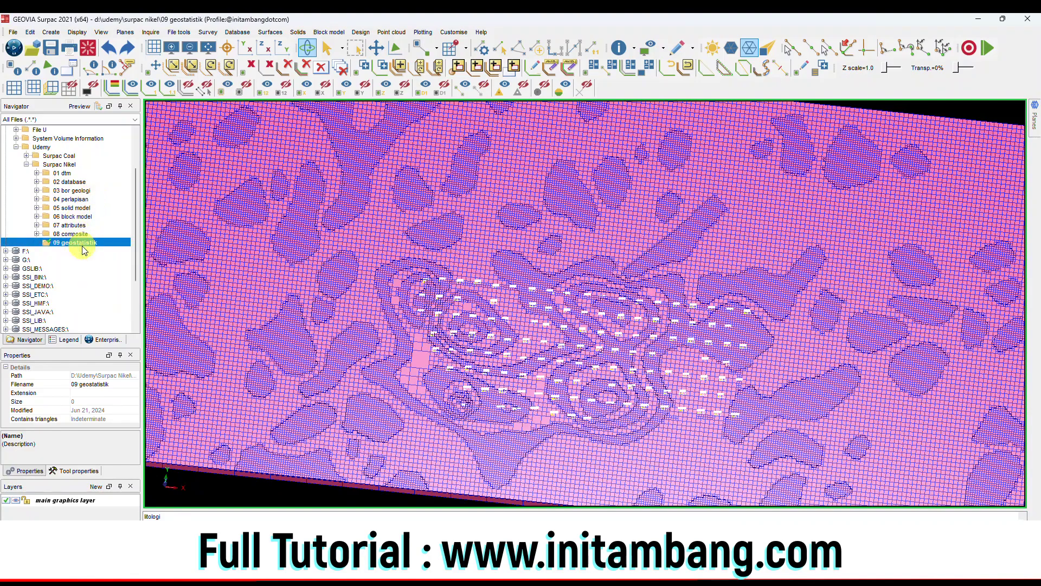
- Open the 08 composite folder and view the attributes of one block near the centre of the block model
double_click(73, 234)
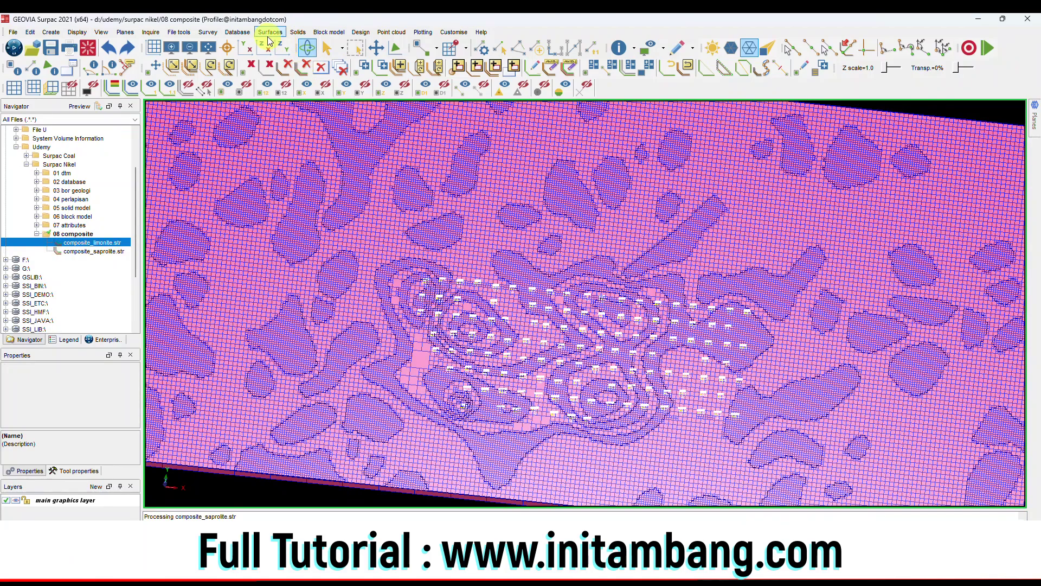
left_click(328, 32)
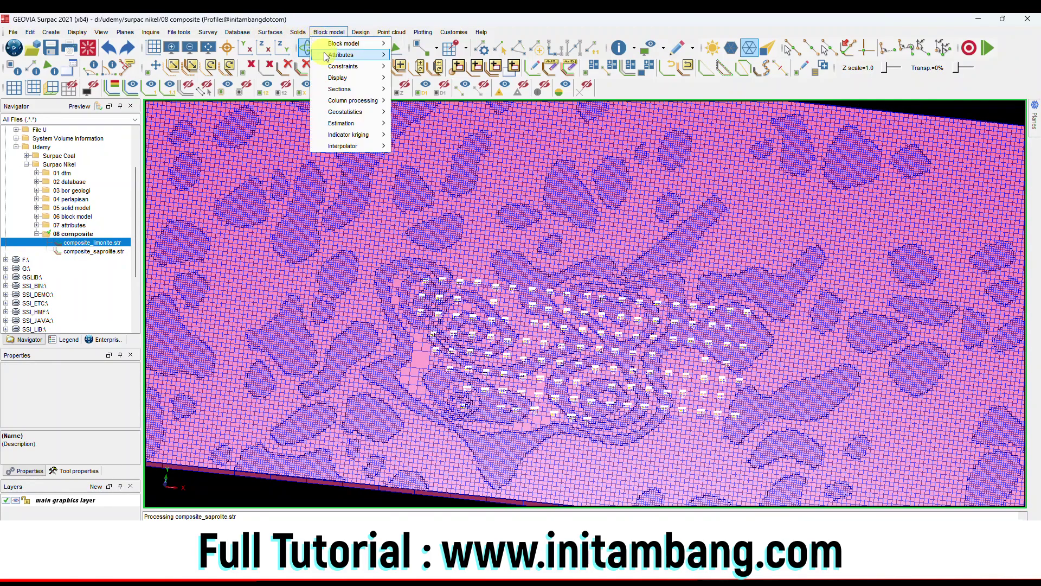
mouse_move(352, 55)
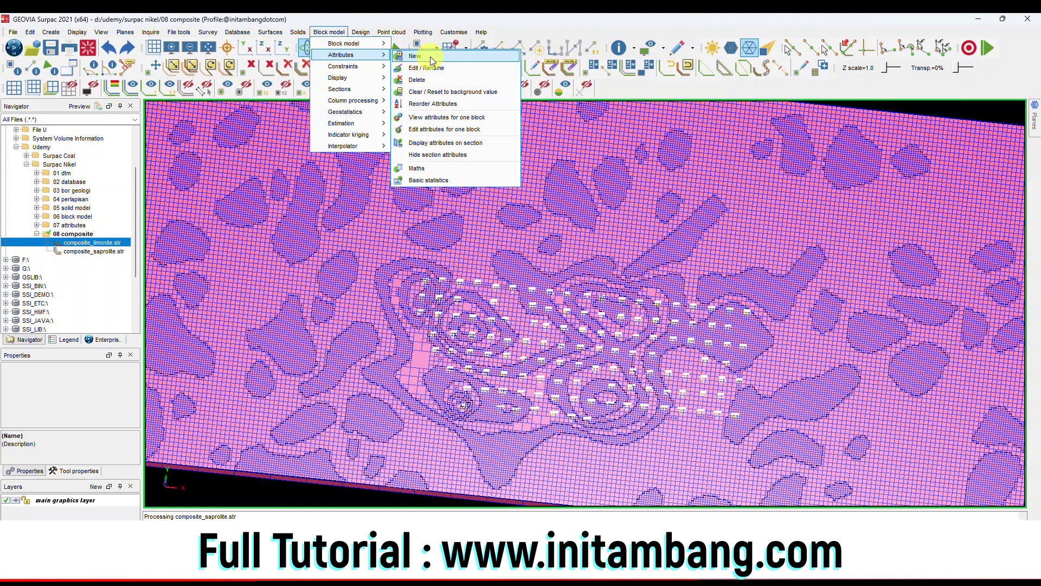
left_click(431, 118)
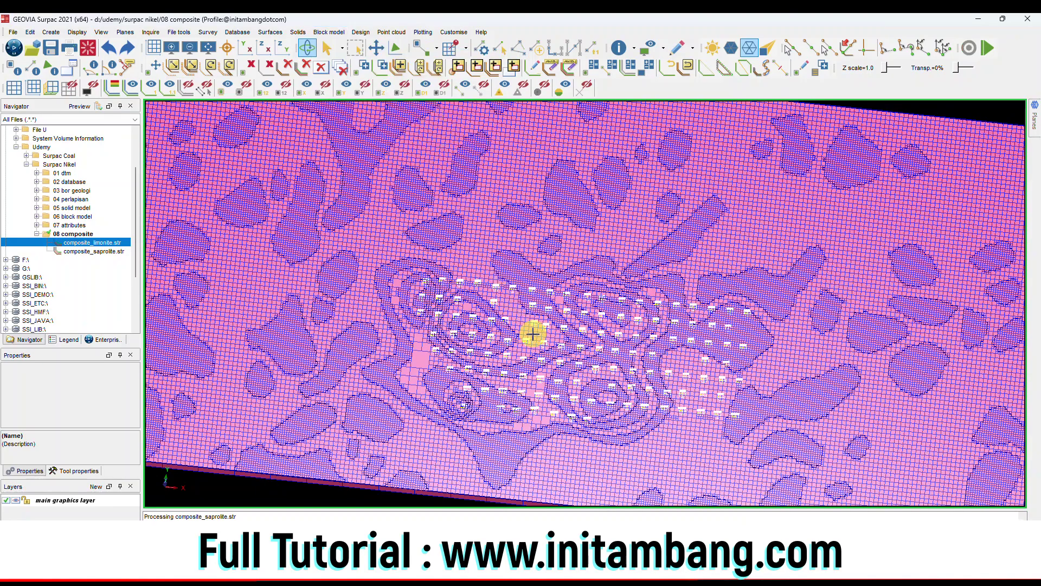
left_click(514, 327)
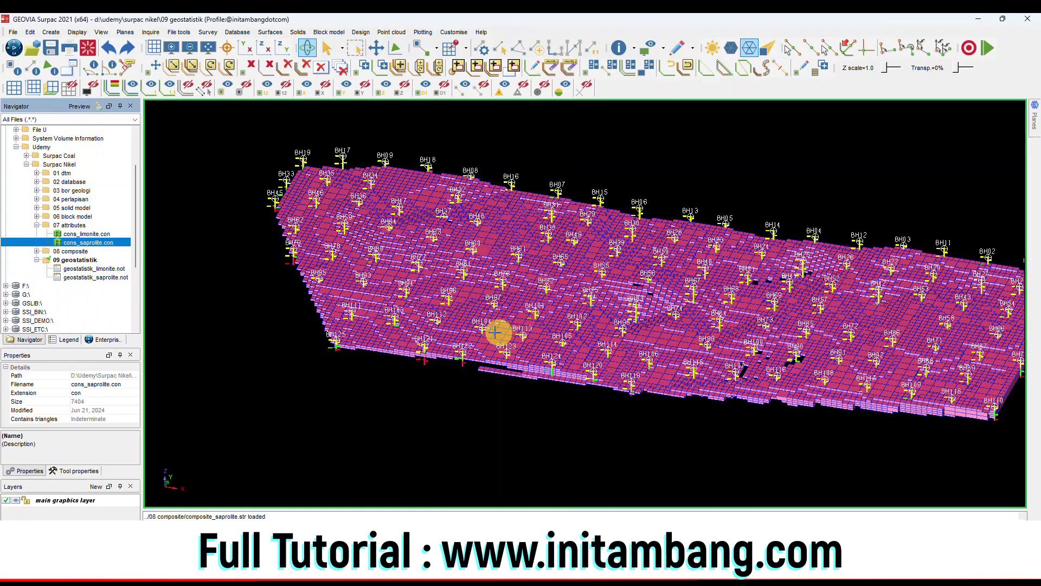
- View the grade, density and lithology attributes of one block near the lower edge of the constrained block model
left_click(324, 34)
mouse_move(347, 44)
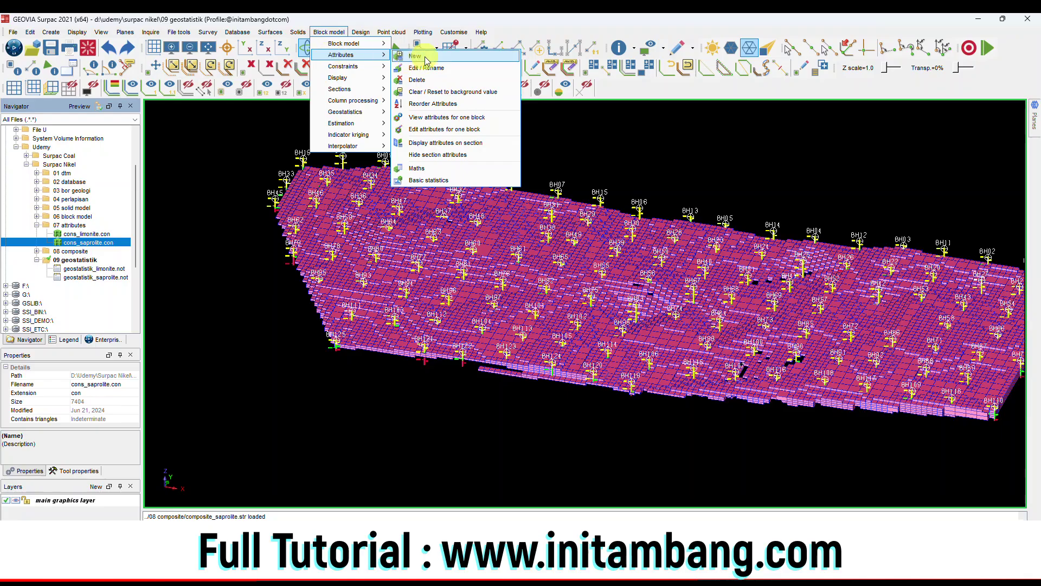
left_click(422, 118)
left_click(405, 352)
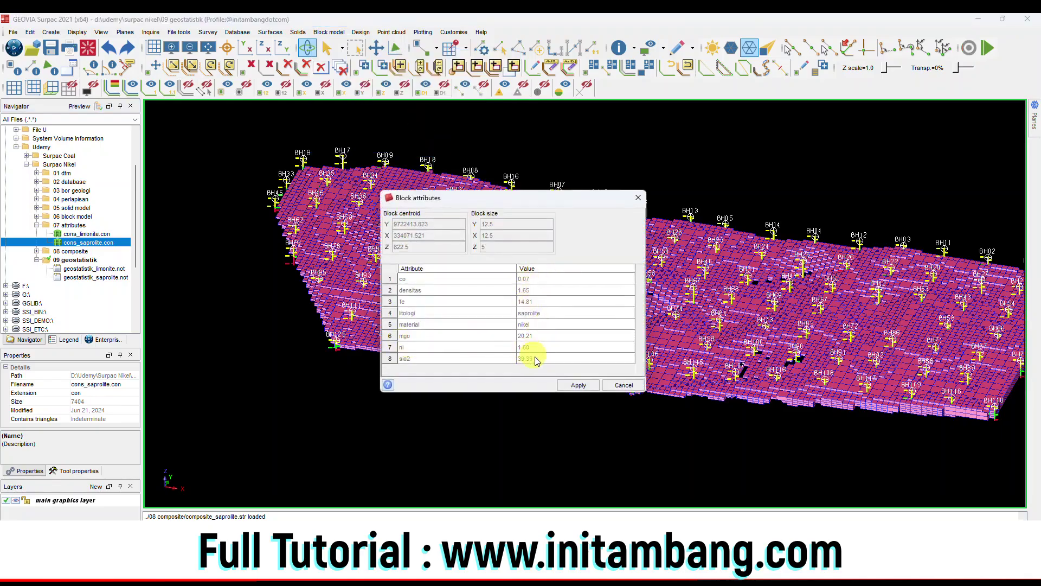
left_click(571, 384)
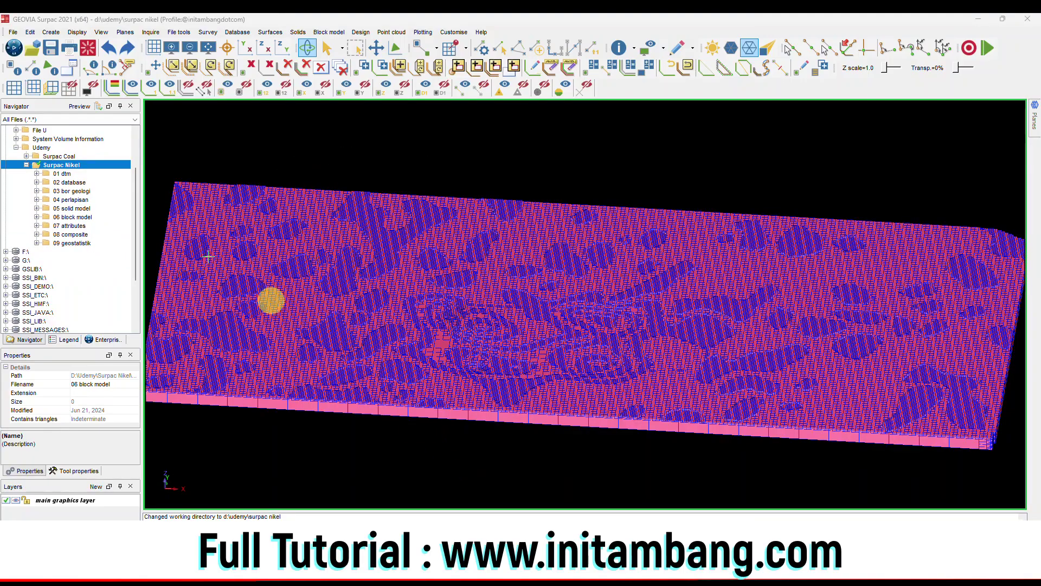
- Create a folder named "10 sumber daya awal" inside Surpac Nikel and set it as the work directory
right_click(75, 168)
left_click(117, 201)
type("1")
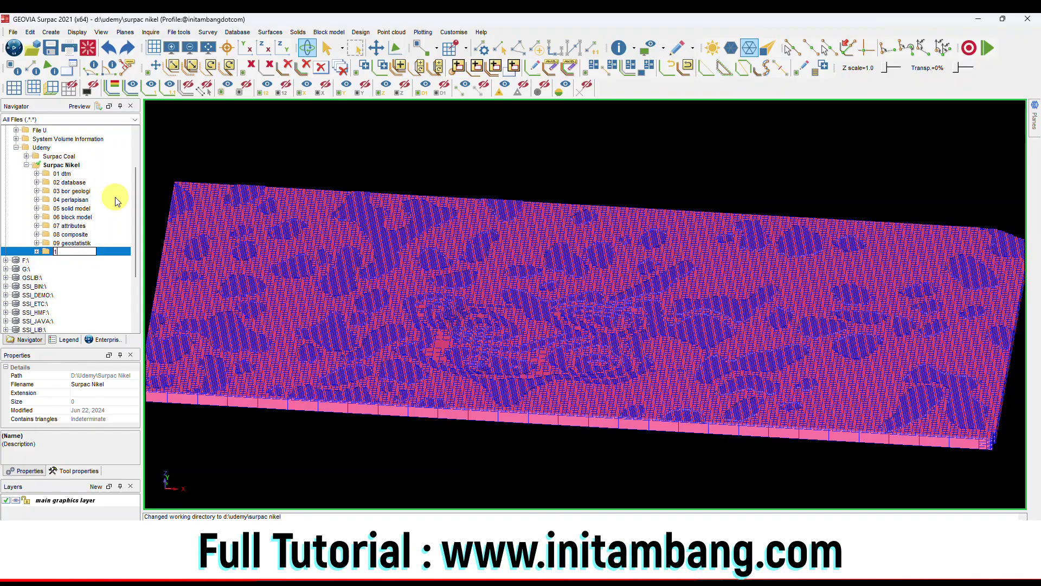
type("0 sumber daya awal")
key("Return")
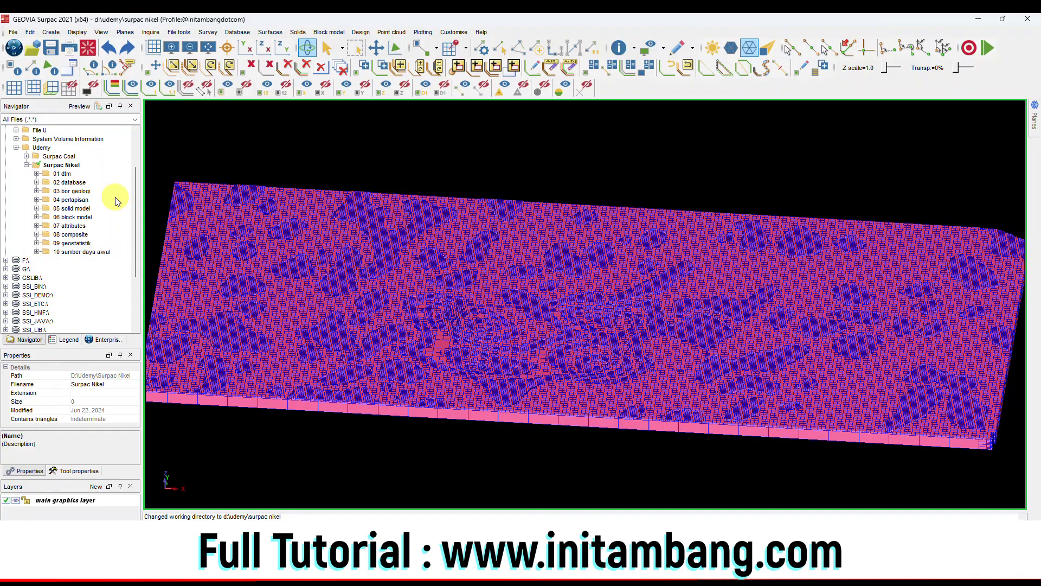
left_click(84, 251)
right_click(83, 251)
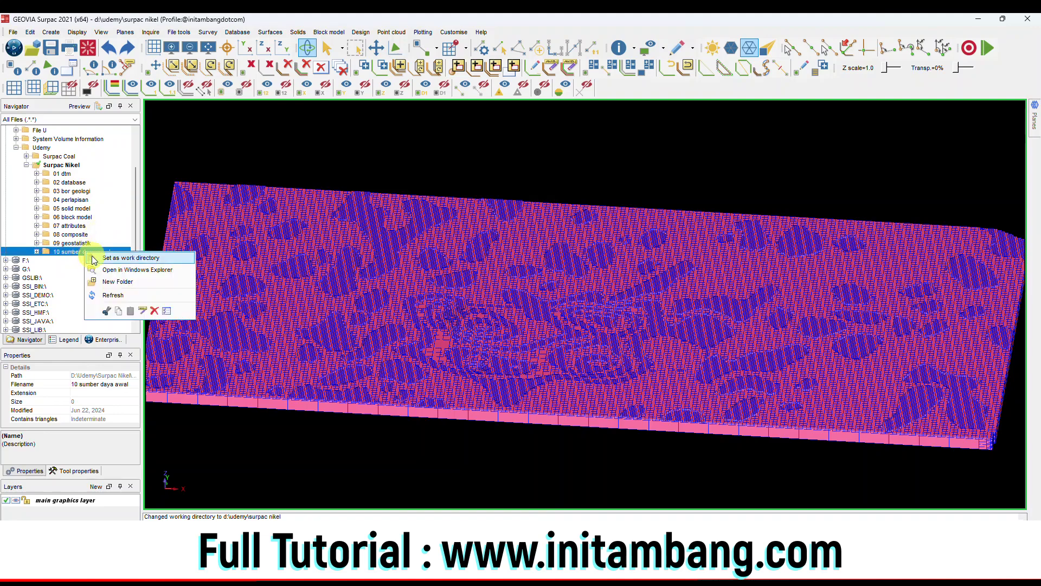
left_click(94, 258)
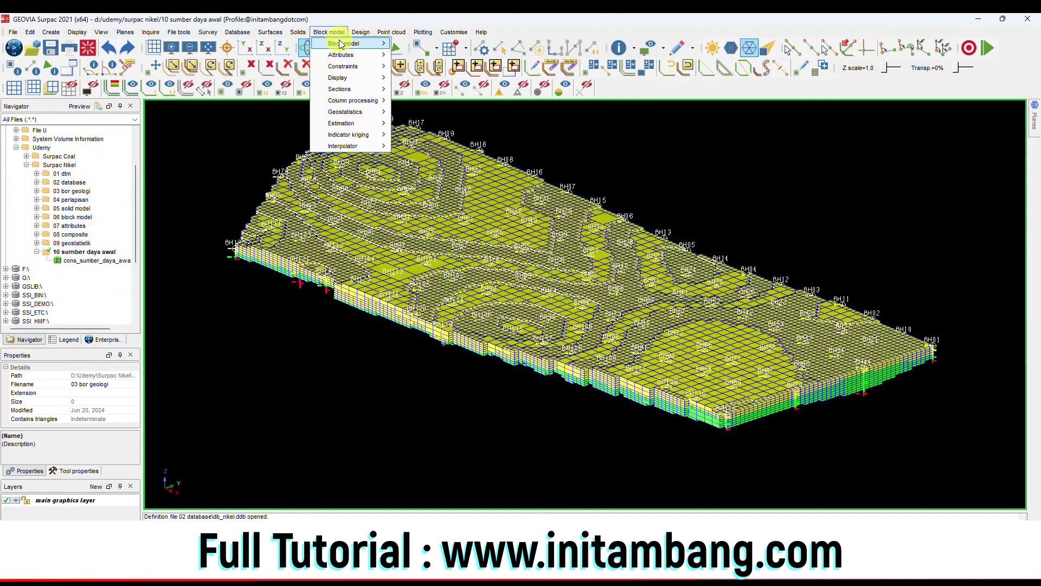
- Generate a constrained standard block model report in .csv format, naming both the format and output files "vol_sumber_daya_awal"
mouse_move(346, 44)
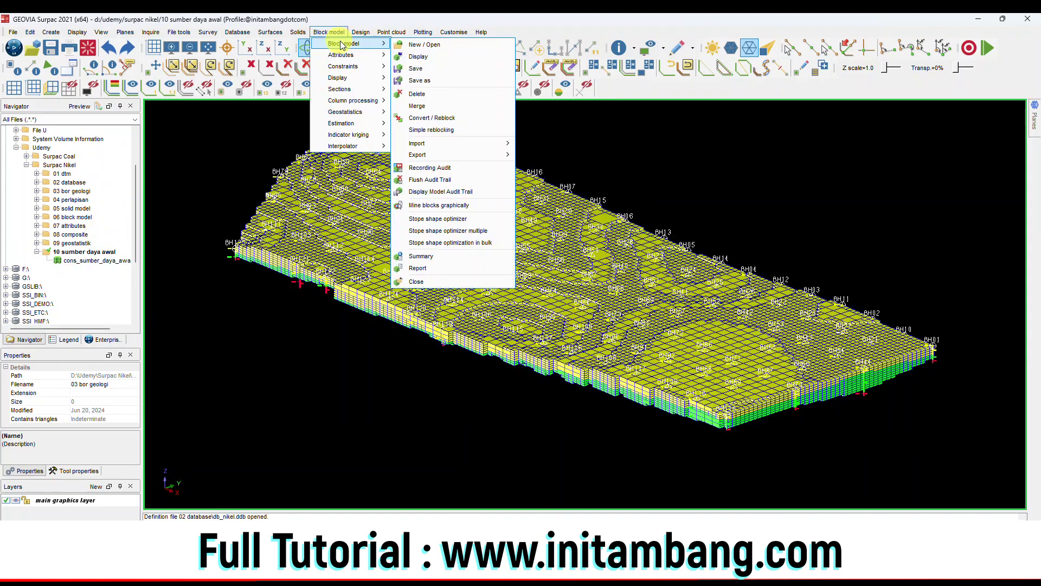
left_click(427, 269)
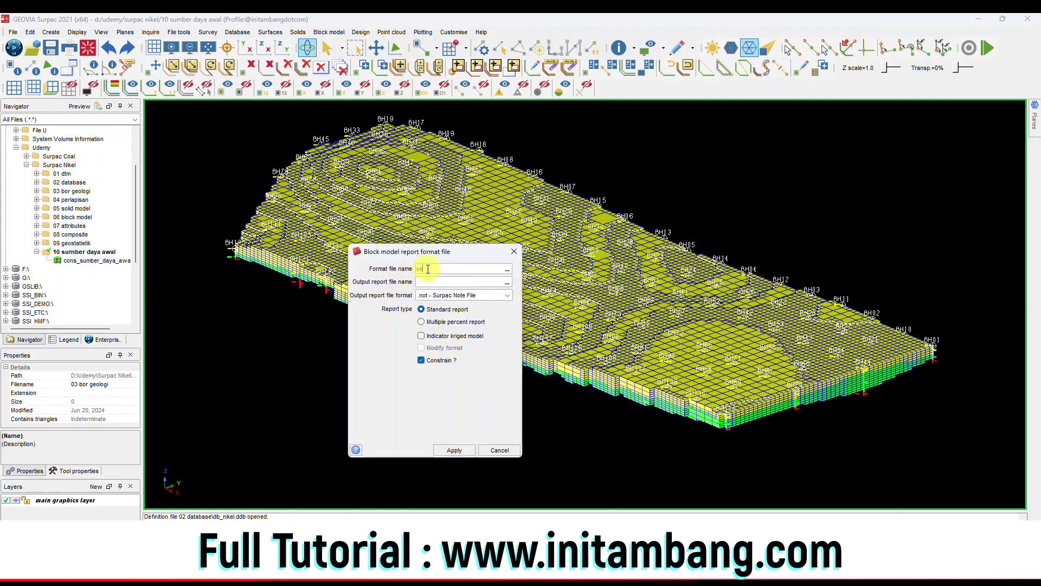
type("vol_sumber_daya")
double_click(428, 268)
key("ctrl+c")
left_click(427, 281)
key("ctrl+v")
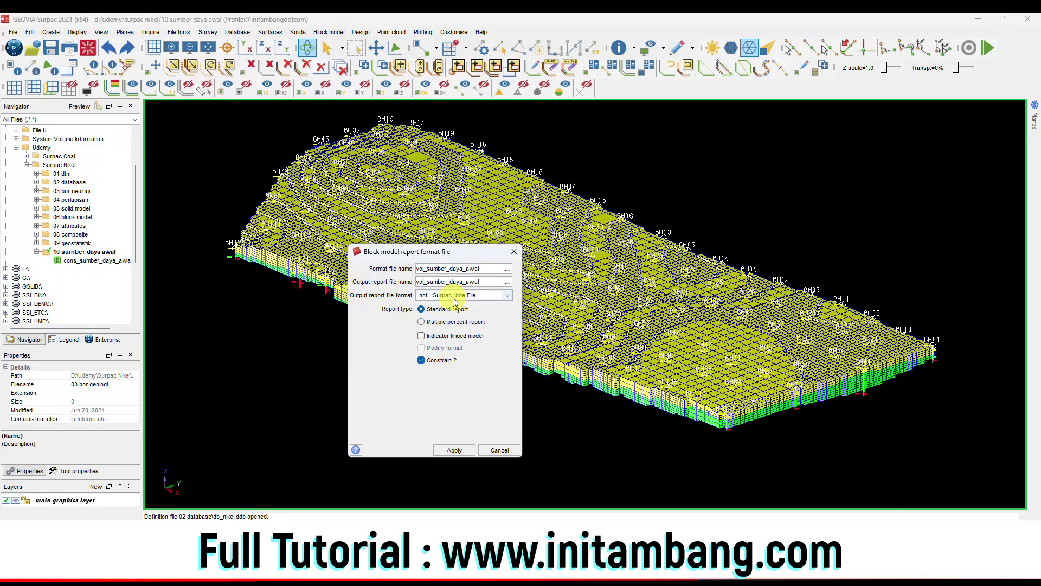
left_click(453, 296)
left_click(451, 315)
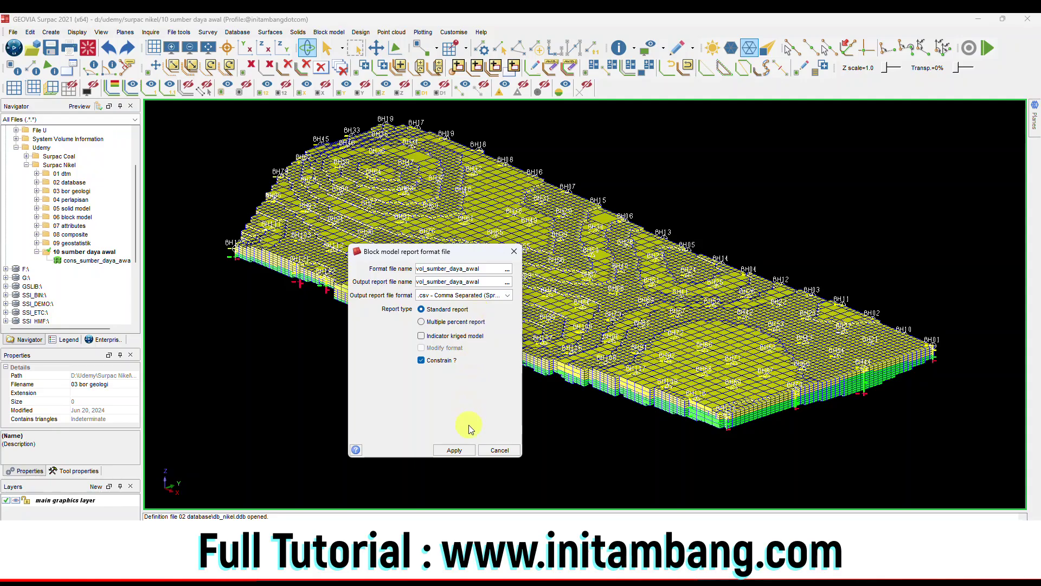
left_click(456, 450)
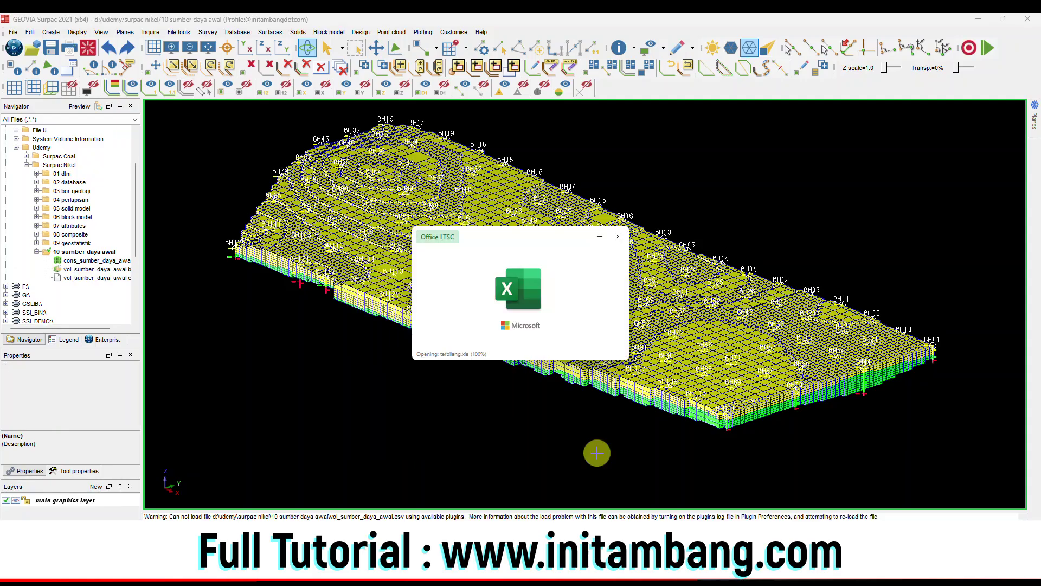
- In the Excel report, apply the comma number style to the Volume and Tonnes values in D16:E22
left_click_drag(137, 359, 172, 424)
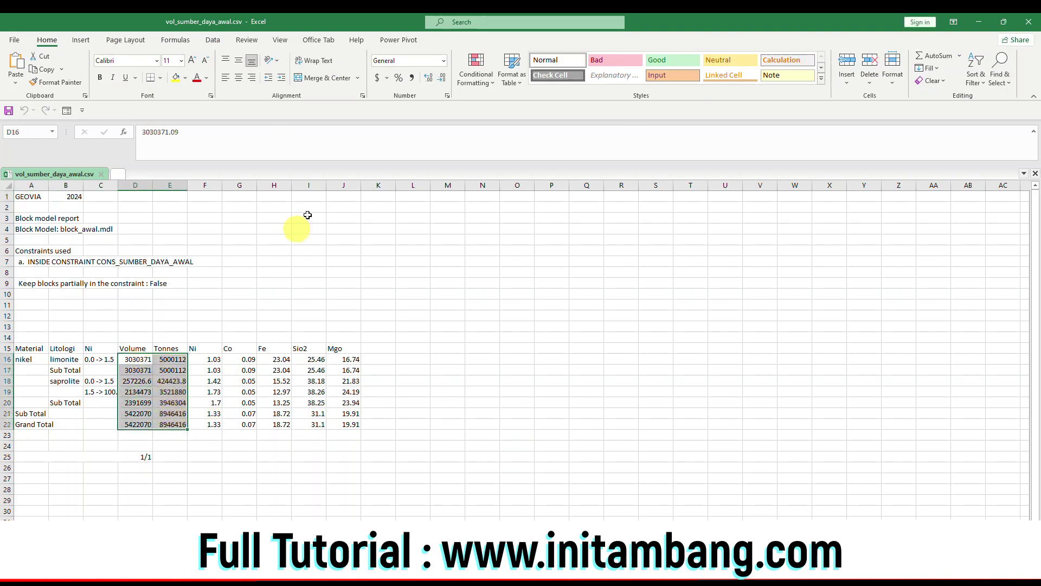
left_click(412, 79)
left_click(289, 443)
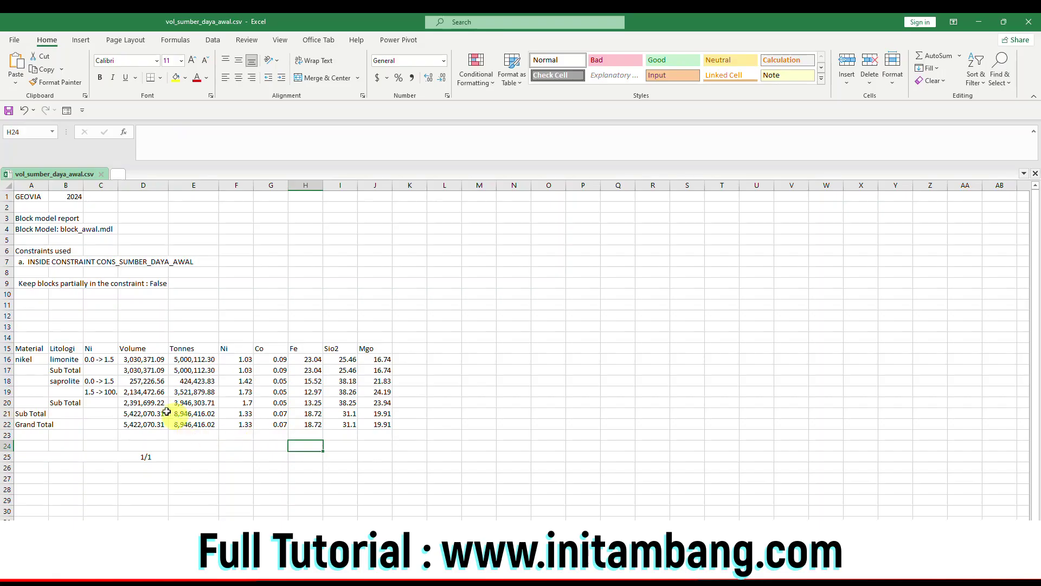
left_click(72, 381)
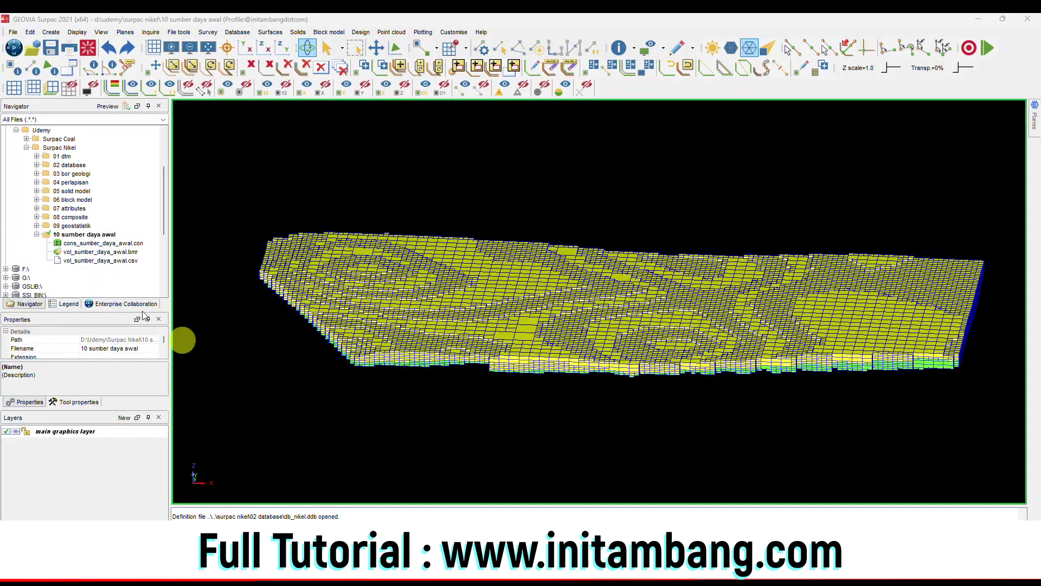
- Create a folder named "11 pit optimasi" inside Surpac Nikel and set it as the work directory
left_click(34, 236)
left_click(36, 234)
left_click(65, 148)
right_click(72, 150)
left_click(95, 180)
type("11 pit optimasi")
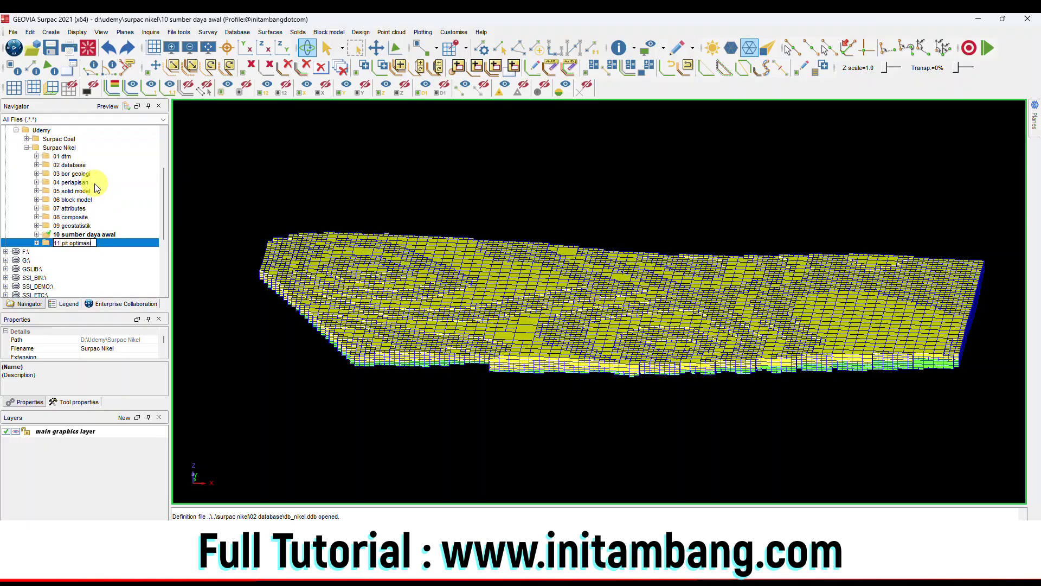
key("Return")
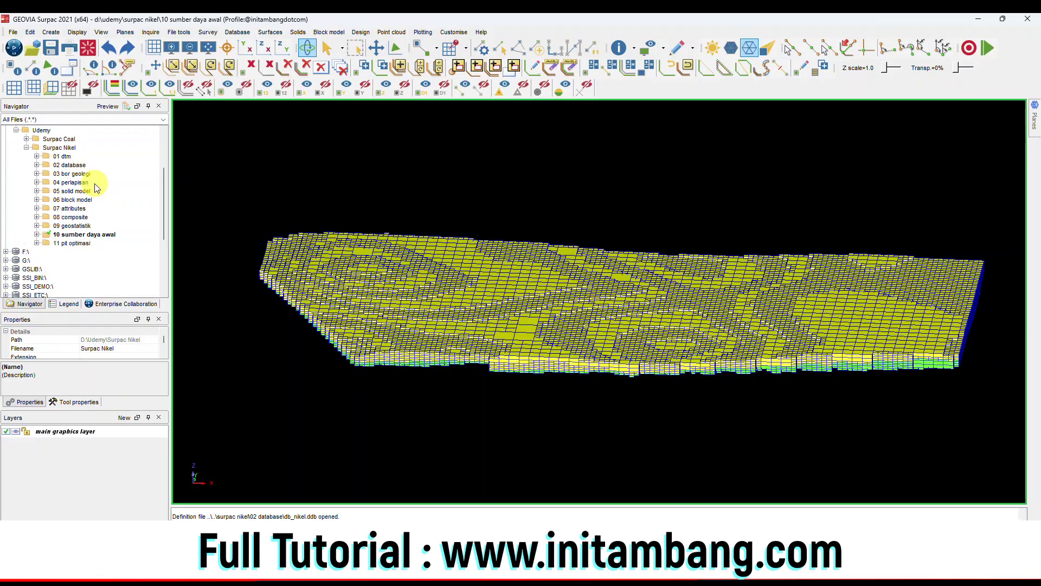
right_click(85, 243)
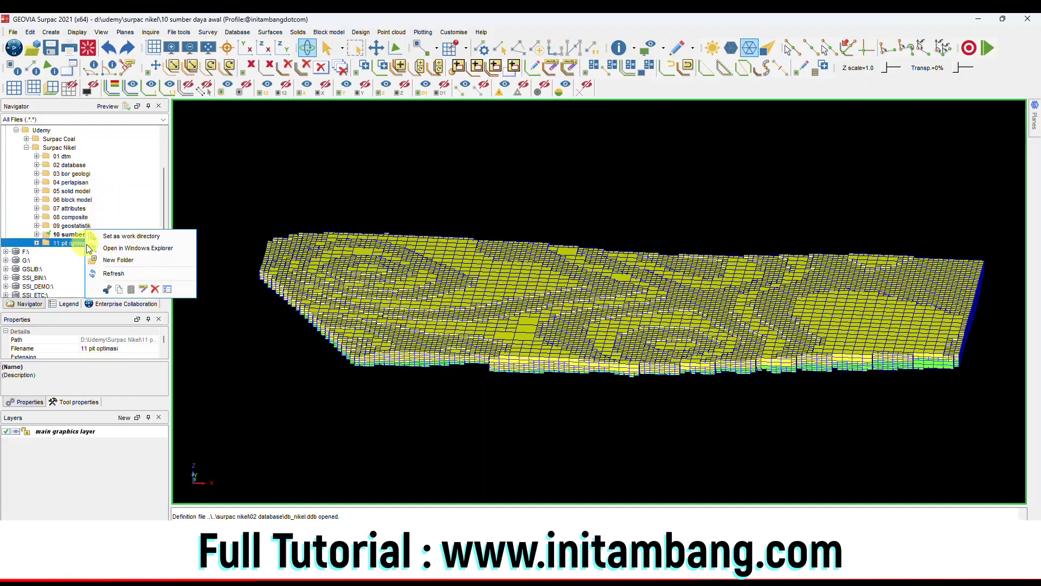
left_click(106, 237)
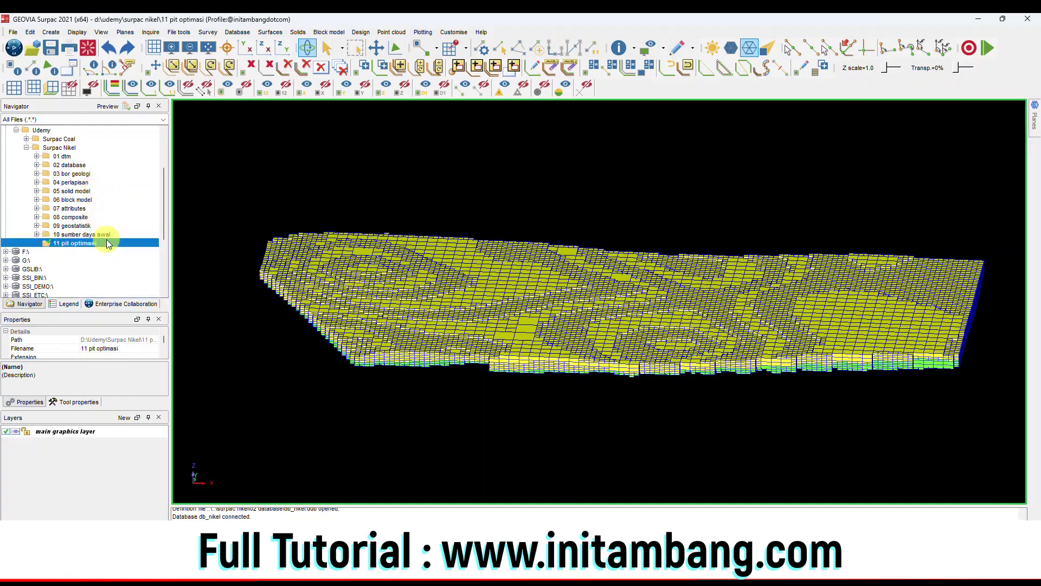
- Export the block_optimasi block model to Whittle as pit_optimasi.mod and pit_optimasi.par, and open the parameter file
left_click(72, 201)
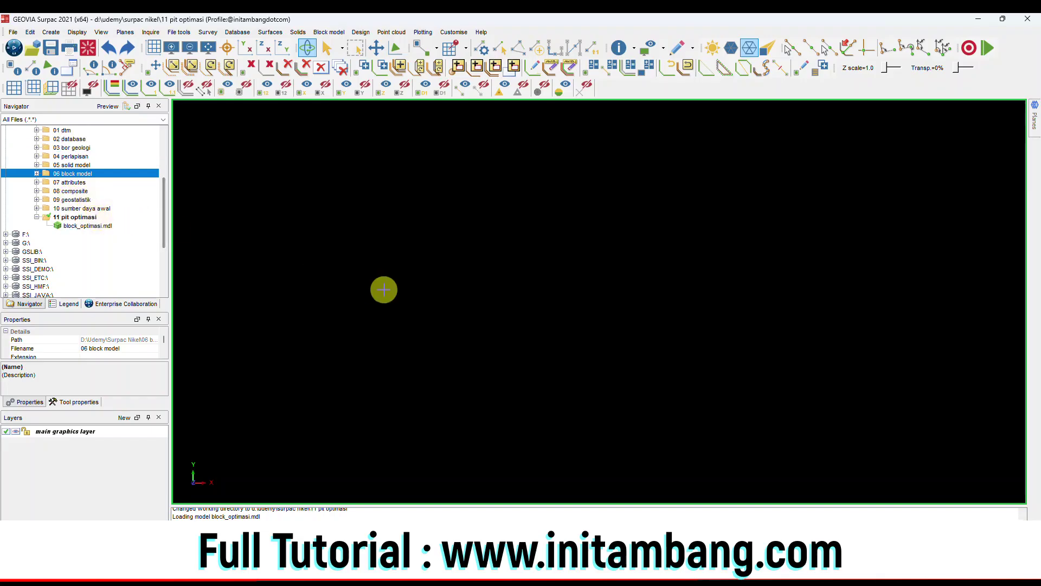
left_click(342, 33)
mouse_move(340, 41)
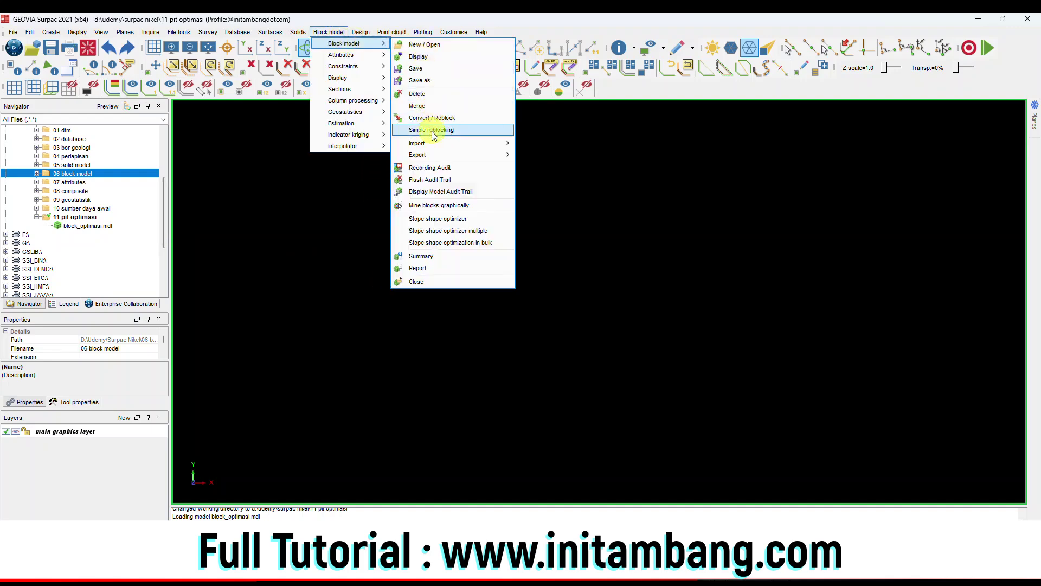
mouse_move(437, 156)
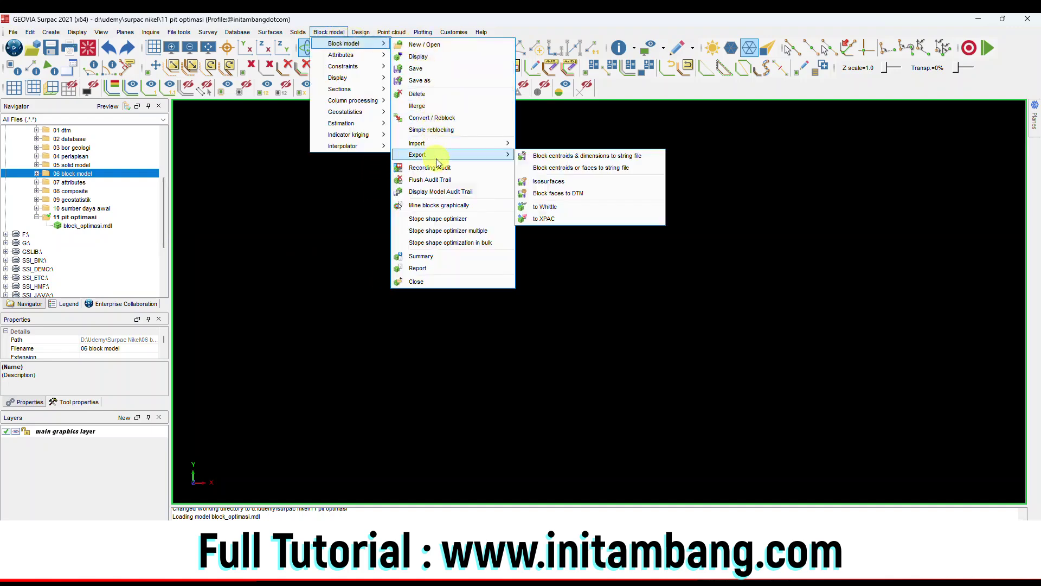
left_click(551, 205)
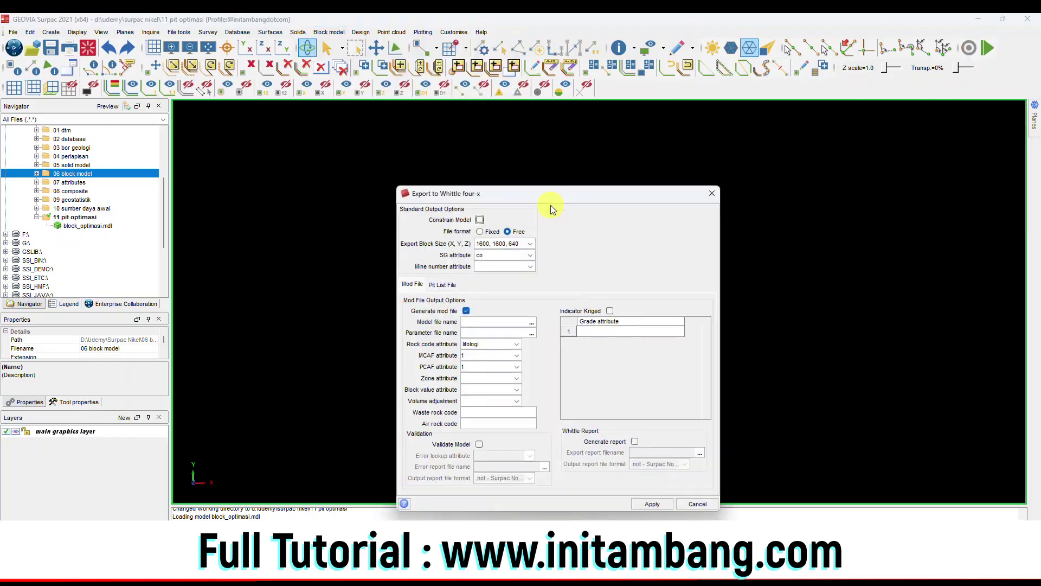
key("Return")
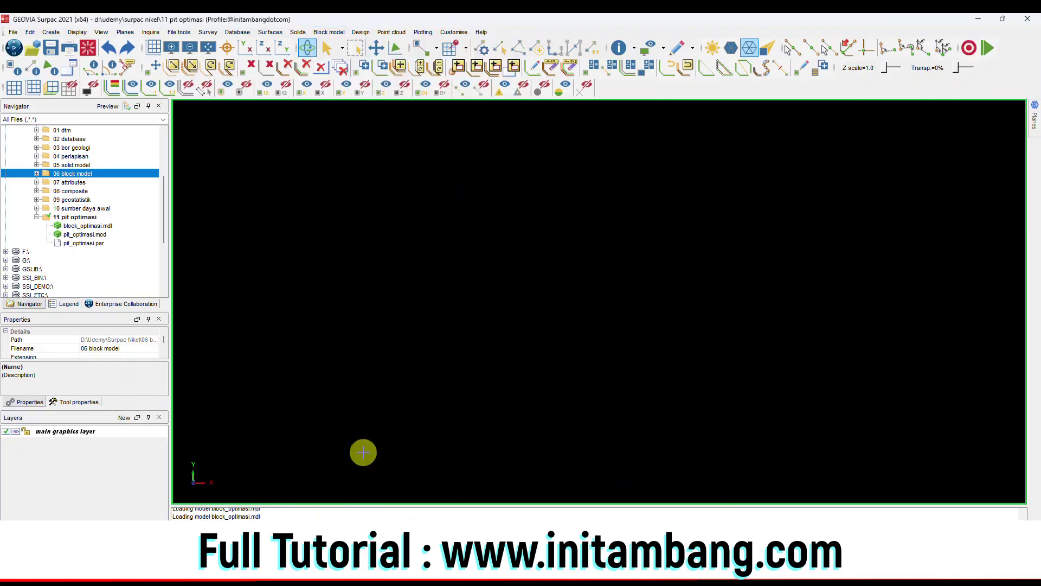
double_click(100, 243)
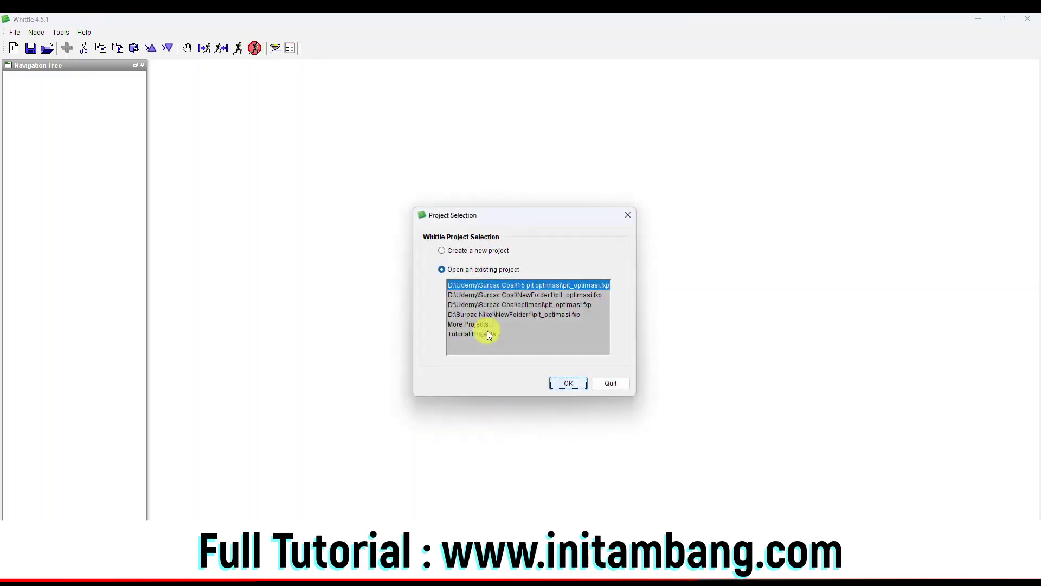
- Switch to Whittle, start a new project and set its directory to D:\Udemy\Surpac Nikel\11 pit optimasi
left_click(467, 251)
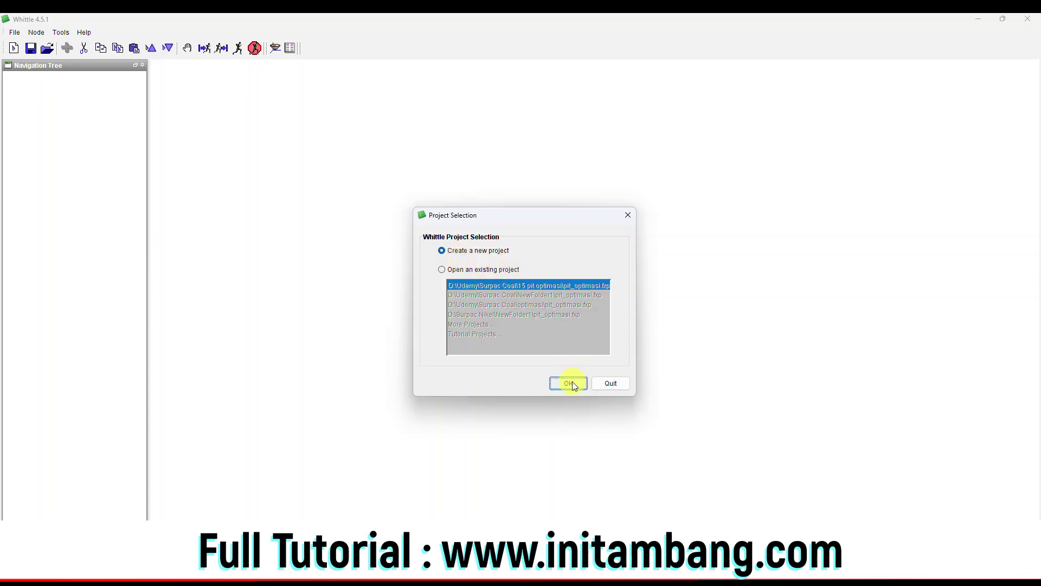
left_click(568, 383)
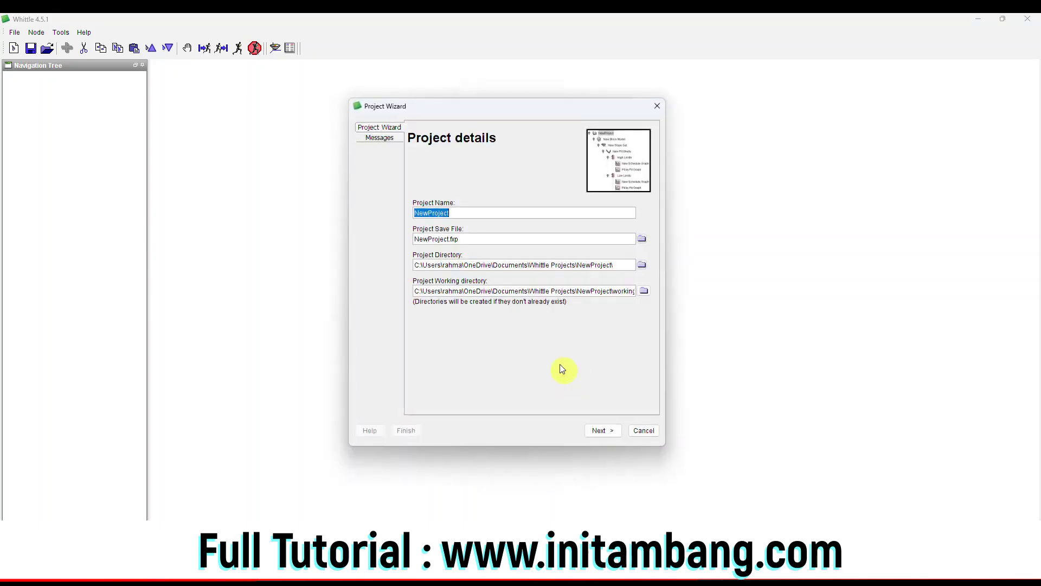
left_click(641, 265)
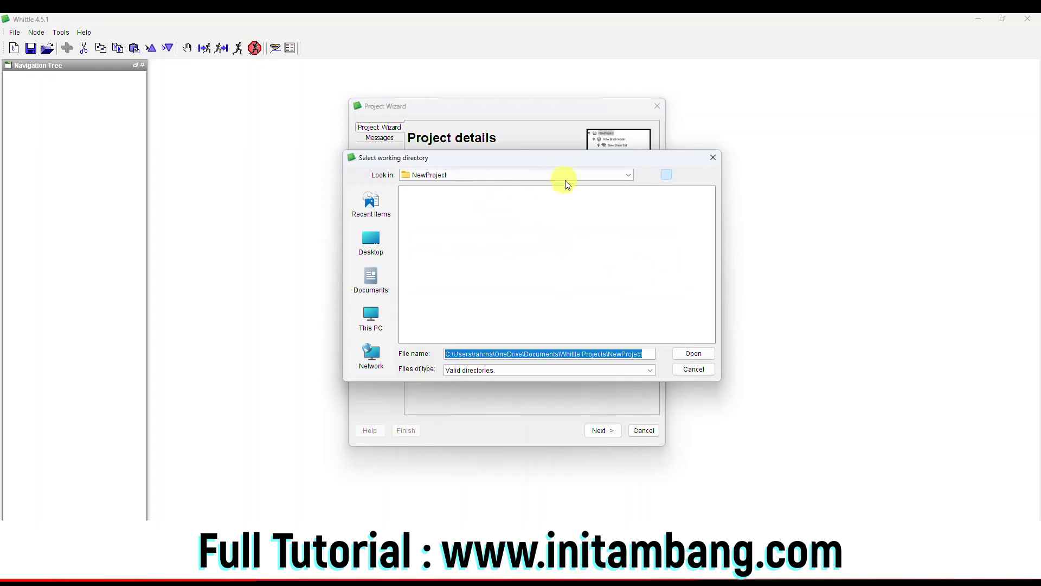
left_click(558, 176)
left_click(472, 216)
left_click(428, 240)
double_click(430, 241)
double_click(434, 202)
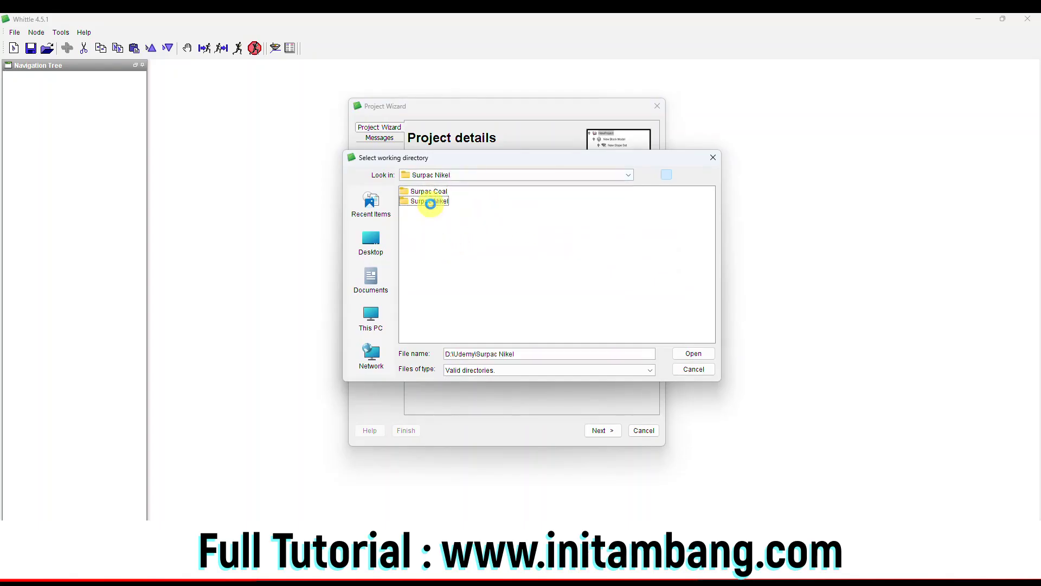
double_click(441, 288)
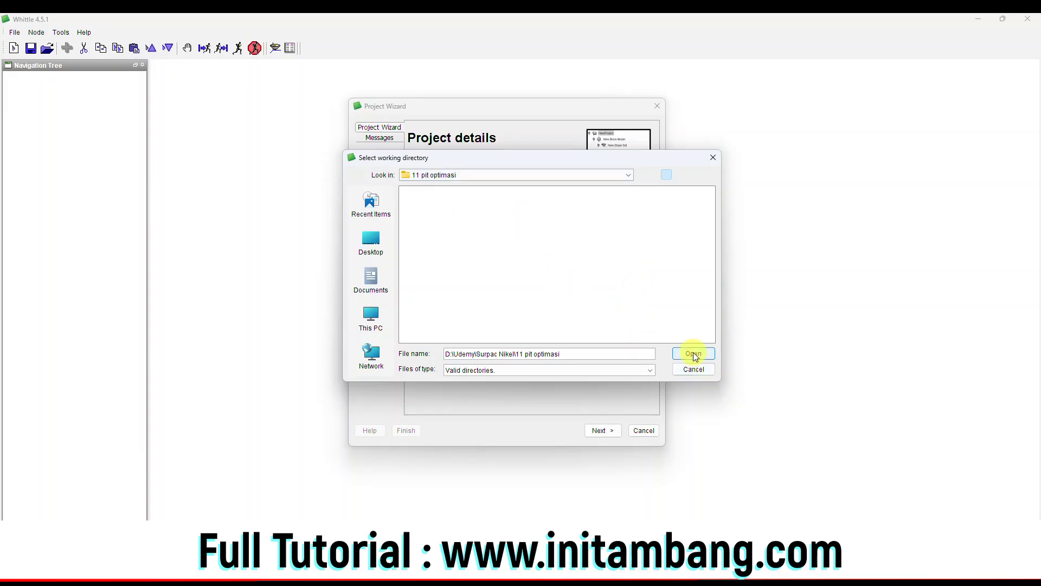
left_click(693, 352)
- Name the new Whittle project "pit_optimasi" and proceed to the model import settings
double_click(477, 212)
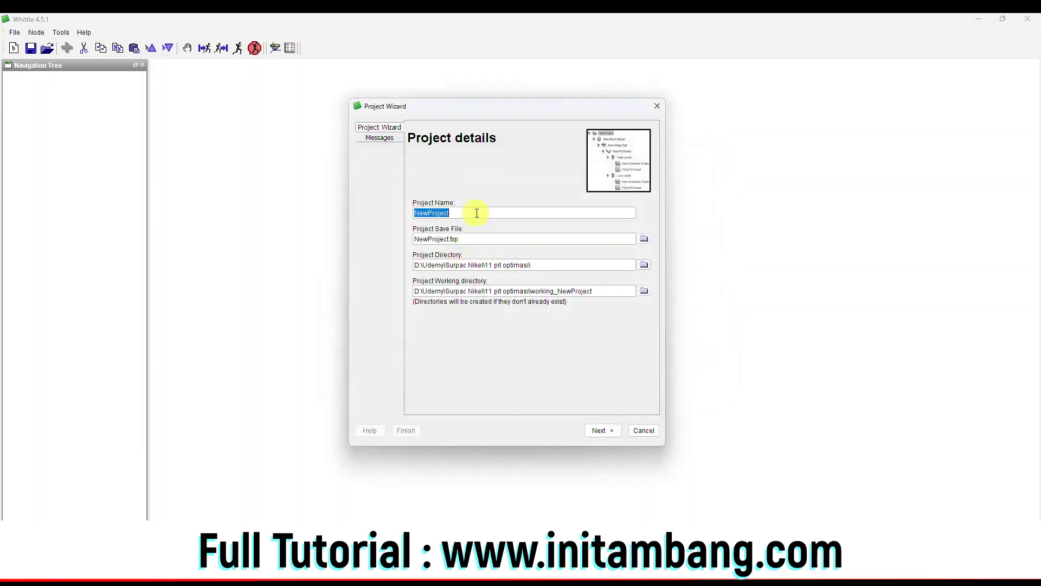
type("pit")
type("_optimasi")
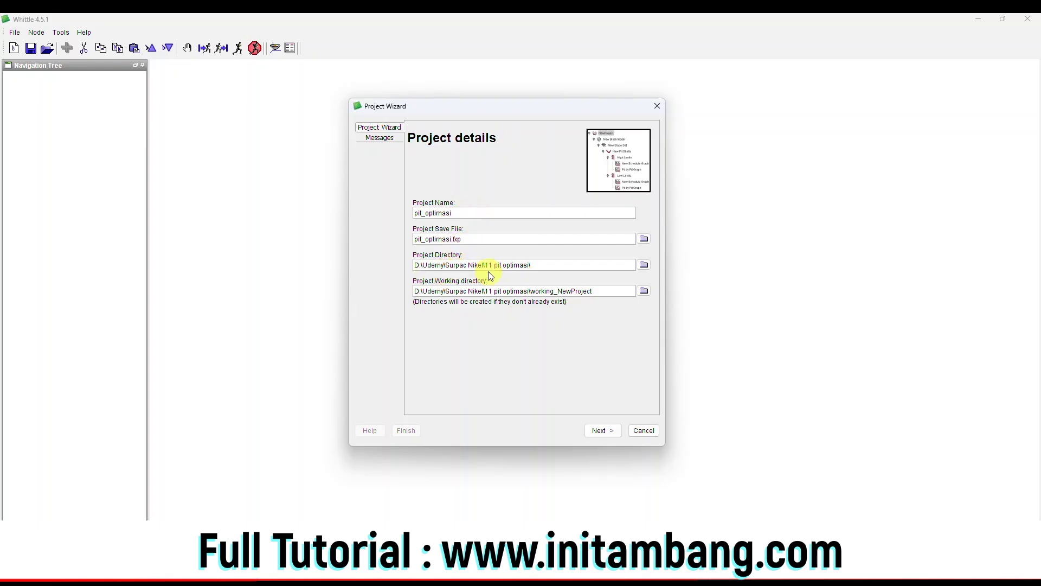
left_click(602, 430)
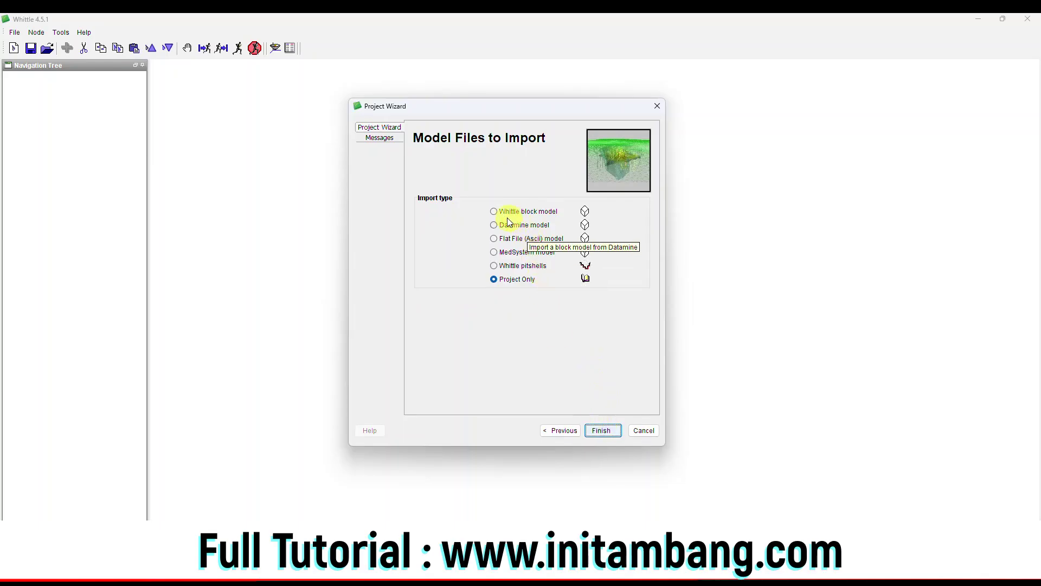
- Select the Whittle block model import type and load pit_optimasi.mod with pit_optimasi.par from the Surpac Nikel "11 pit optimasi" folder
left_click(492, 211)
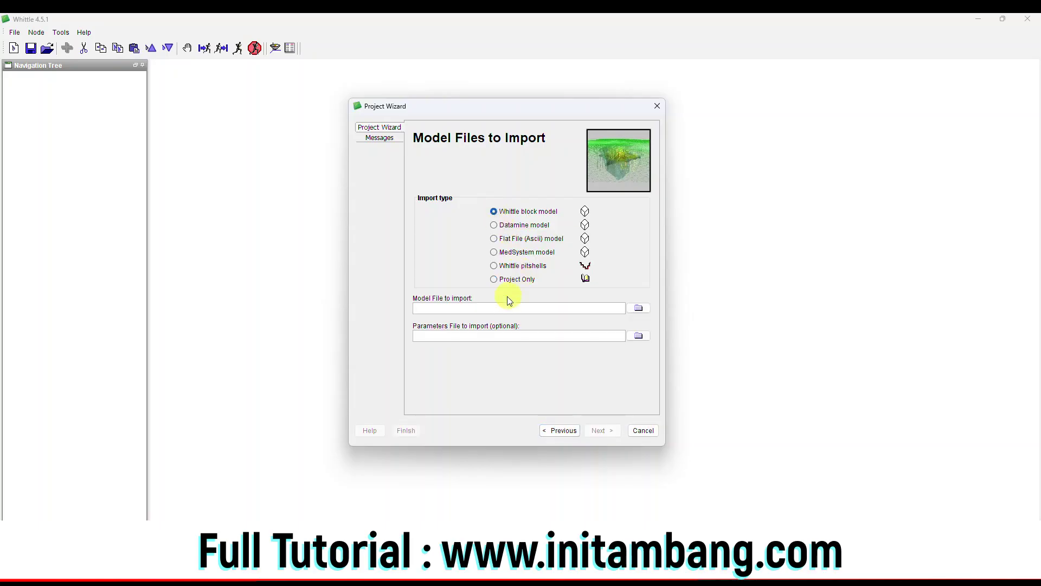
left_click(633, 309)
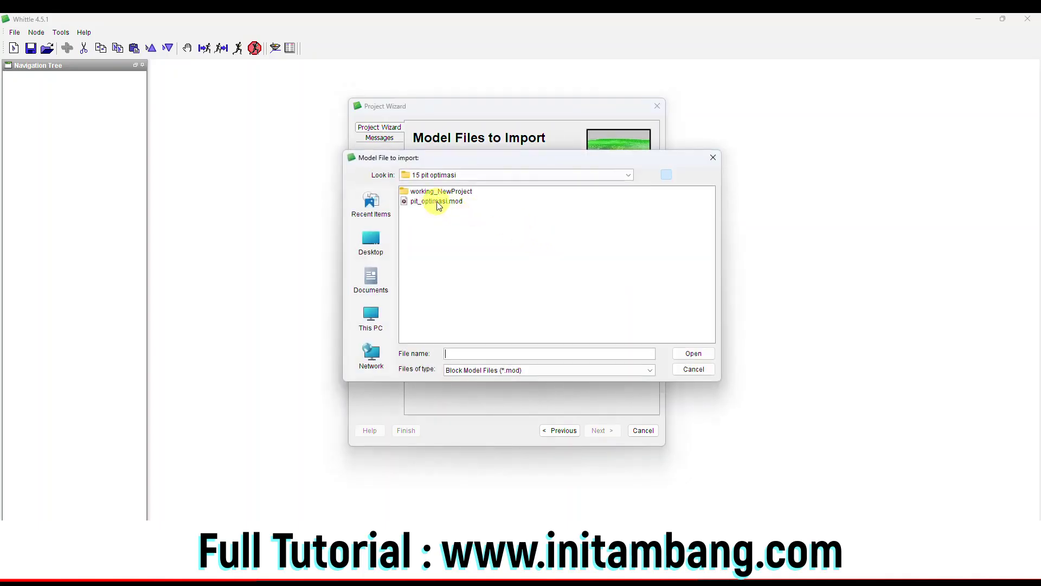
left_click(628, 175)
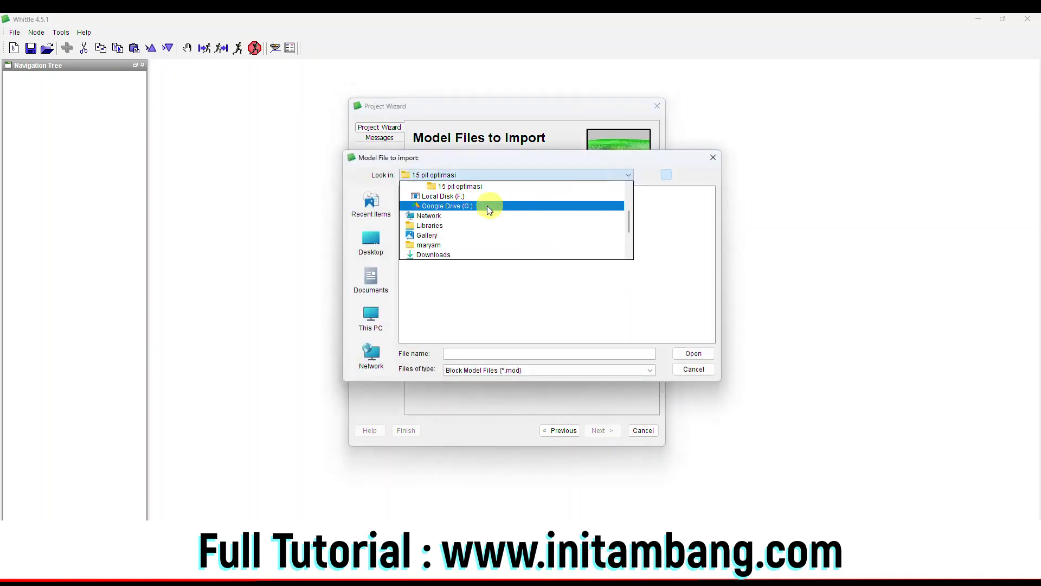
scroll(462, 198, "up", 2)
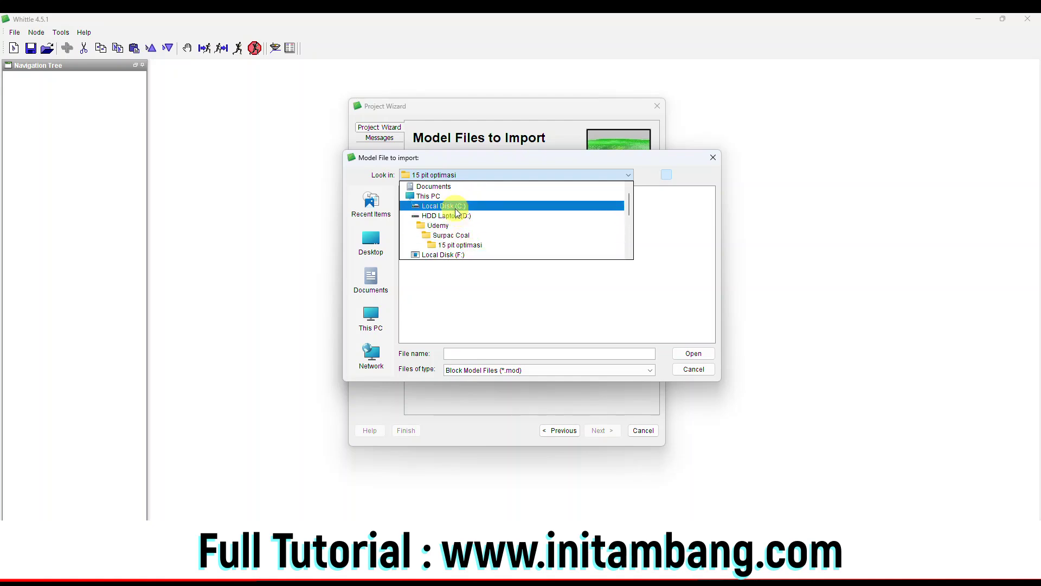
left_click(454, 215)
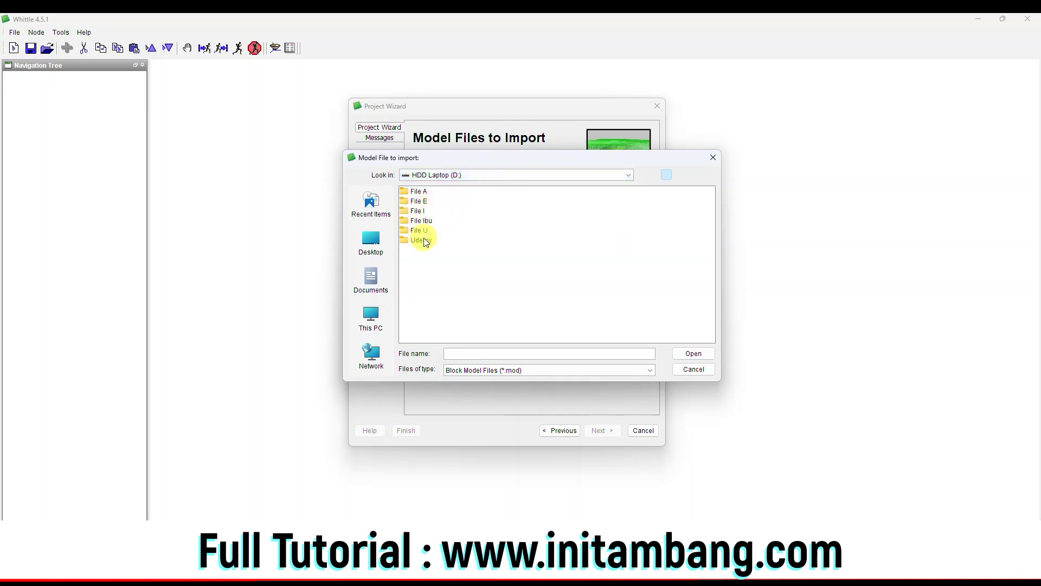
double_click(424, 242)
double_click(430, 201)
double_click(442, 288)
double_click(440, 192)
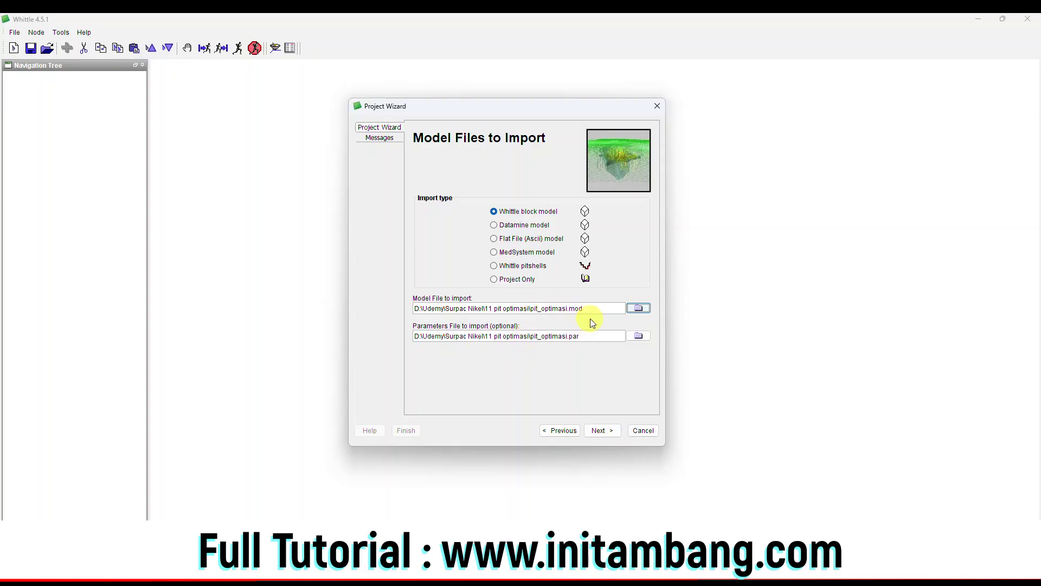
left_click(603, 428)
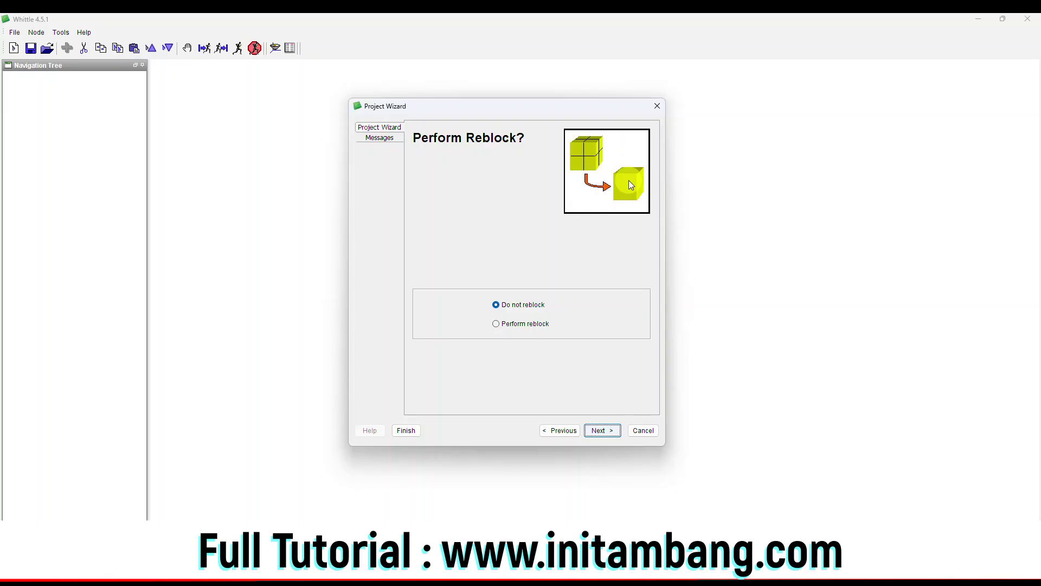
- Set up the project with no reblocking, the Standard extracted product process type and no stockpiles
left_click(600, 428)
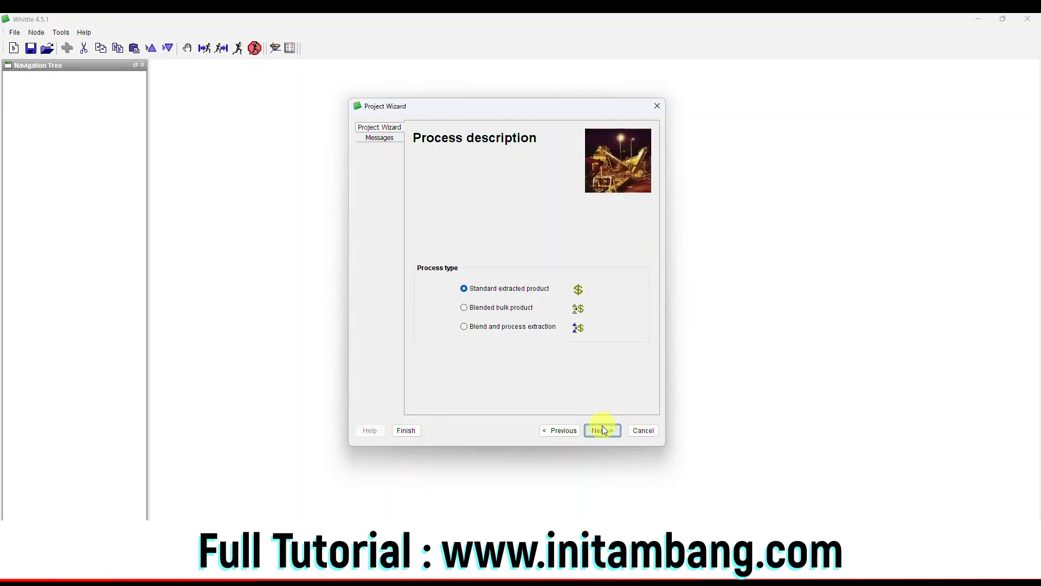
left_click(521, 288)
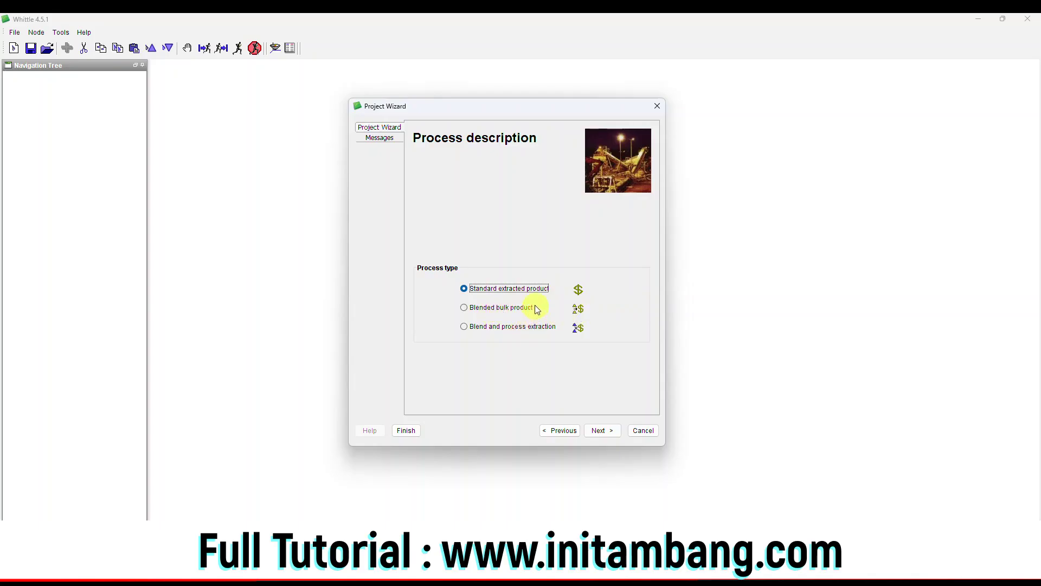
left_click(604, 430)
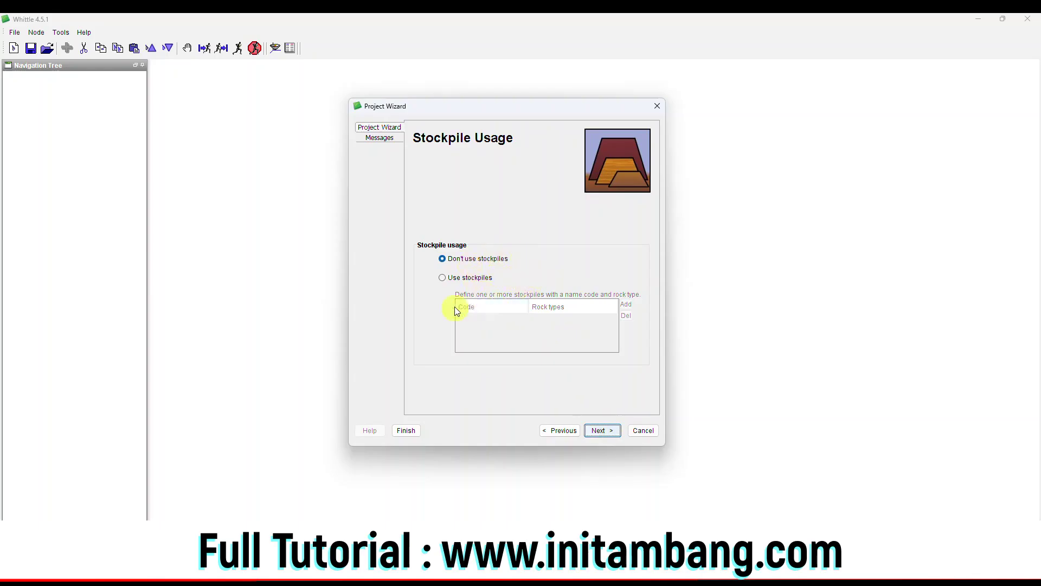
left_click(601, 430)
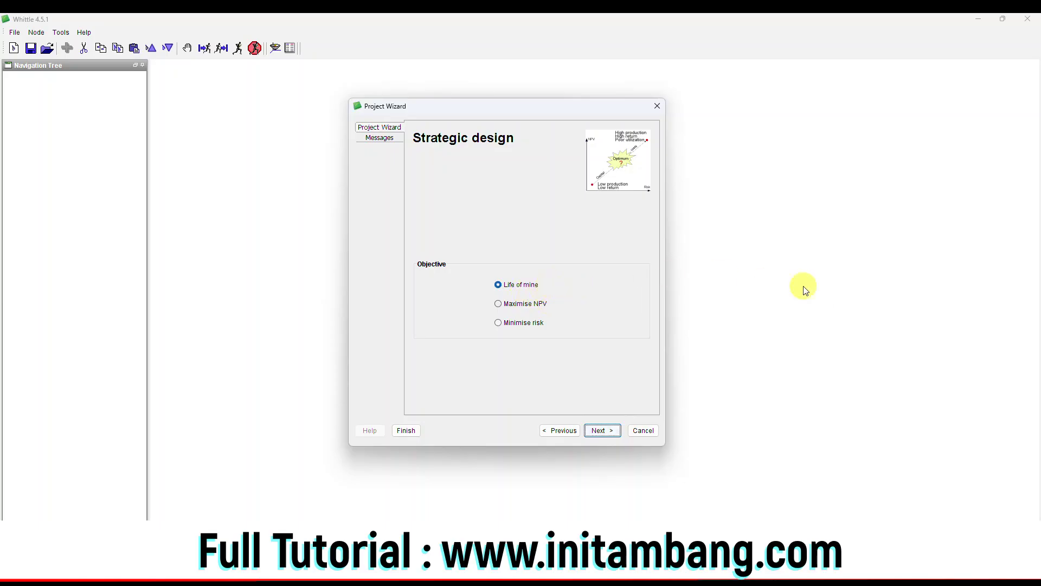
- Set the strategic design objective to Maximise NPV
left_click(529, 304)
left_click(540, 322)
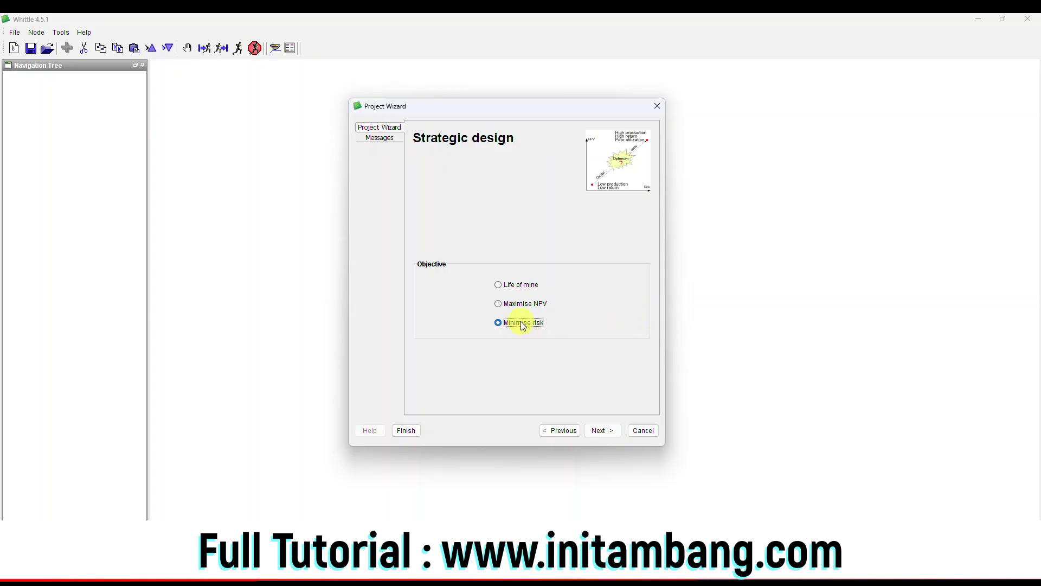
left_click(499, 305)
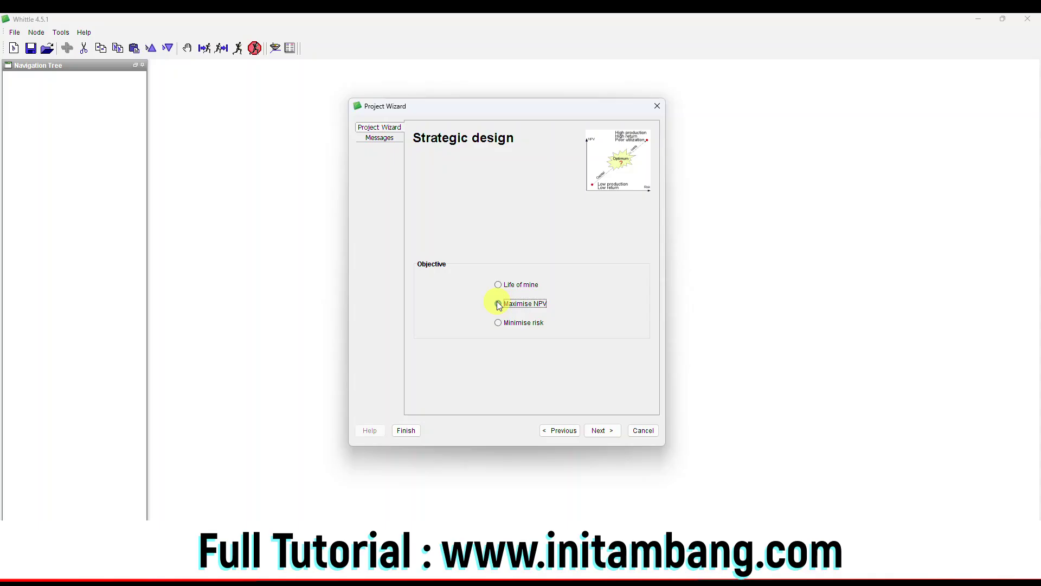
left_click(599, 429)
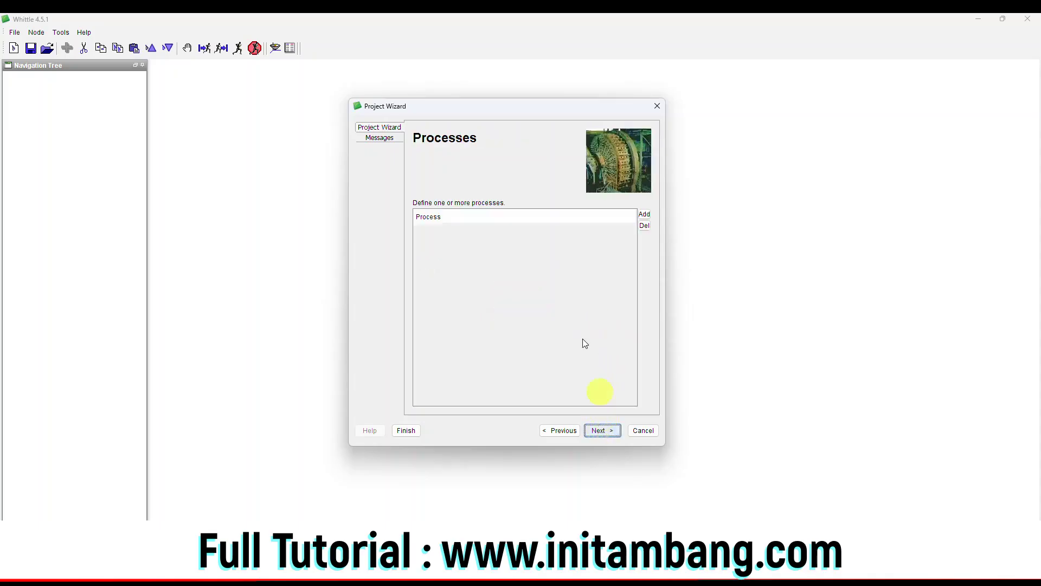
- Leave the processes and production scenarios undefined, and exclude the Schedule and Pit by pit standard analyses
left_click(598, 432)
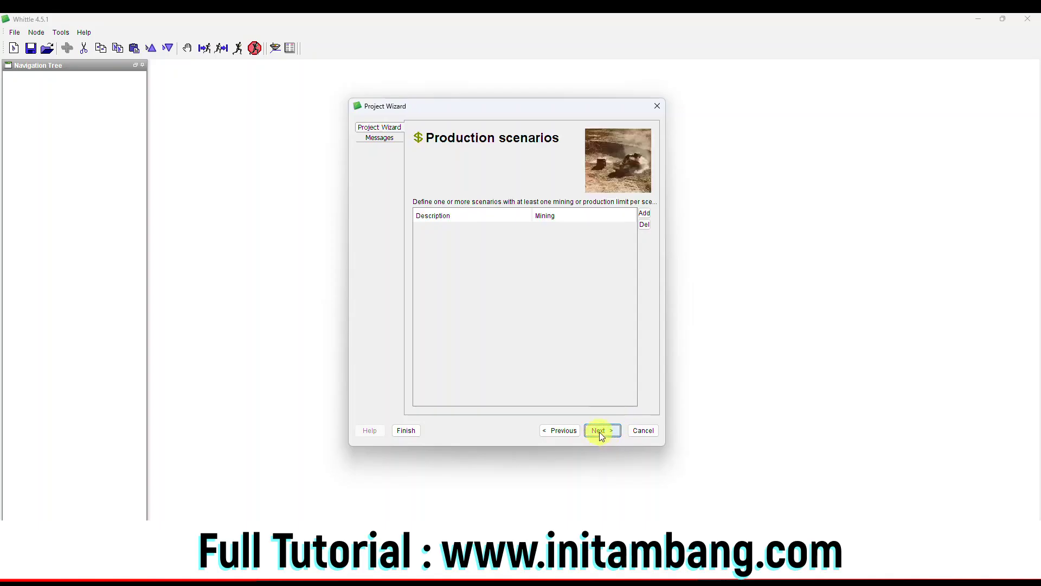
left_click(599, 431)
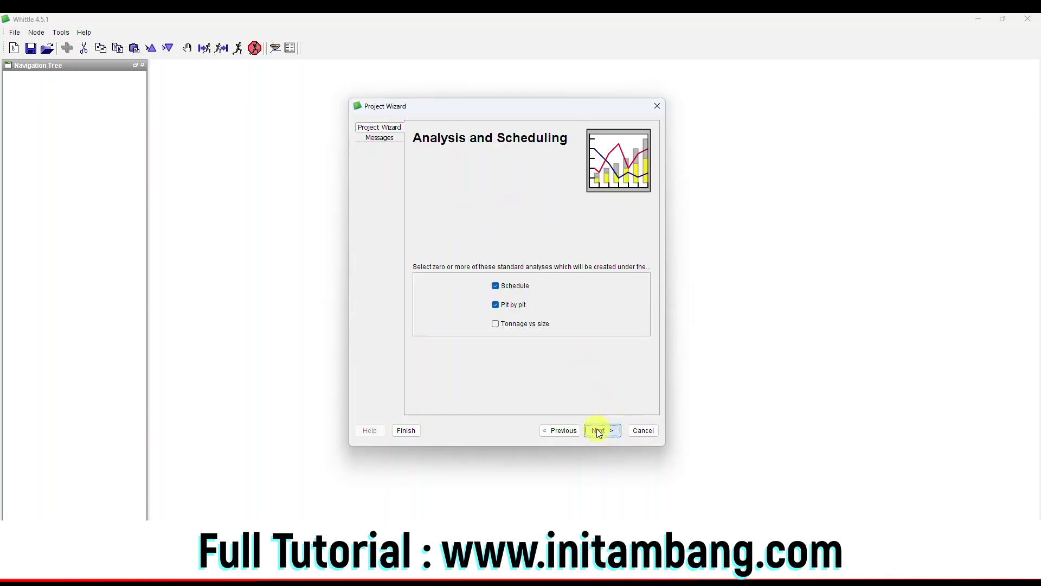
left_click(496, 286)
left_click(495, 305)
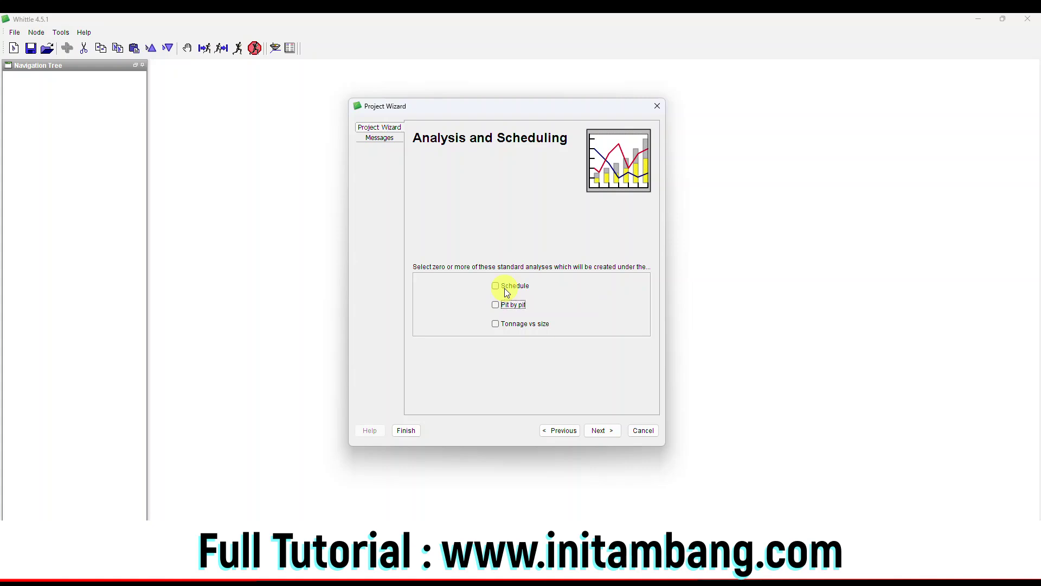
- Include the Pit by pit standard analysis, leaving out Schedule and Tonnage vs size
left_click(496, 305)
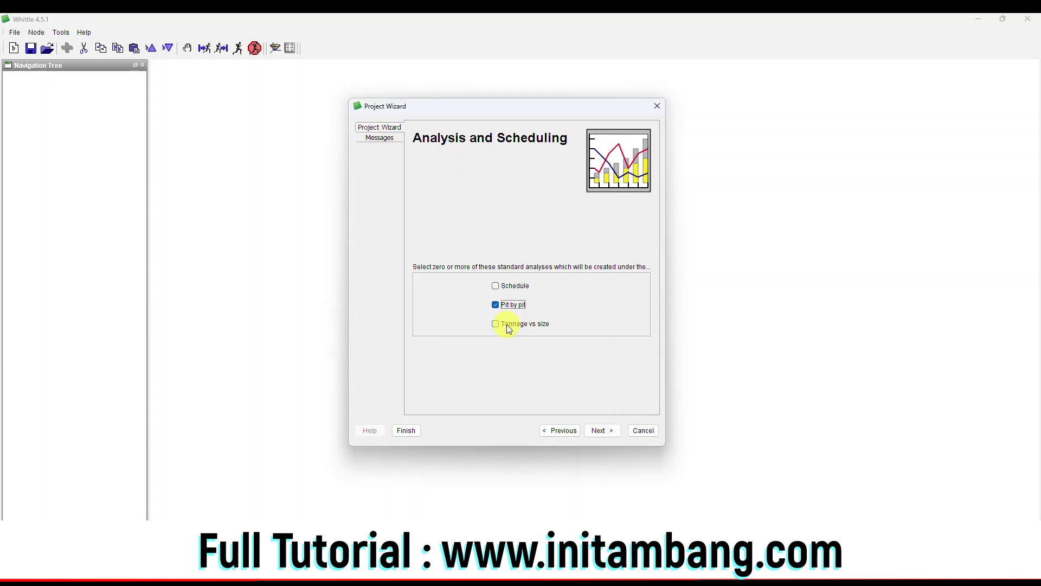
left_click(511, 306)
left_click(511, 305)
left_click(603, 429)
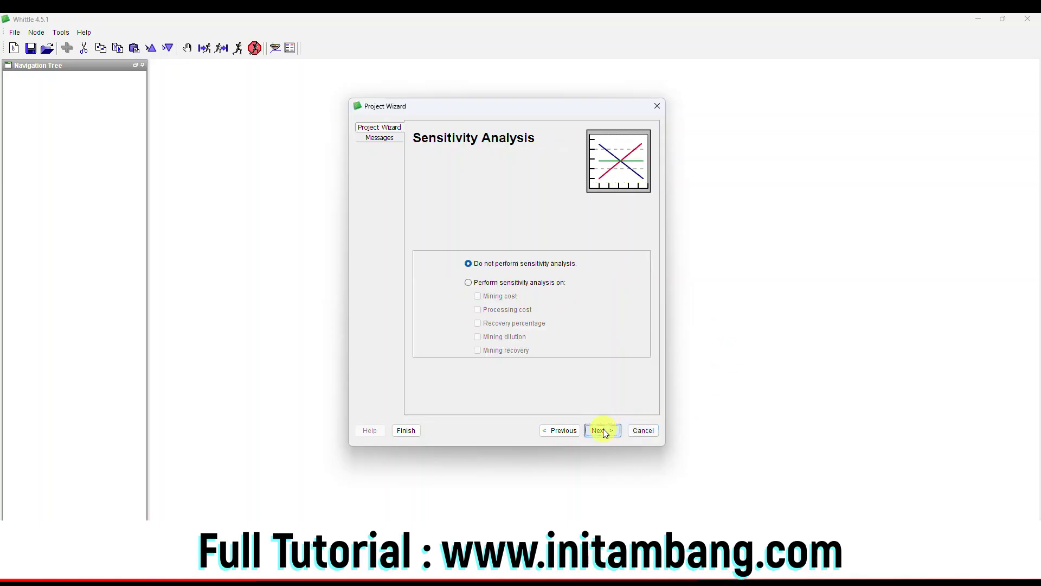
- Enable sensitivity analysis on mining cost, mining dilution and mining recovery
left_click(514, 283)
left_click(508, 296)
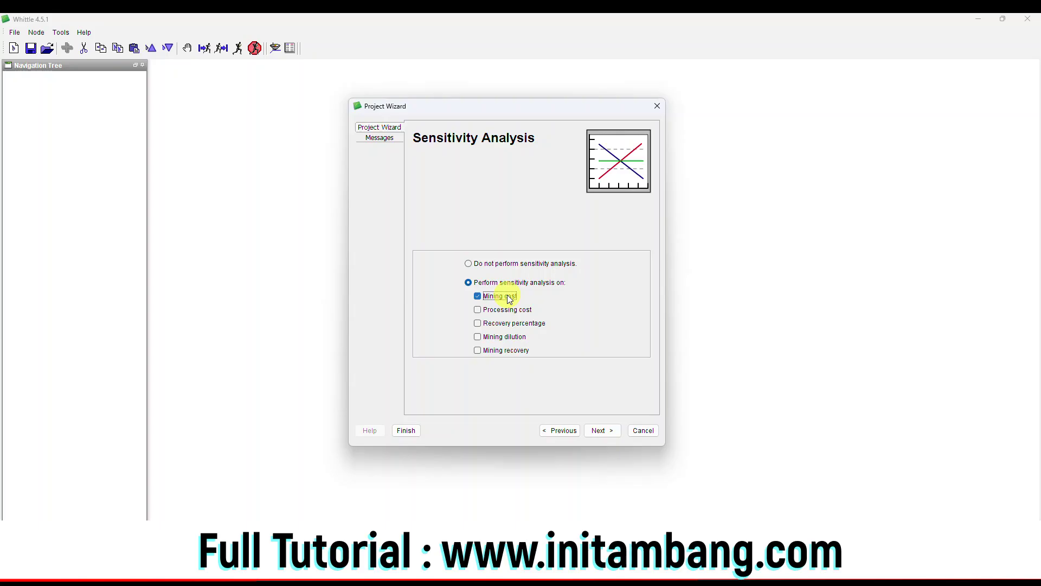
left_click(507, 338)
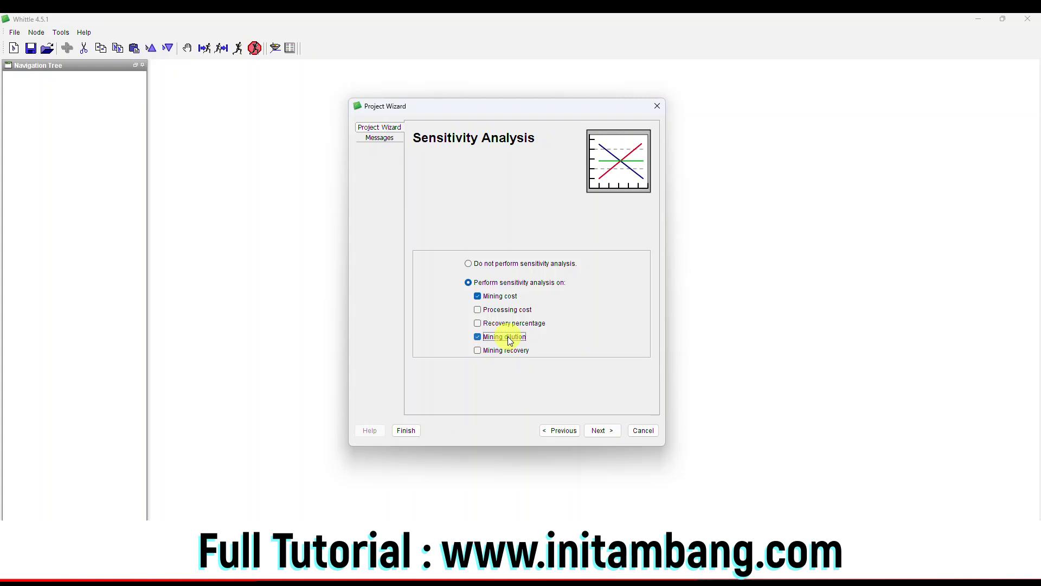
left_click(478, 350)
left_click(601, 430)
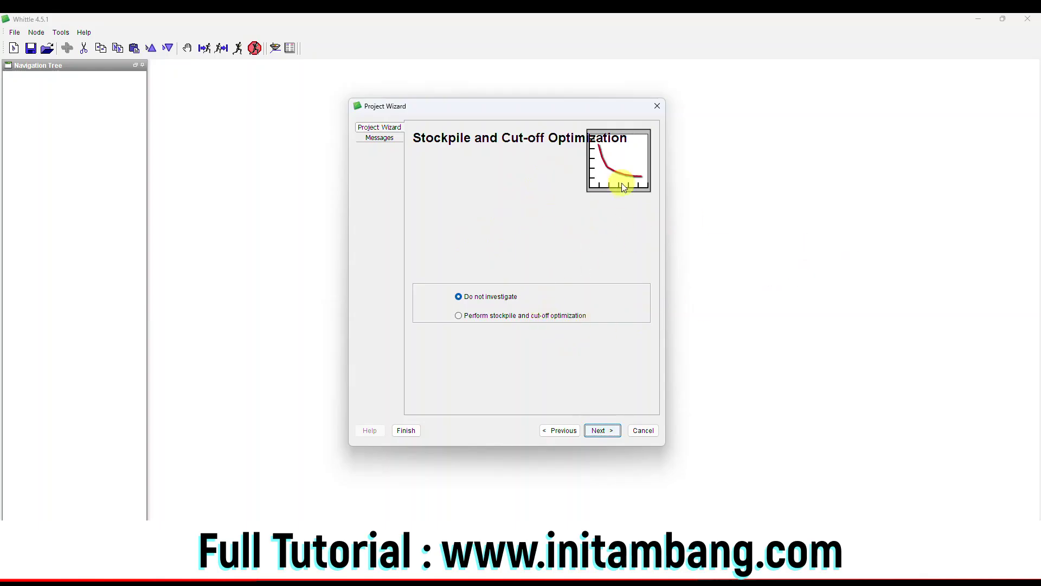
- Skip stockpile and cut-off optimization and finish the project wizard, accepting the ni element code and the imported model dimensions
left_click(603, 430)
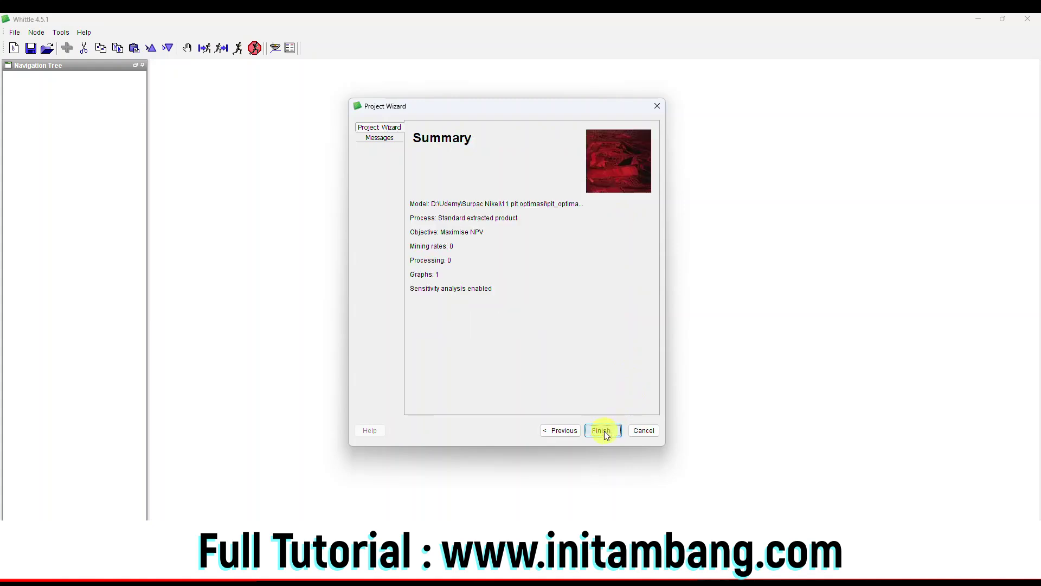
left_click(600, 432)
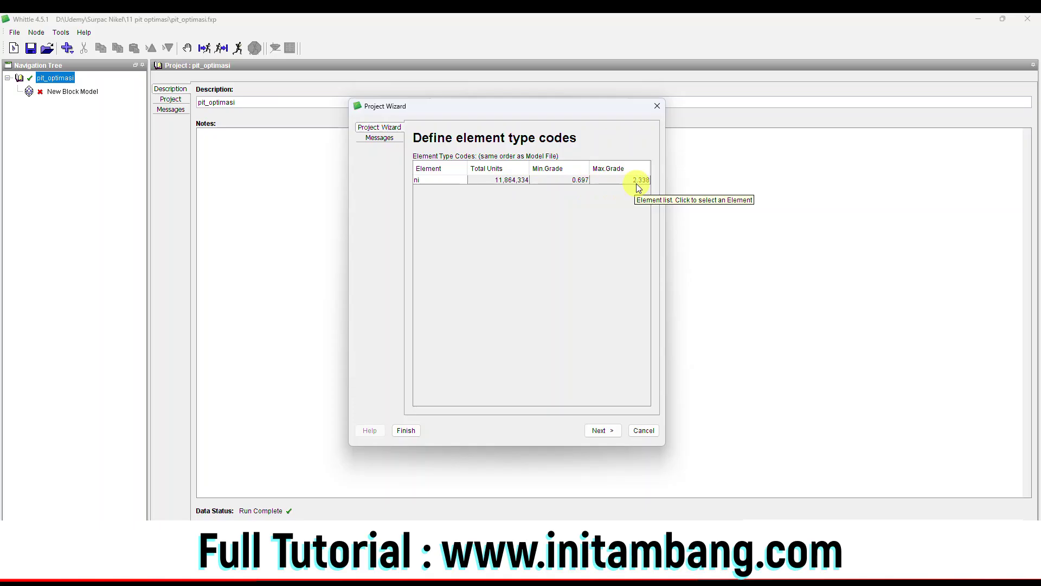
left_click(601, 430)
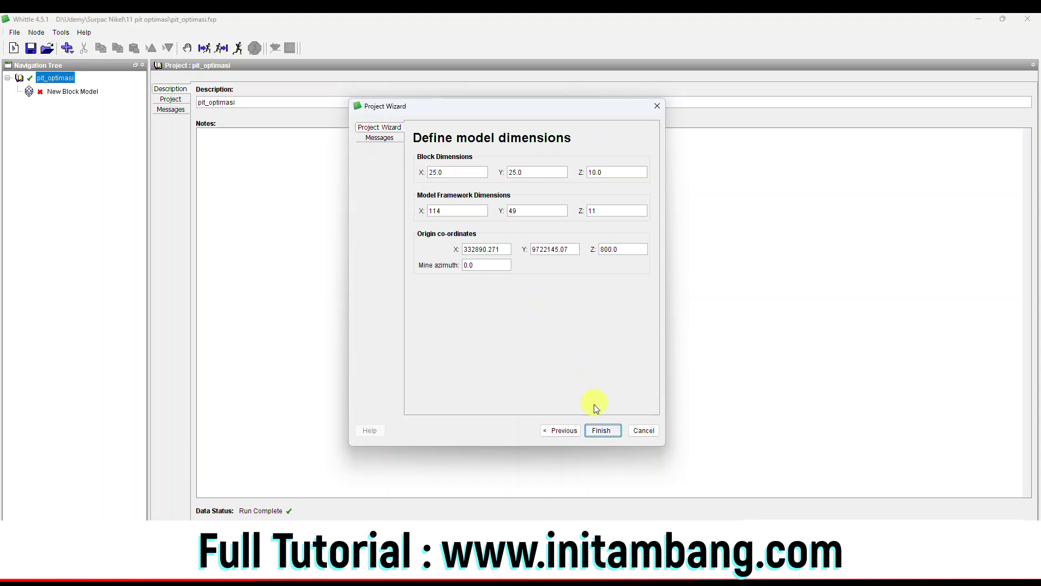
left_click(612, 433)
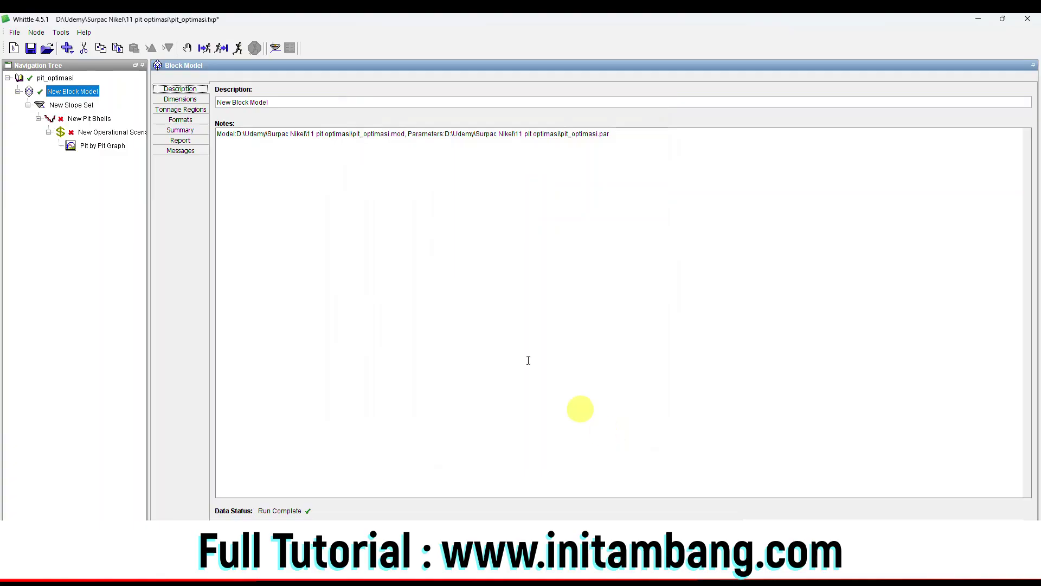
left_click(55, 78)
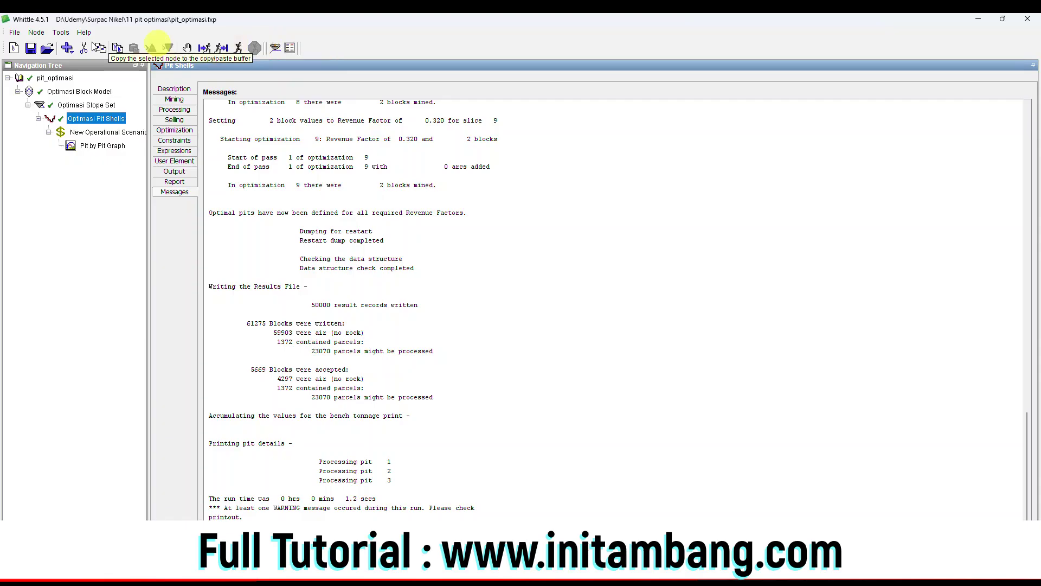
- View pit 1 of Optimasi Pit Shells in the Three-D Viewer
left_click(274, 48)
left_click(508, 348)
left_click(503, 368)
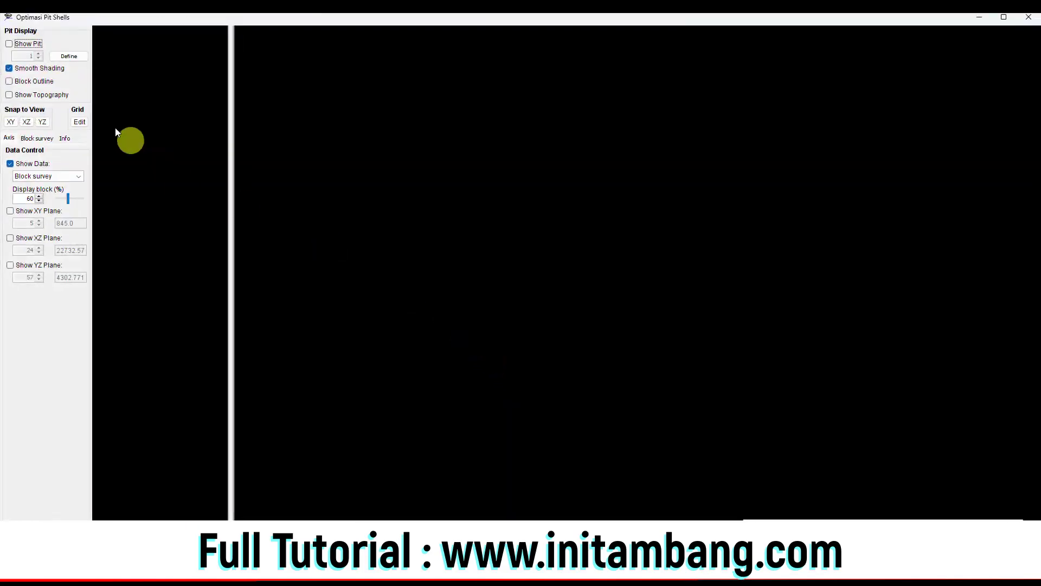
left_click(10, 44)
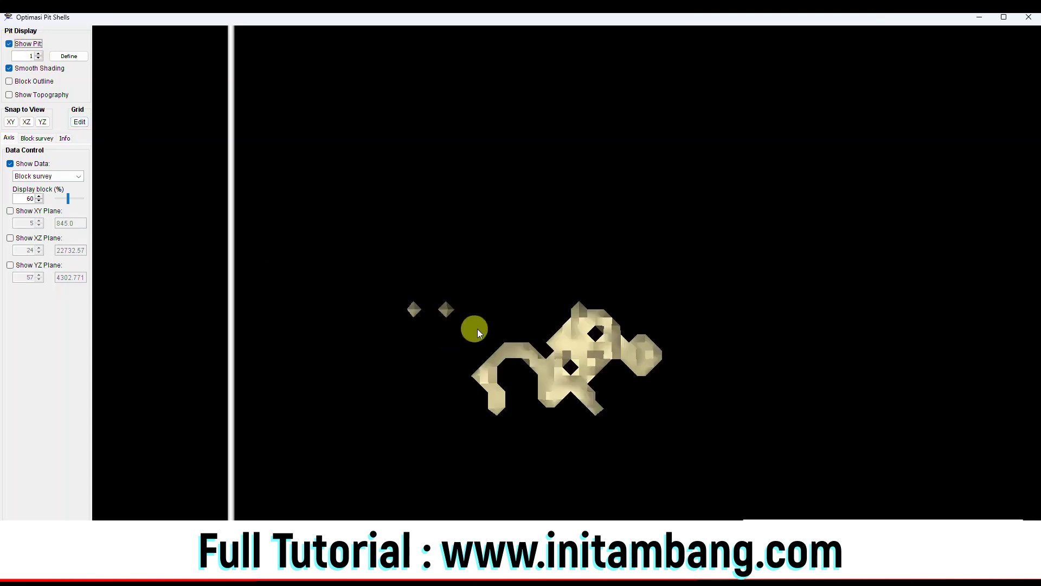
left_click_drag(530, 332, 263, 213)
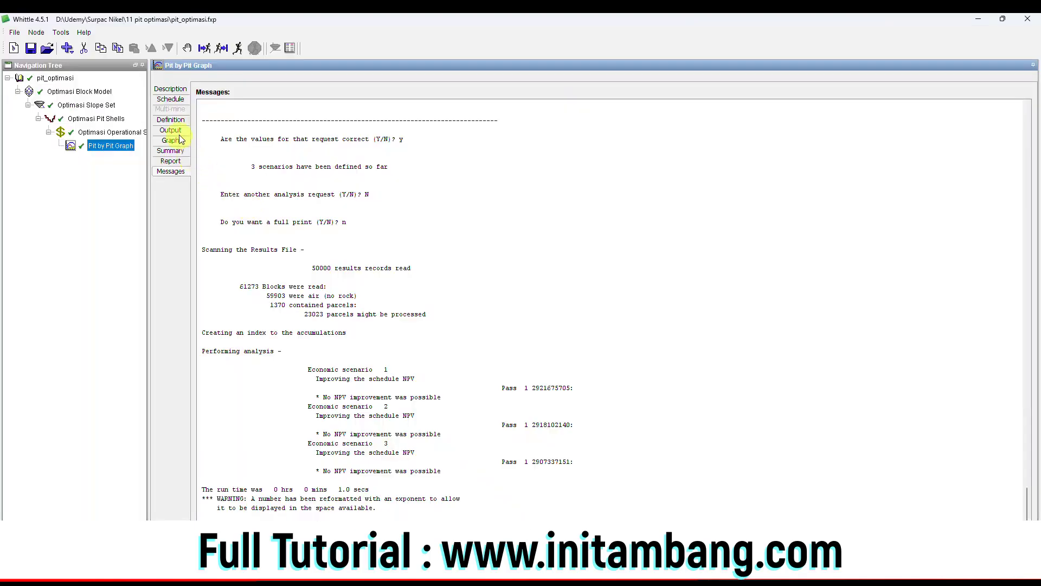
- Show the output table of the Pit by Pit Graph
left_click(174, 131)
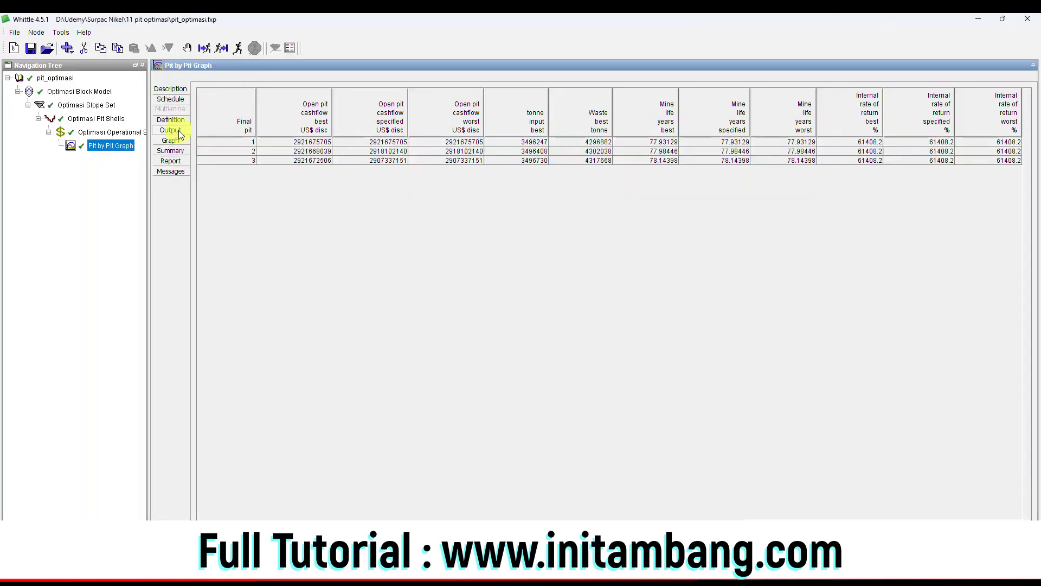
left_click(314, 143)
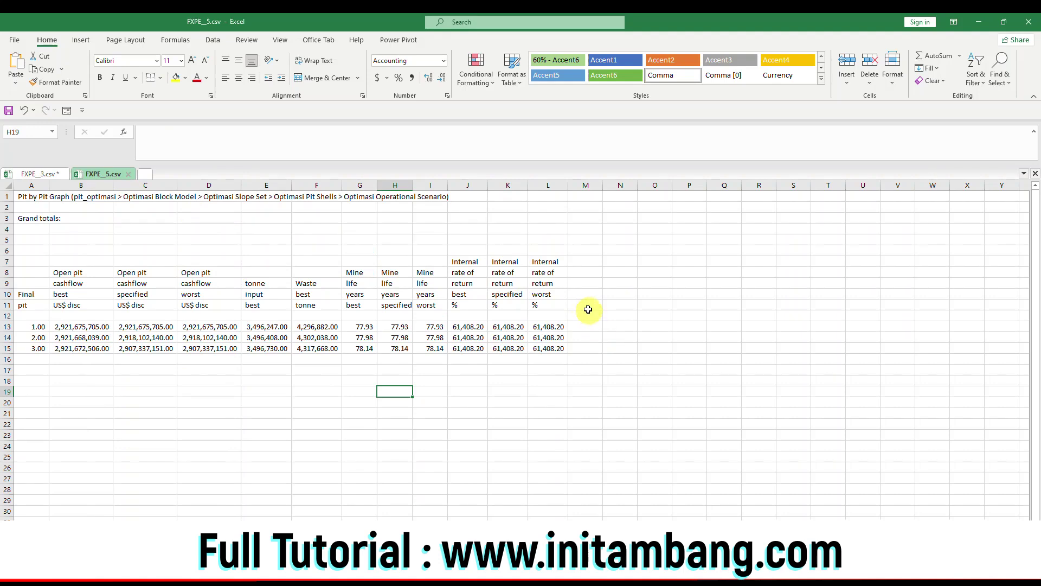
- In the FXPE__5.csv sheet in Excel, add an SR column in column M with 1.23 for each of the three pits
left_click(588, 308)
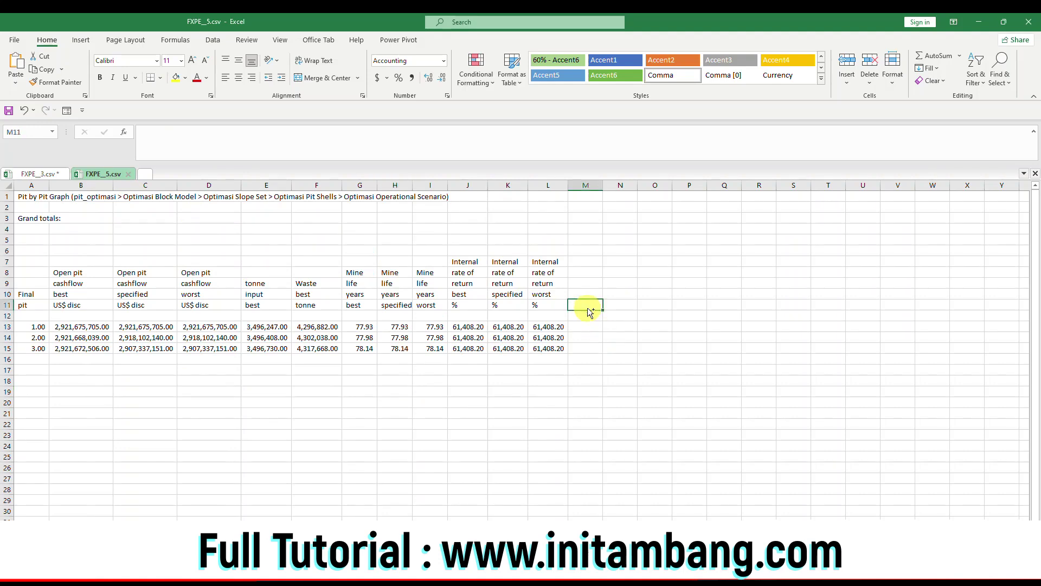
type("1.23 1.23 1.23")
type("SR")
key("Return")
left_click(590, 327)
left_click(586, 340)
left_click(587, 348)
left_click(583, 328)
- Switch to Whittle and export pit shell 1 of Optimasi Pit Shells as a block outline DXF named pit_optimasi_1.dxf
key("alt+Tab")
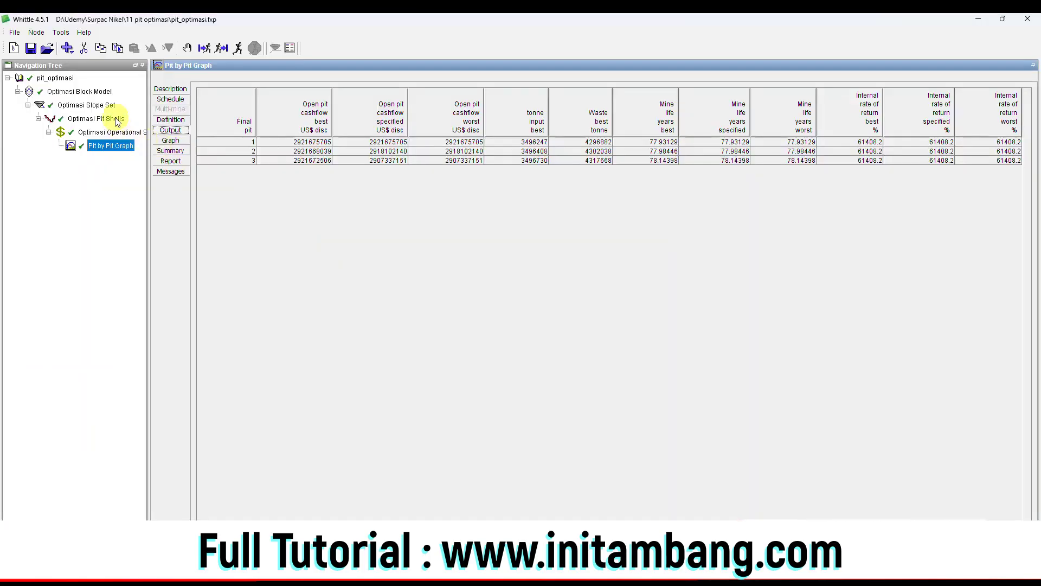
left_click(117, 119)
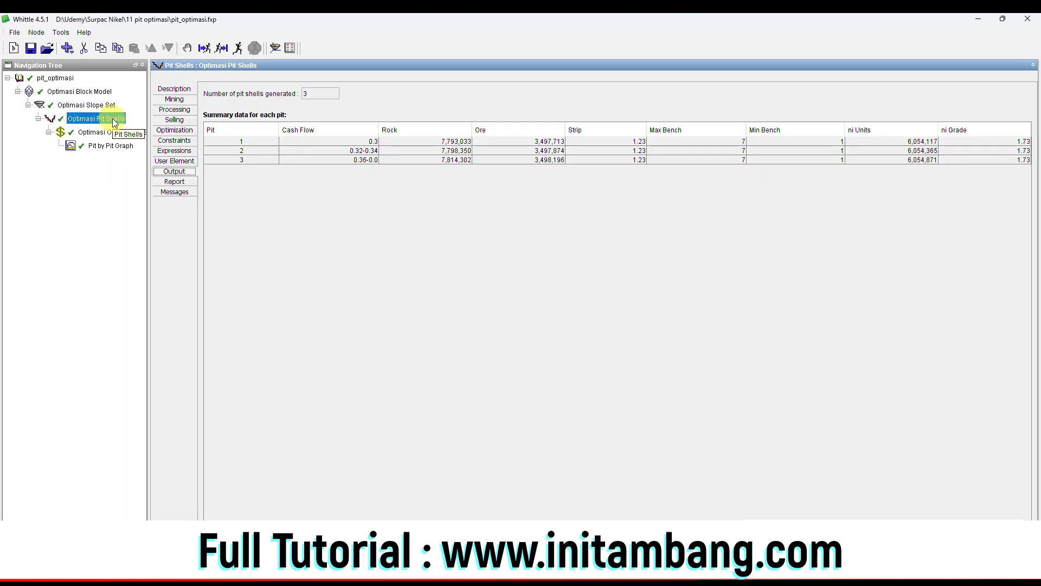
right_click(114, 120)
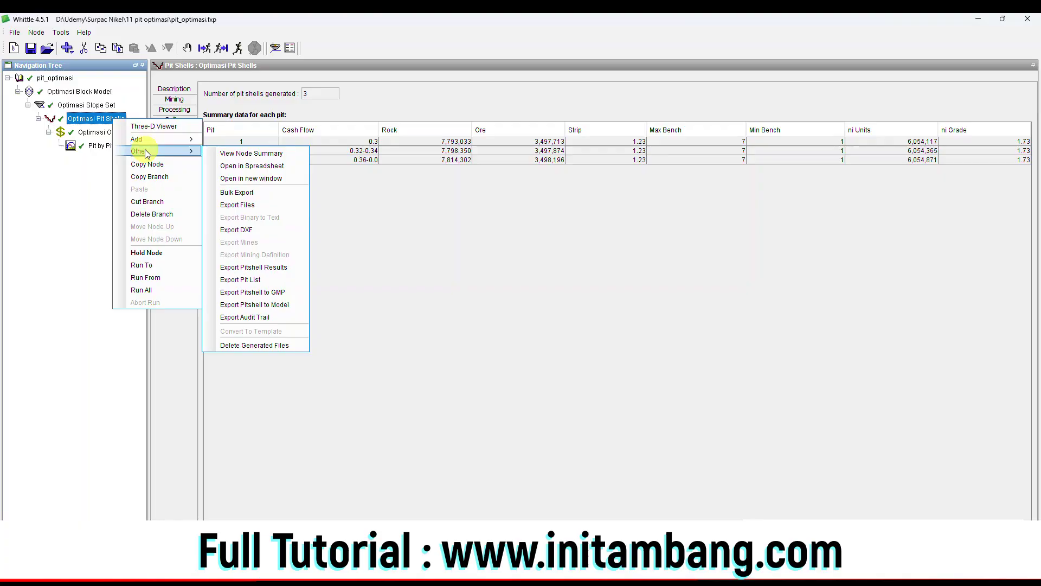
mouse_move(170, 151)
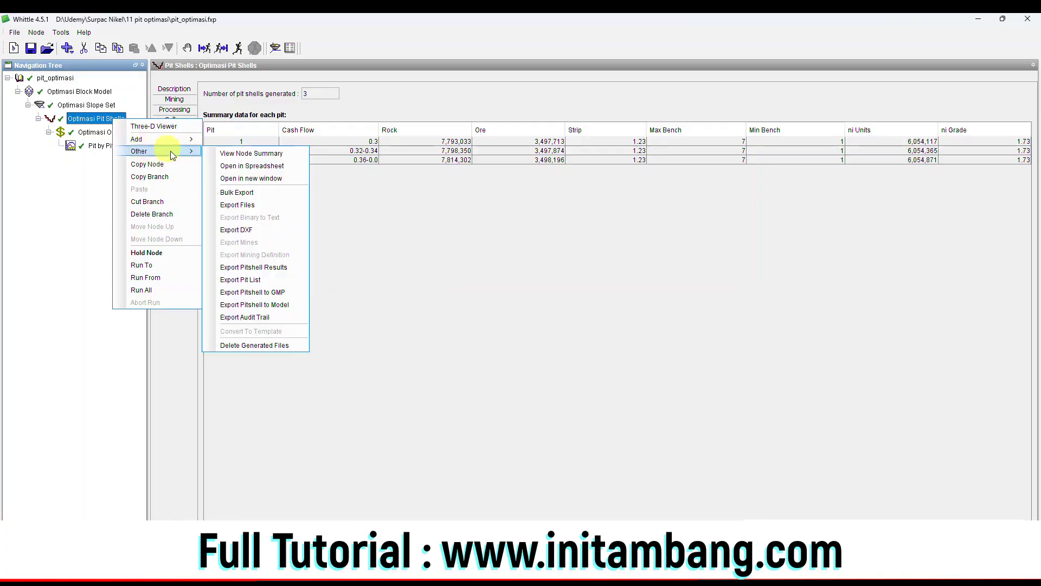
left_click(252, 229)
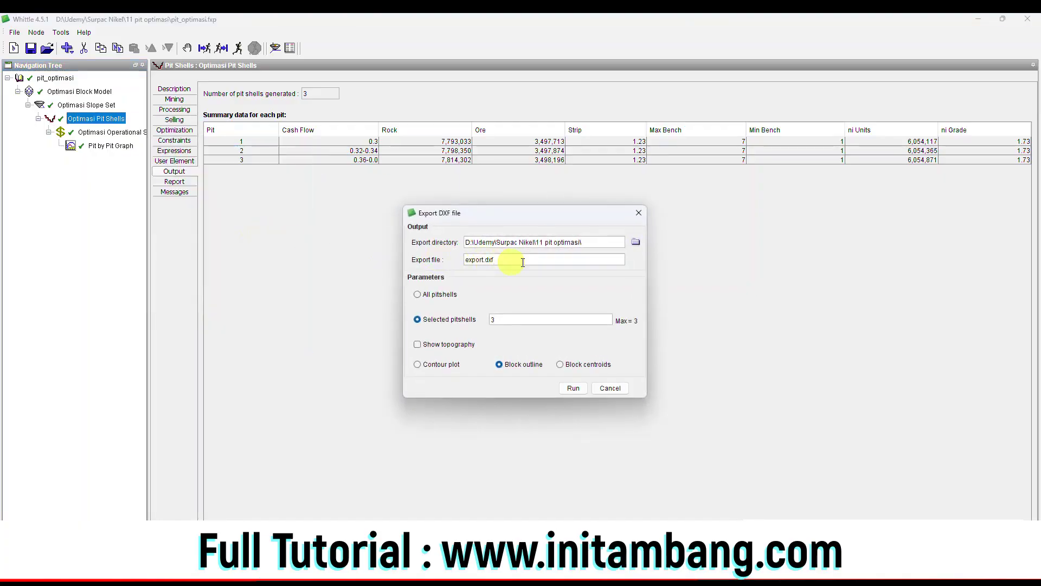
left_click(502, 320)
type("1")
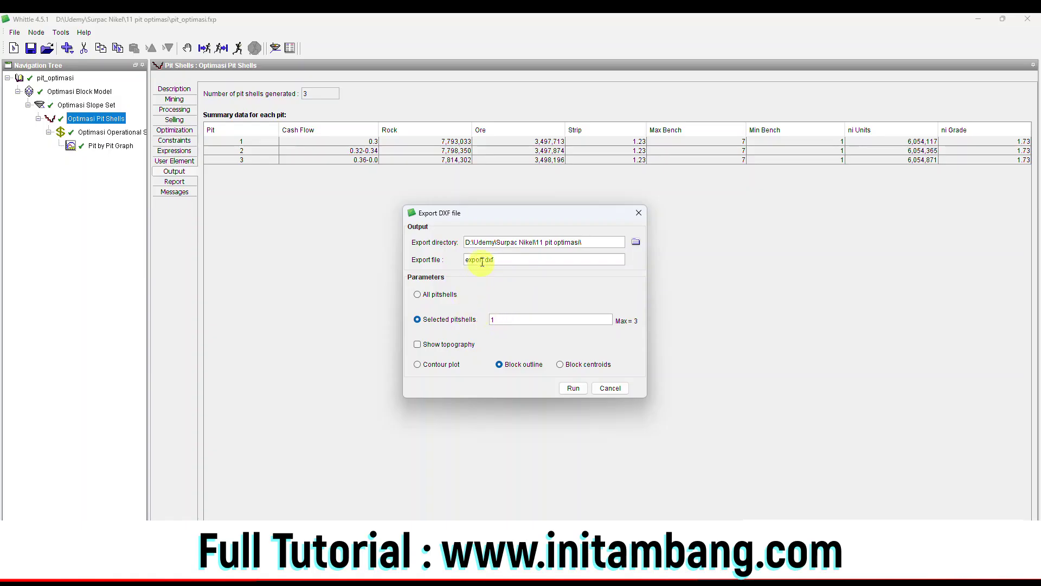
left_click_drag(484, 260, 447, 259)
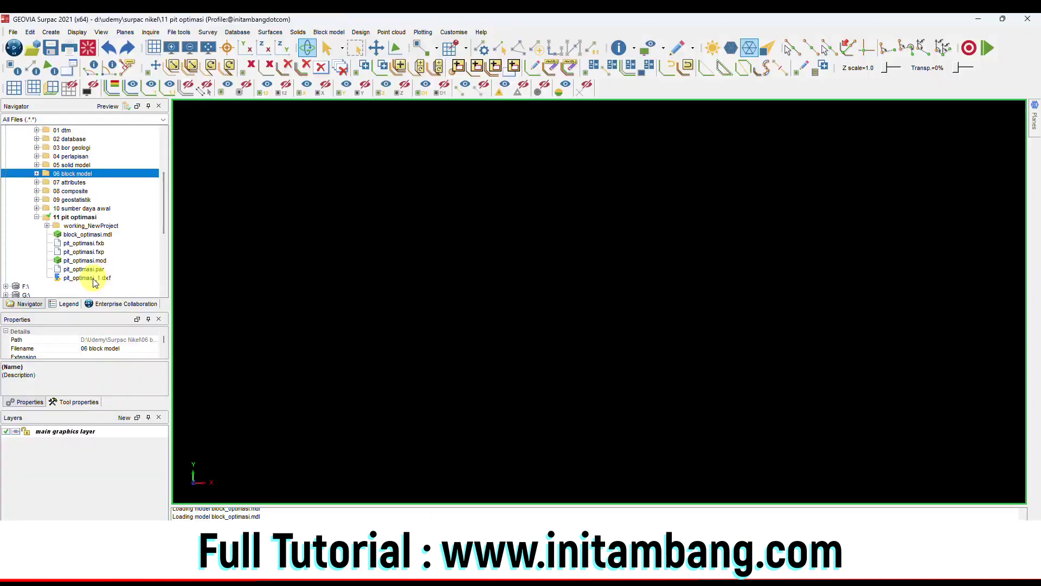
- In Surpac, load pit_optimasi_1.dxf from the 11 pit optimasi folder and inspect the pit shell in 3D
left_click(103, 278)
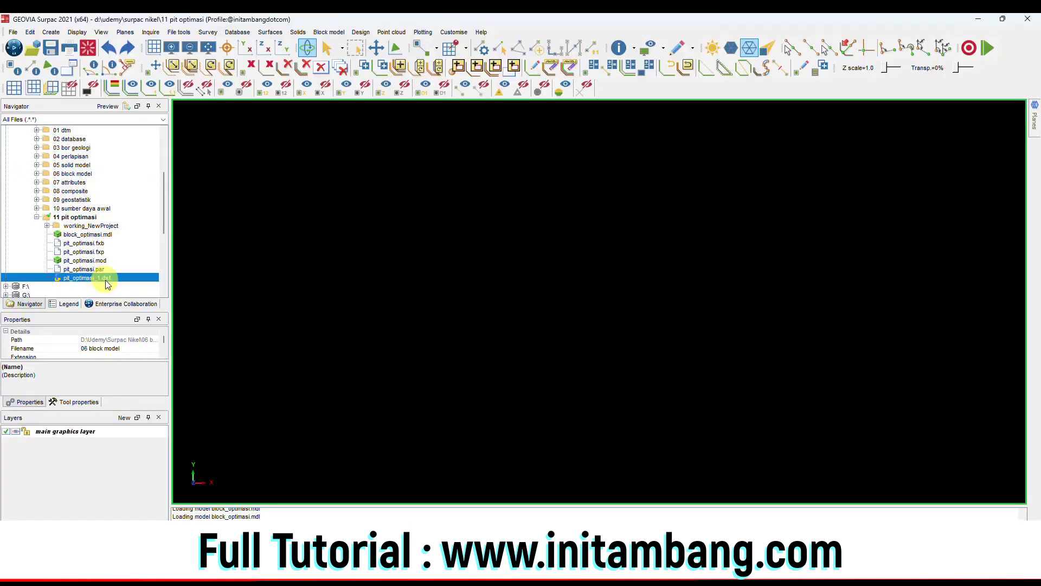
left_click_drag(102, 279, 616, 332)
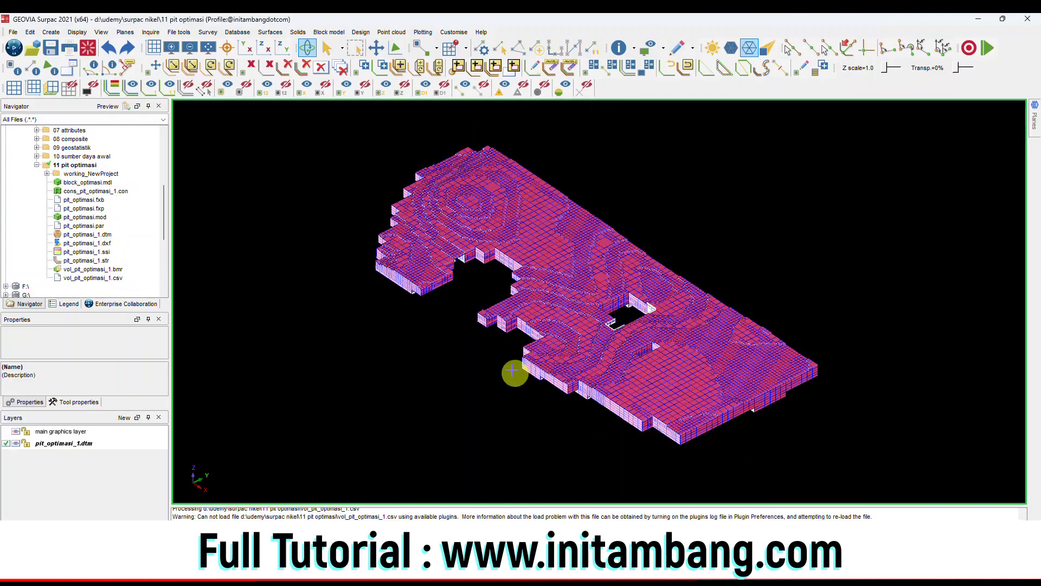
left_click_drag(461, 288, 544, 237)
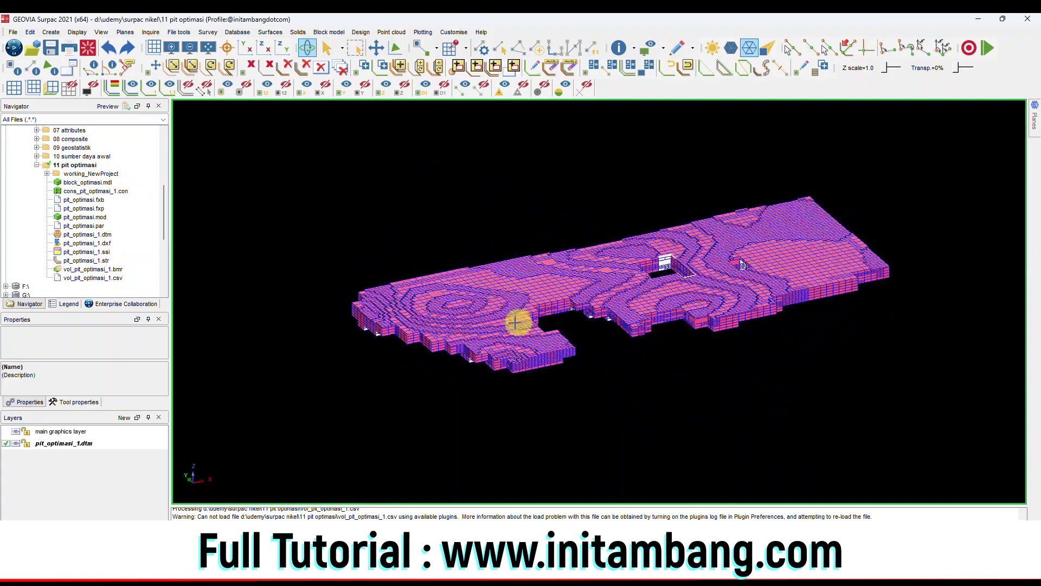
left_click_drag(519, 321, 470, 314)
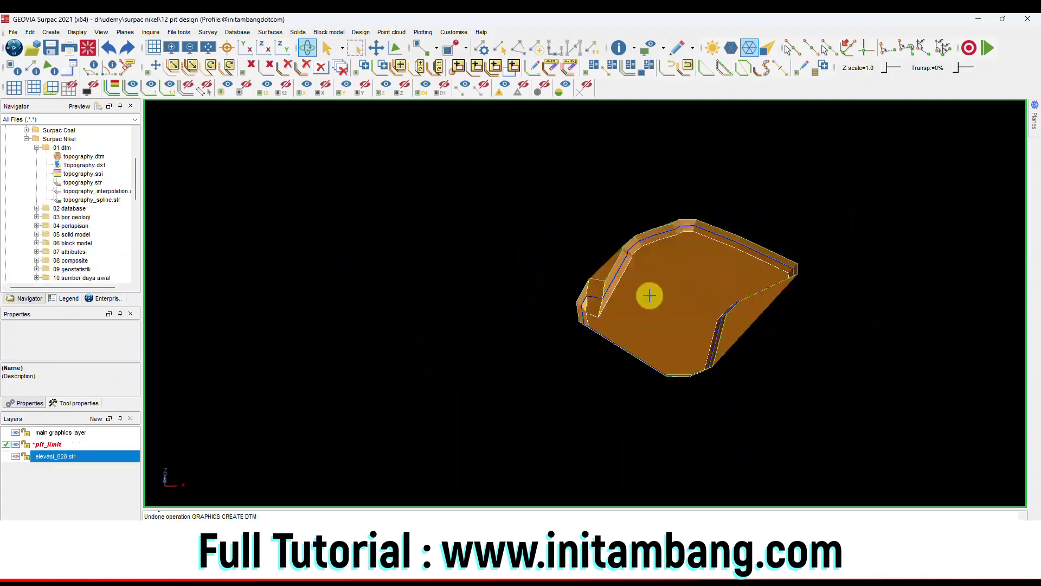
- Examine the walls, ramp and floor of the pit_limit surface in 3D
scroll(648, 295, "up", 3)
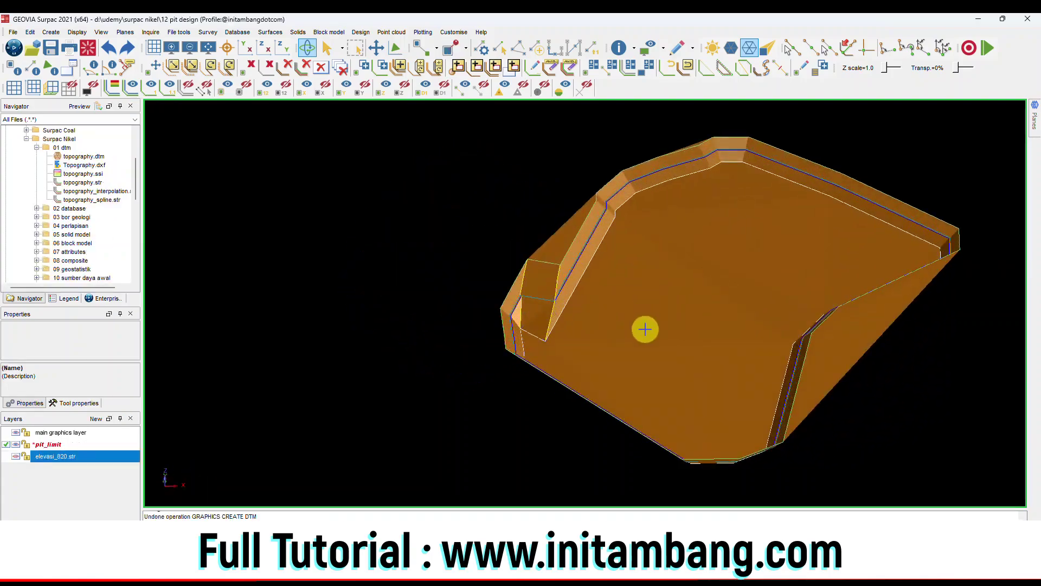
left_click_drag(646, 330, 661, 319)
scroll(825, 333, "up", 5)
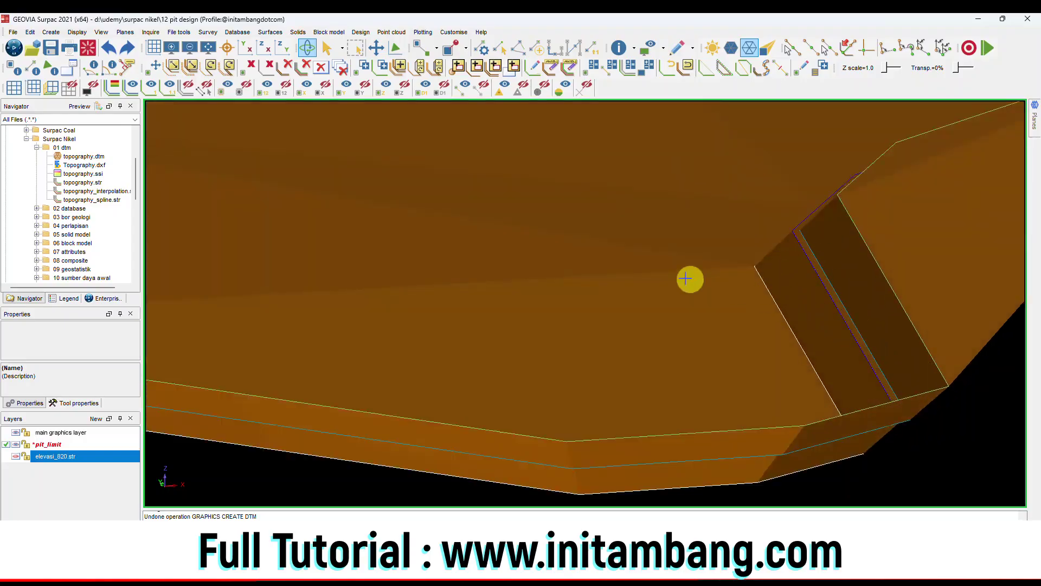
scroll(675, 281, "down", 5)
left_click_drag(349, 272, 320, 288)
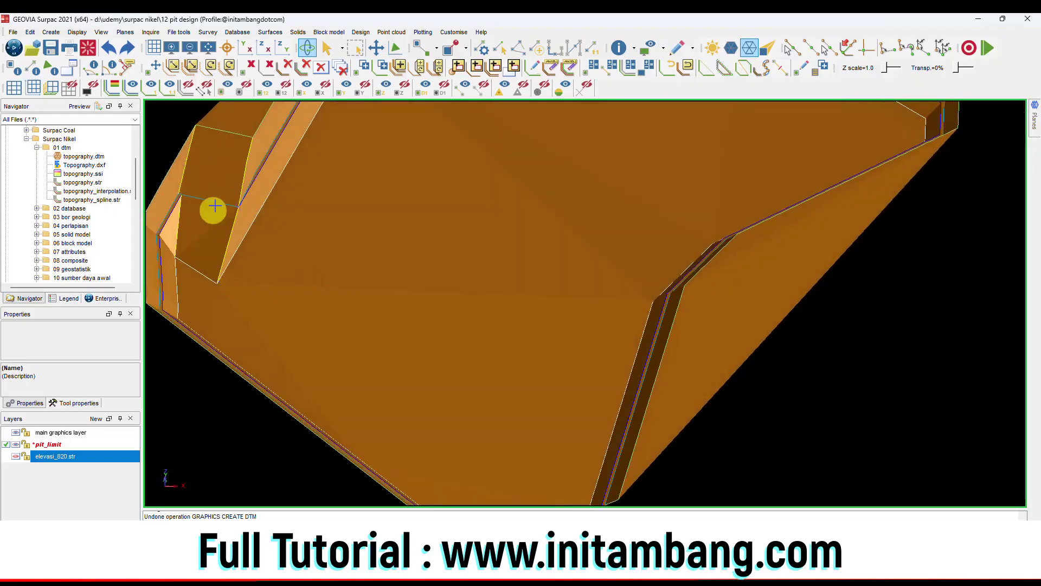
scroll(255, 237, "down", 3)
left_click(451, 266)
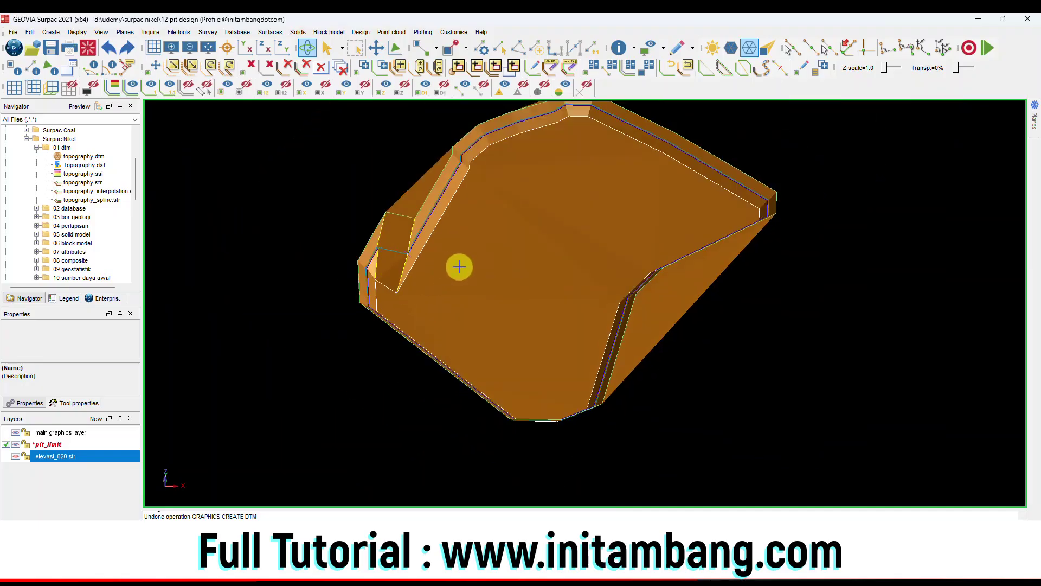
scroll(456, 266, "up", 3)
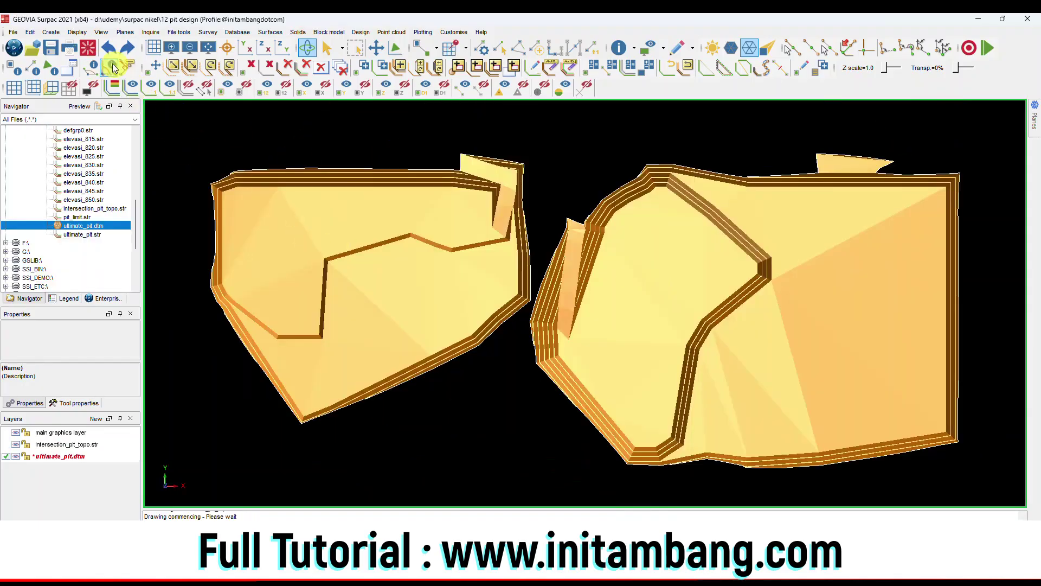
- Save the ultimate_pit.dtm layer as a binary Surpac DTM file named ultimate_pit_design
left_click(51, 48)
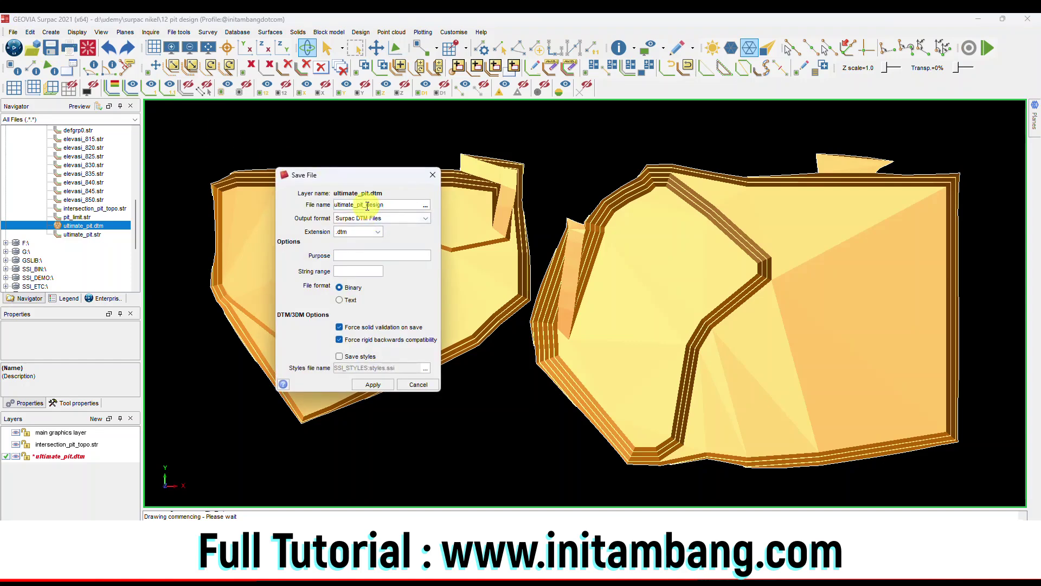
left_click(373, 385)
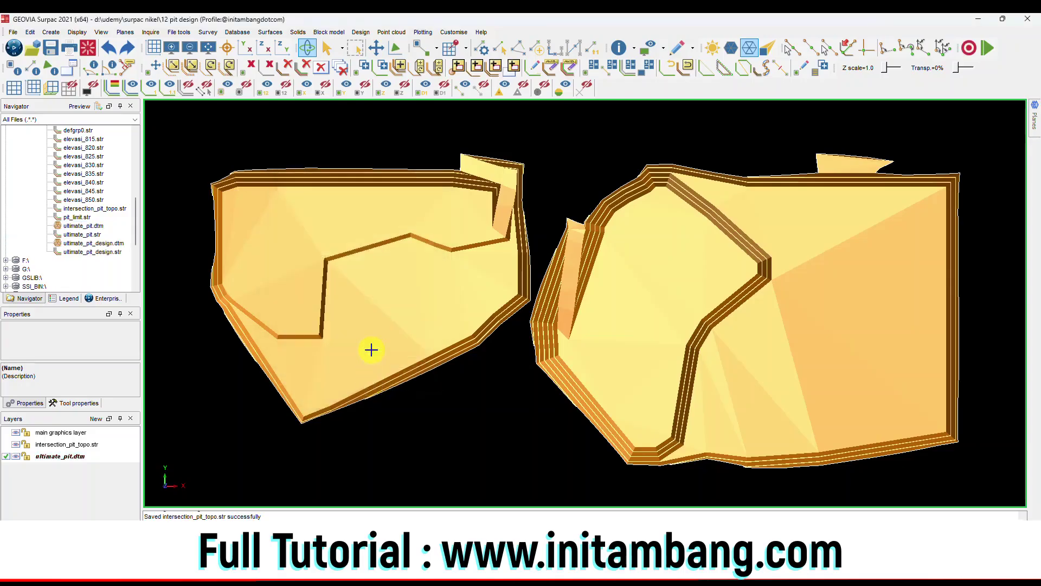
left_click_drag(448, 305, 542, 342)
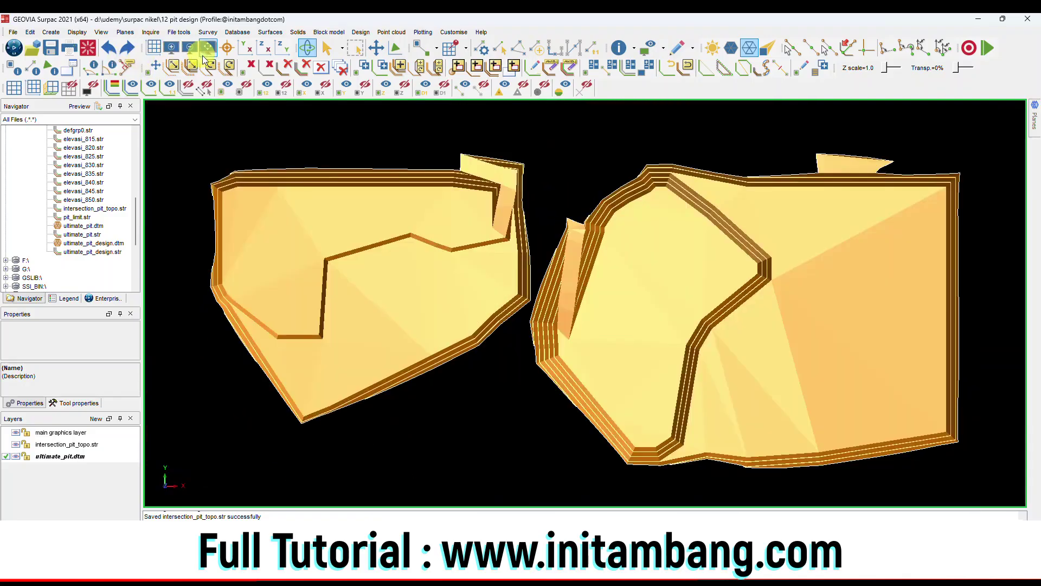
- Examine the block model constrained by cons_ultimate_pit together with the ultimate_pit_design surface in 3D
left_click(208, 48)
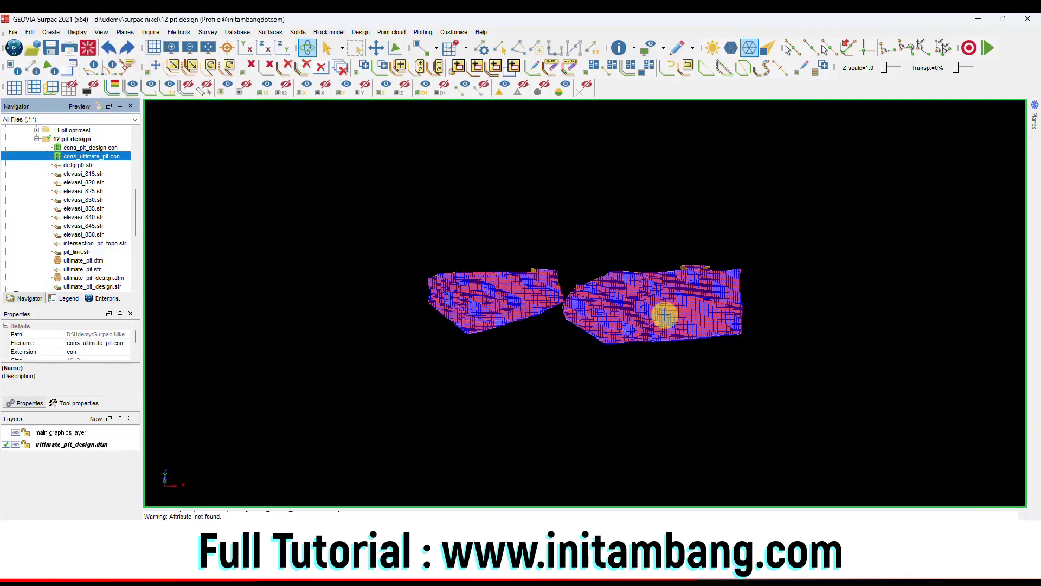
left_click_drag(667, 314, 623, 351)
scroll(639, 350, "up", 5)
scroll(507, 304, "down", 5)
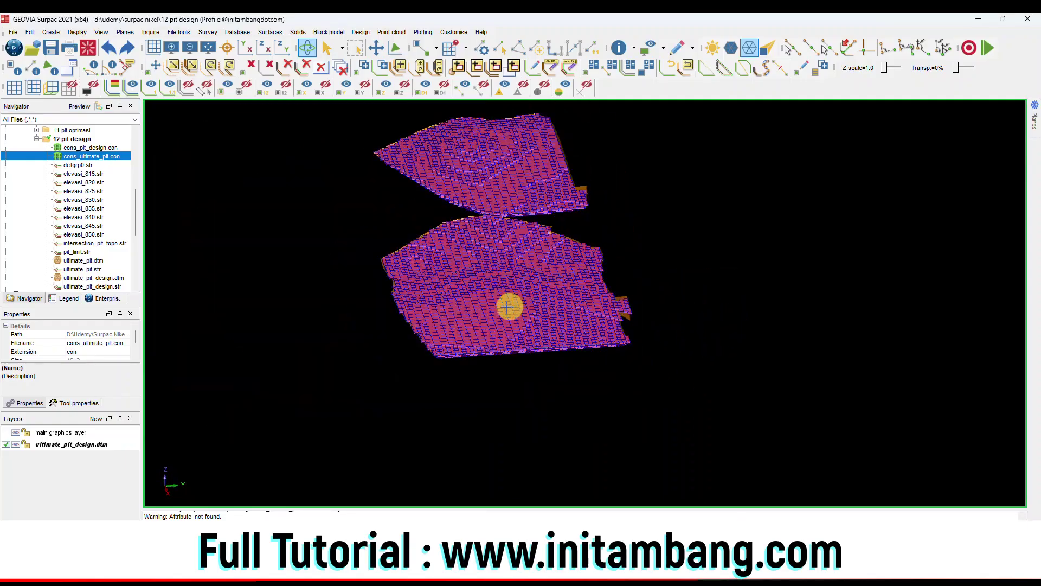
left_click_drag(488, 298, 553, 323)
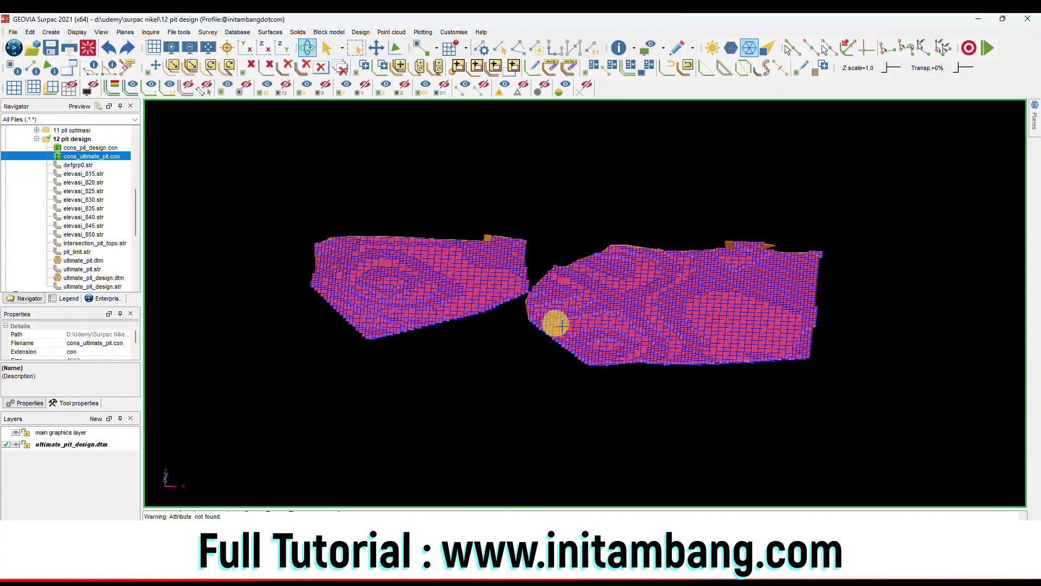
scroll(592, 321, "up", 3)
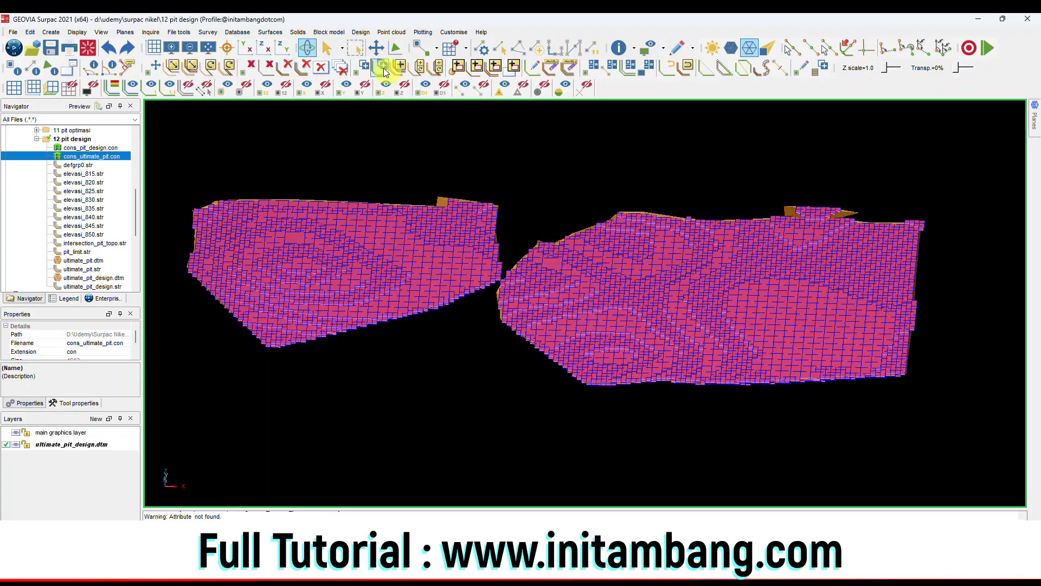
- Generate a standard constrained block model report with format and output files named vol_ultimate_pit in comma-separated (.csv) format
left_click(328, 32)
mouse_move(352, 43)
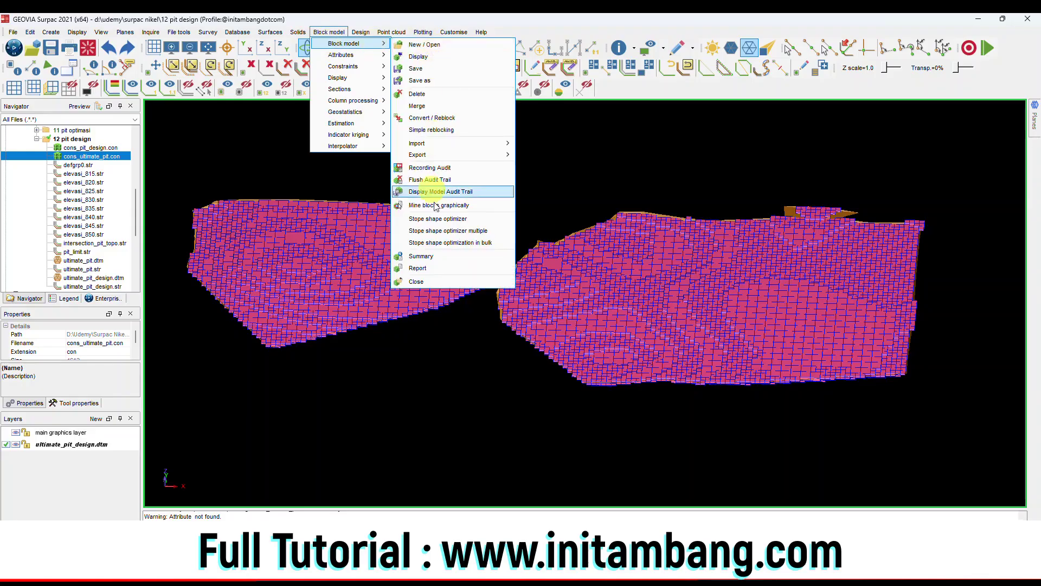
left_click(424, 268)
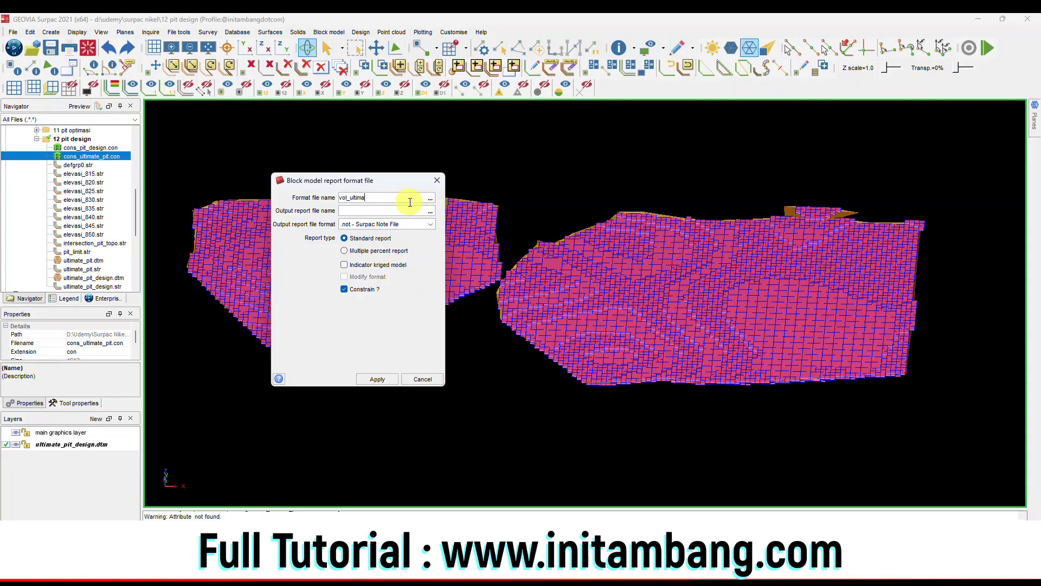
double_click(409, 198)
key("ctrl+c")
left_click(383, 212)
key("ctrl+v")
left_click(379, 228)
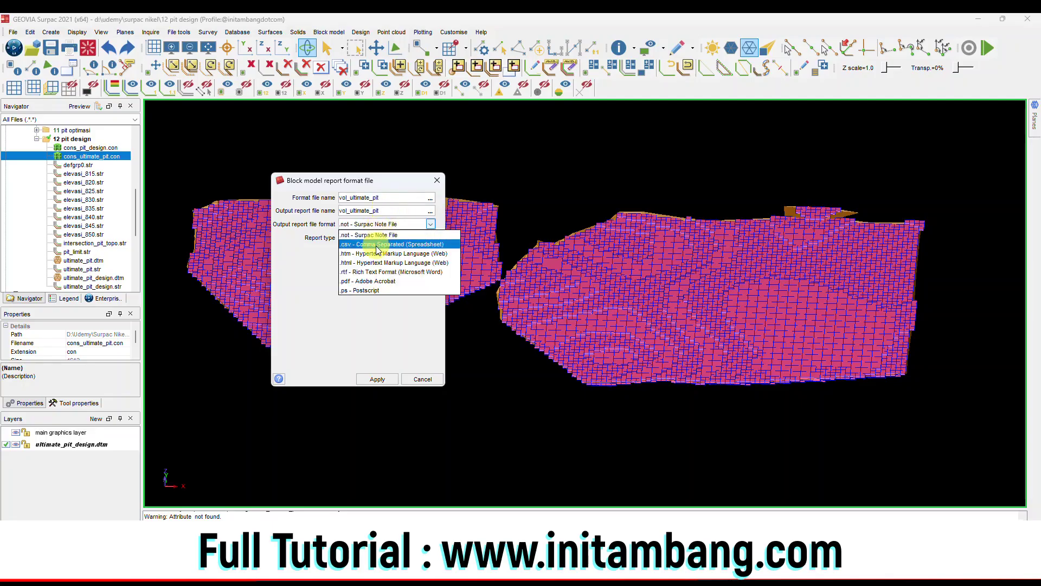
left_click(378, 248)
left_click(379, 378)
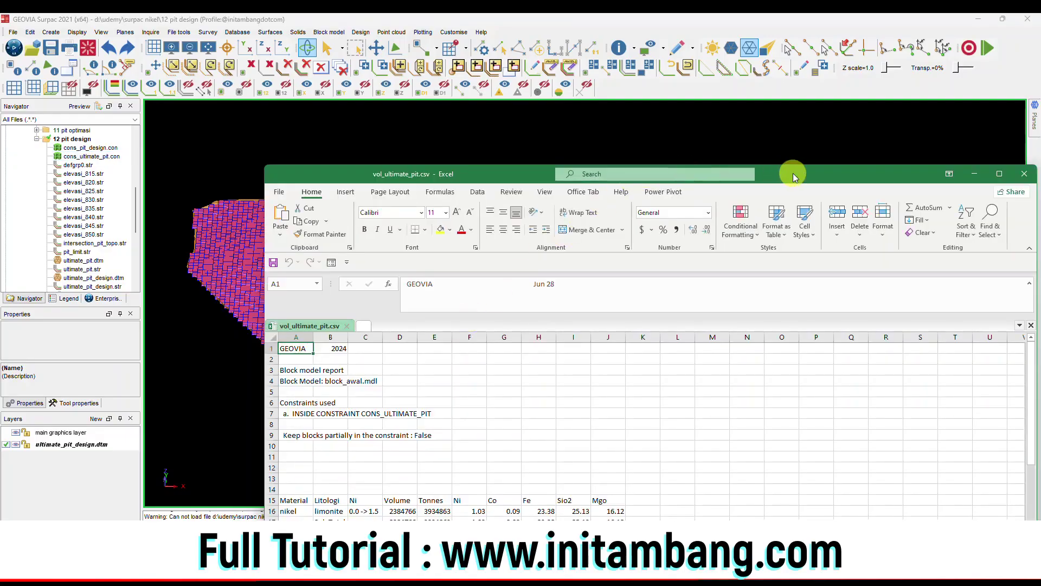
- In Excel, format the report values in D16:J25 in comma style with two decimals and bold cells D19:E19
double_click(792, 177)
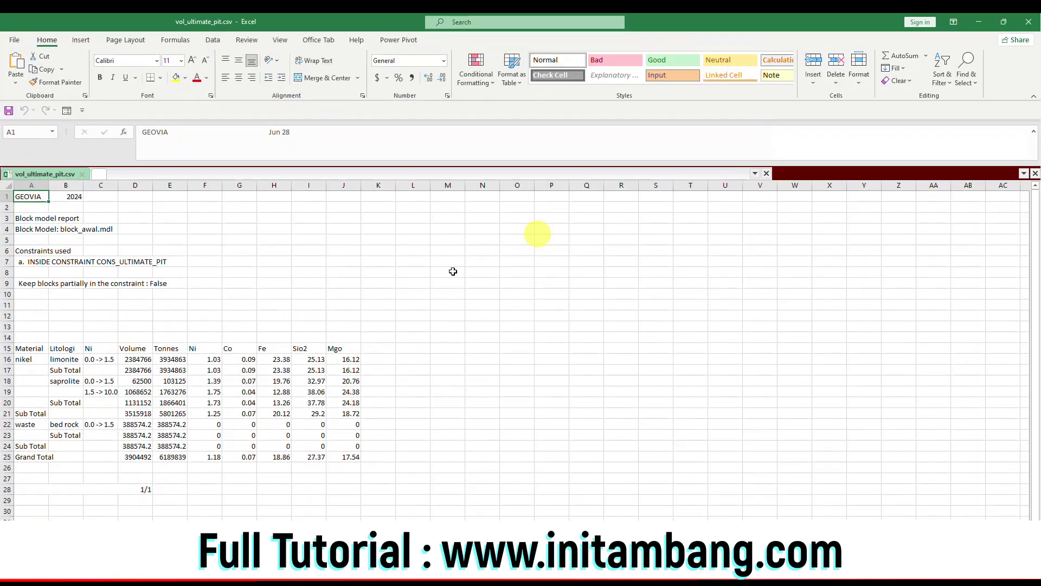
left_click_drag(139, 359, 345, 457)
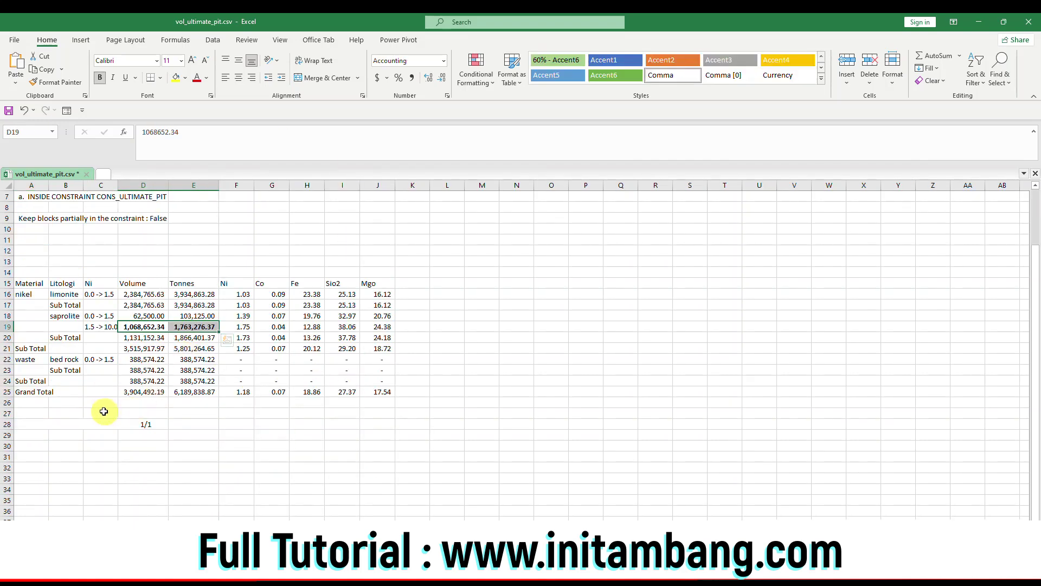
- Enter the label SR in C26 and the formula =(D16+D18+D23)/E19 in D26, shown with two decimals
left_click(92, 402)
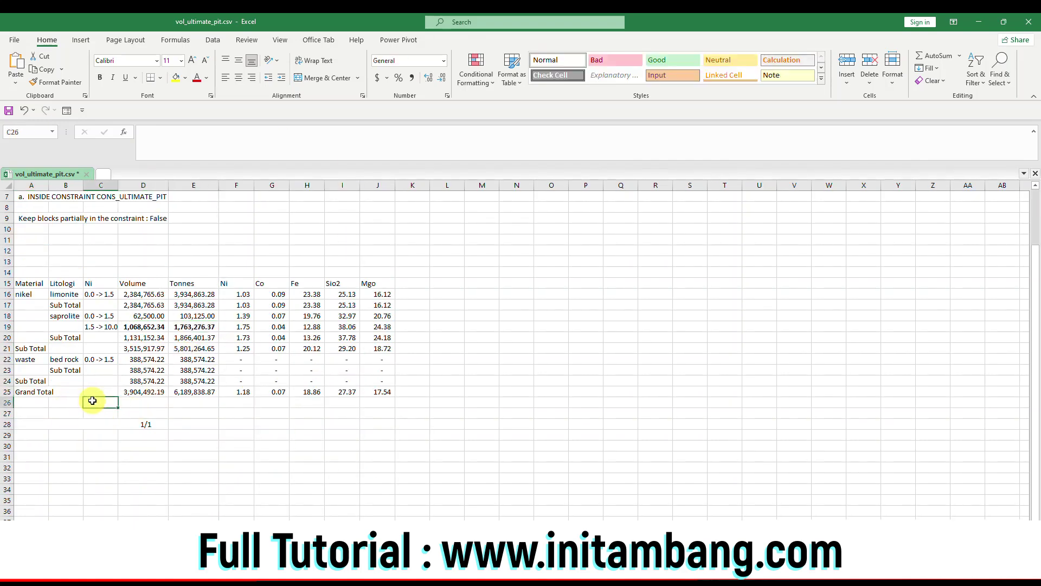
type("SR")
key("ctrl+Return")
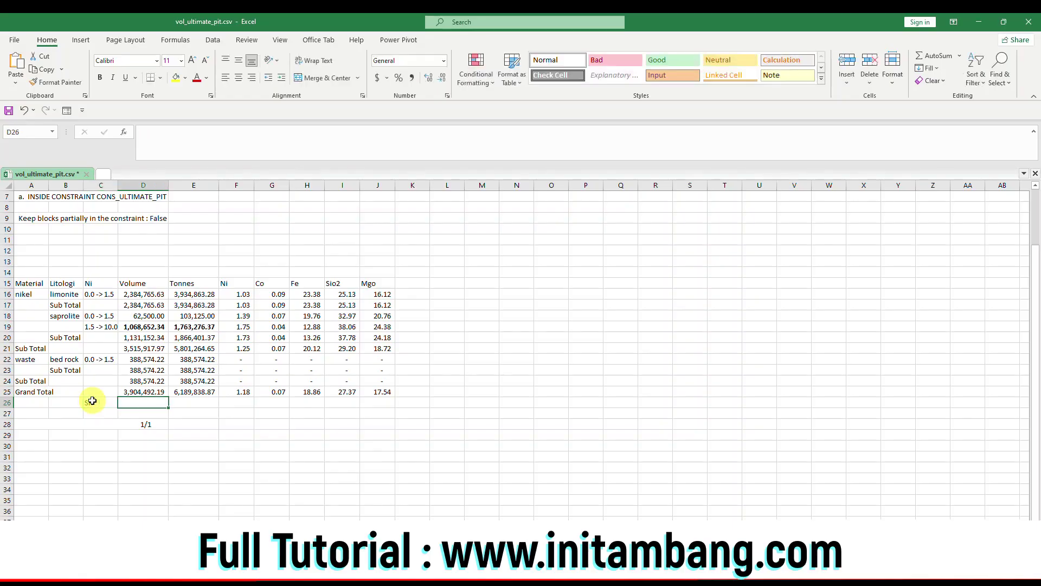
key("Right")
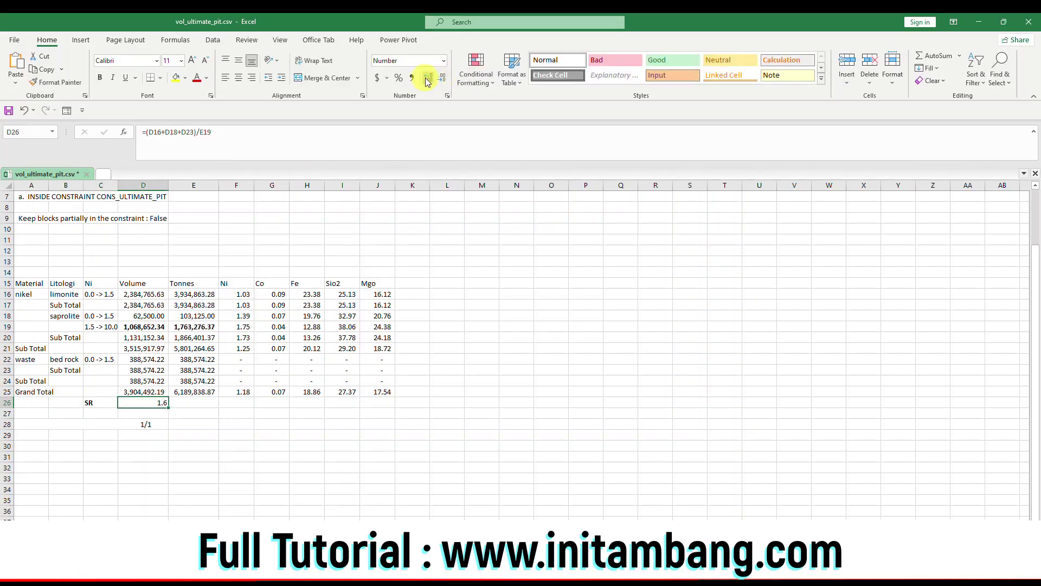
left_click(428, 80)
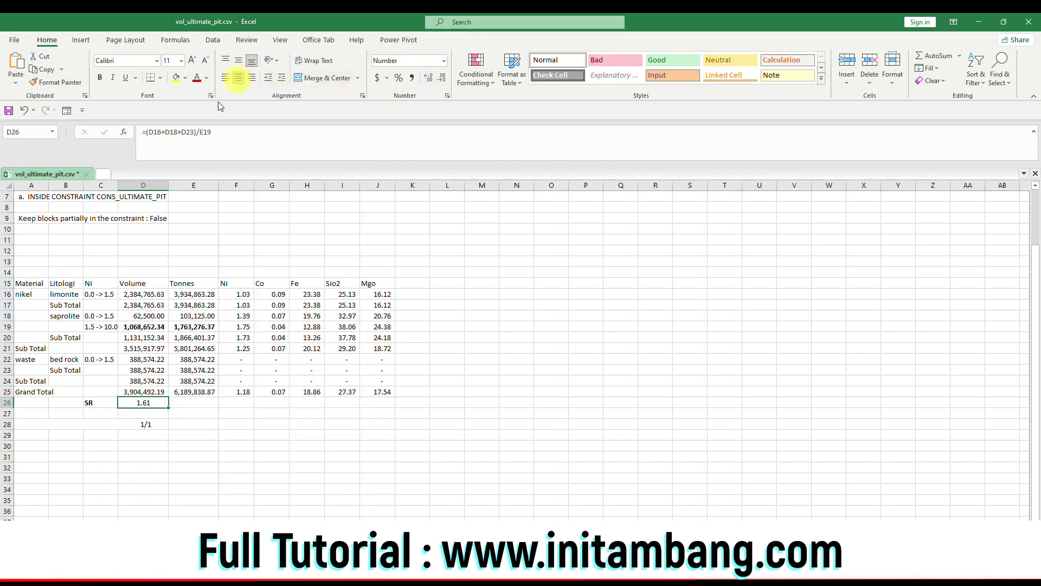
- Bold the stripping ratio cells C26:D26, enlarge their font and centre them
left_click_drag(91, 402, 143, 408)
key("ctrl+q")
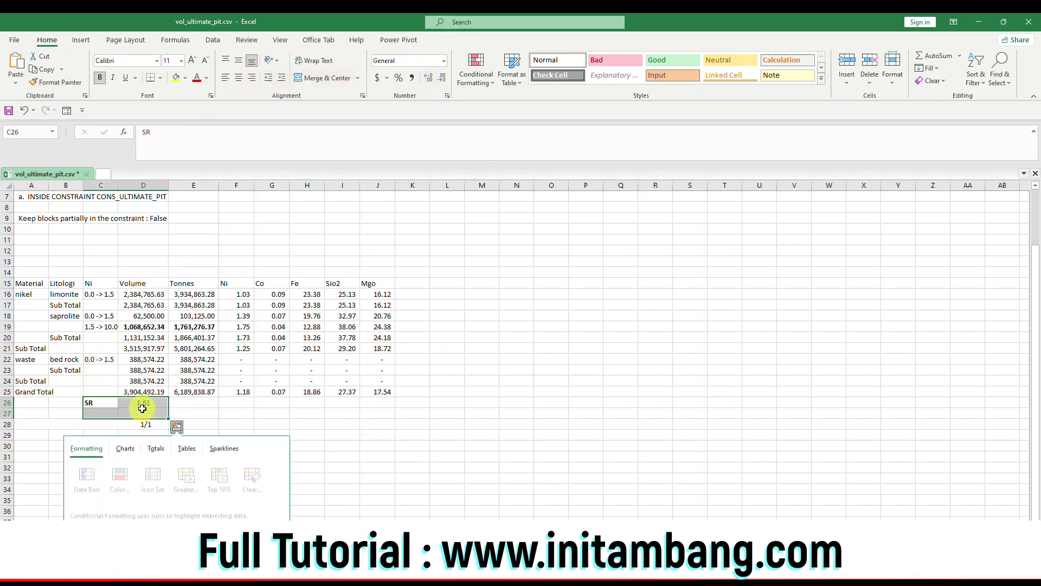
left_click(229, 413)
left_click(133, 401)
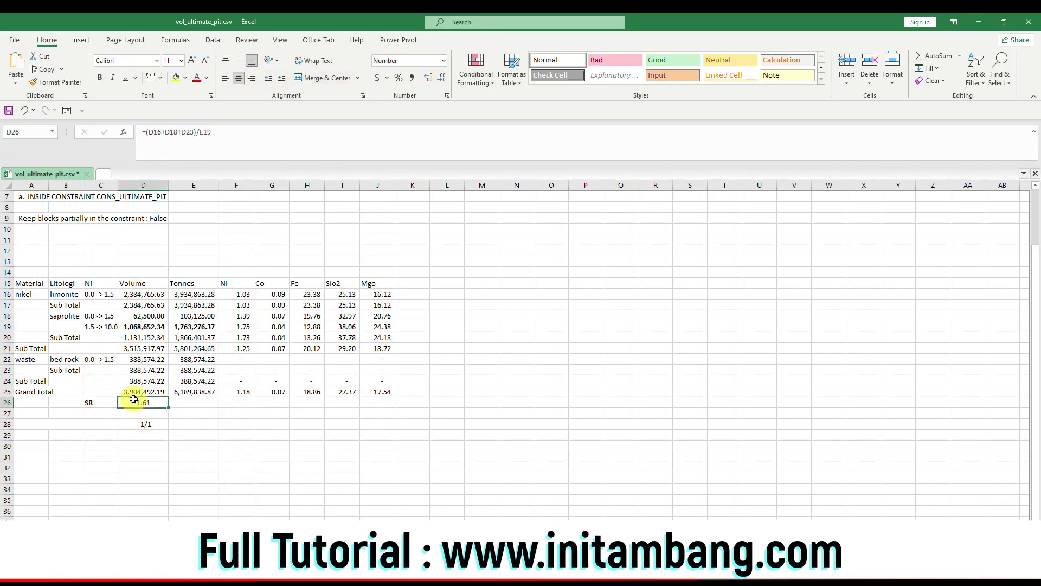
left_click_drag(103, 401, 145, 404)
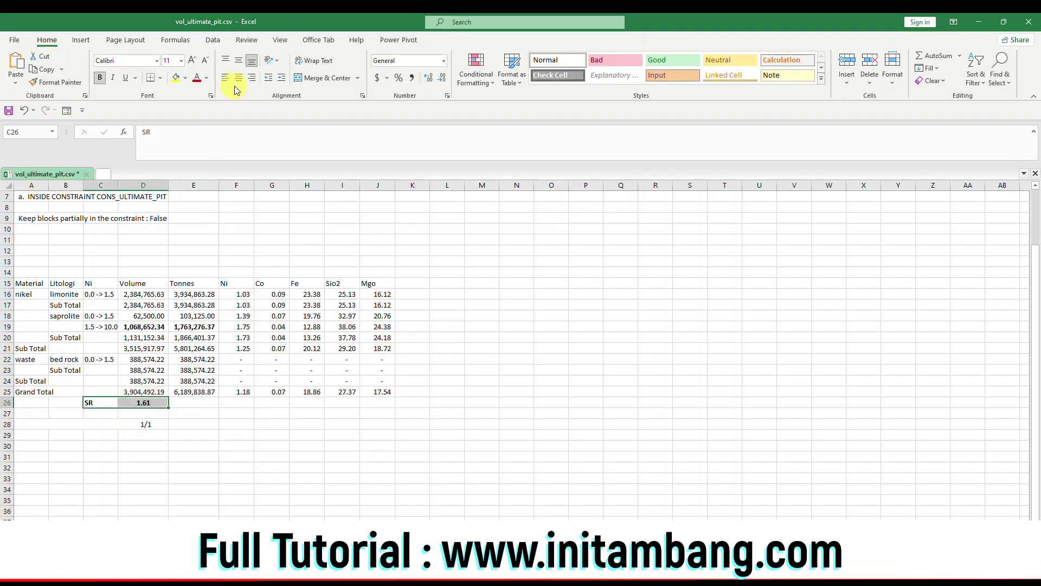
left_click(197, 60)
left_click(198, 60)
left_click(197, 60)
left_click(197, 60)
left_click(237, 78)
left_click(228, 428)
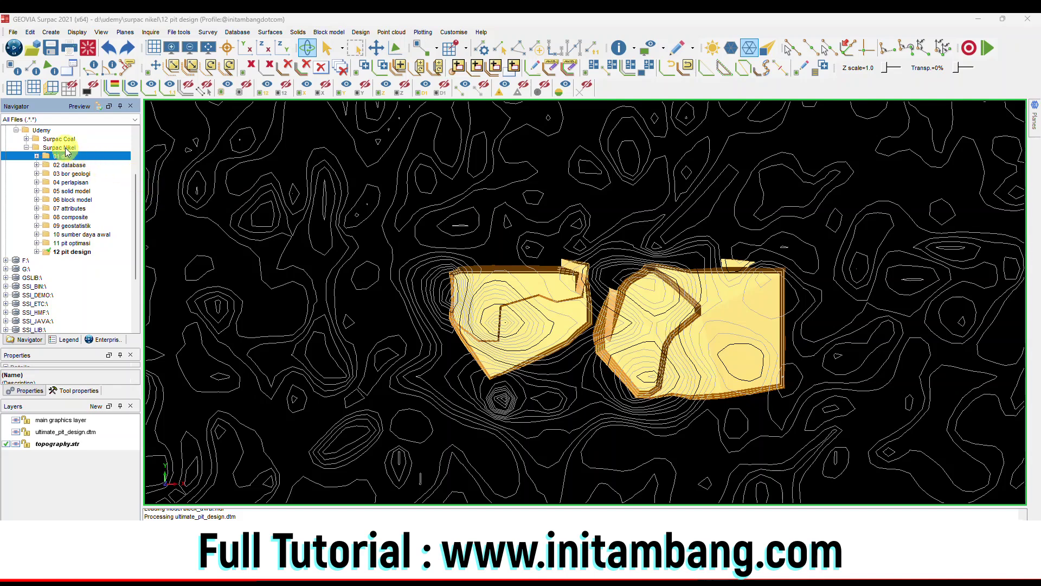
- In Surpac, create a folder named 13 disposal inside Surpac Nikel and set it as the work directory
left_click(64, 148)
right_click(65, 152)
left_click(87, 182)
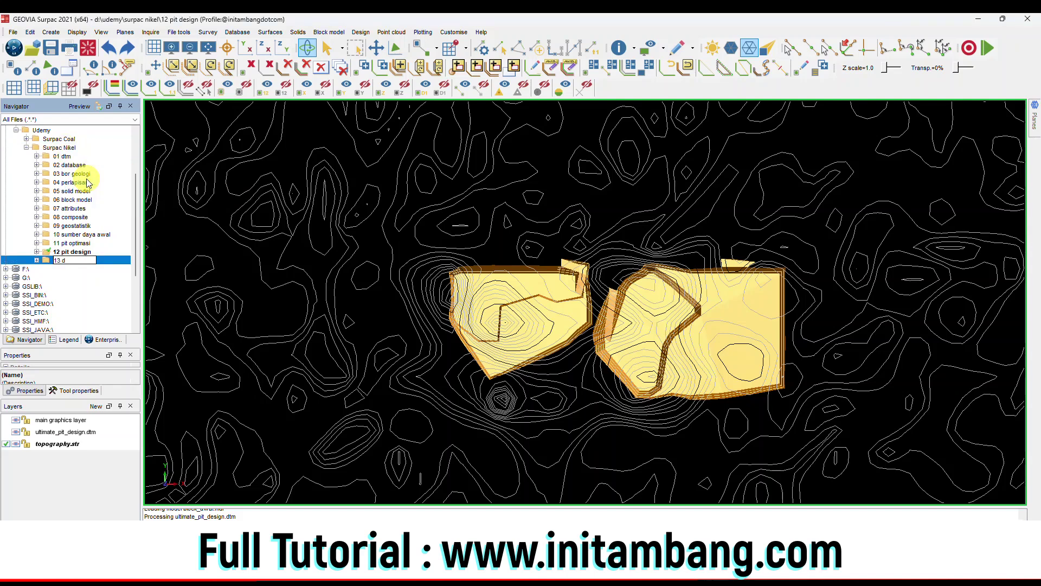
key("Return")
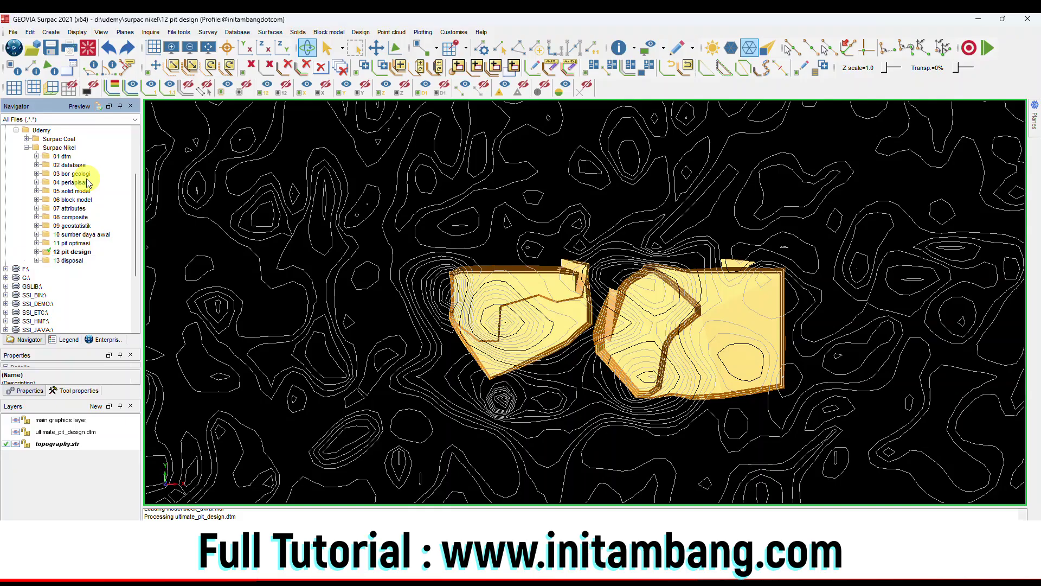
right_click(69, 261)
left_click(109, 266)
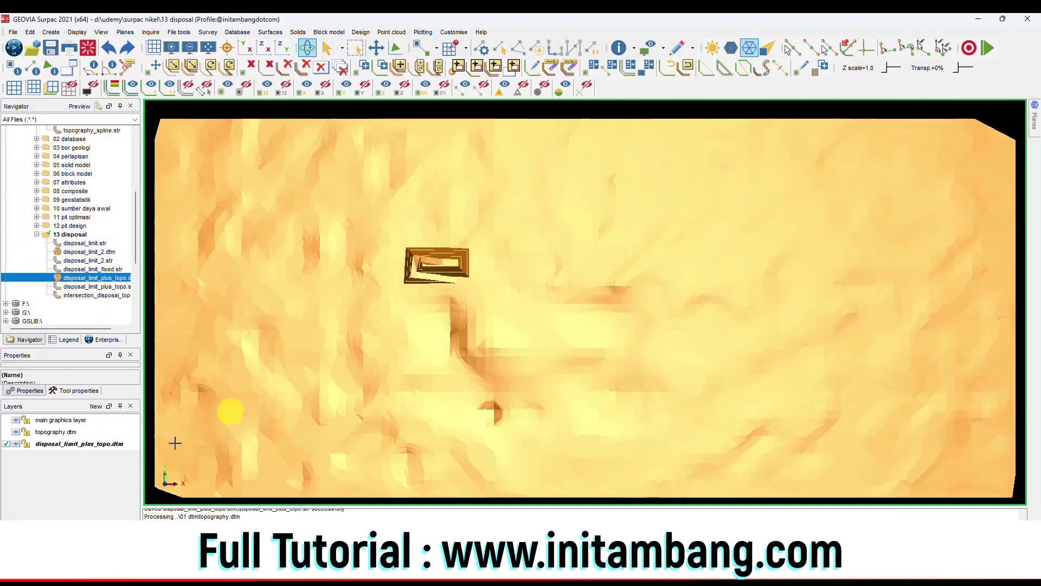
- Examine the disposal dump on the disposal_limit_plus_topo surface and its surrounding topography
left_click(18, 446)
scroll(424, 254, "up", 2)
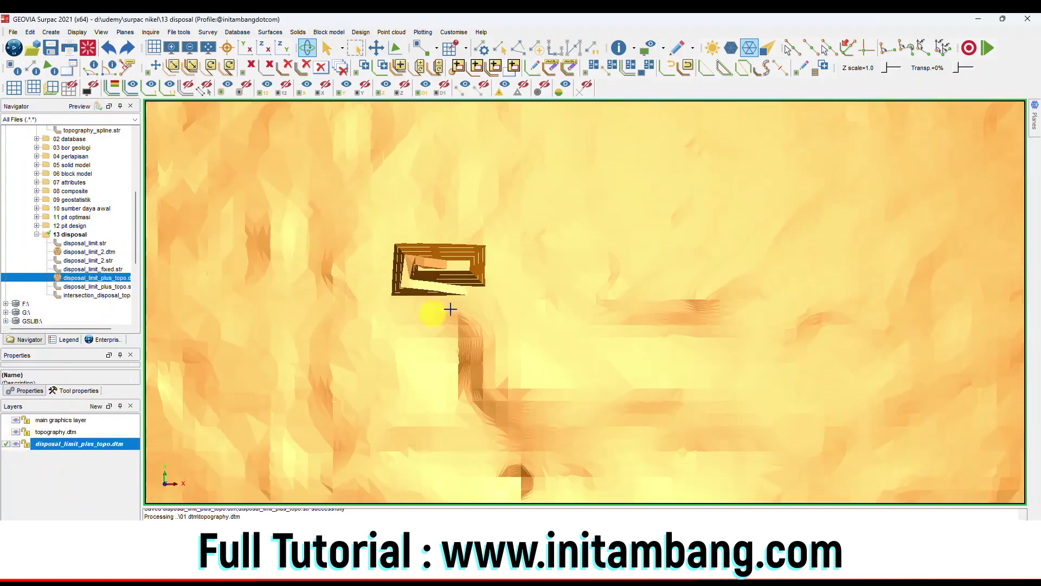
scroll(550, 283, "down", 2)
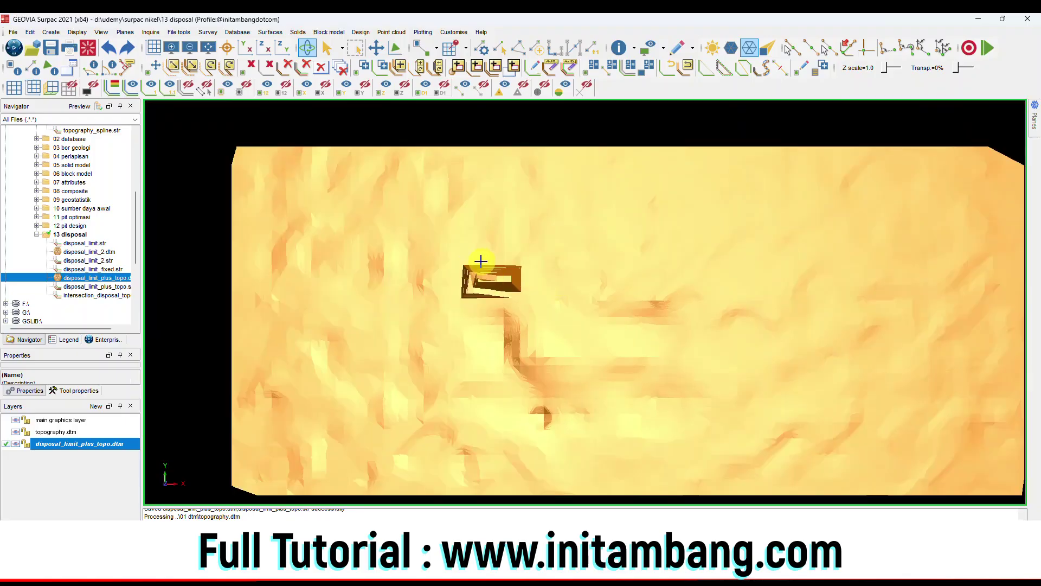
scroll(536, 288, "up", 1)
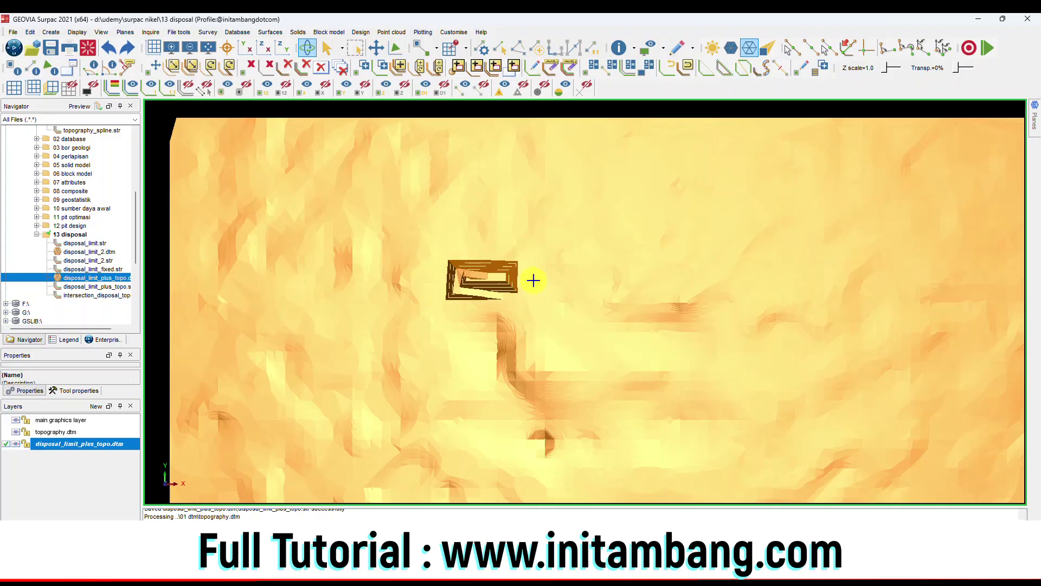
scroll(585, 309, "down", 1)
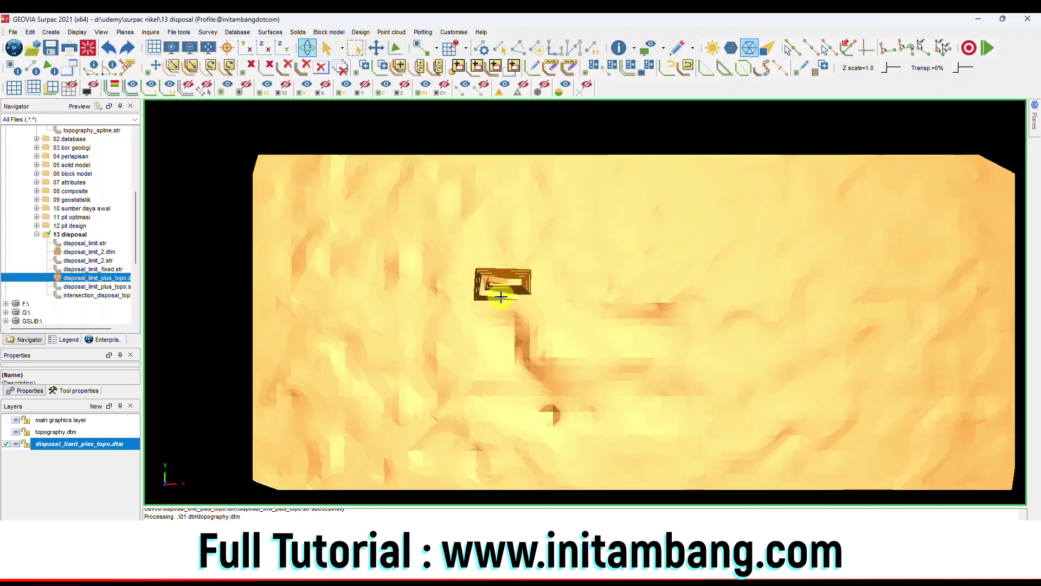
scroll(500, 296, "up", 1)
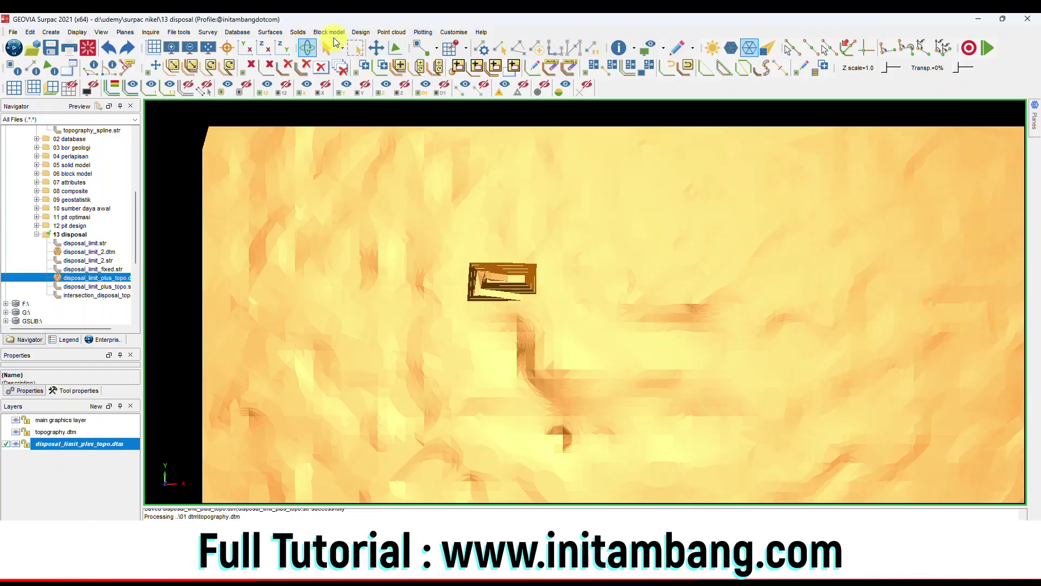
- Calculate cut and fill between topography.dtm and disposal_limit_plus_topo.dtm within the intersection_disposal_topo.str boundary, reporting to volume_disposal.pdf
left_click(274, 33)
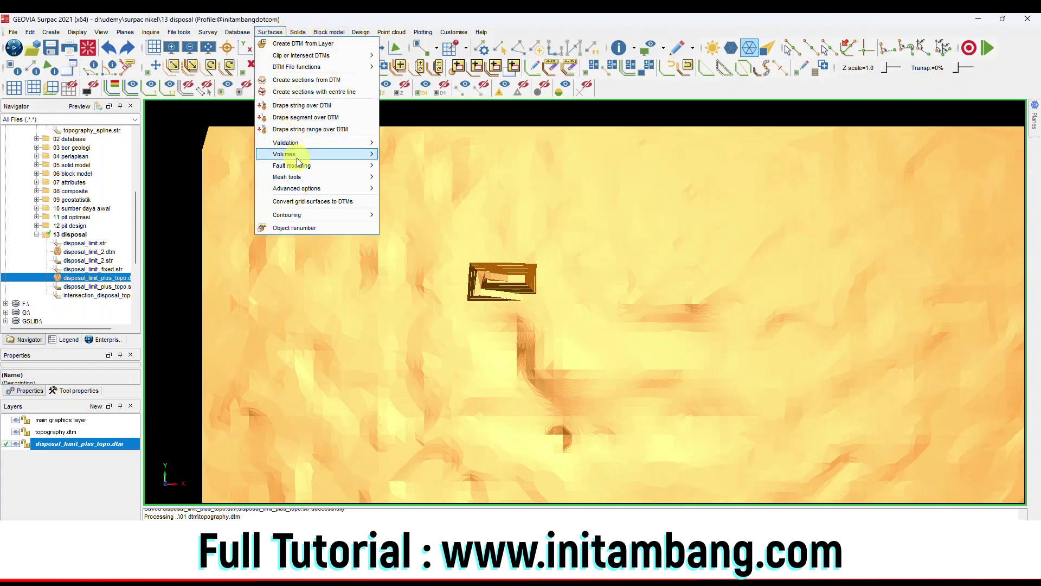
mouse_move(302, 158)
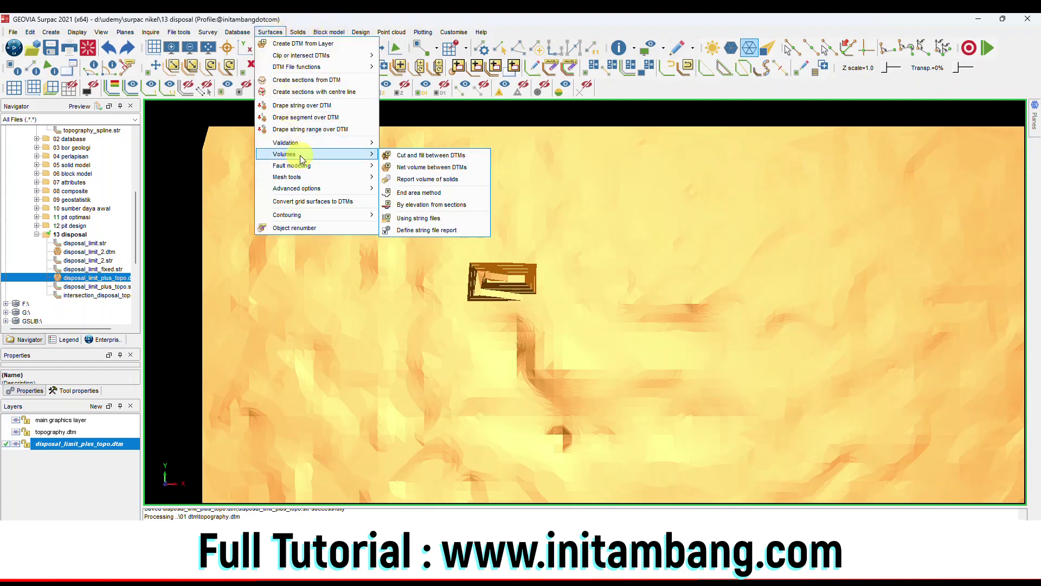
left_click(425, 157)
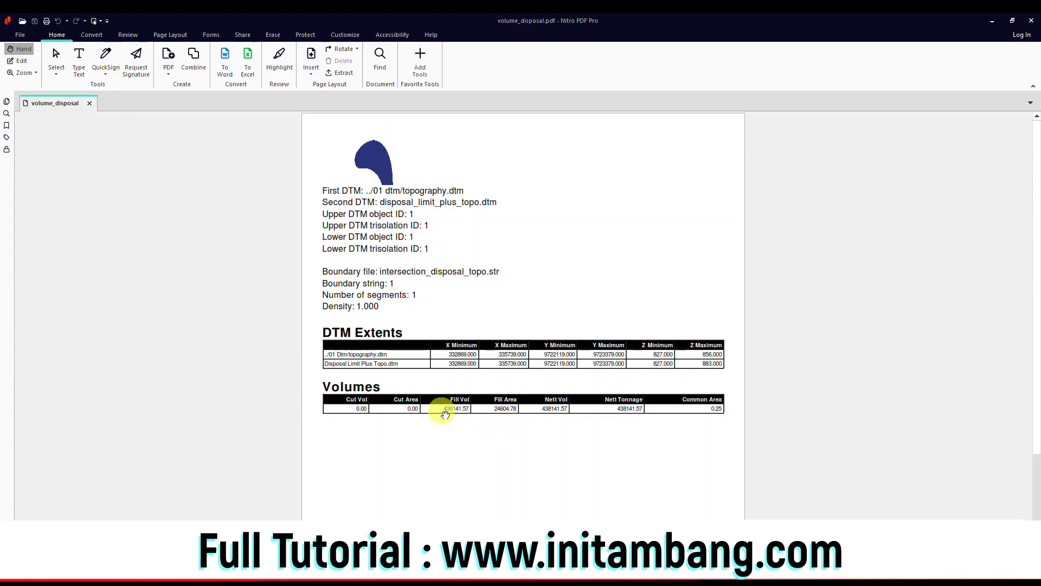
- Review the volumes table in volume_disposal.pdf and inspect the disposal dump up close in Surpac
scroll(445, 415, "up", 4, "ctrl")
scroll(452, 414, "down", 1, "ctrl")
left_click_drag(544, 442, 543, 381)
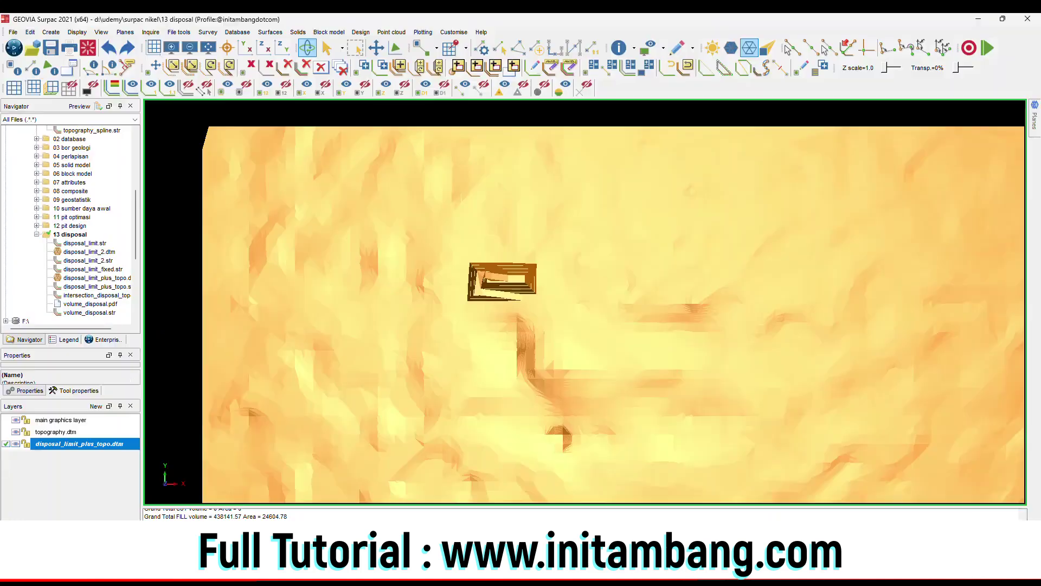
scroll(507, 282, "up", 5)
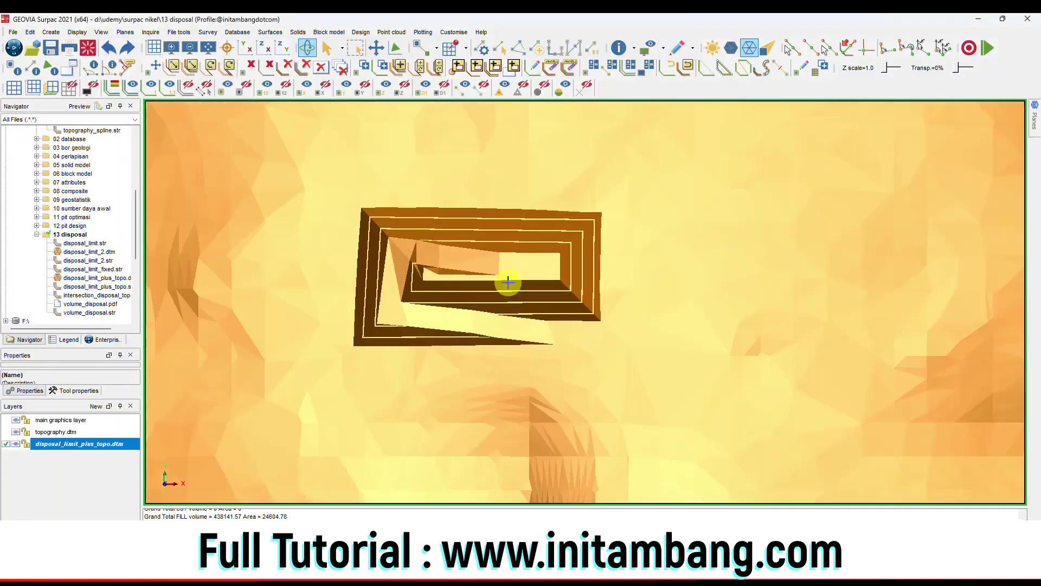
scroll(507, 282, "down", 5)
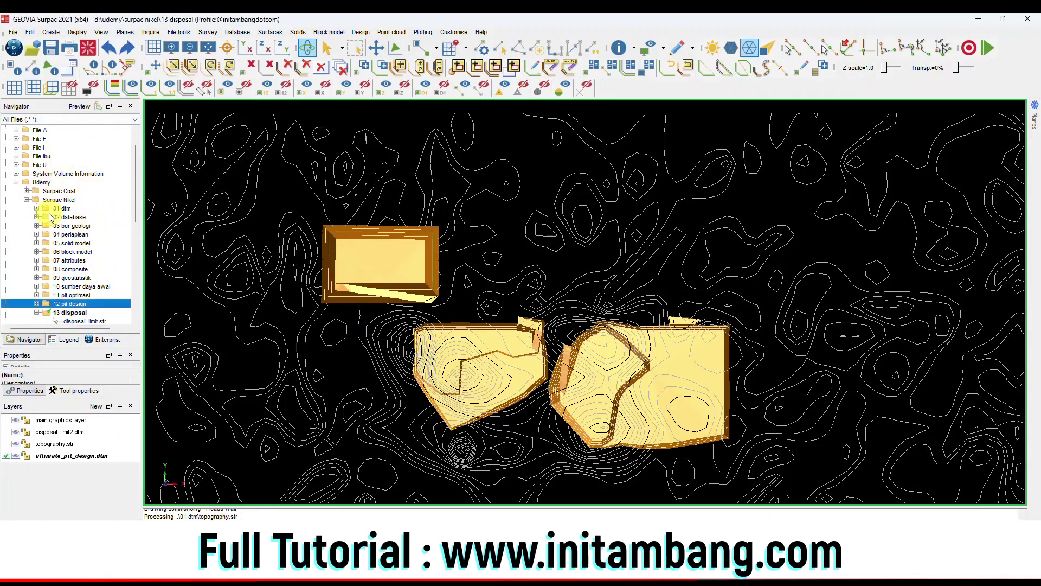
- Create a folder named 14 stockpile inside the Surpac Nikel folder
left_click(58, 173)
right_click(54, 173)
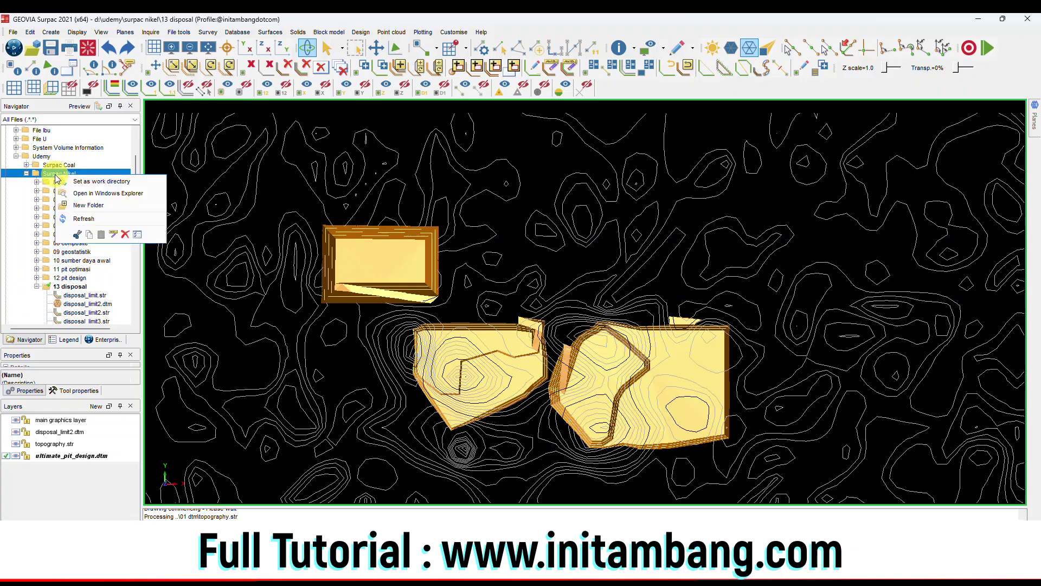
left_click(91, 211)
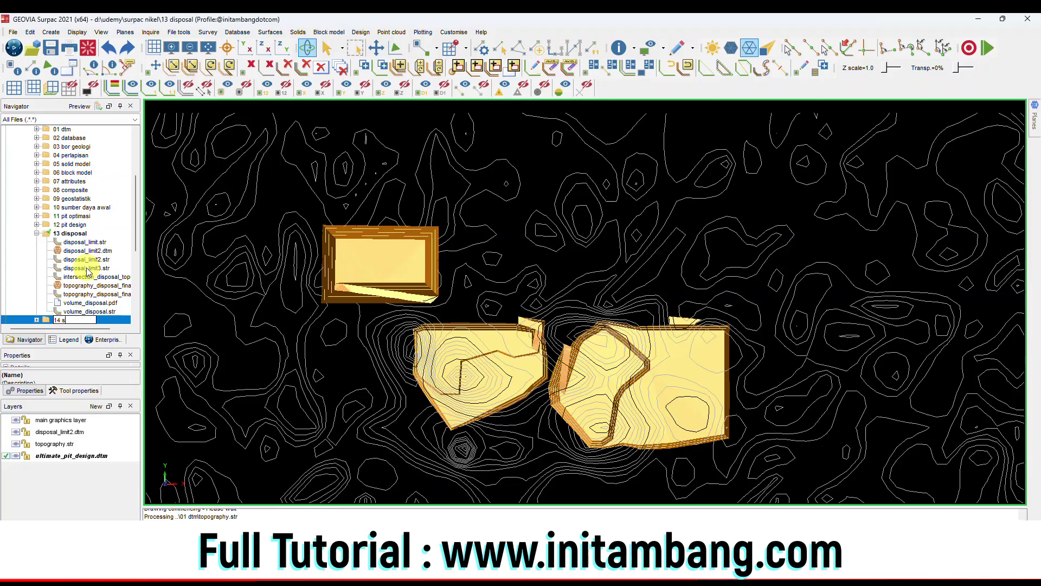
key("Return")
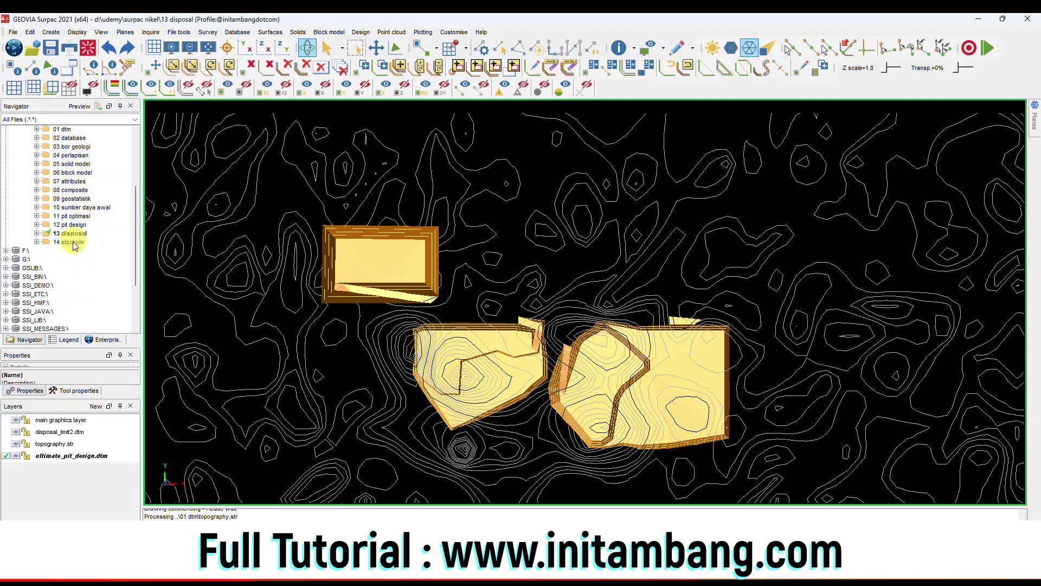
- Set the 14 stockpile folder as the work directory
left_click(71, 242)
right_click(71, 242)
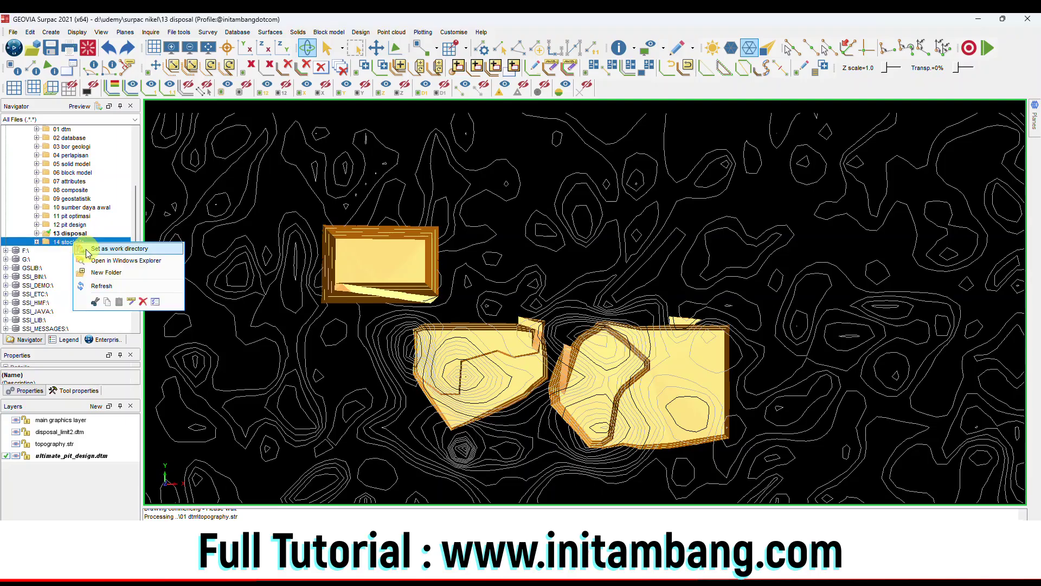
left_click(97, 247)
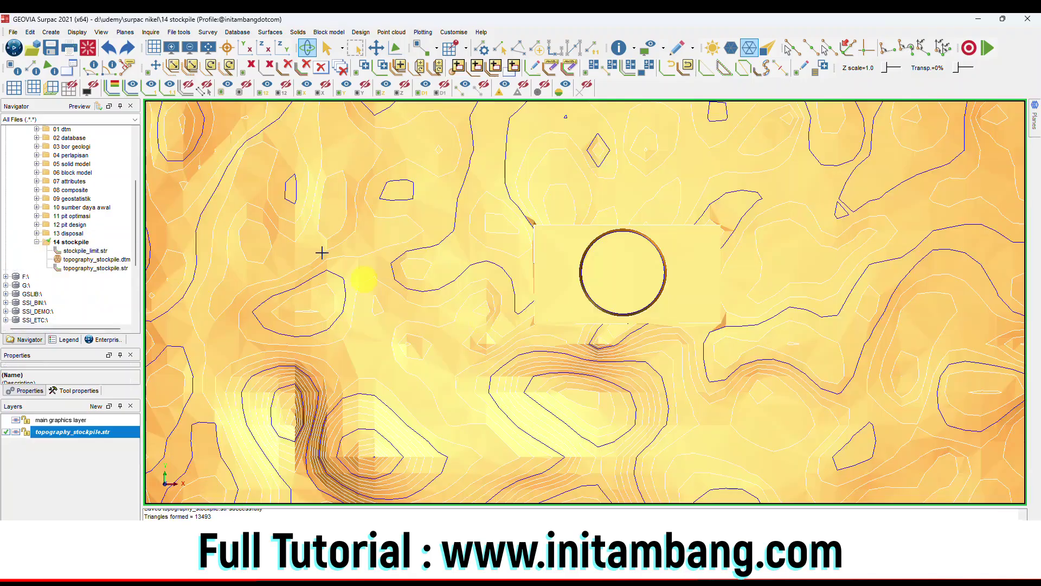
- Clear the graphics and open topography_stockpile.dtm to view the stockpile surface
left_click(87, 48)
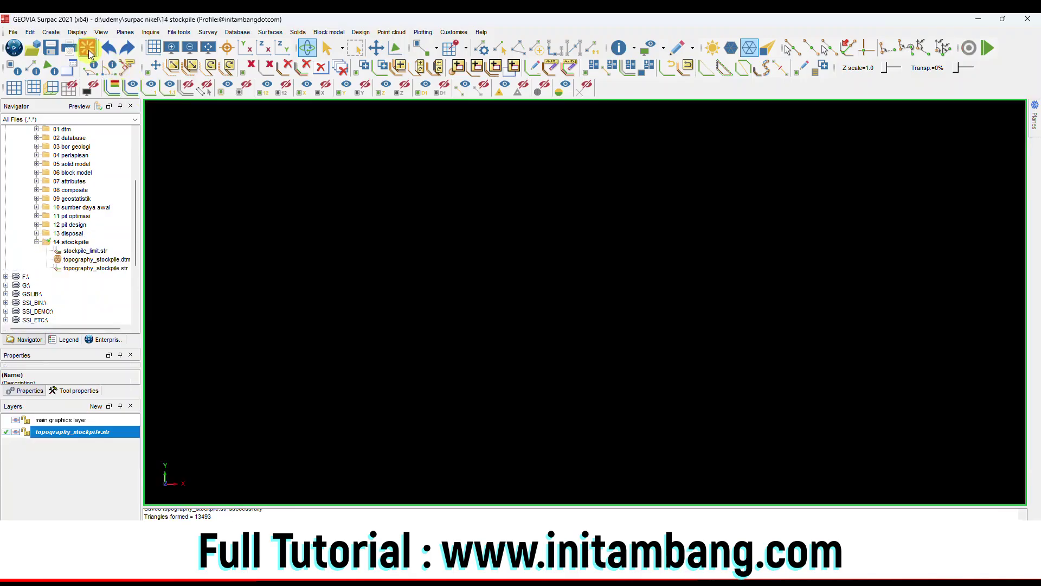
left_click(90, 259)
right_click(90, 261)
left_click(103, 266)
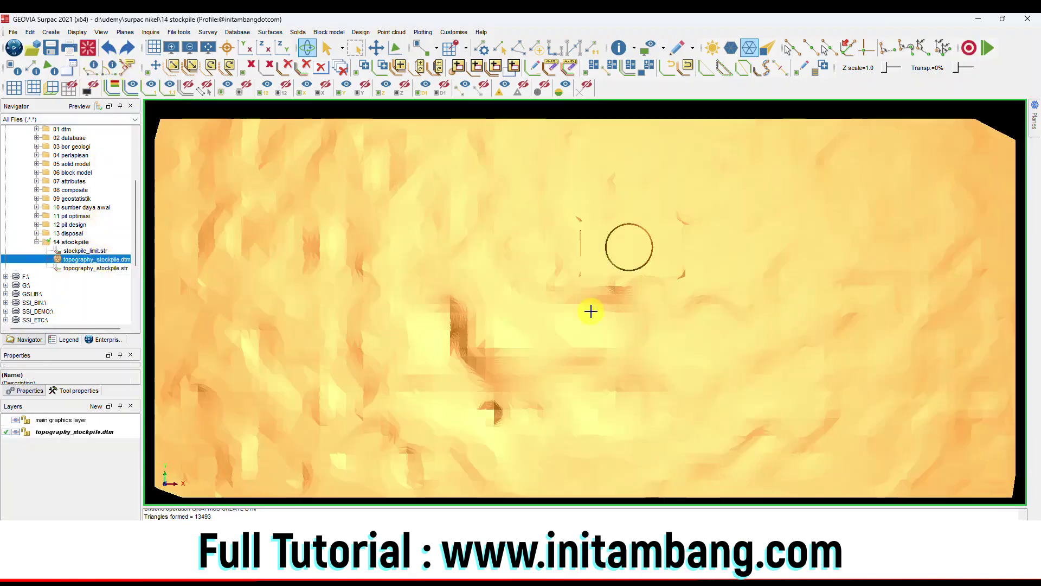
left_click_drag(643, 286, 602, 275)
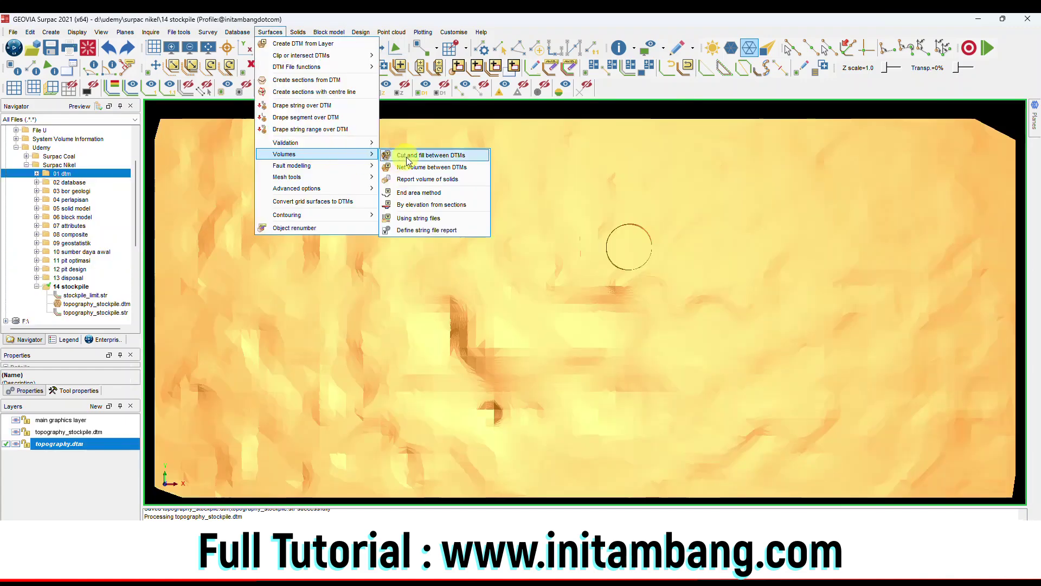
- Calculate cut and fill between topography.dtm and topography_stockpile.dtm within the stockpile_limit boundary, outputting volume_stockpile with a pdf report
left_click(409, 154)
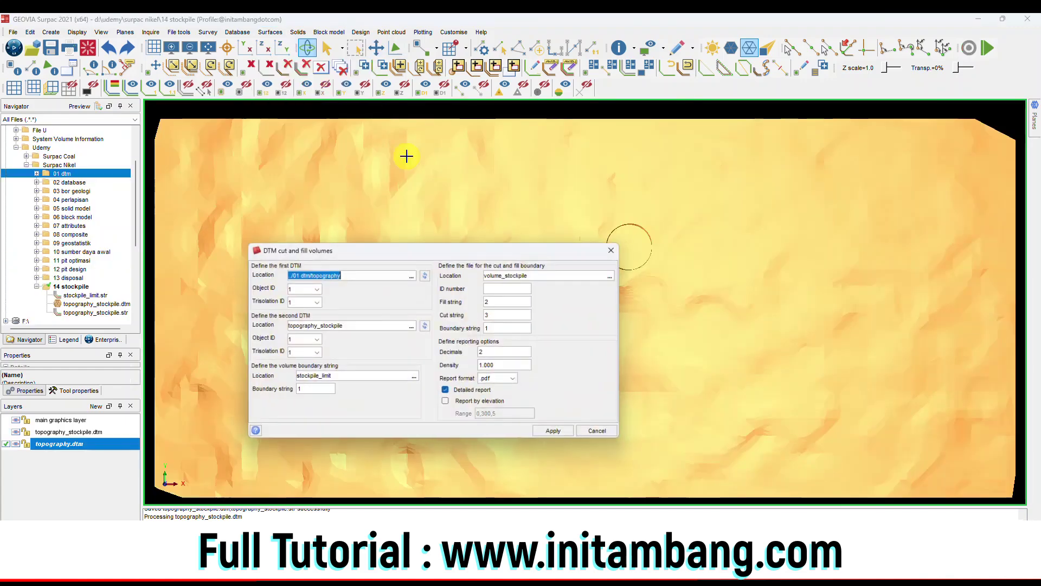
left_click(411, 275)
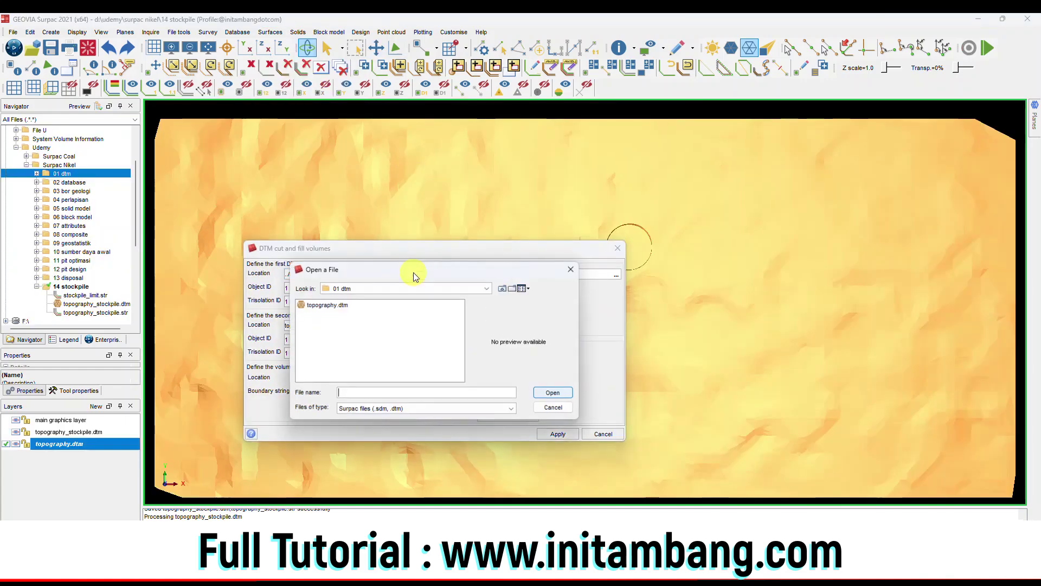
left_click(325, 305)
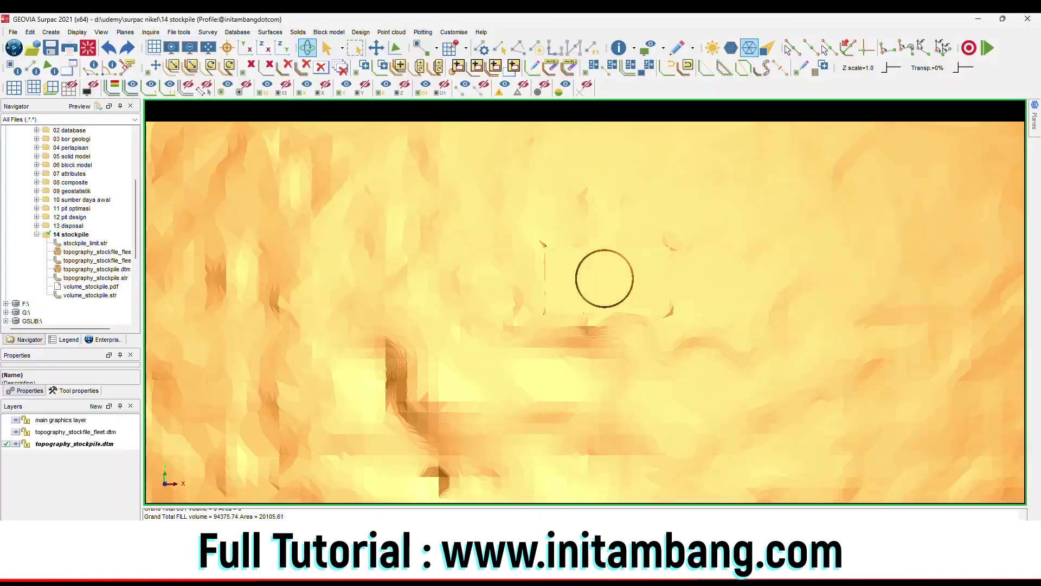
mouse_move(553, 283)
left_mouse_down()
mouse_move(595, 325)
mouse_move(600, 353)
mouse_move(581, 328)
mouse_move(641, 293)
mouse_move(613, 288)
left_mouse_up()
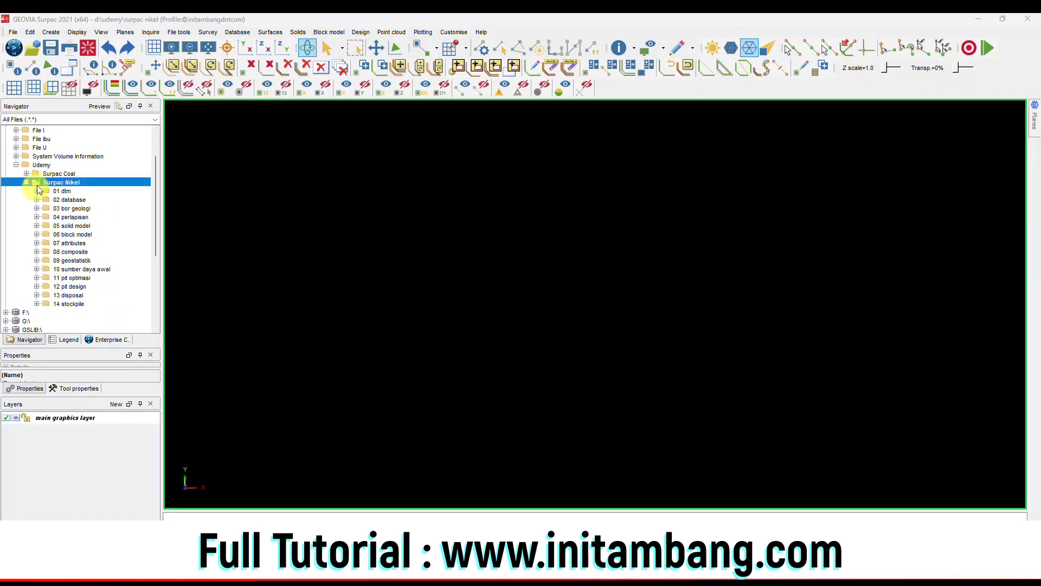
- Create a folder named 15 jalan hauling inside the Surpac Nikel folder and set it as the work directory
left_click(62, 183)
right_click(65, 187)
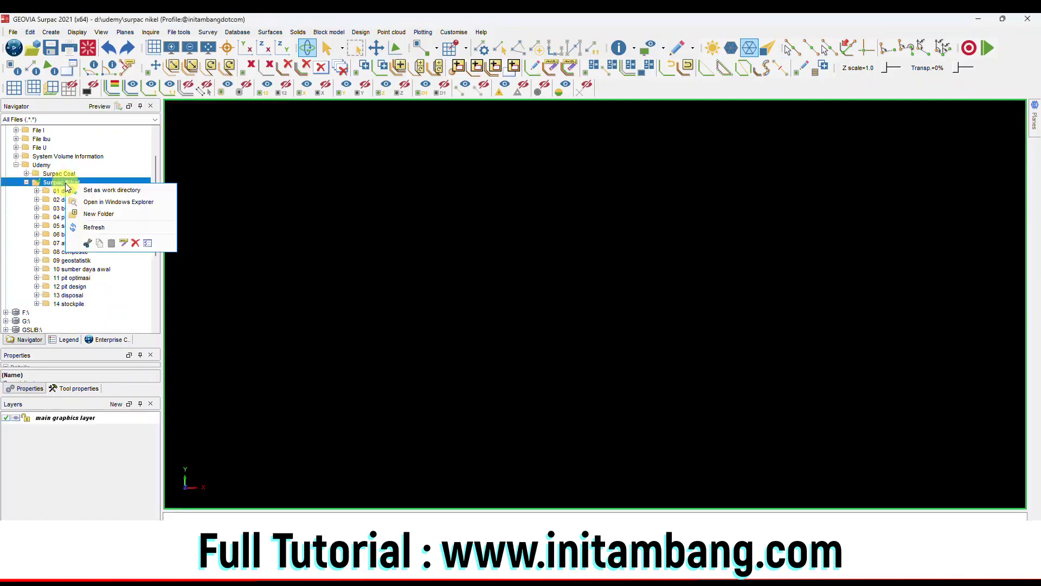
left_click(95, 217)
type("15")
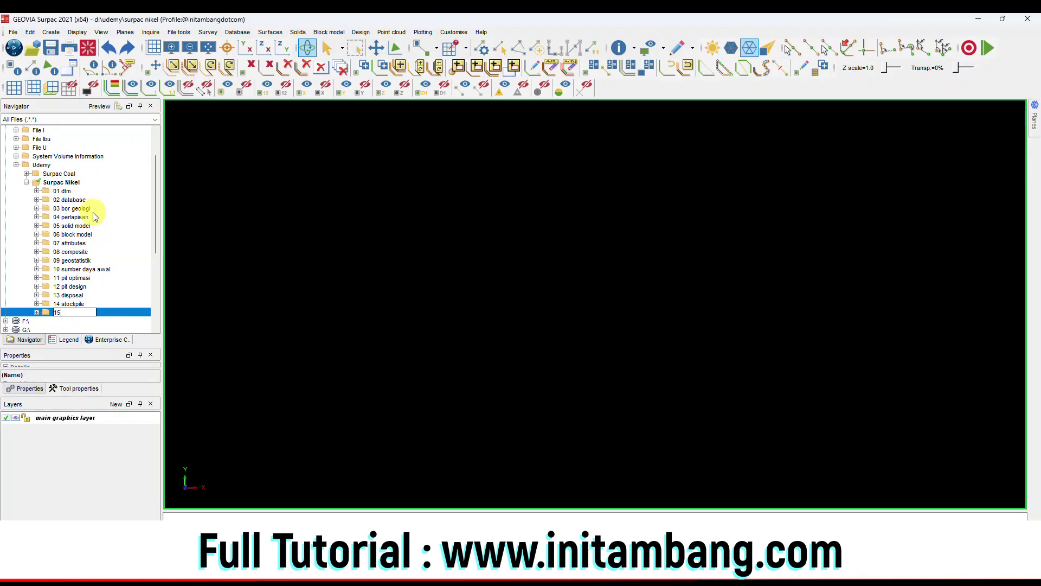
type(" jalan hauling")
key("Return")
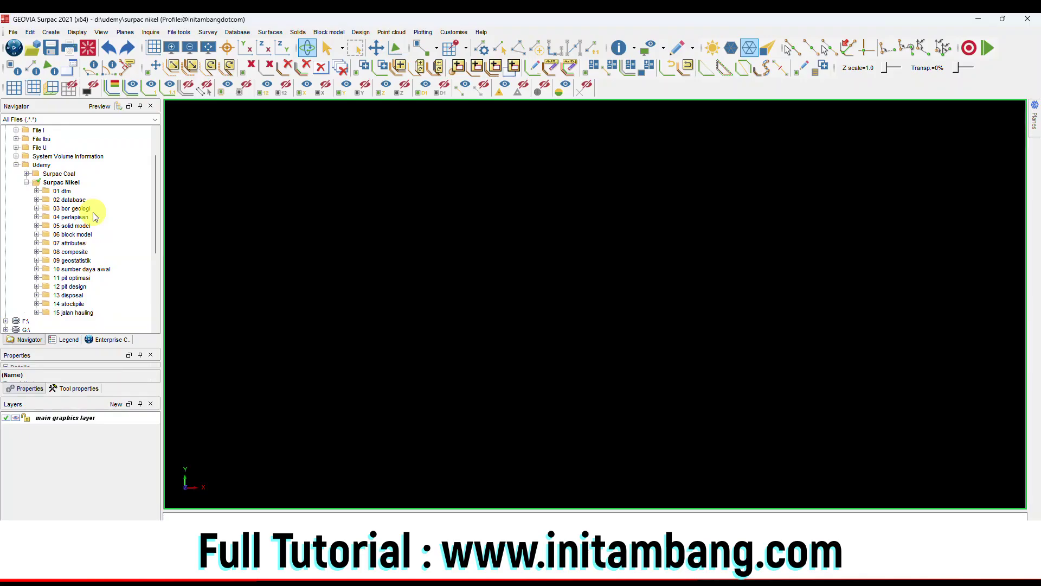
right_click(85, 313)
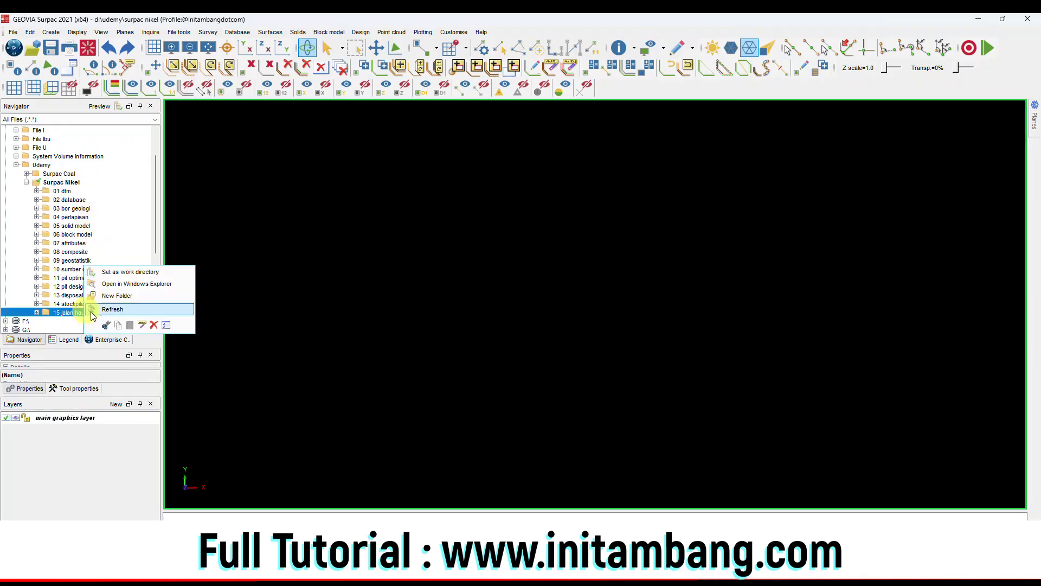
left_click(116, 273)
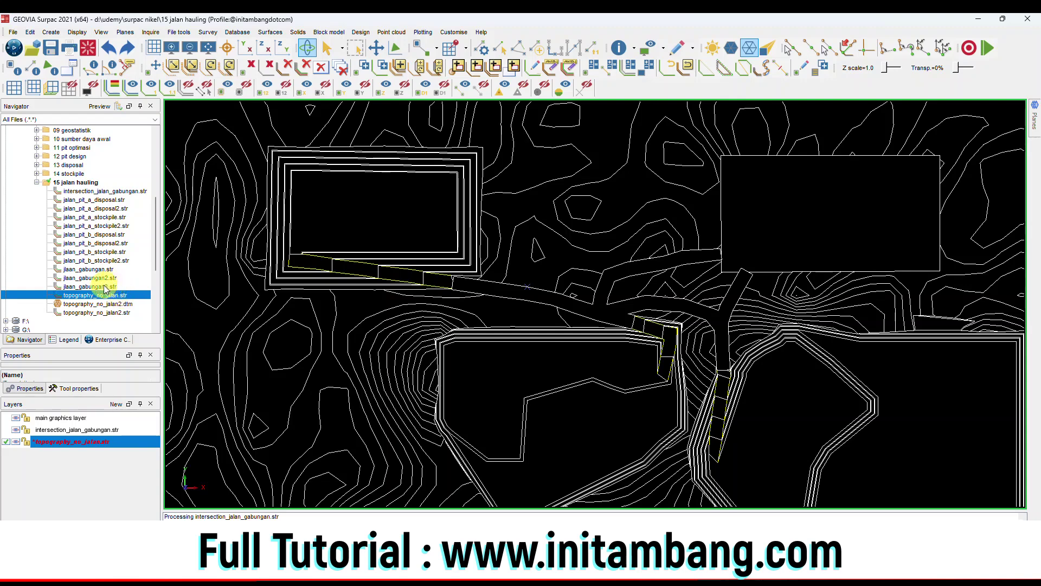
- Load the combined road string jlaan_gabungan3.str together with the topography_no_jalan.str strings
left_click(87, 287)
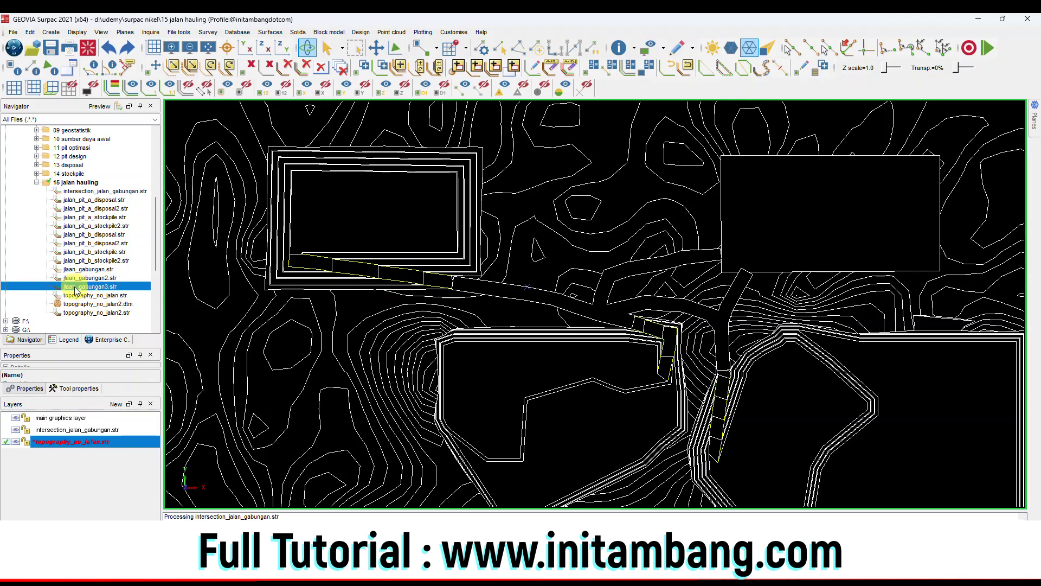
left_click_drag(76, 291, 474, 276)
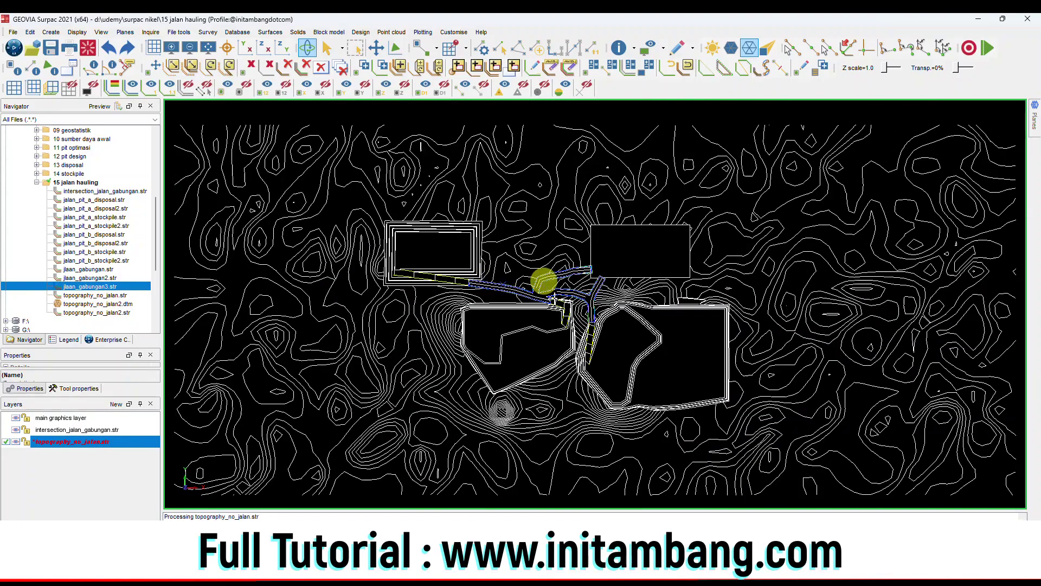
scroll(511, 277, "up", 5)
scroll(512, 277, "down", 4)
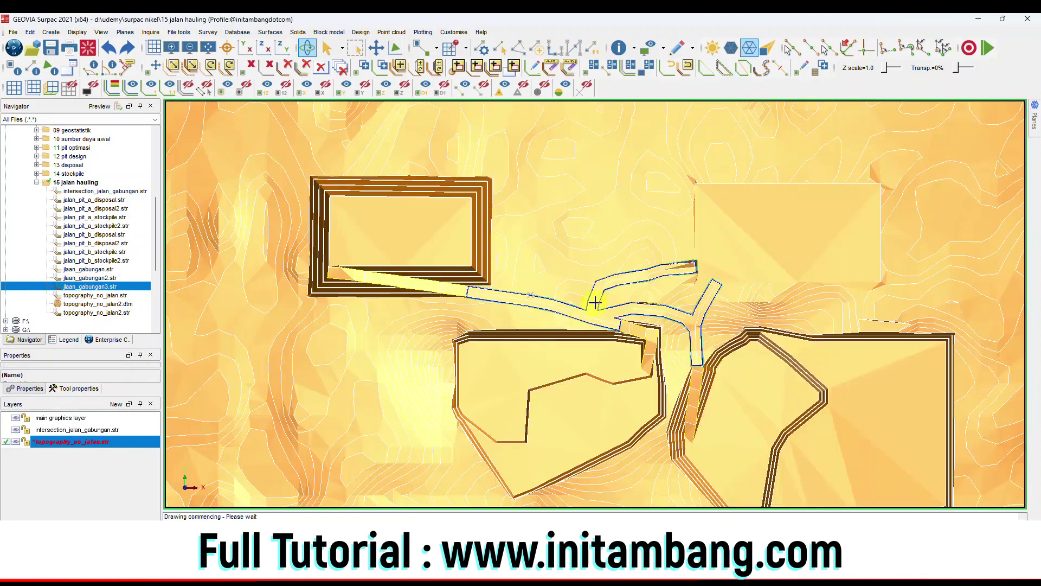
- Examine the haul road surface, its side slopes and its connections between the pits, disposal and stockpile
scroll(615, 285, "up", 6)
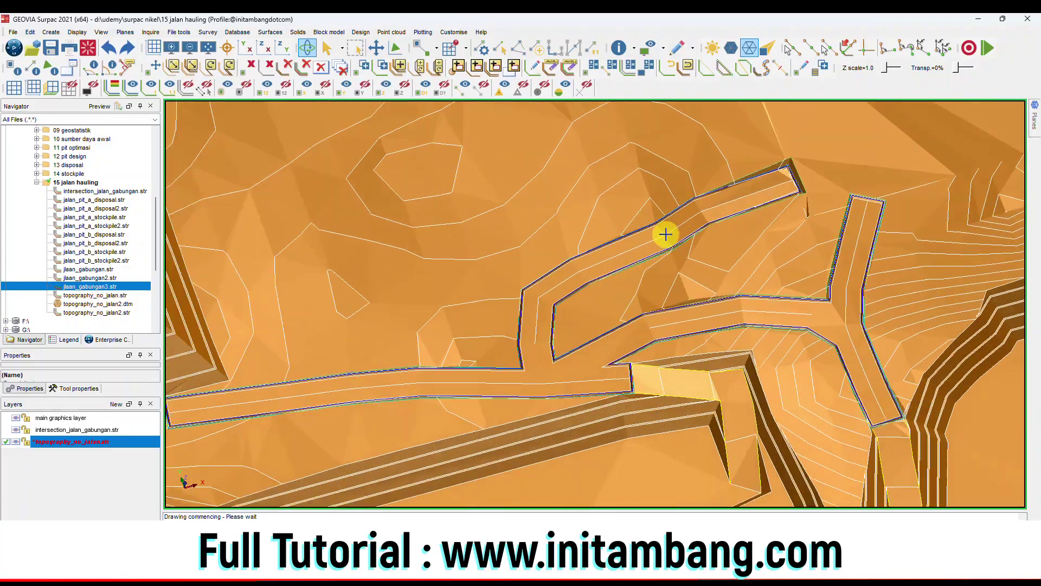
scroll(600, 229, "up", 3)
scroll(544, 230, "down", 6)
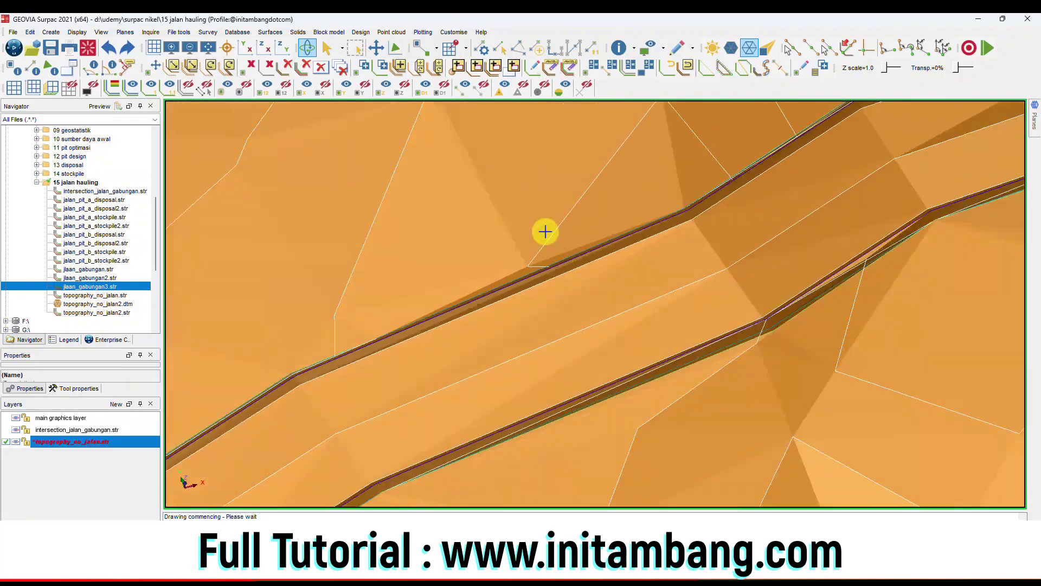
scroll(569, 271, "down", 2)
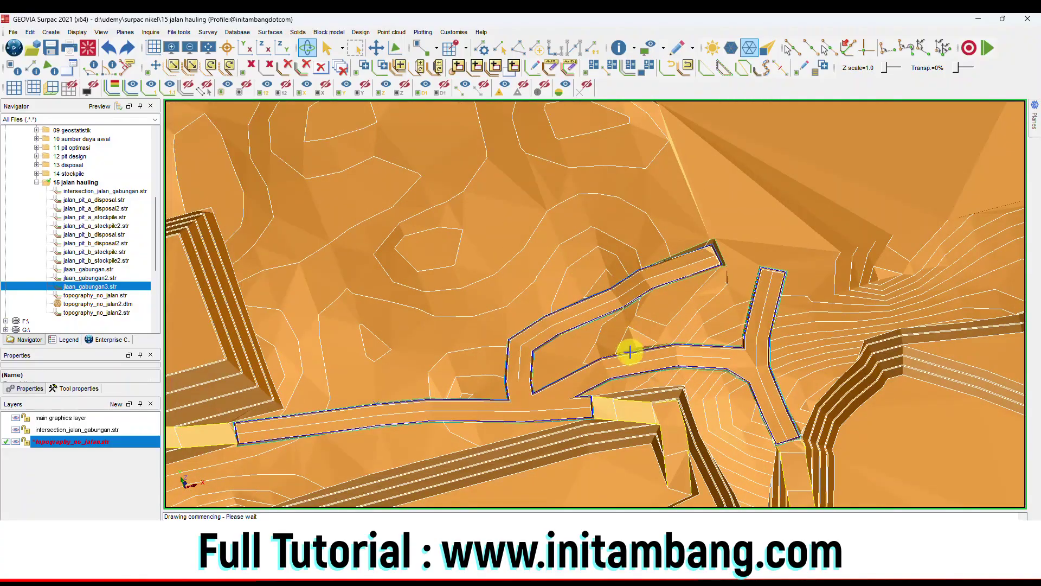
scroll(630, 349, "up", 5)
scroll(633, 349, "up", 2)
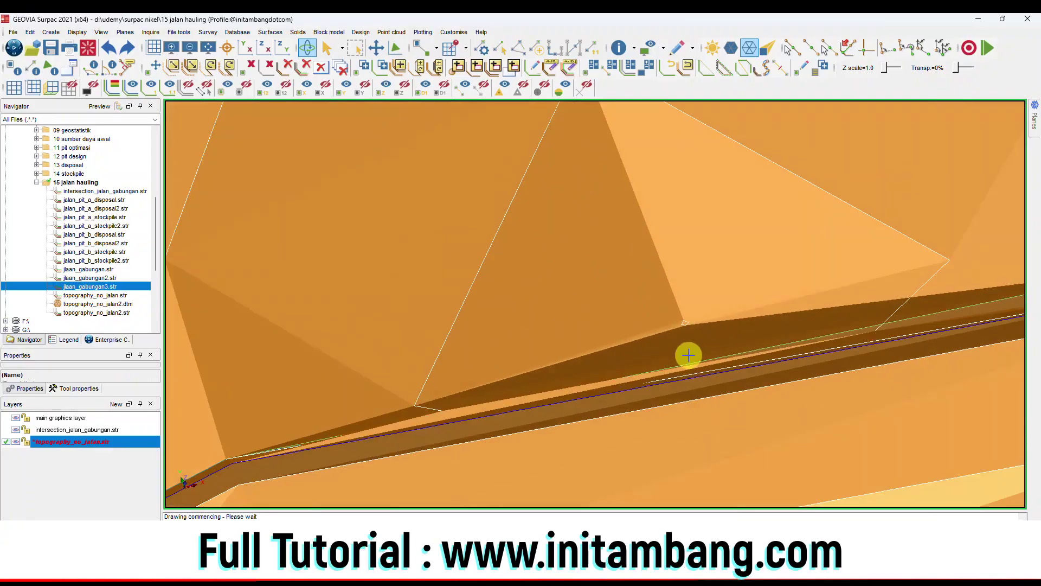
scroll(651, 365, "down", 6)
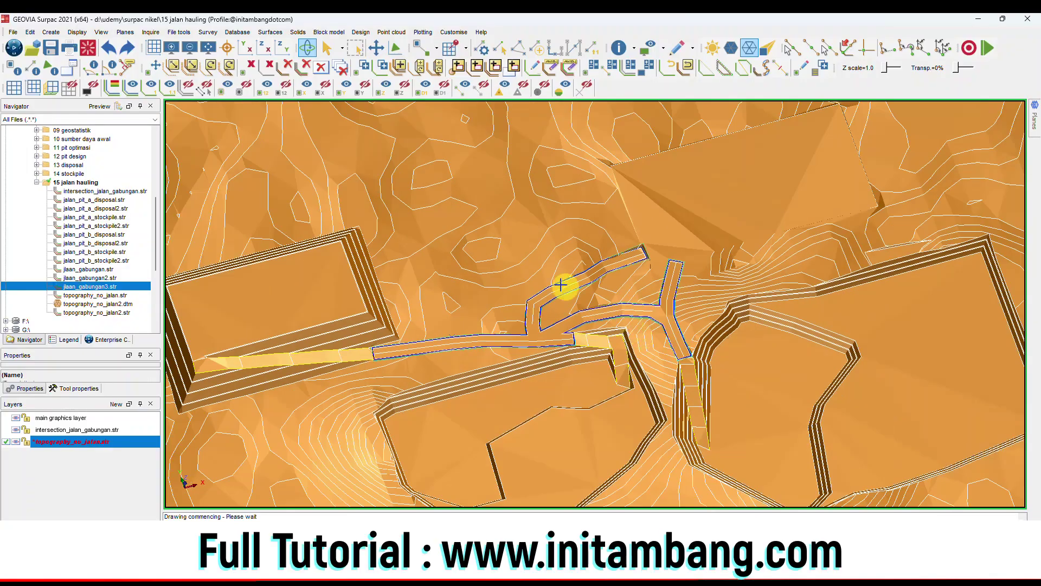
scroll(548, 276, "up", 2)
scroll(600, 274, "down", 4)
scroll(549, 273, "up", 3)
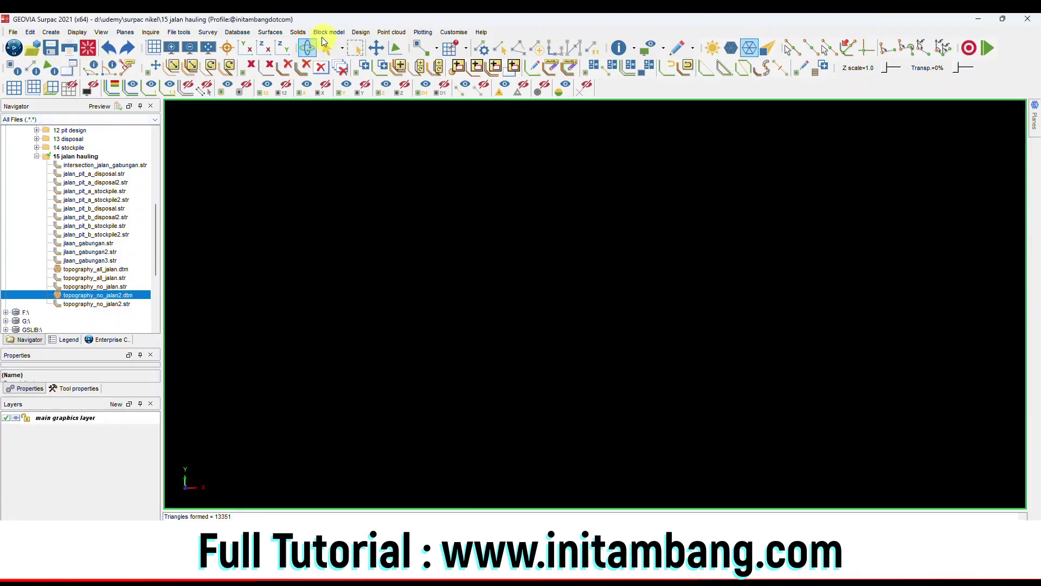
- Start a cut and fill volume calculation between DTMs for the haul road
left_click(270, 32)
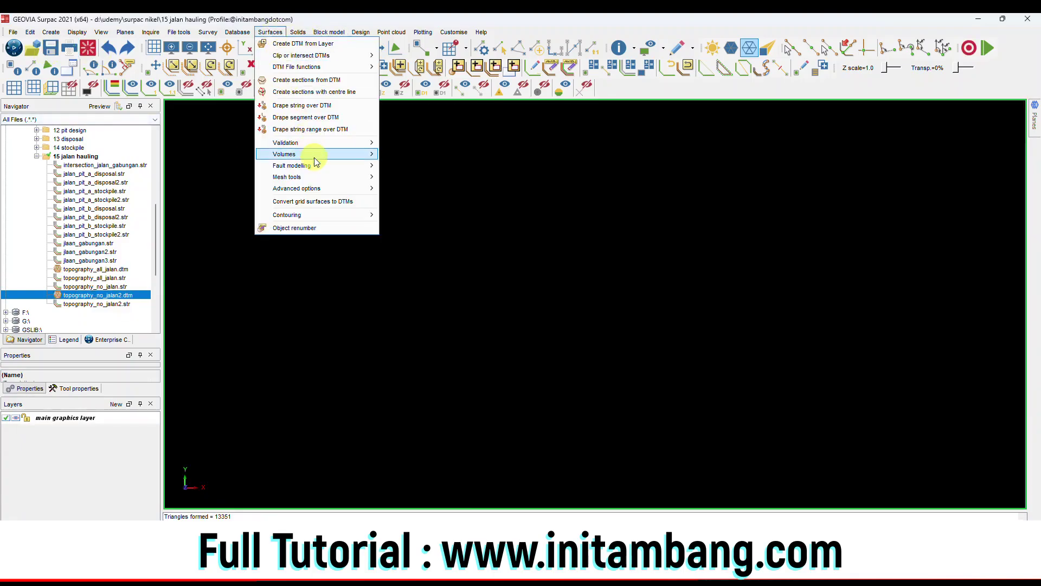
mouse_move(314, 156)
mouse_move(365, 154)
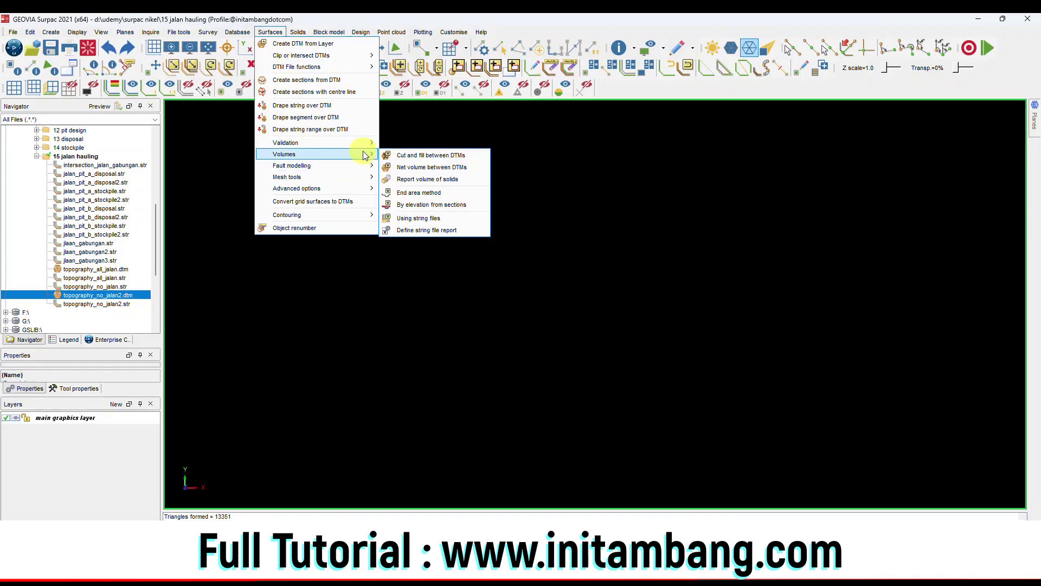
left_click(405, 154)
key("Return")
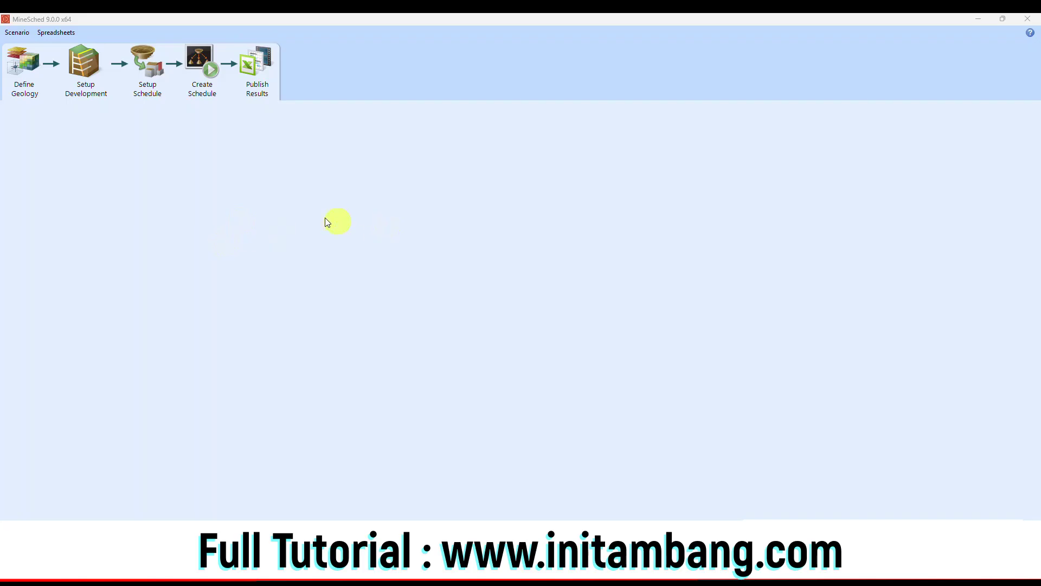
- Switch to MineSched and set up a new scenario with the Surface configuration, named pit_nikel
left_click(21, 34)
left_click(22, 43)
left_click(470, 261)
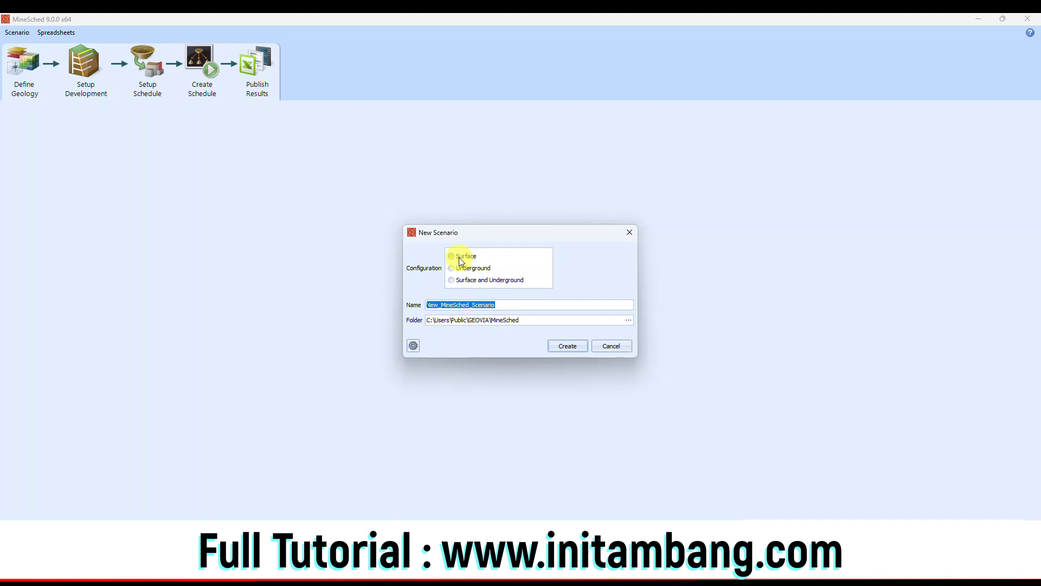
left_click(462, 260)
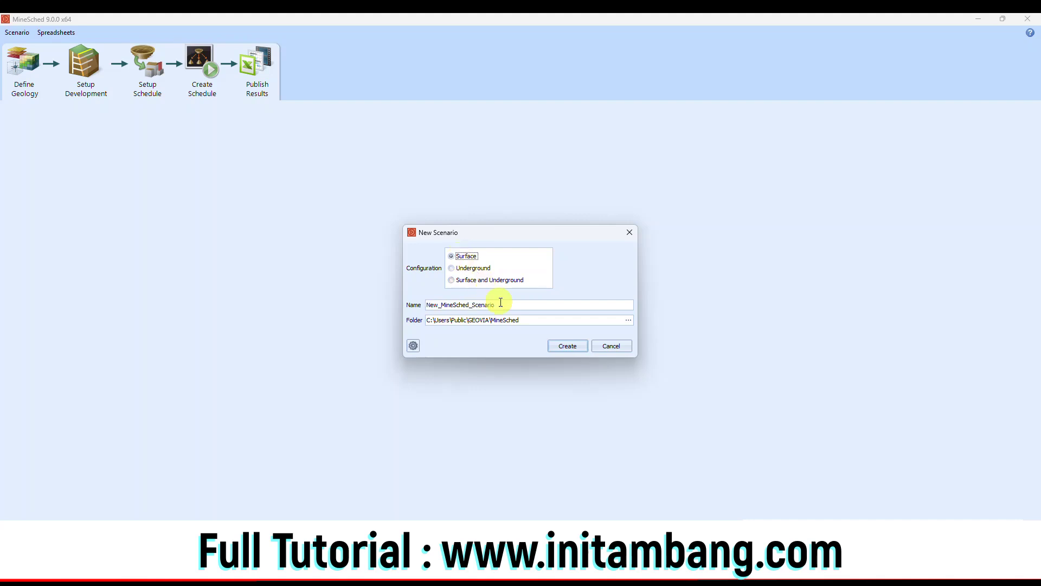
double_click(501, 302)
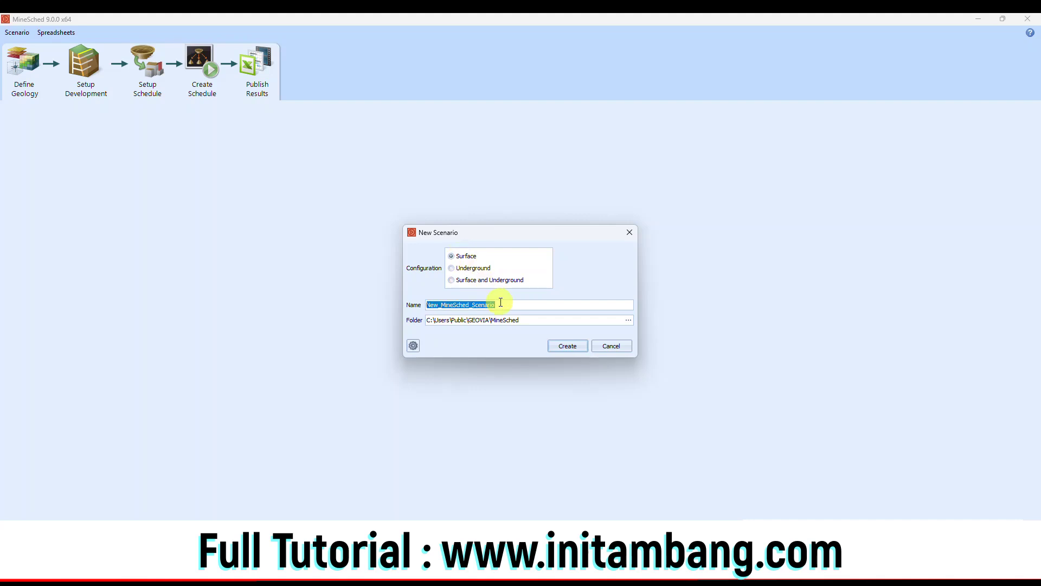
type("pit_nikel")
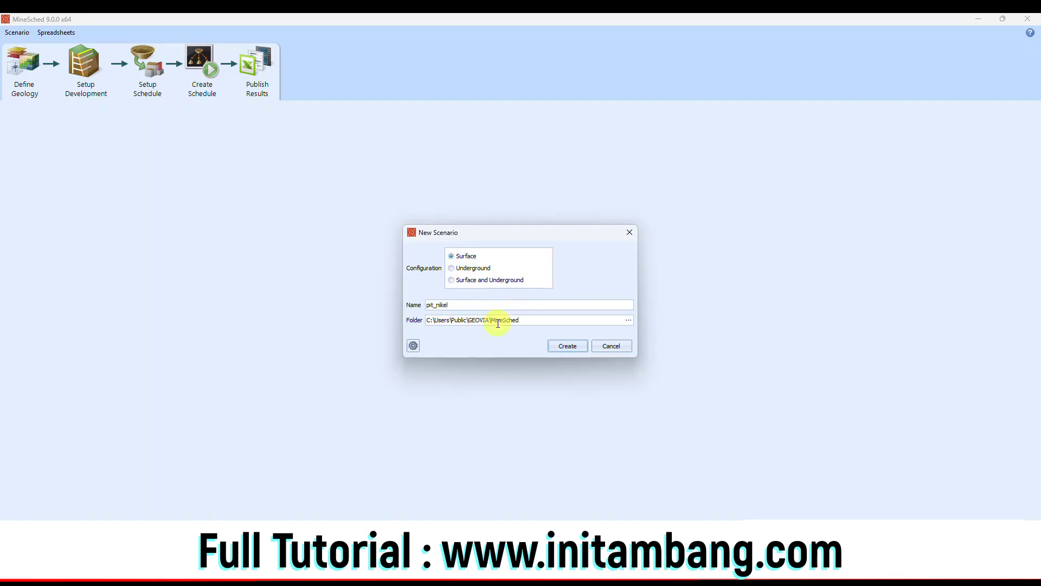
- Set the scenario folder to D:\Udemy\Surpac Nikel\16 minesched and create the scenario
left_click(628, 320)
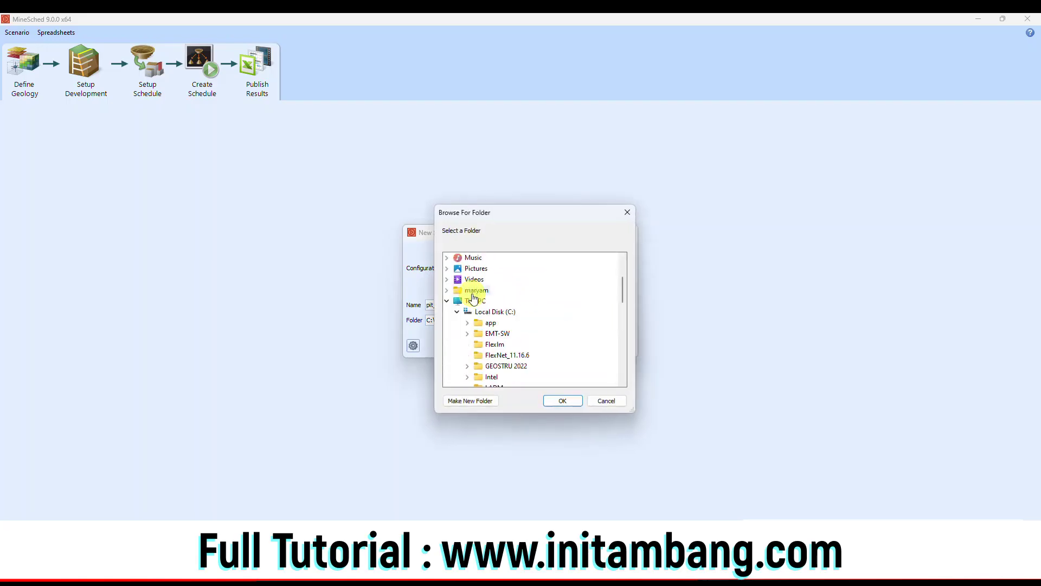
left_click(458, 312)
double_click(498, 322)
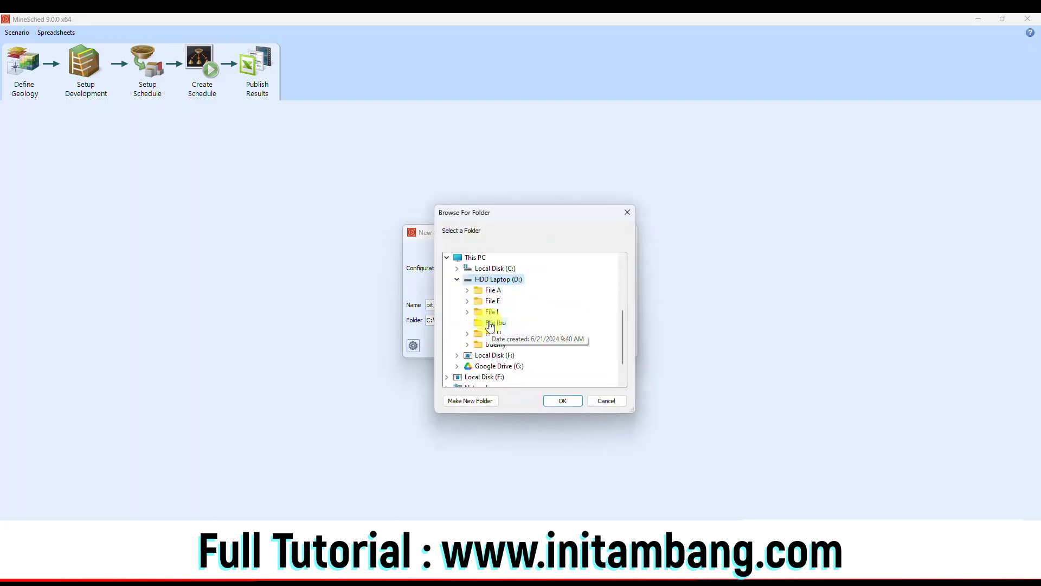
double_click(491, 311)
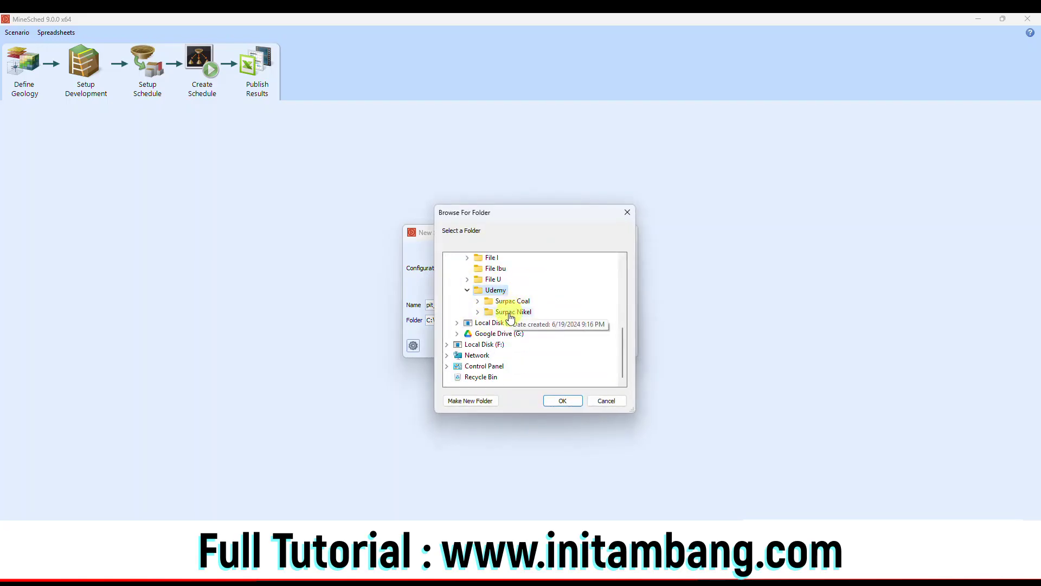
double_click(498, 312)
scroll(528, 331, "down", 2)
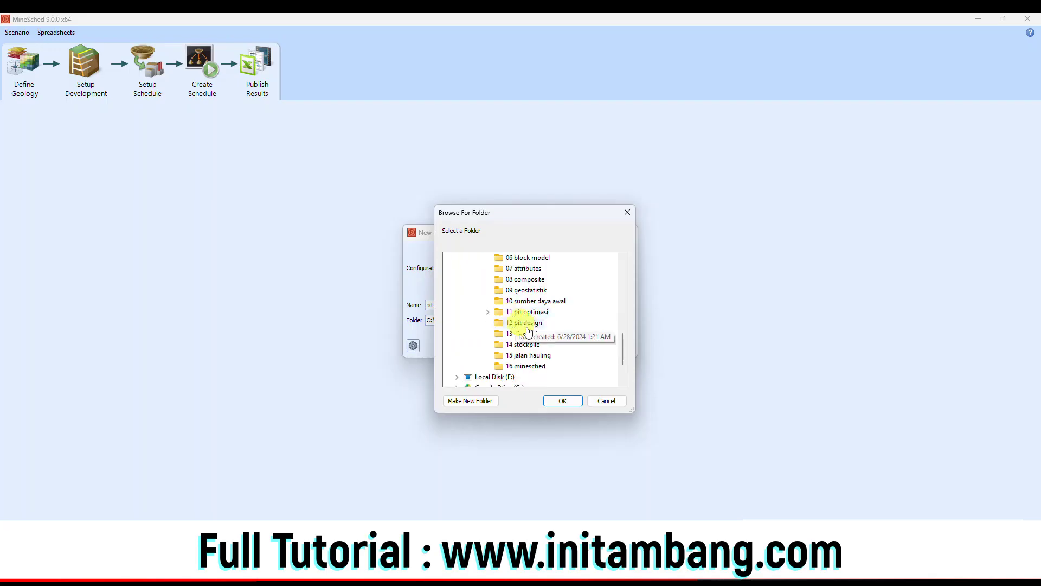
left_click(531, 366)
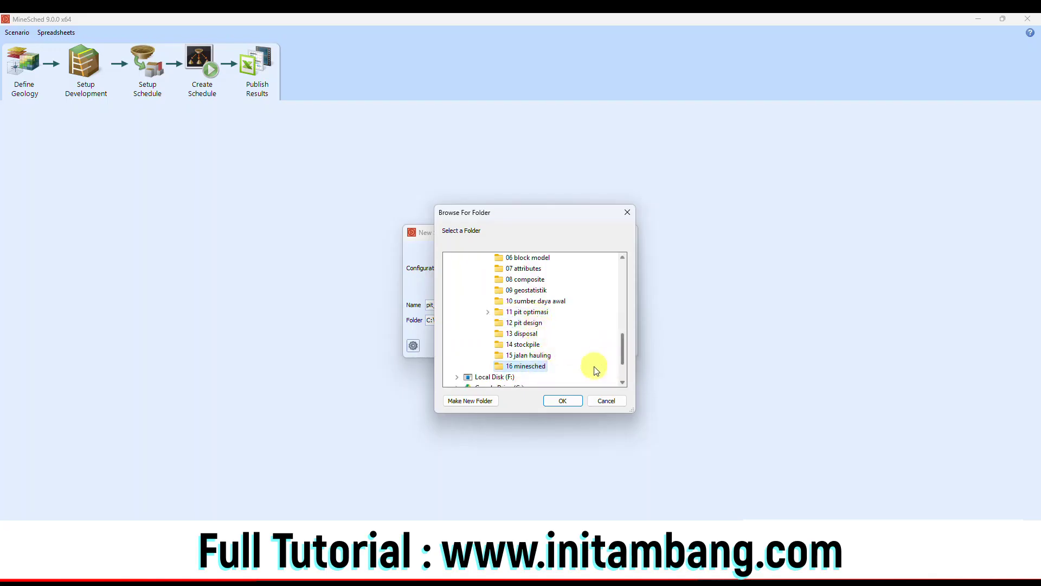
left_click(563, 400)
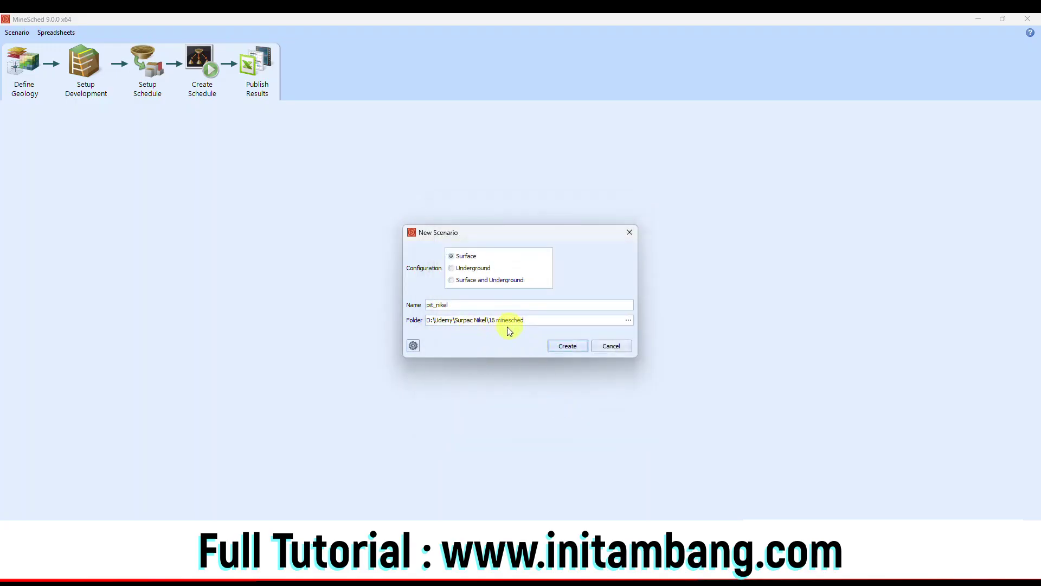
left_click(565, 345)
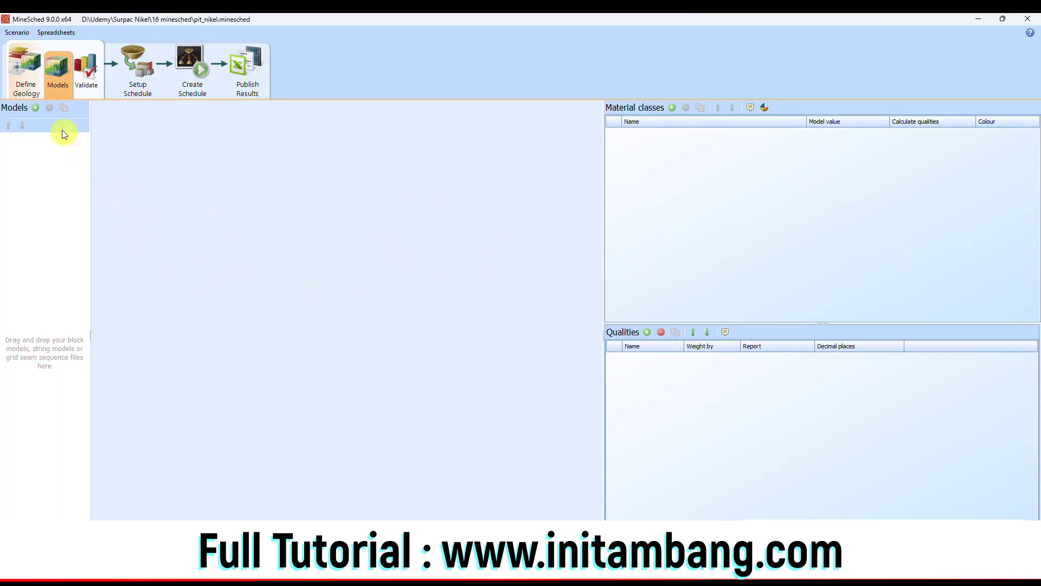
- Add the block model model_pit.mdl, extract its attributes and assign material as the material class attribute
left_click(36, 108)
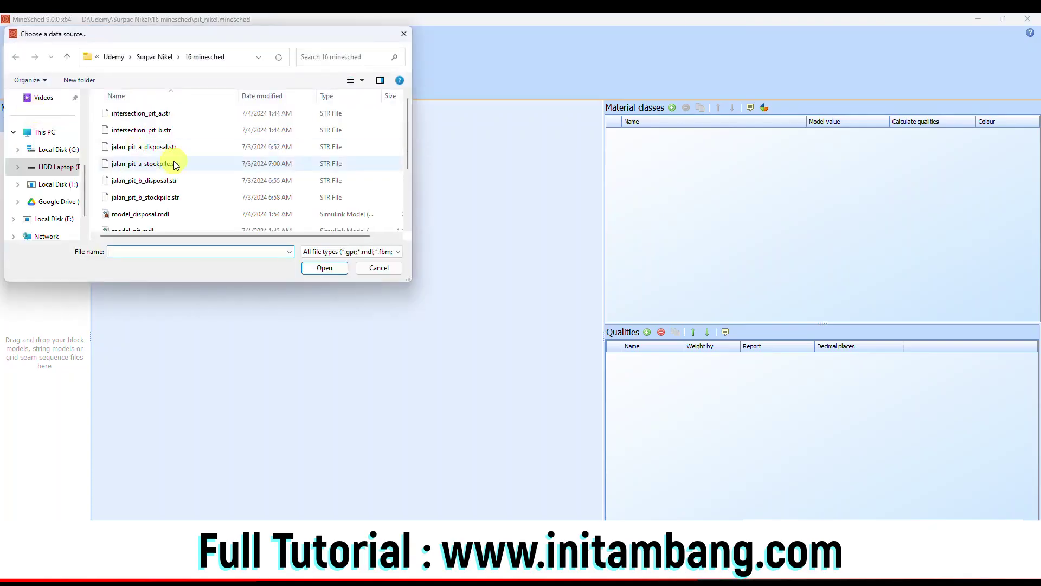
scroll(168, 173, "down", 2)
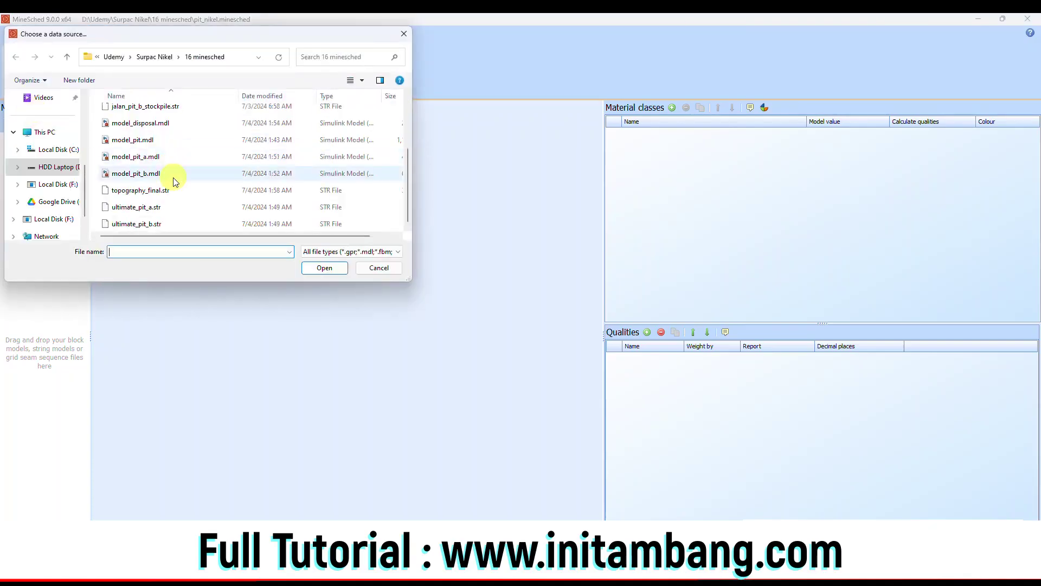
double_click(145, 142)
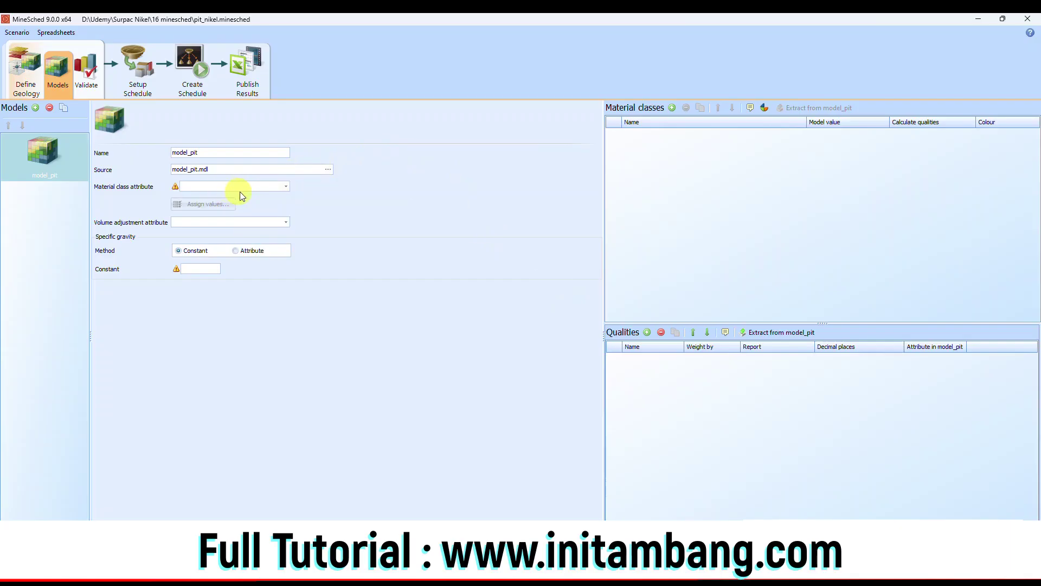
left_click(282, 185)
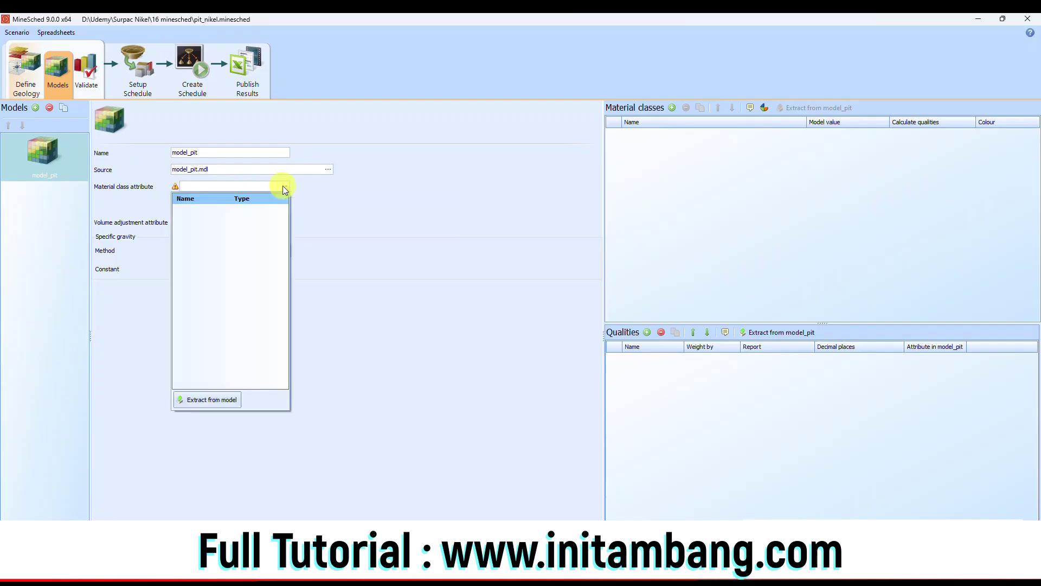
left_click(214, 400)
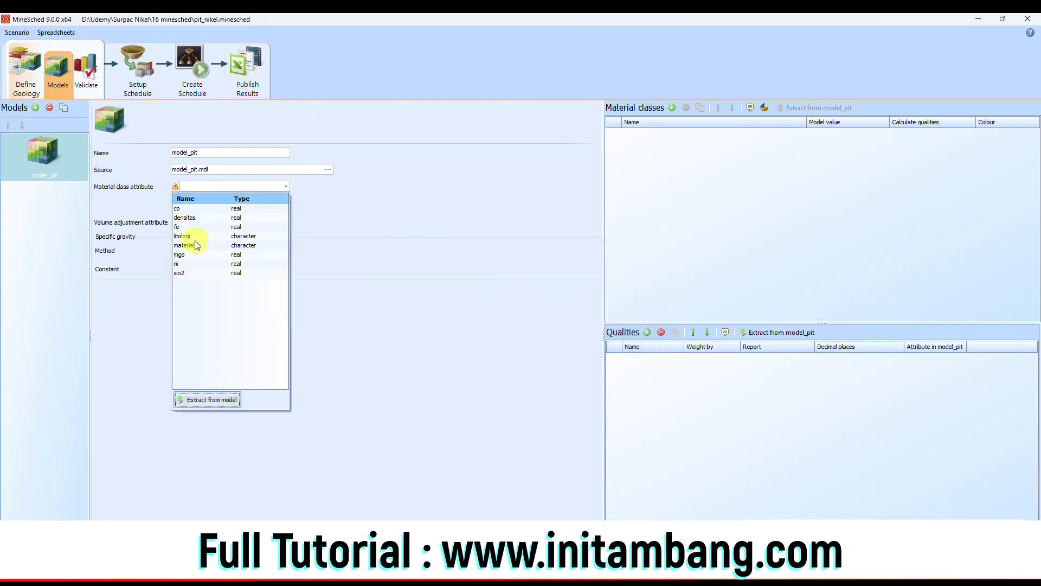
left_click(184, 246)
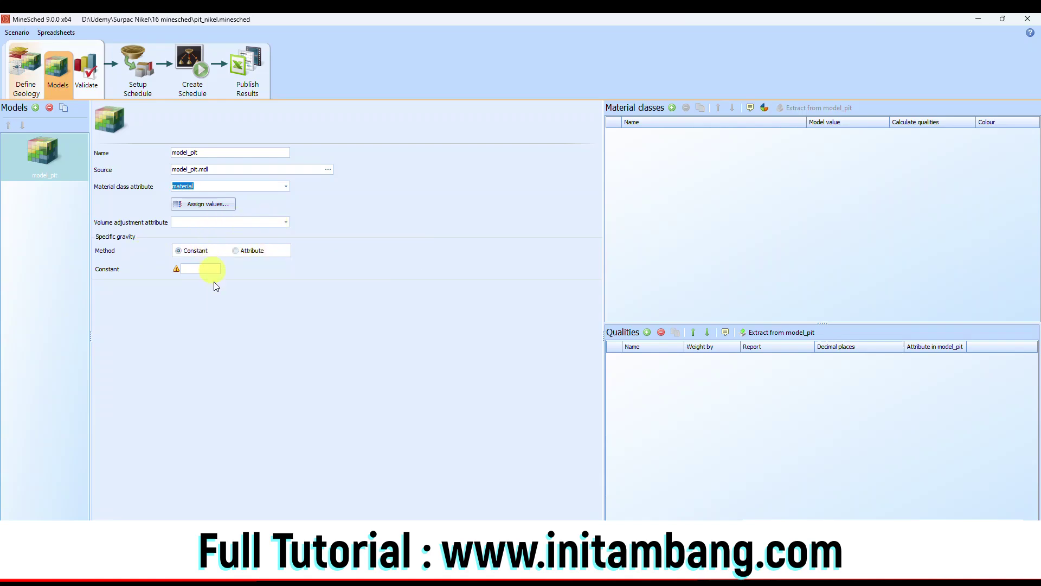
- Take model_pit's specific gravity from an attribute instead of a constant, using densitas
left_click(195, 251)
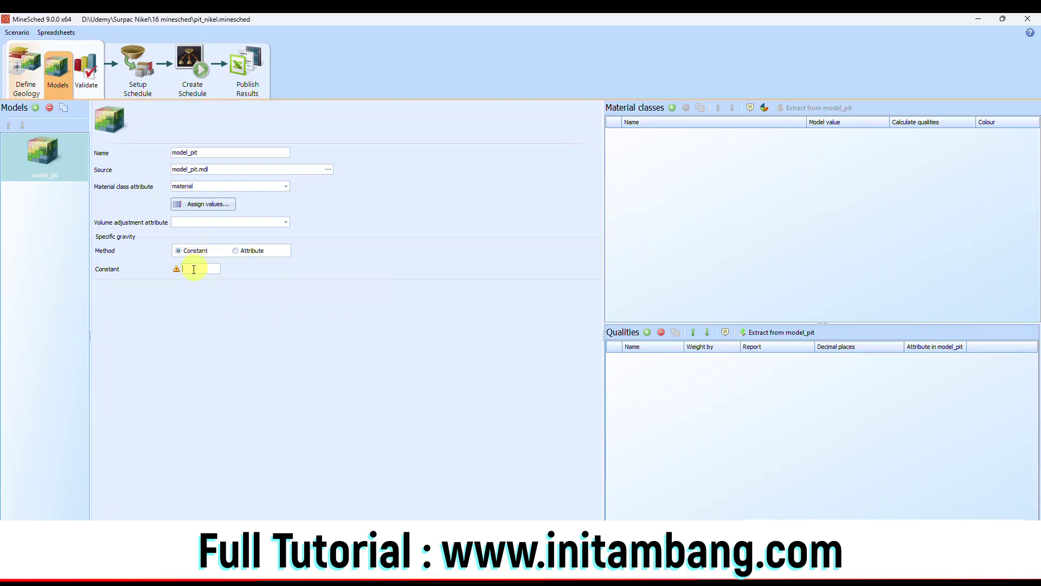
left_click(236, 251)
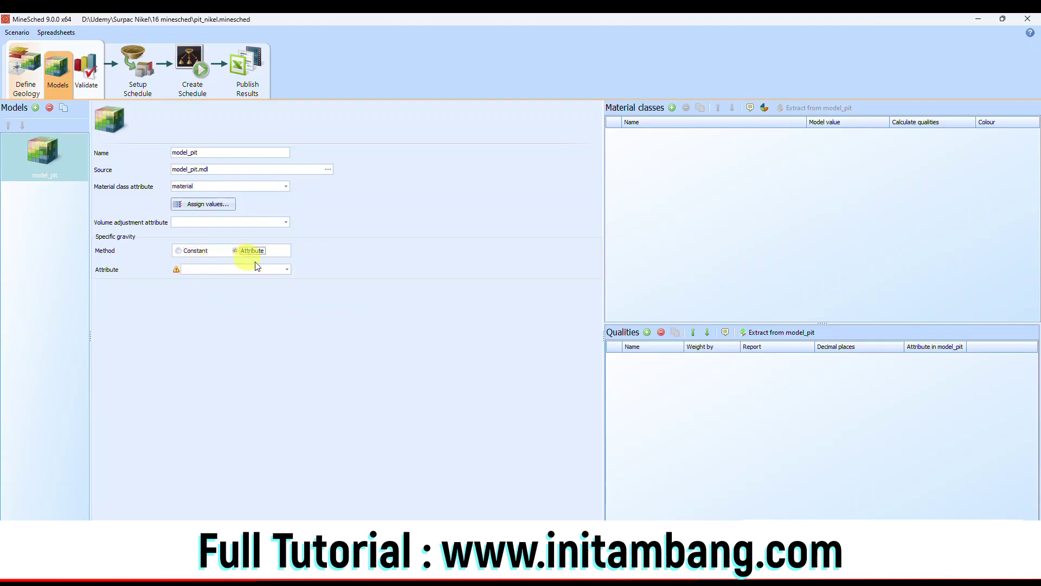
left_click(286, 270)
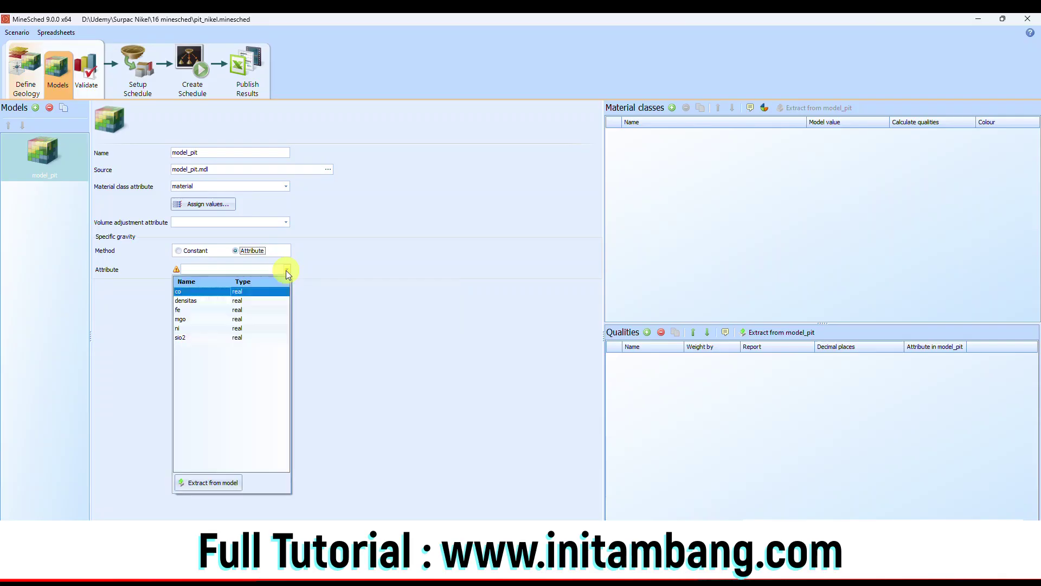
left_click(204, 300)
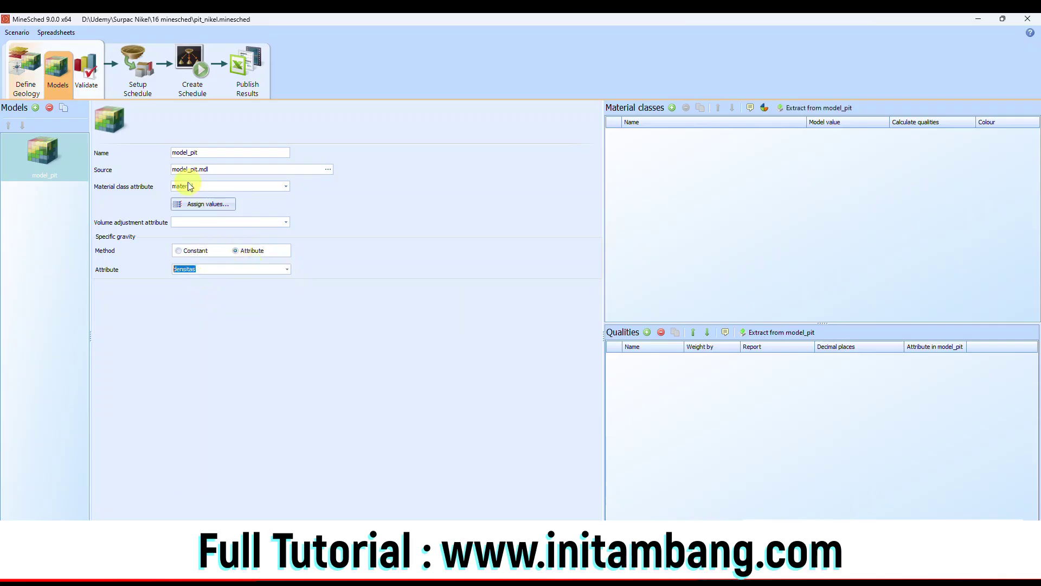
- Extract the material classes from model_pit, then colour nikel_ore green and waste red
left_click(803, 108)
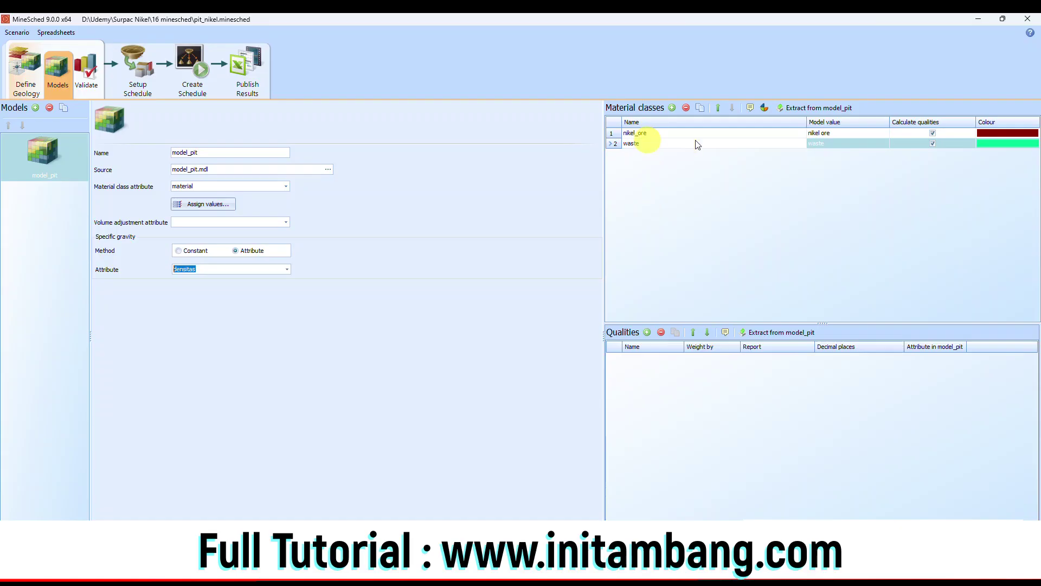
left_click(1002, 133)
left_click(1002, 133)
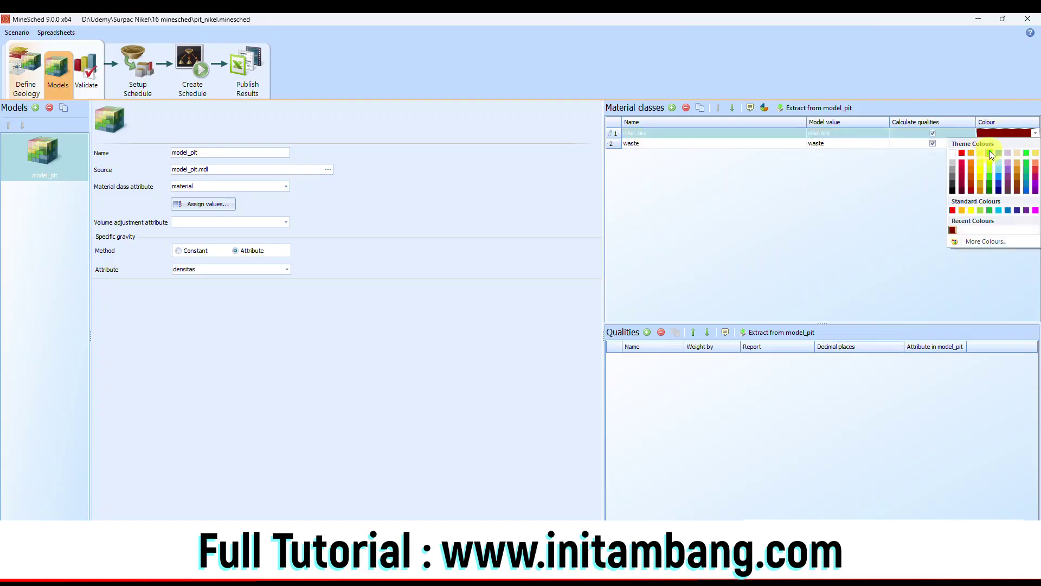
left_click(989, 153)
left_click(990, 143)
left_click(990, 143)
left_click(963, 163)
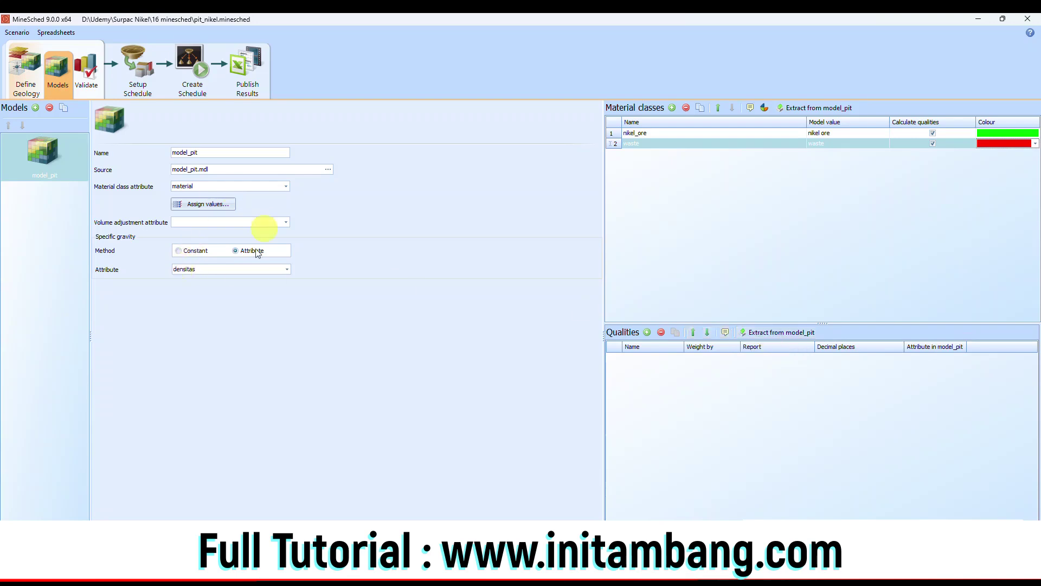
- Extract the qualities from model_pit and remove densitas from the list
left_click(792, 333)
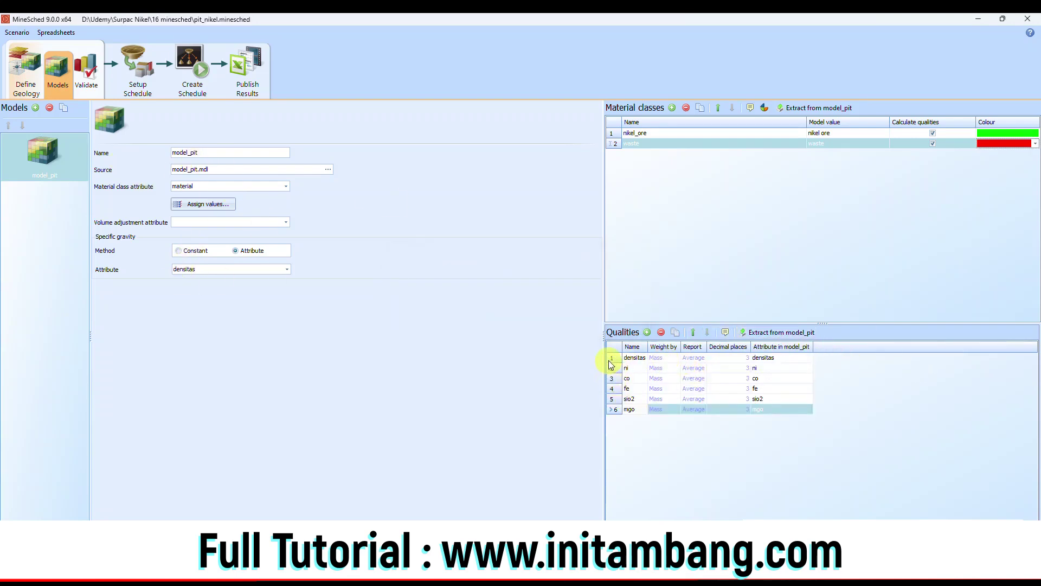
left_click(632, 358)
left_click(661, 333)
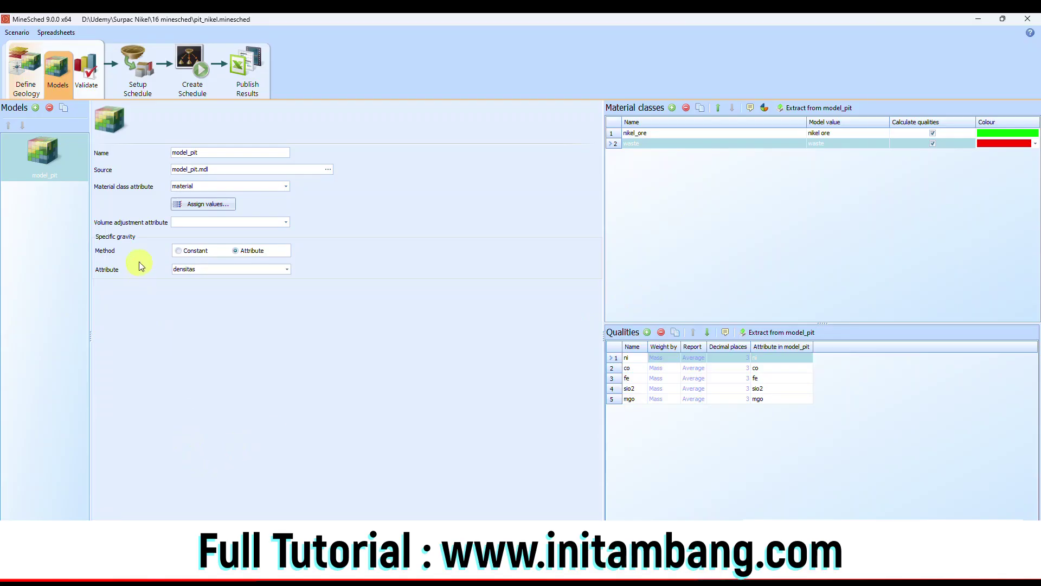
- Validate model_pit and examine the volume, mass and grade charts for each material class
left_click(90, 75)
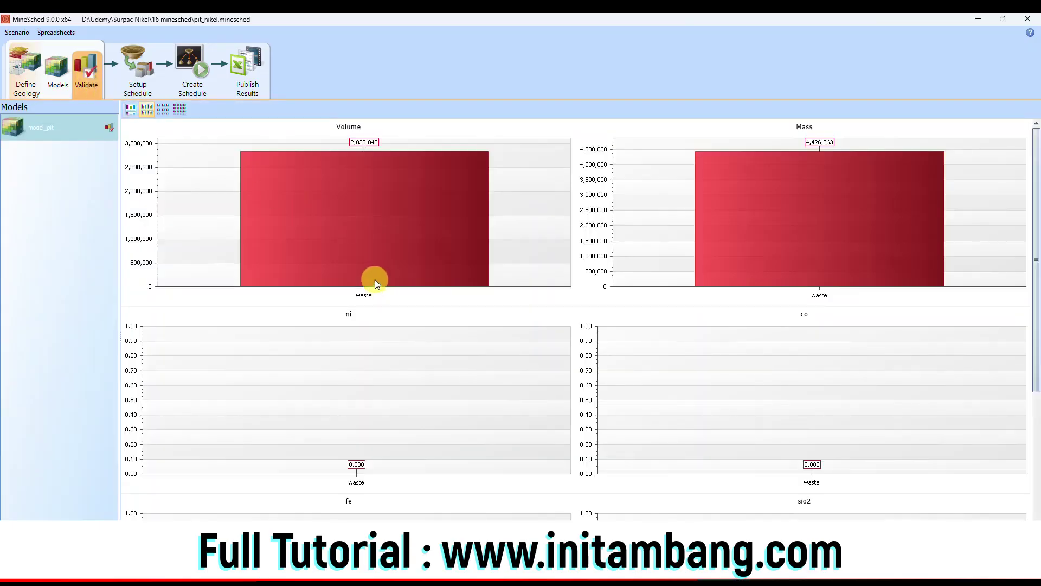
left_click(54, 78)
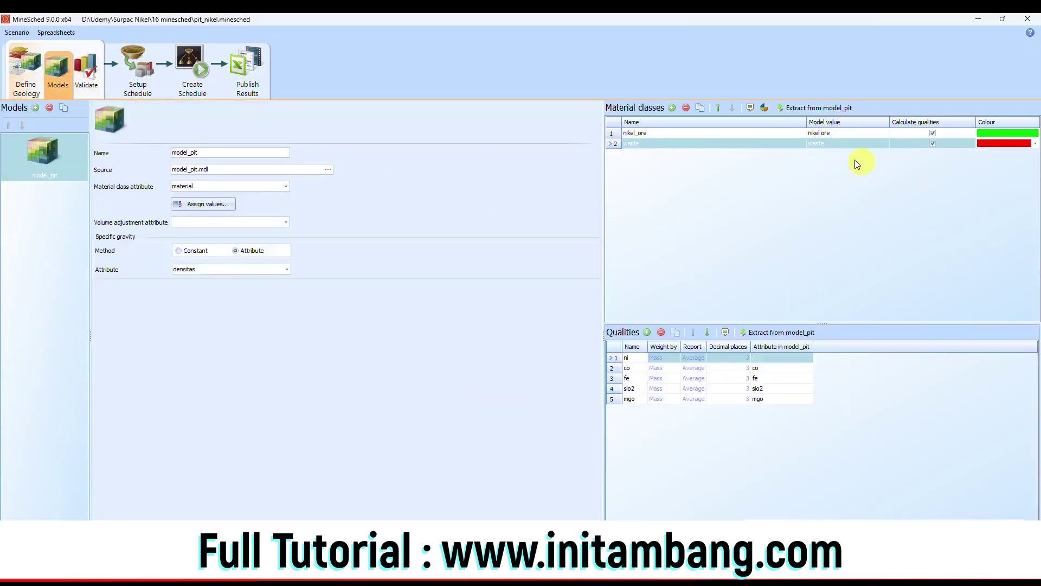
left_click(86, 71)
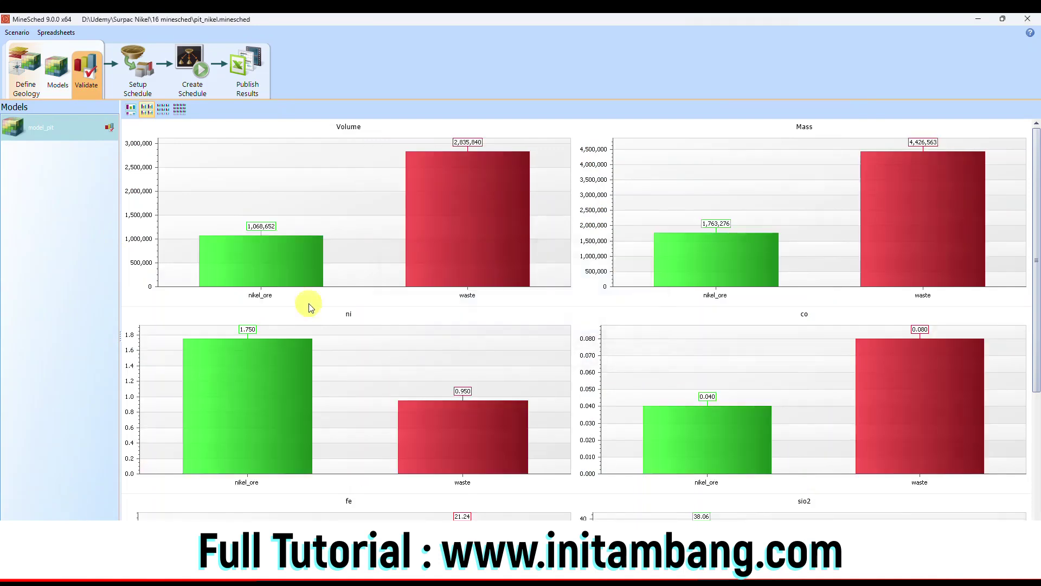
left_click(179, 113)
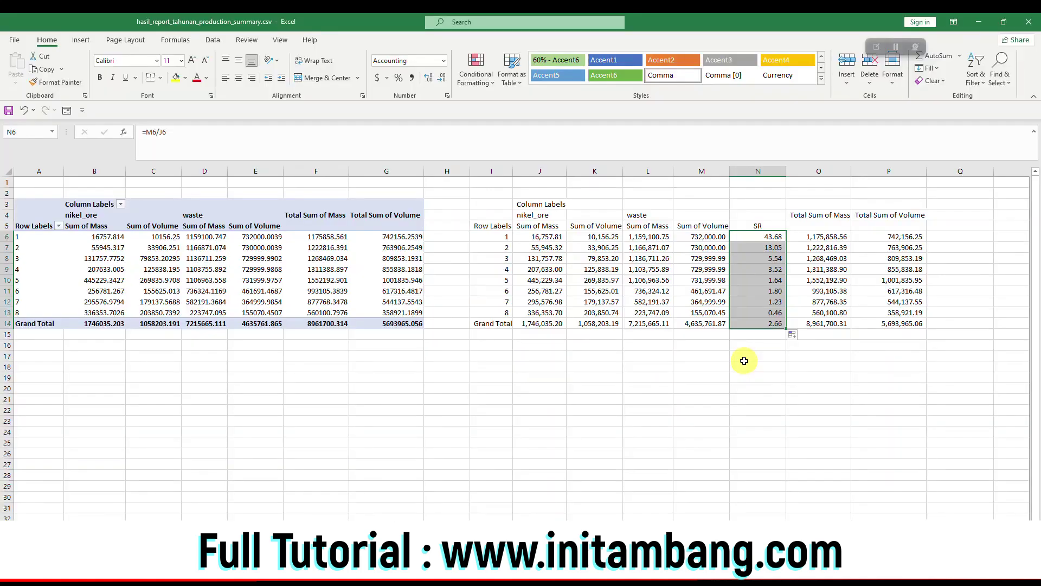
- Switch to the hasil_report_tahunan_production_summary.csv sheet in Excel and examine the yearly SR values and the nikel_ore mass and volume grand totals
left_click(744, 360)
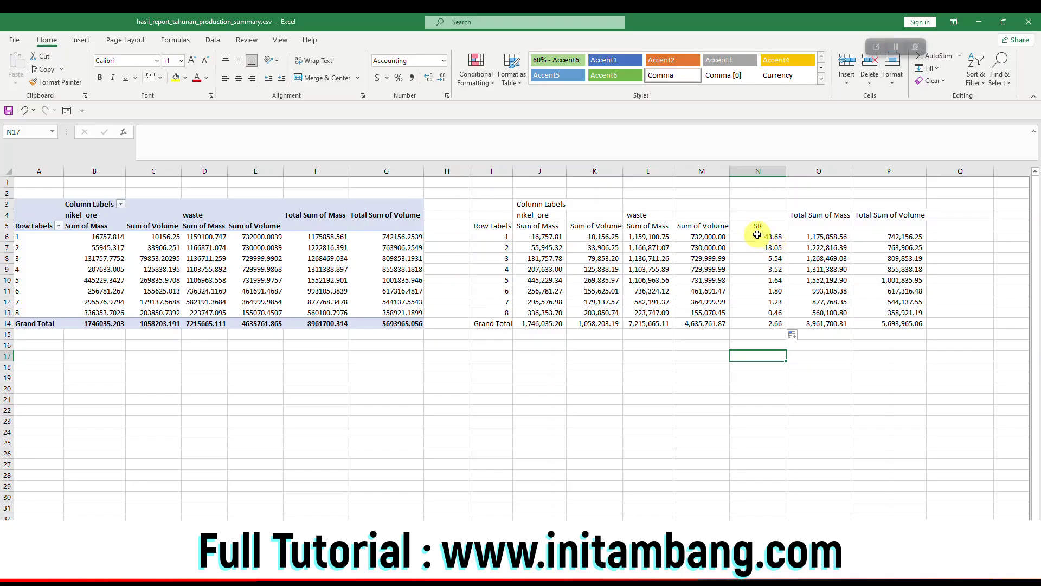
left_click(761, 314)
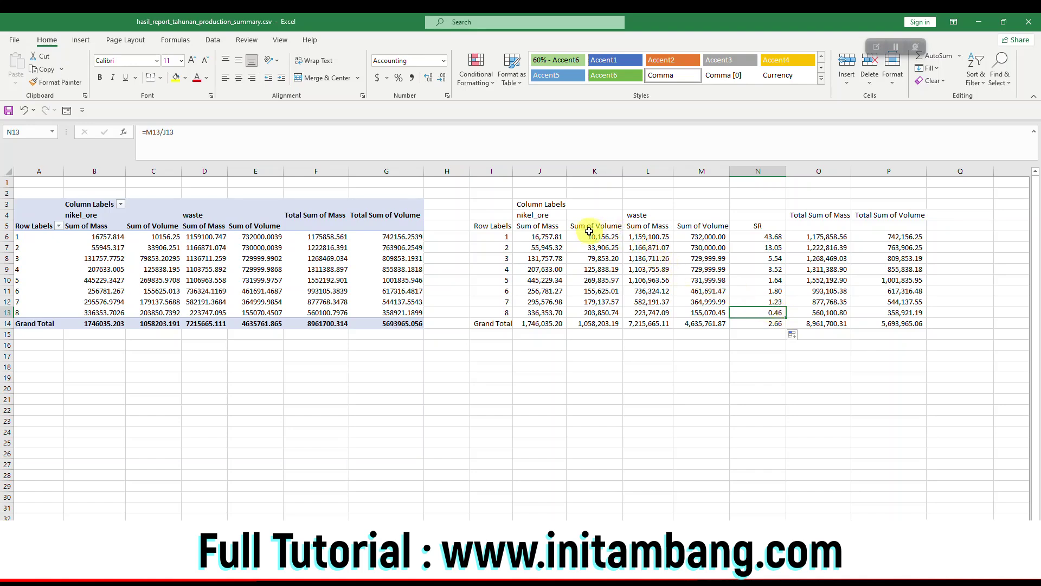
left_click(547, 323)
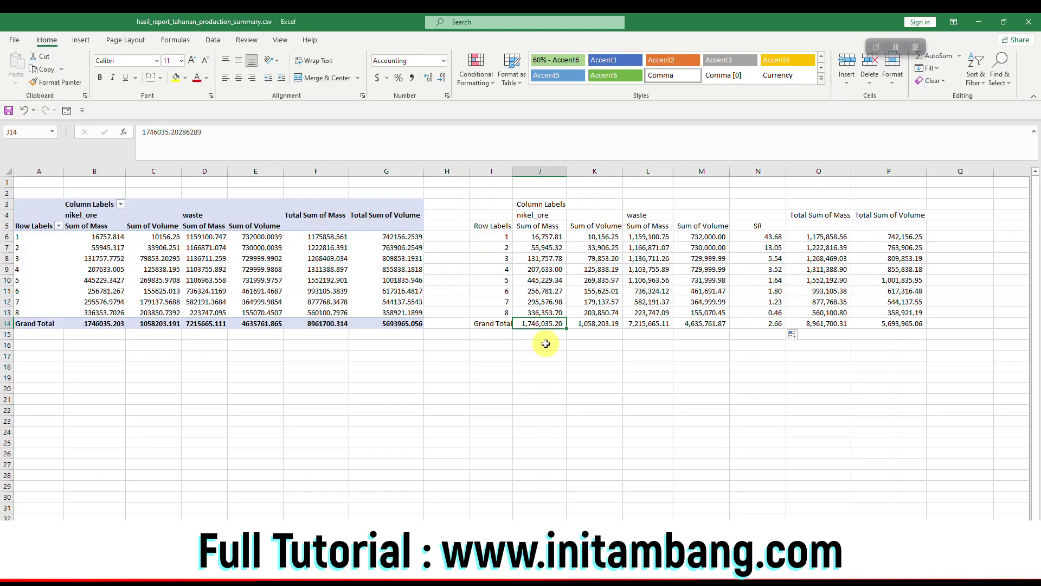
left_click(594, 324)
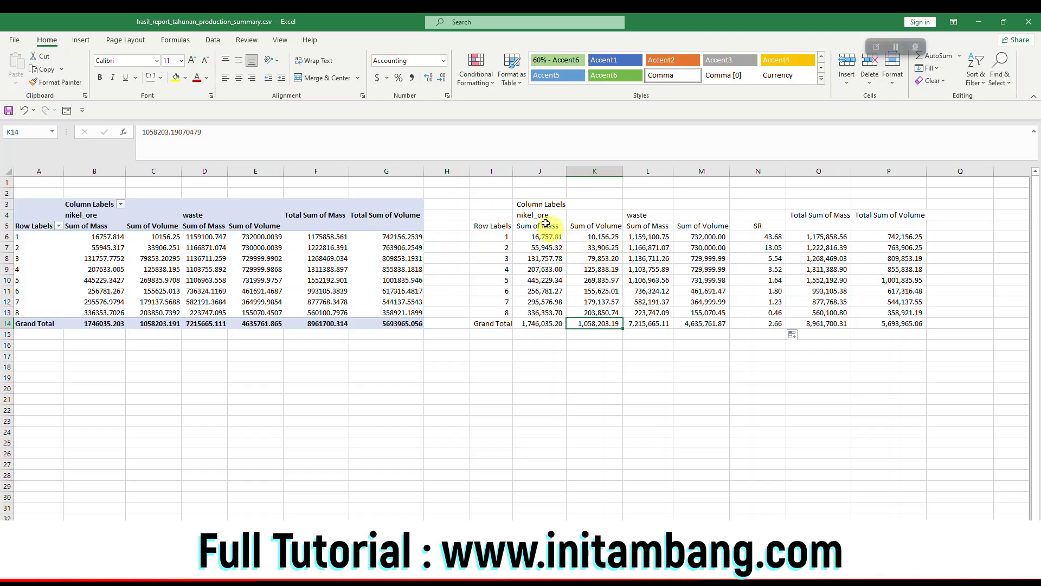
left_click_drag(504, 204, 913, 324)
- Make the SR column bold from its header down to the grand total, N5:N14
left_click_drag(757, 224, 769, 324)
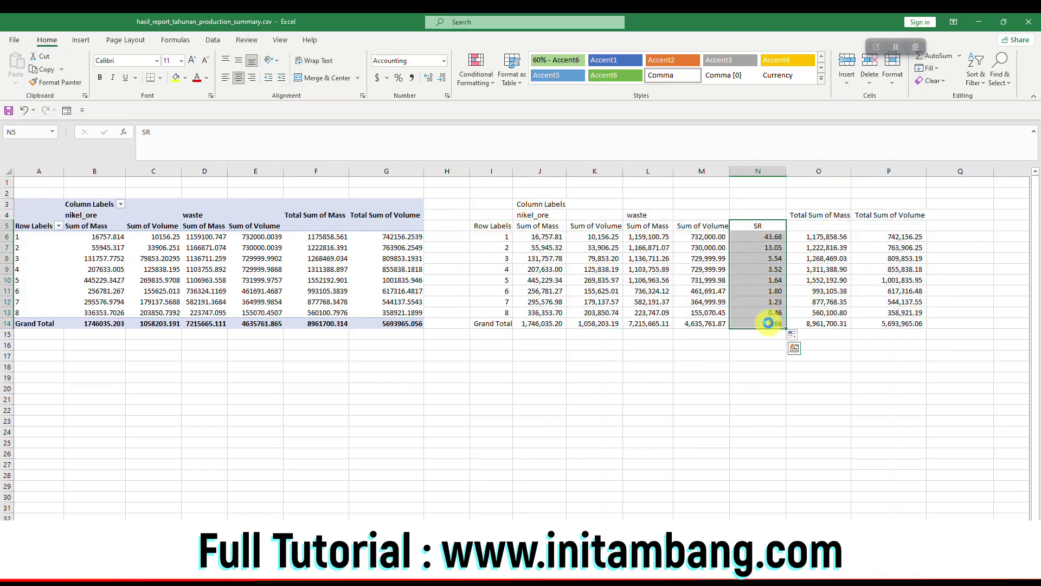
left_click(770, 346)
left_click_drag(771, 226, 768, 323)
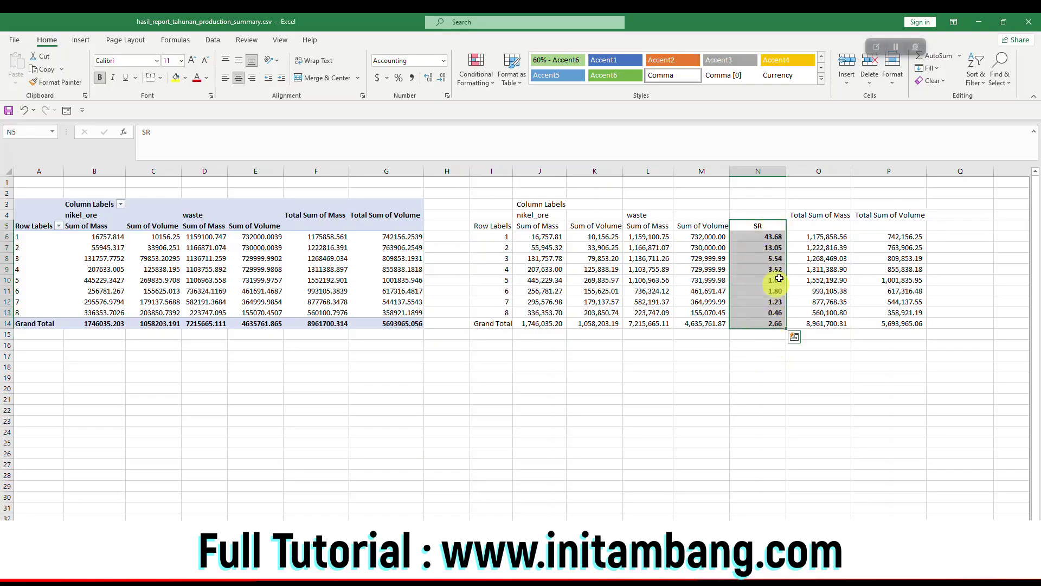
left_click(754, 235)
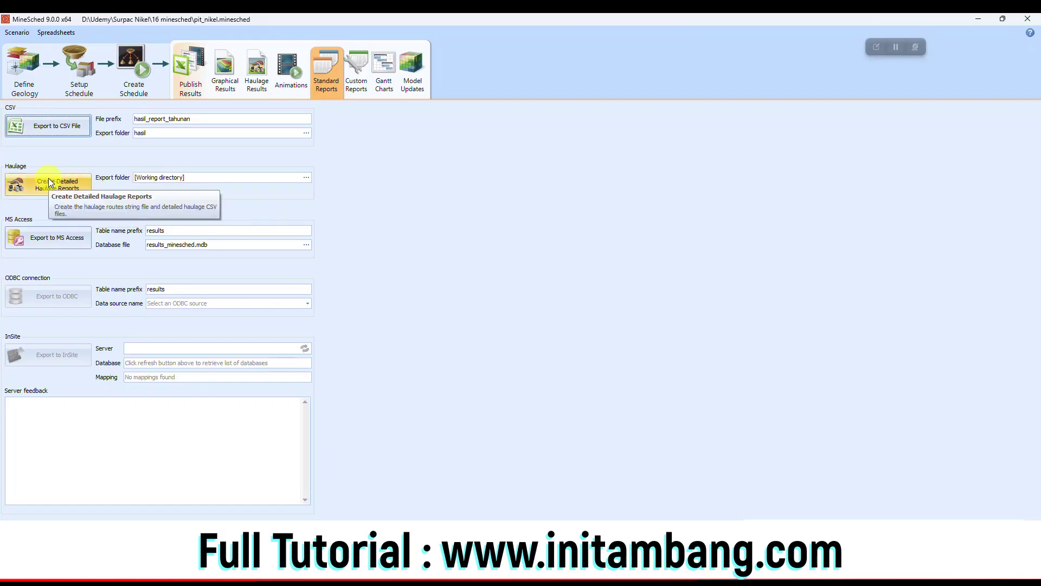
- Switch back to MineSched and set the export folder of the detailed haulage reports to hasil inside 16 minesched
left_click(306, 177)
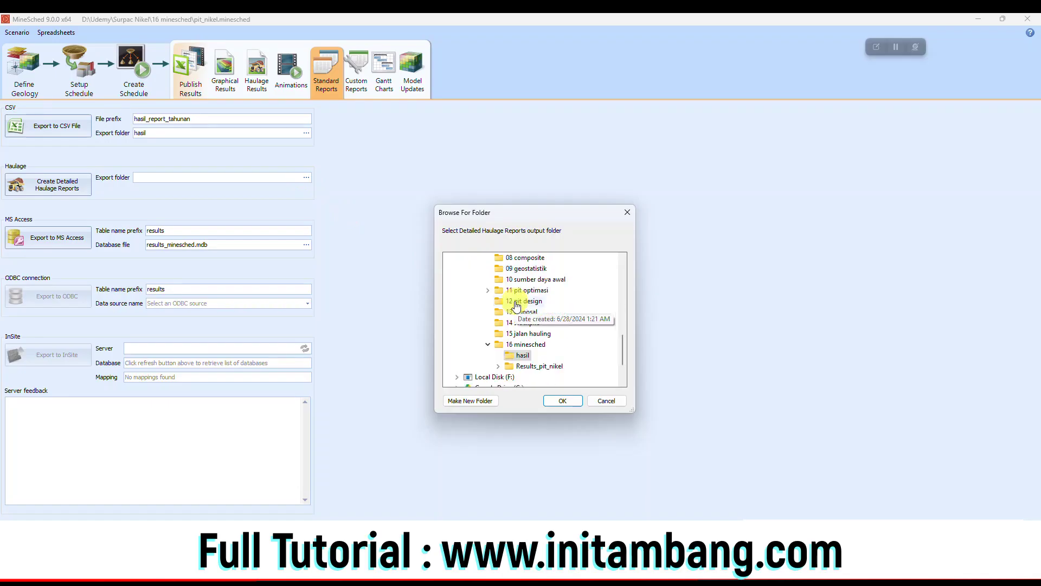
left_click(564, 403)
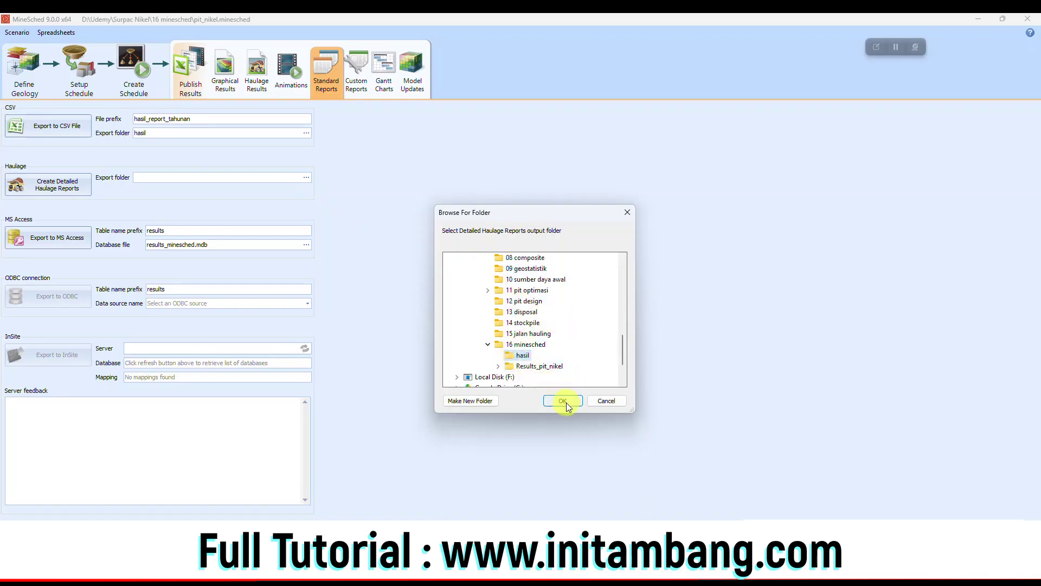
- Create the detailed haulage reports in the chosen folder, and switch to Surpac to refresh the contents of the hasil folder
left_click(69, 191)
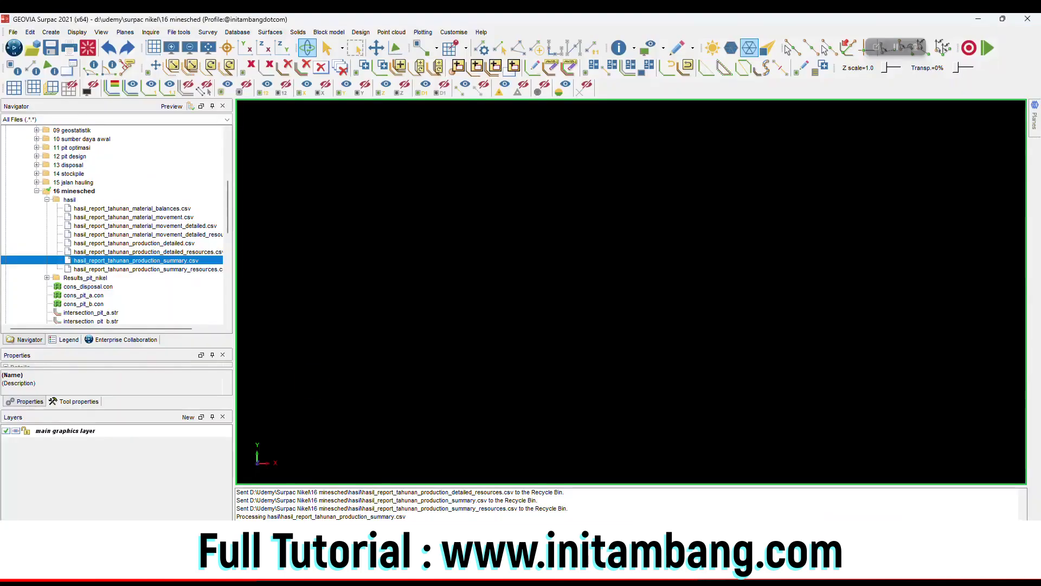
right_click(75, 202)
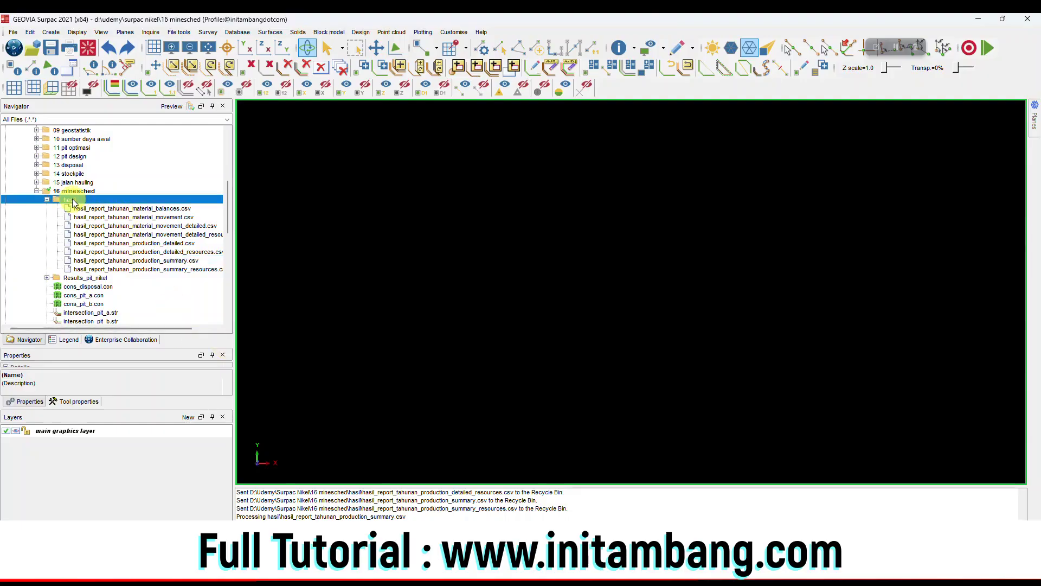
left_click(101, 243)
scroll(103, 239, "down", 1)
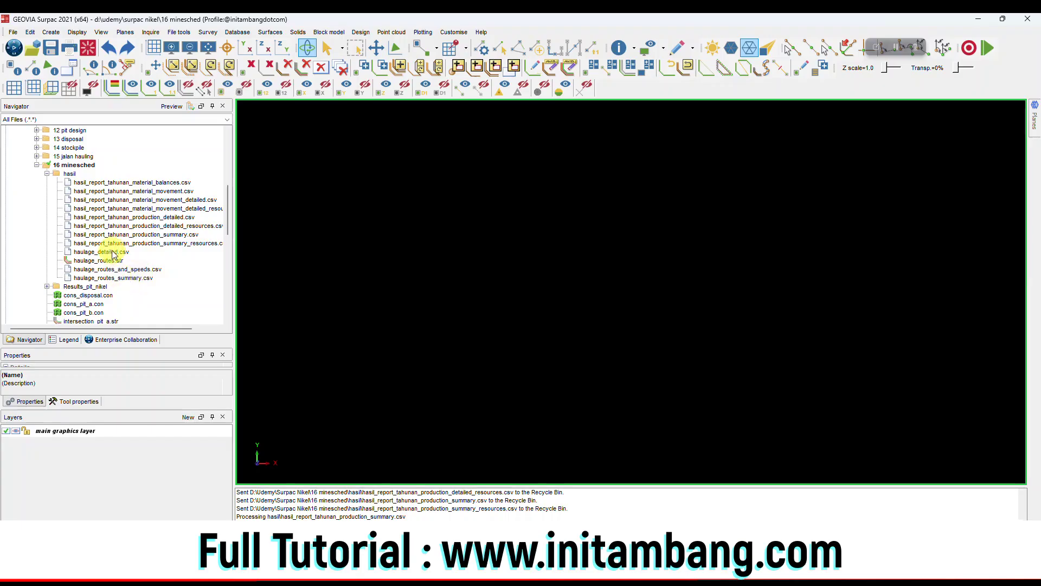
- Open haulage_routes_summary.csv from the hasil folder in Excel and auto-fit the widths of all its columns
left_click(116, 277)
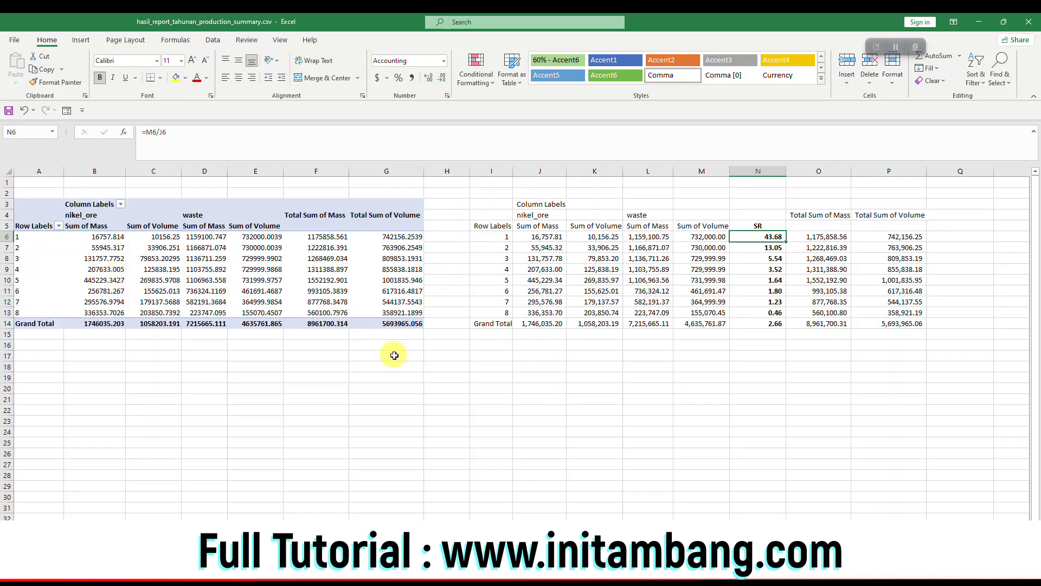
key("alt+Tab")
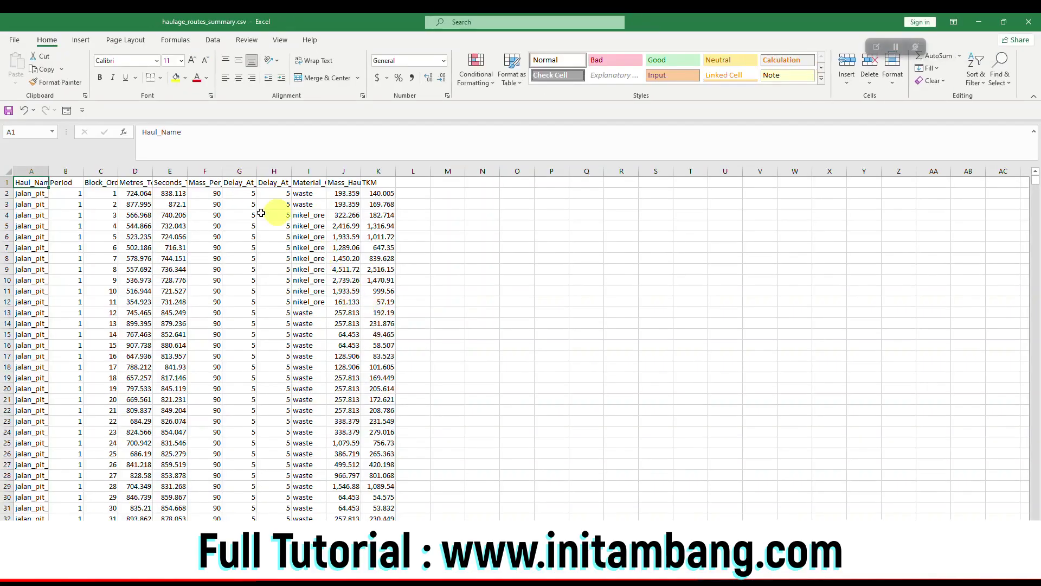
left_click(8, 171)
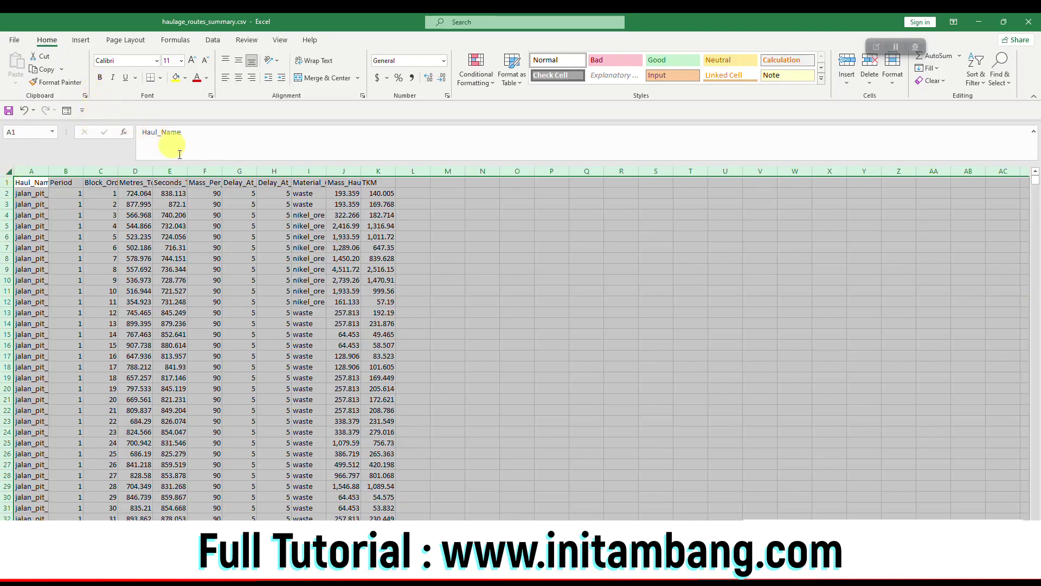
double_click(186, 171)
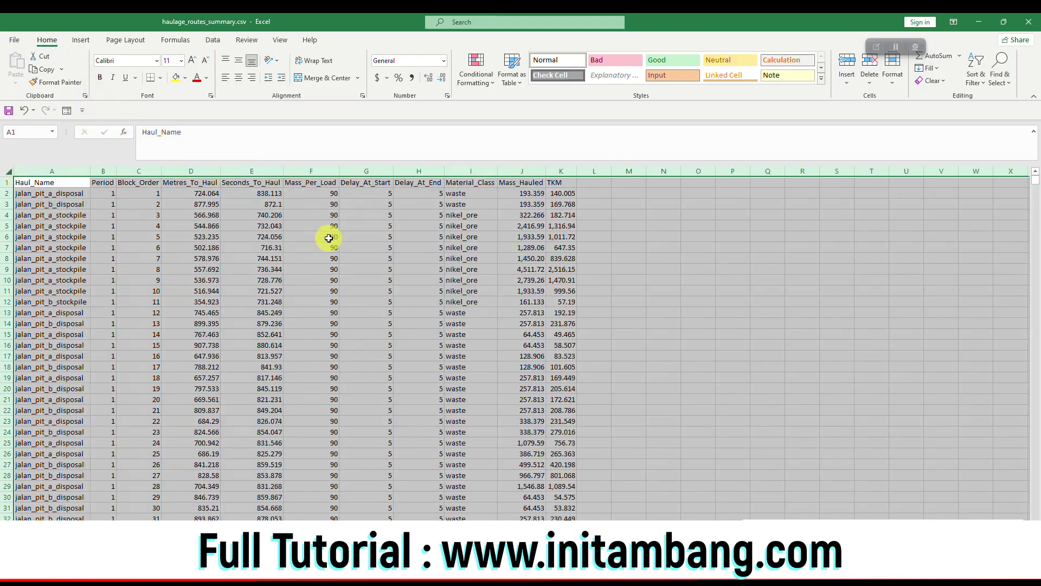
left_click(328, 237)
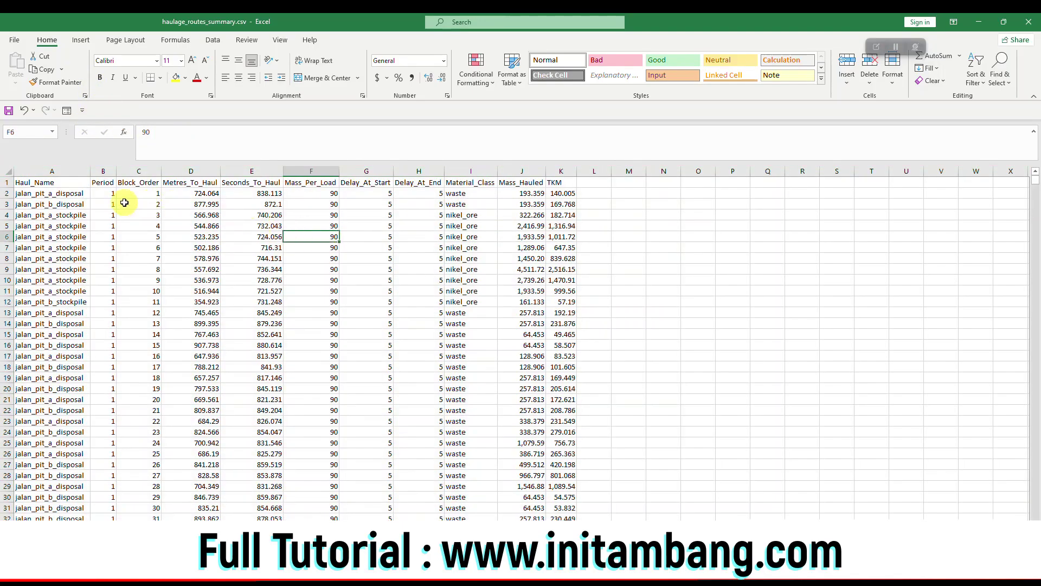